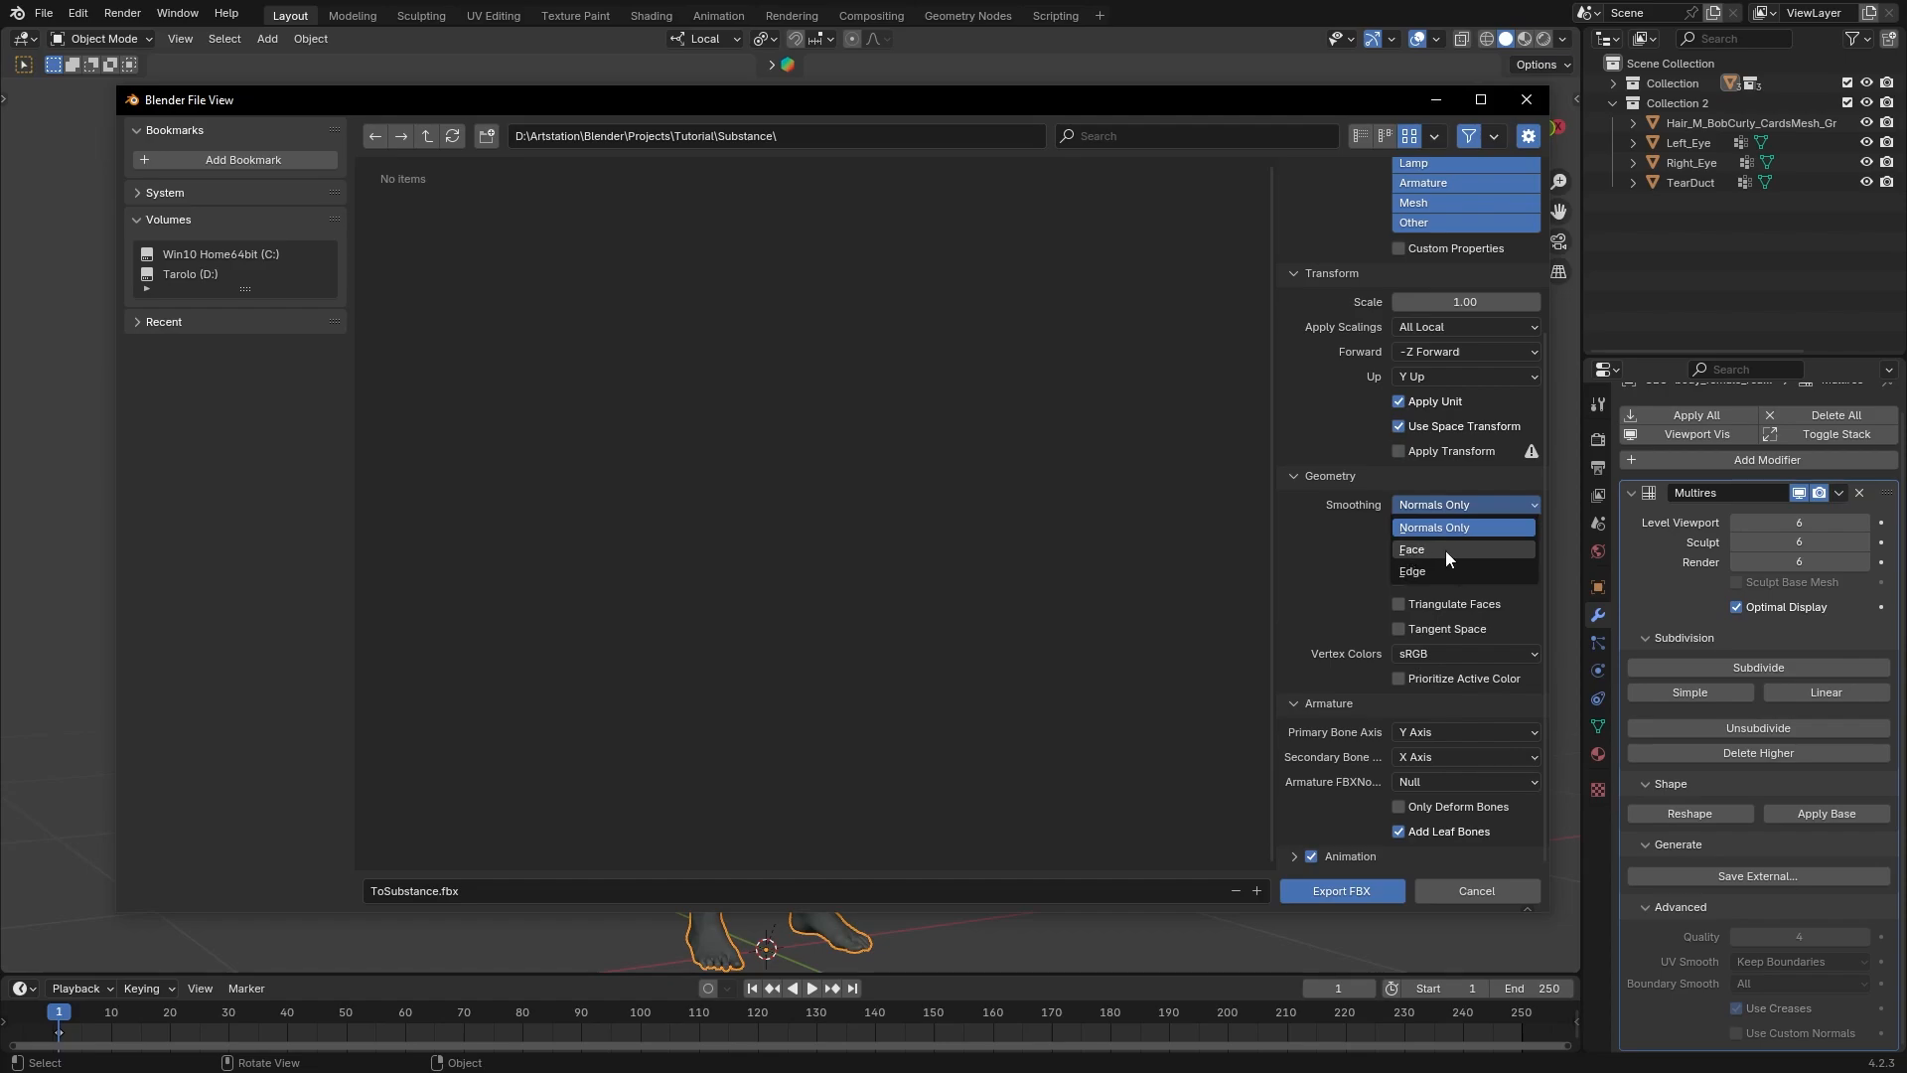
# - Export the selected body as LowRes.fbx with Face smoothing and animation export disabled
pyautogui.click(1445, 551)
pyautogui.click(1438, 556)
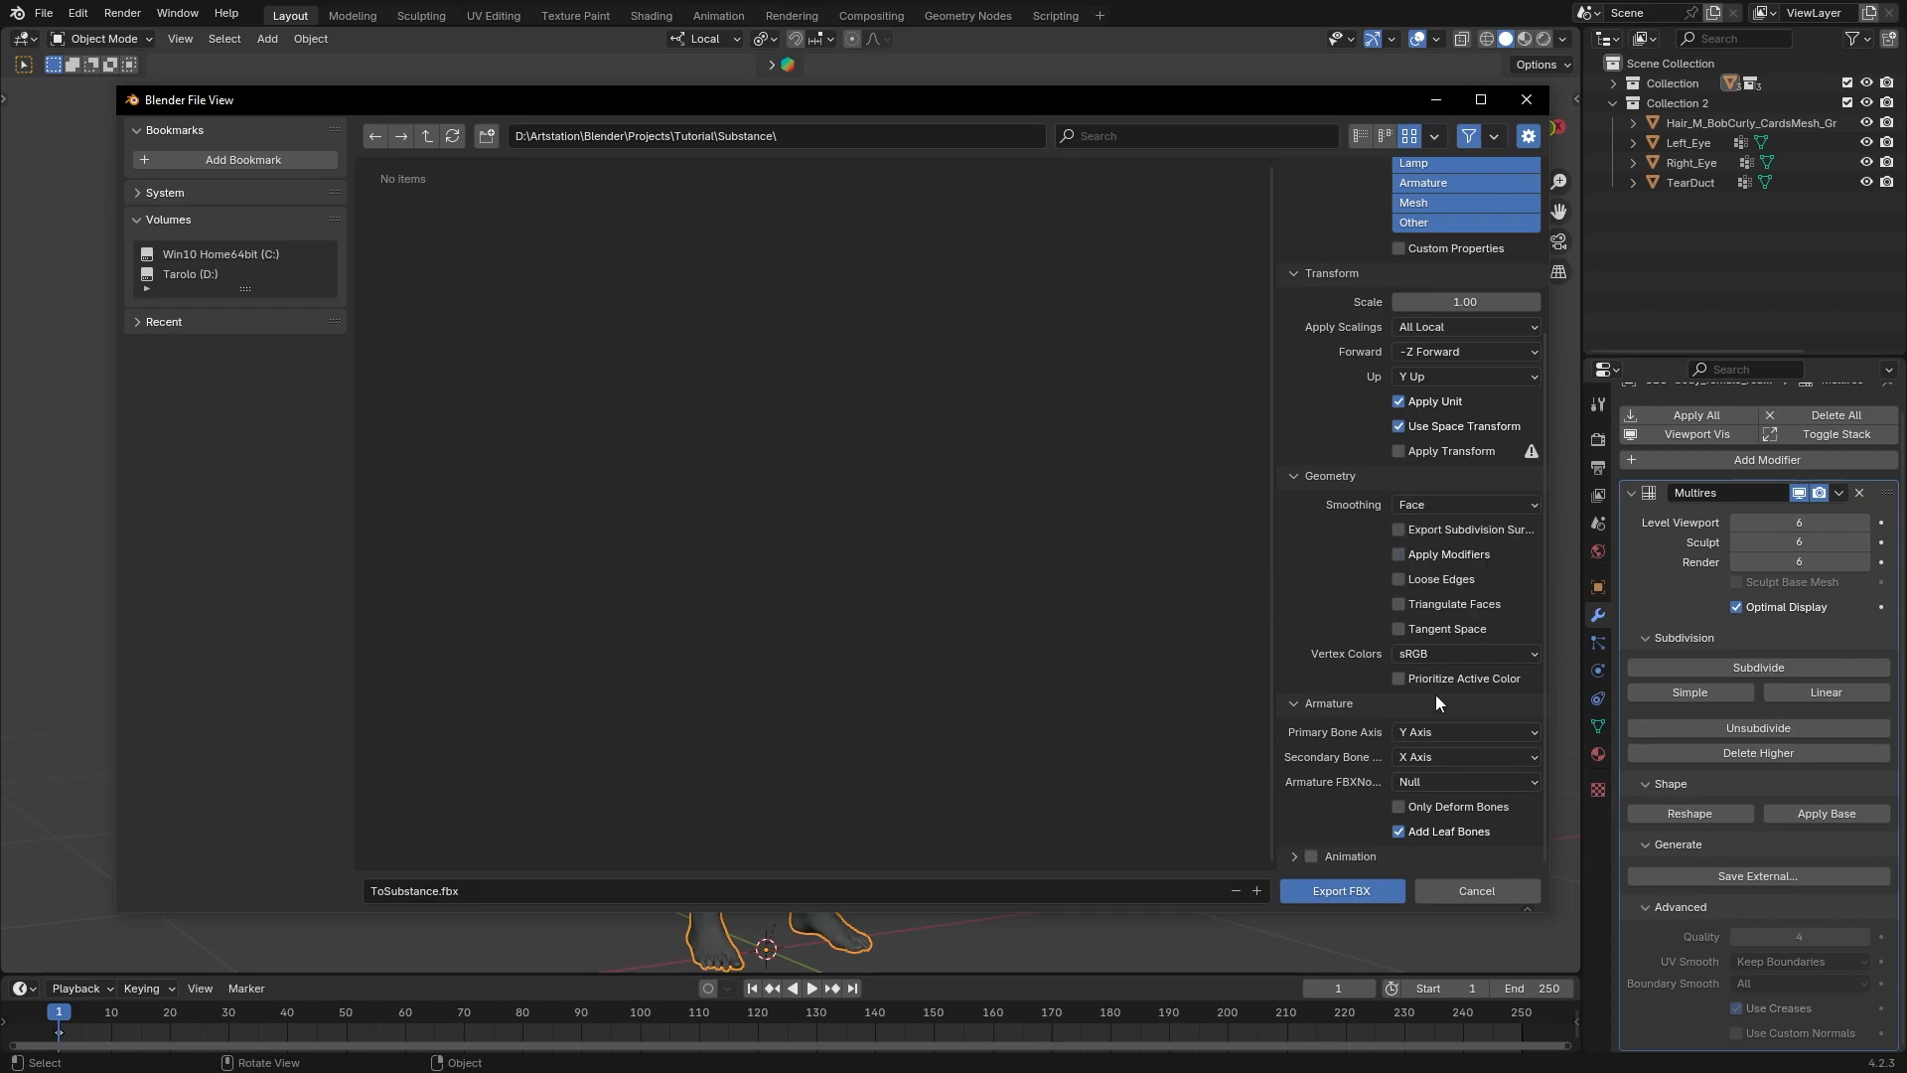
pyautogui.click(1296, 888)
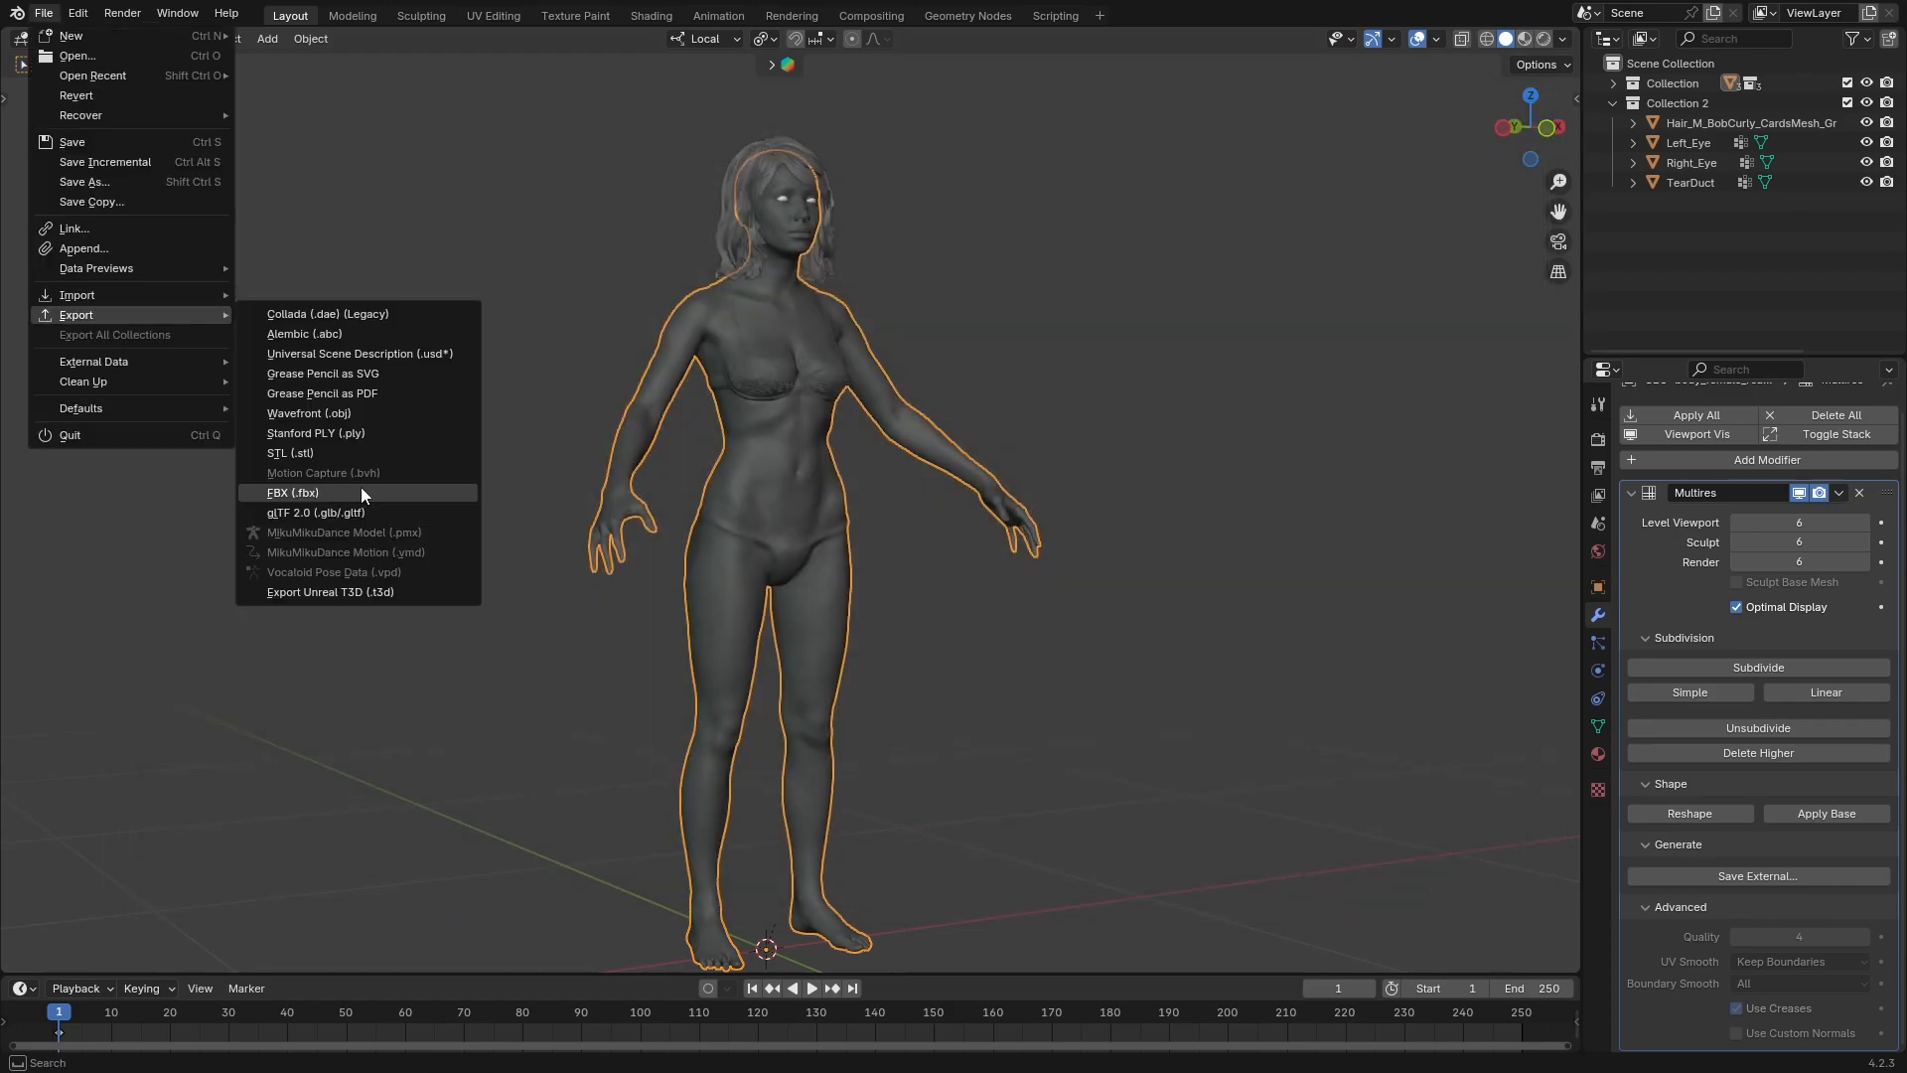
# - Export the body again as HighRes.fbx in FBX format with Apply Modifiers enabled
pyautogui.click(361, 490)
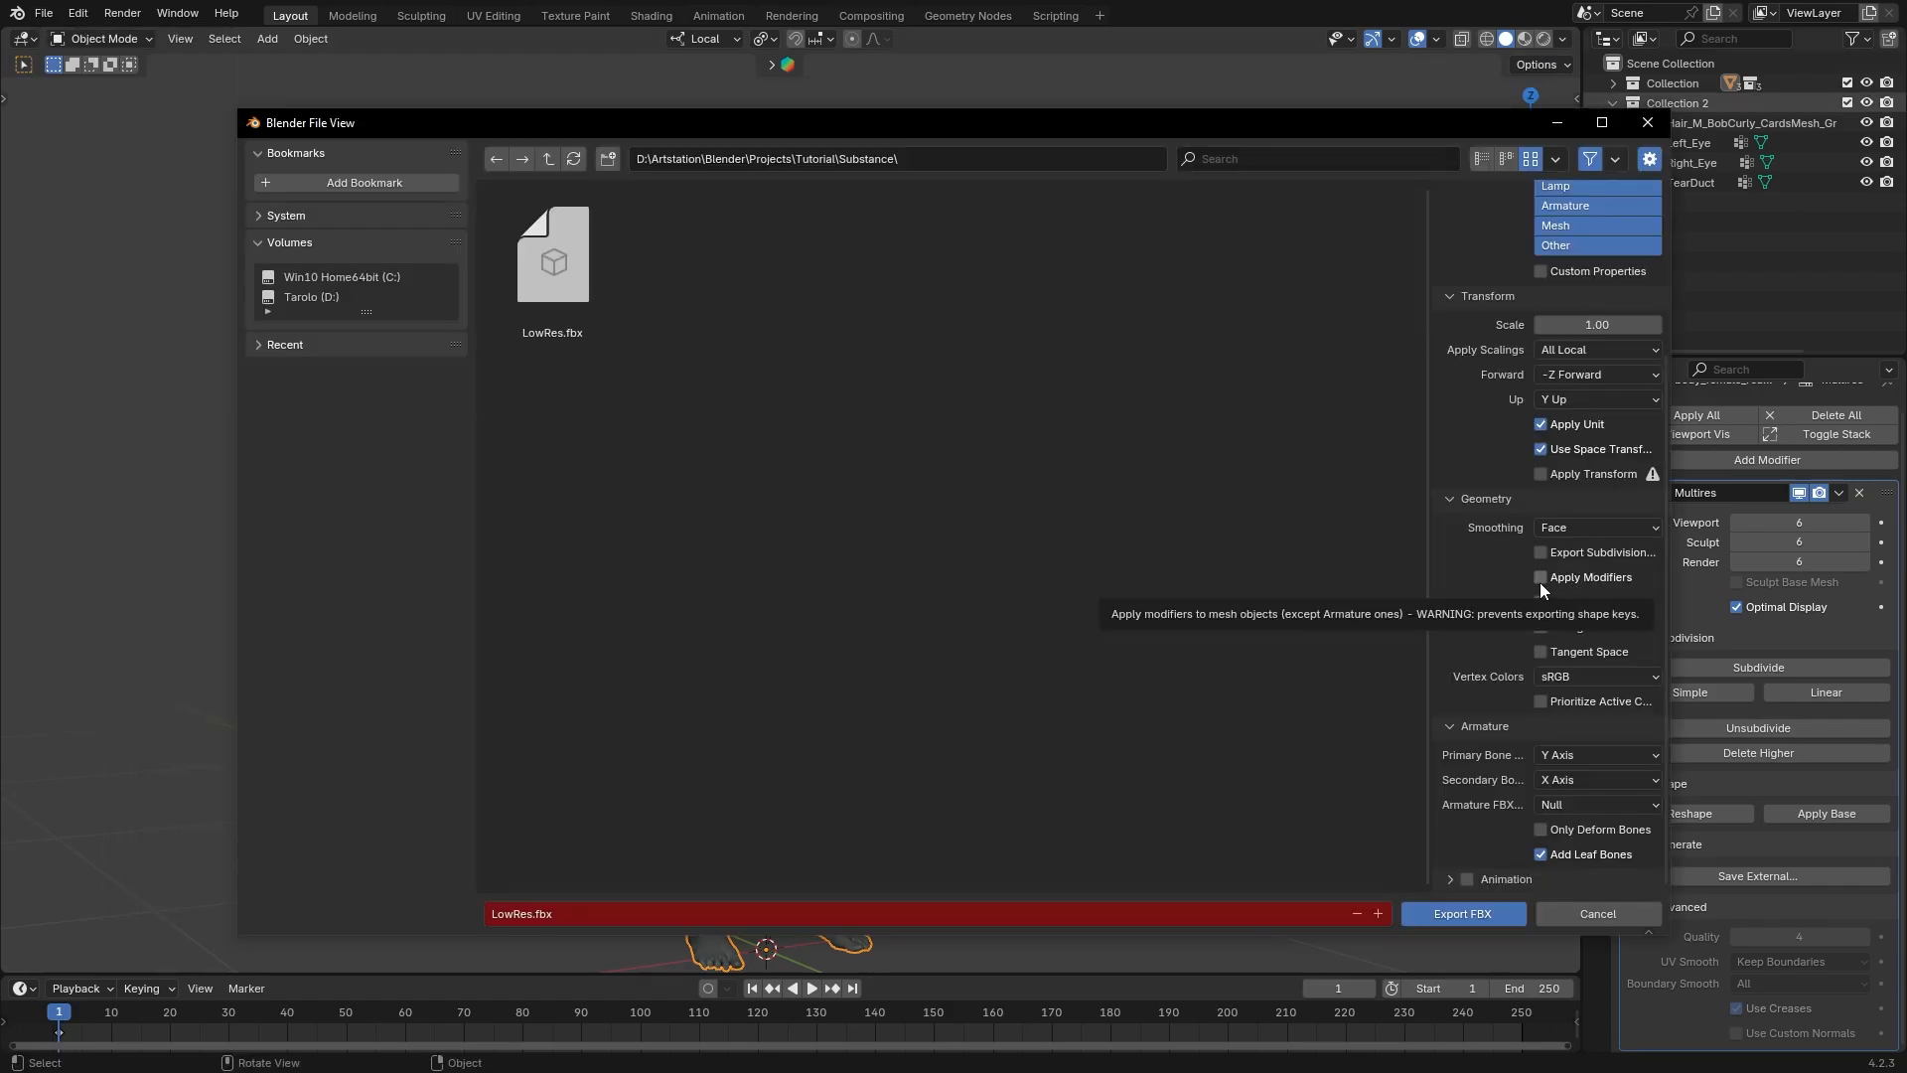
pyautogui.click(1540, 582)
pyautogui.click(510, 915)
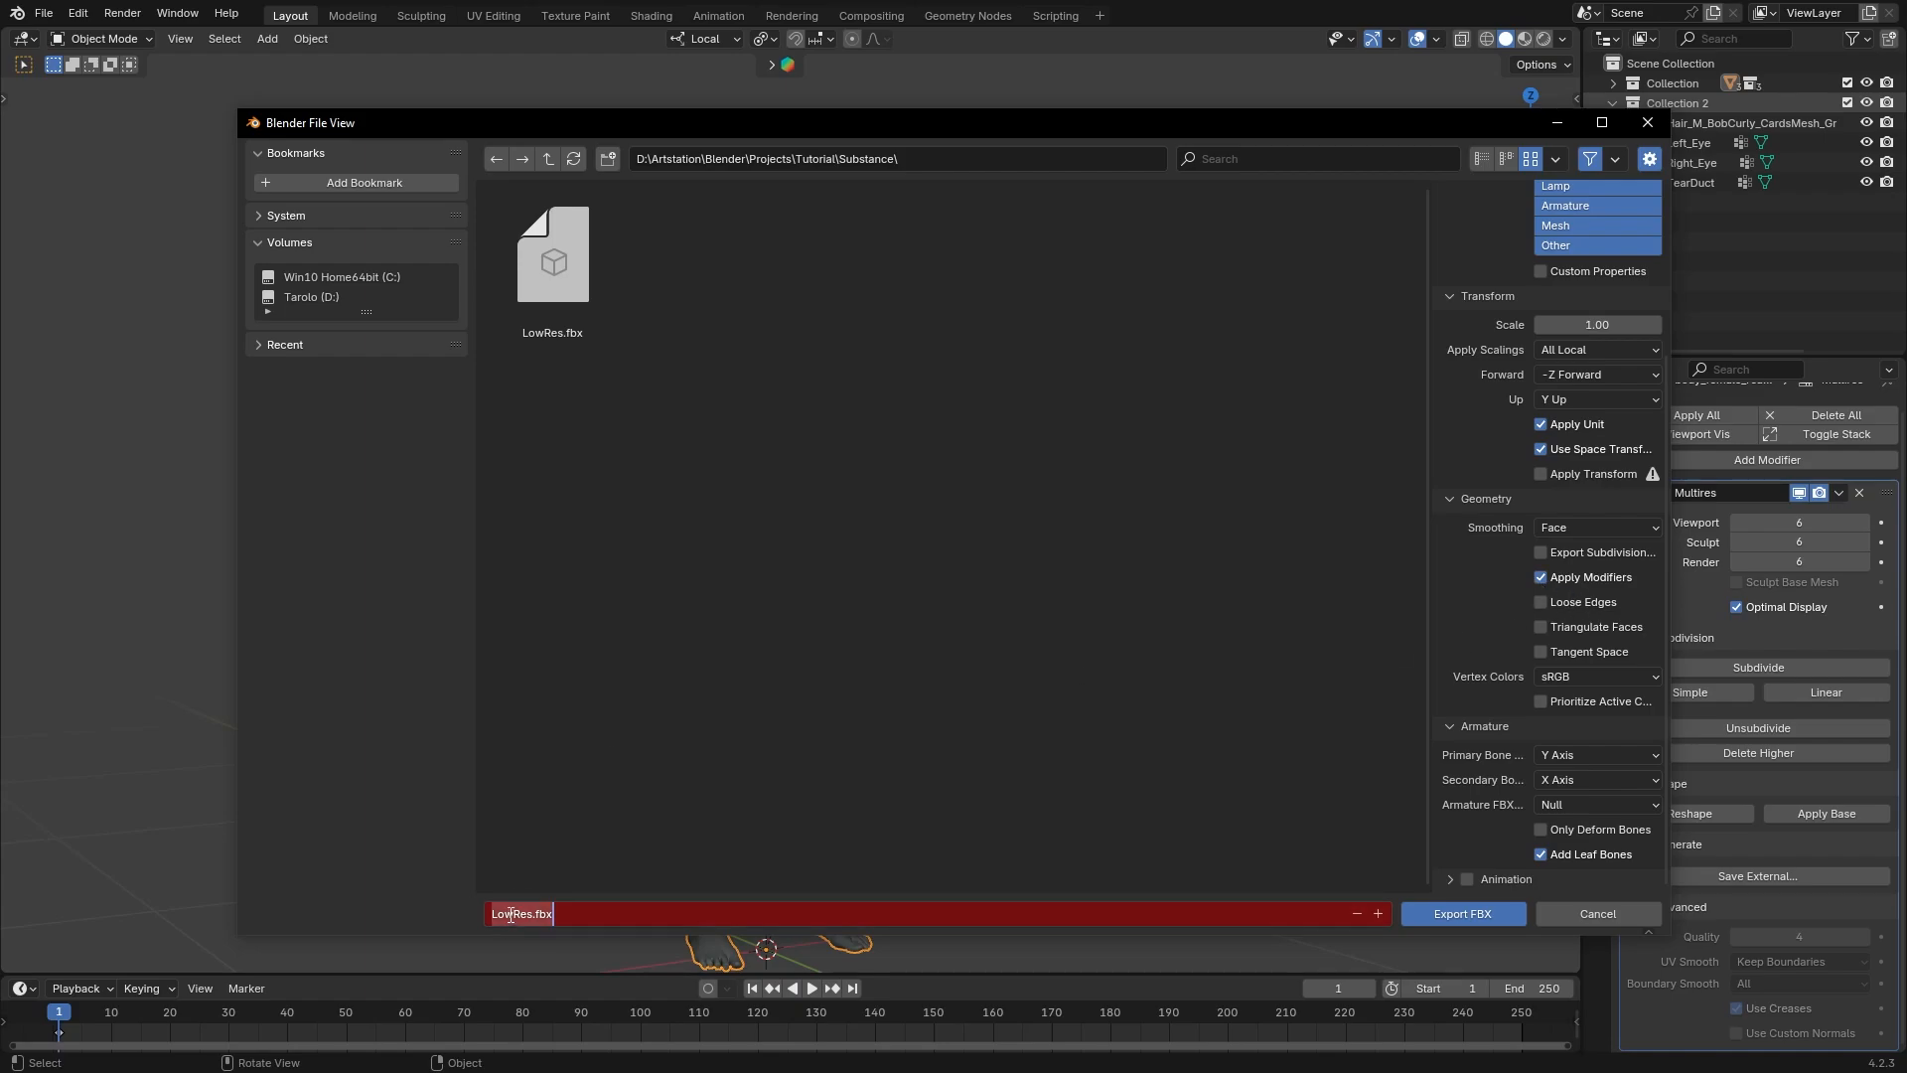
pyautogui.moveTo(511, 915); pyautogui.dragTo(460, 908)
pyautogui.write('High')
pyautogui.click(1442, 913)
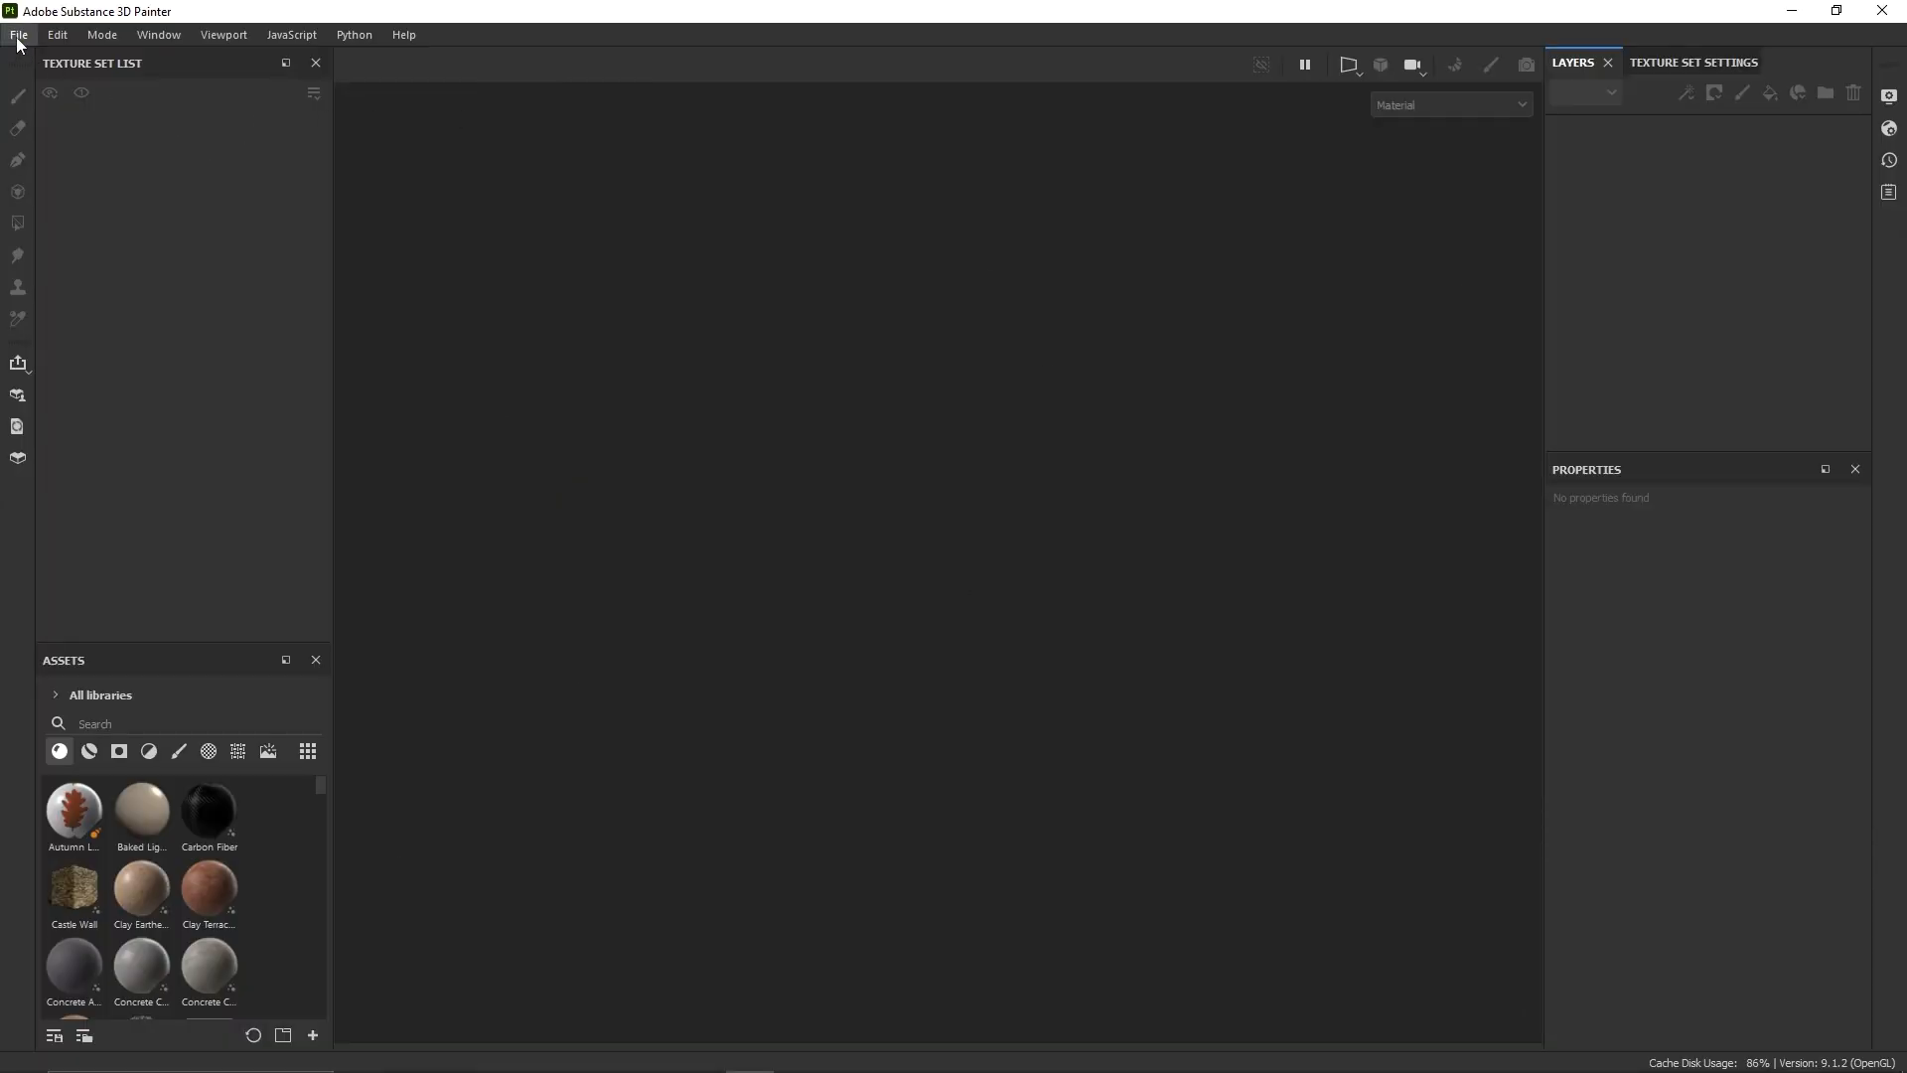
# - In Substance 3D Painter, start a new project with the Blender template and load LowRes.fbx as its mesh
pyautogui.click(19, 35)
pyautogui.click(29, 65)
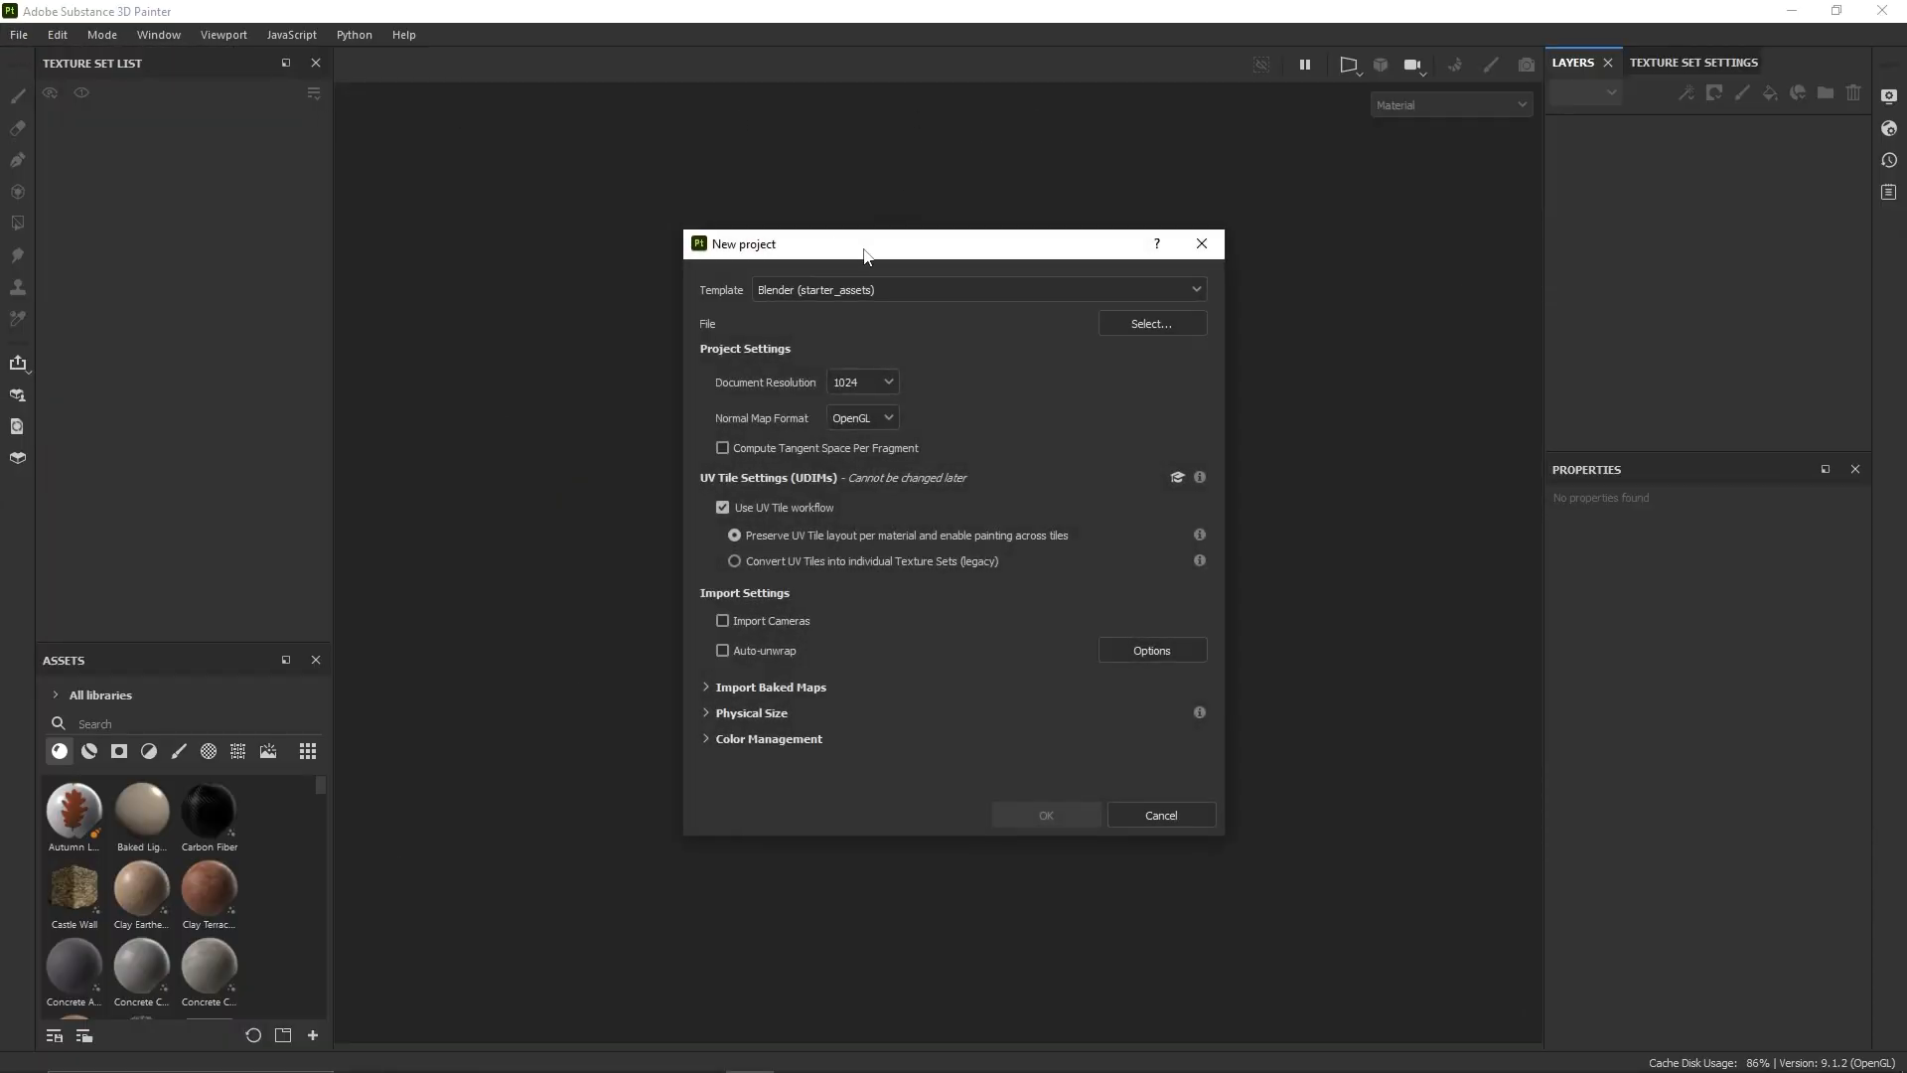
pyautogui.click(1089, 246)
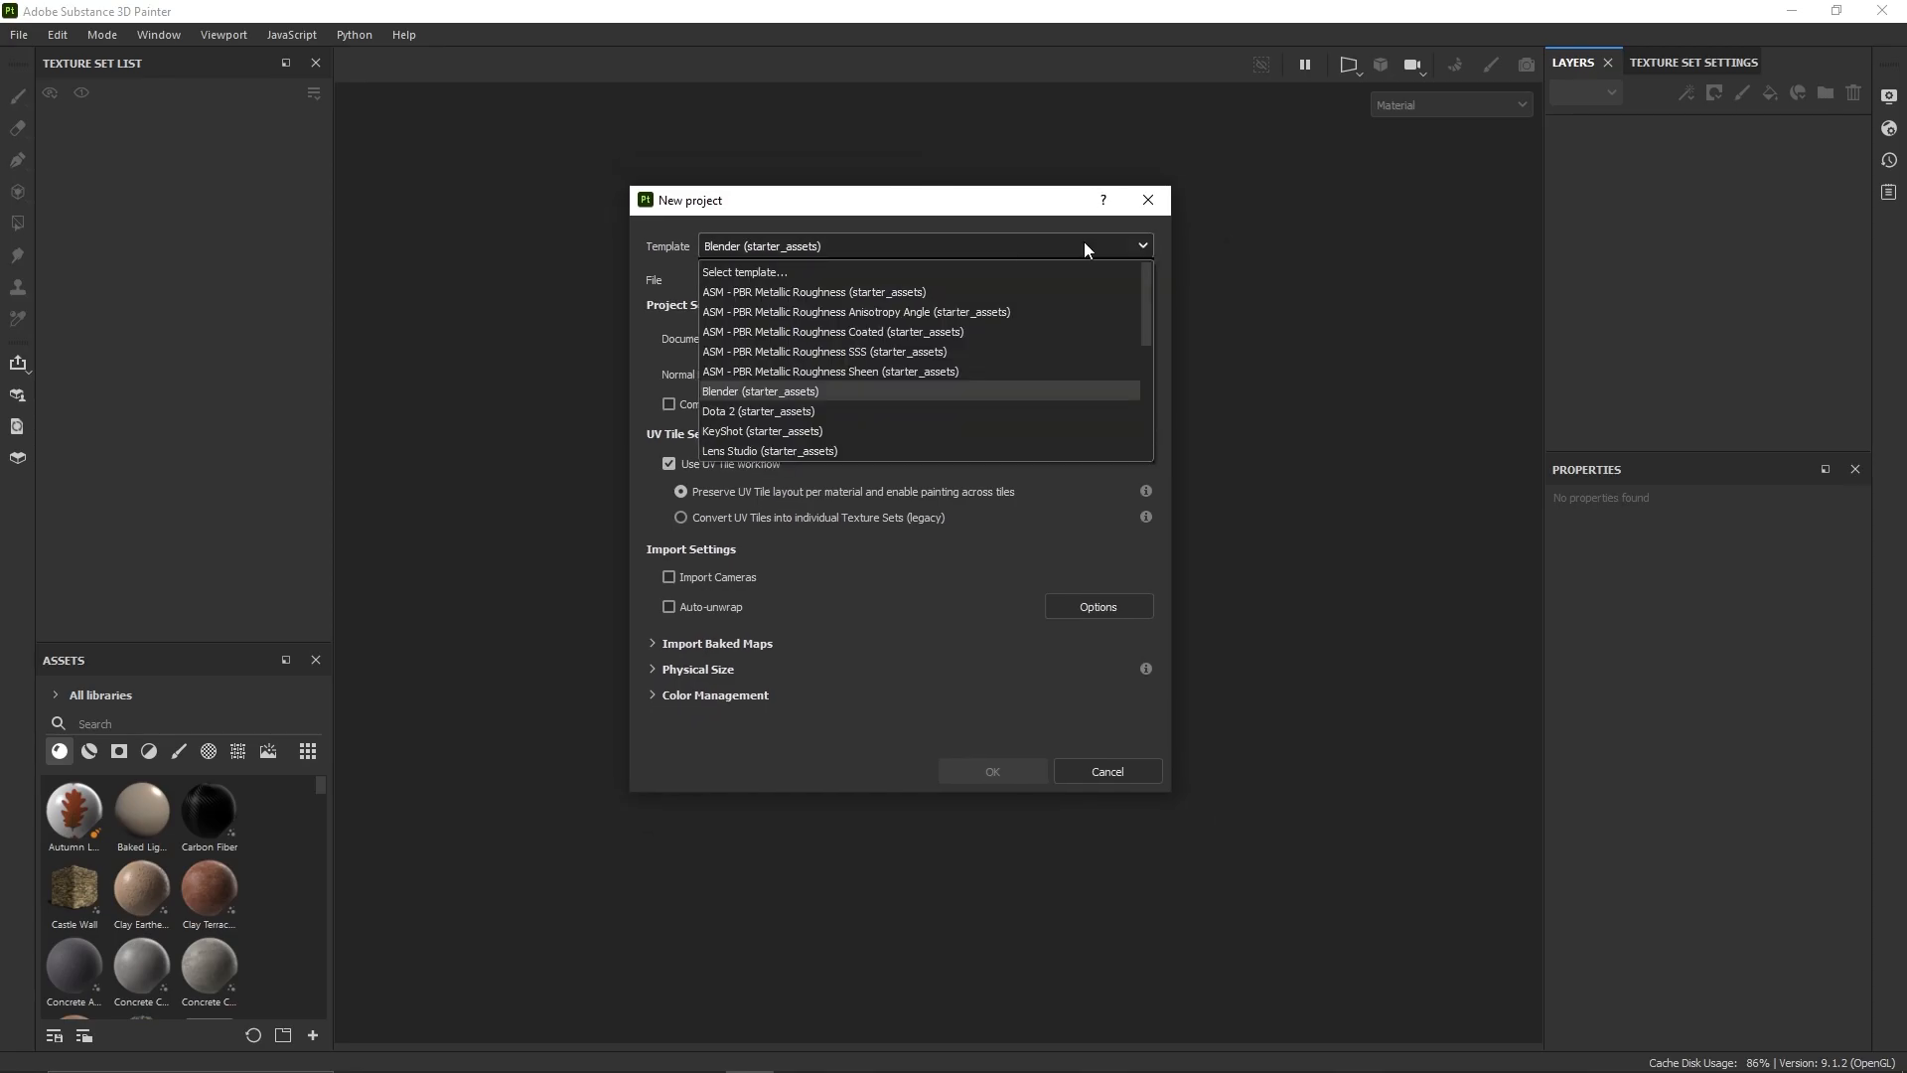
pyautogui.click(1083, 244)
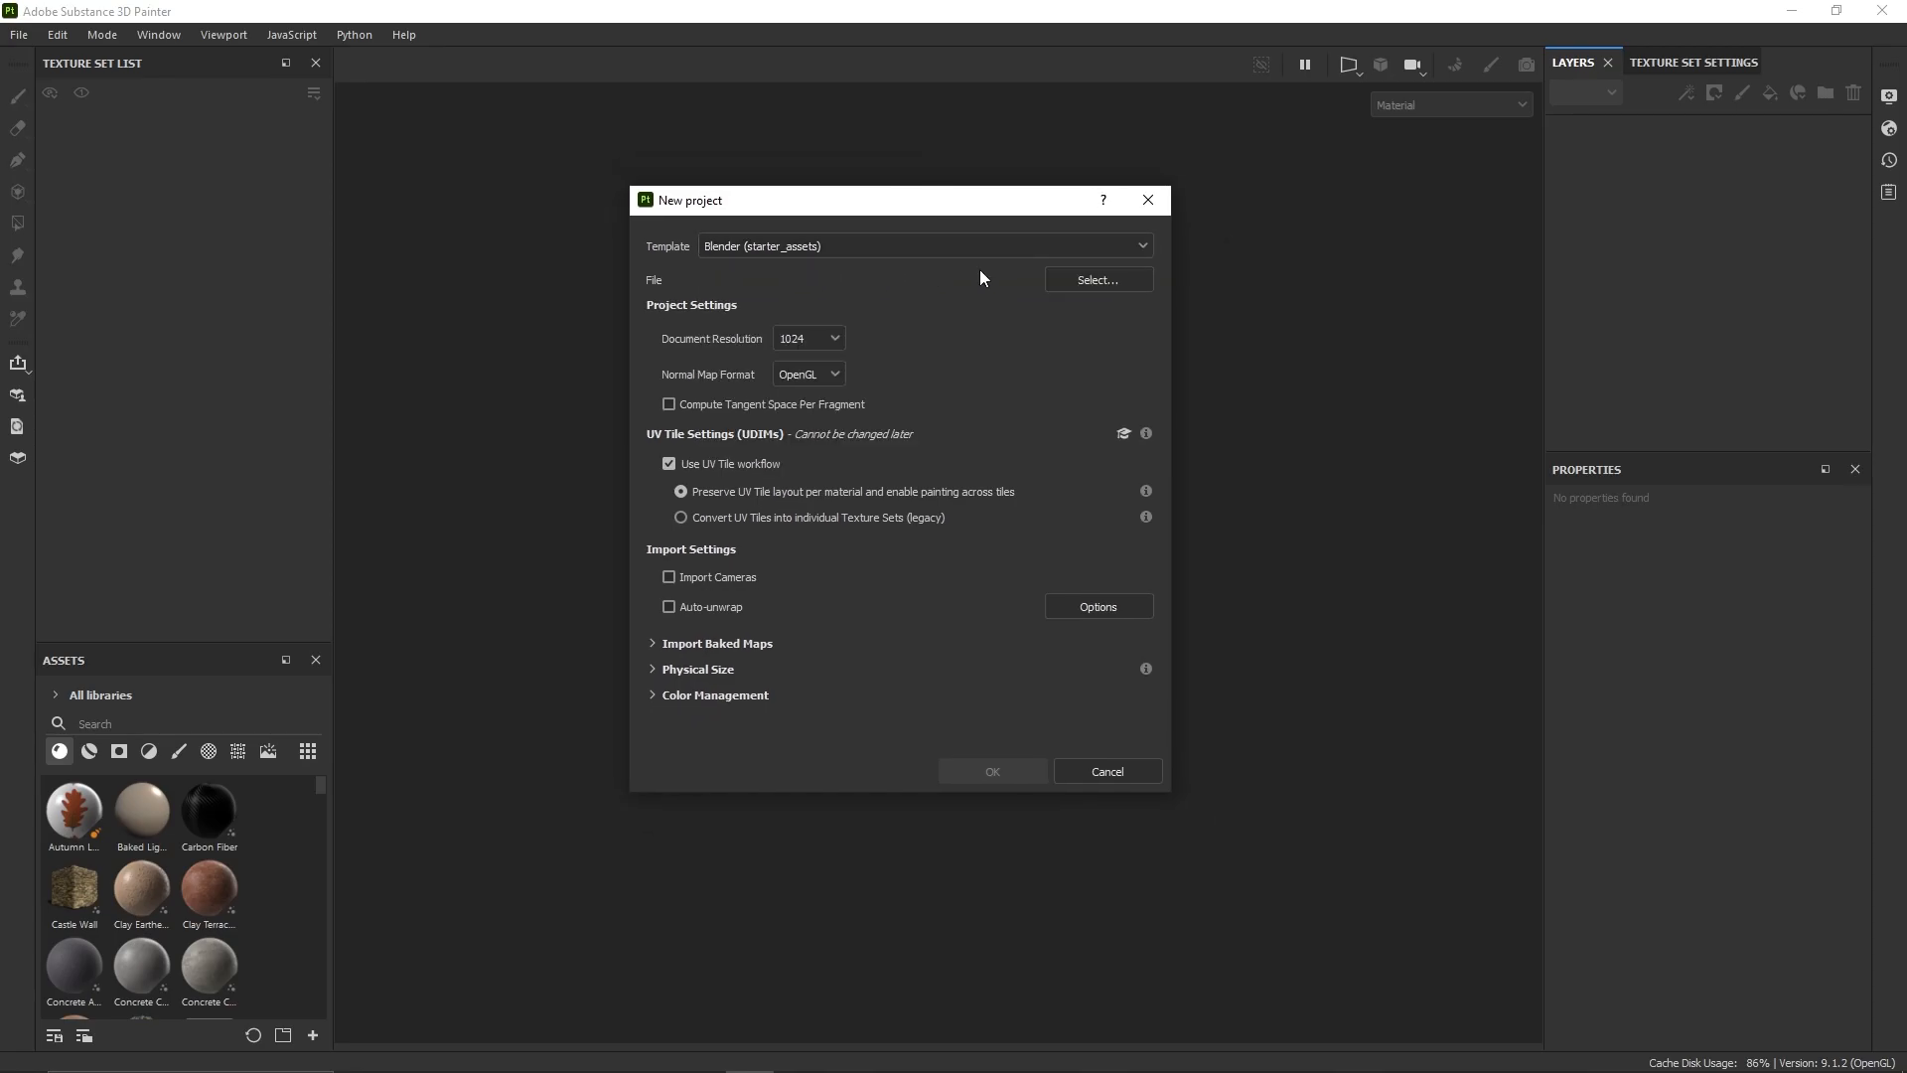
pyautogui.click(1098, 279)
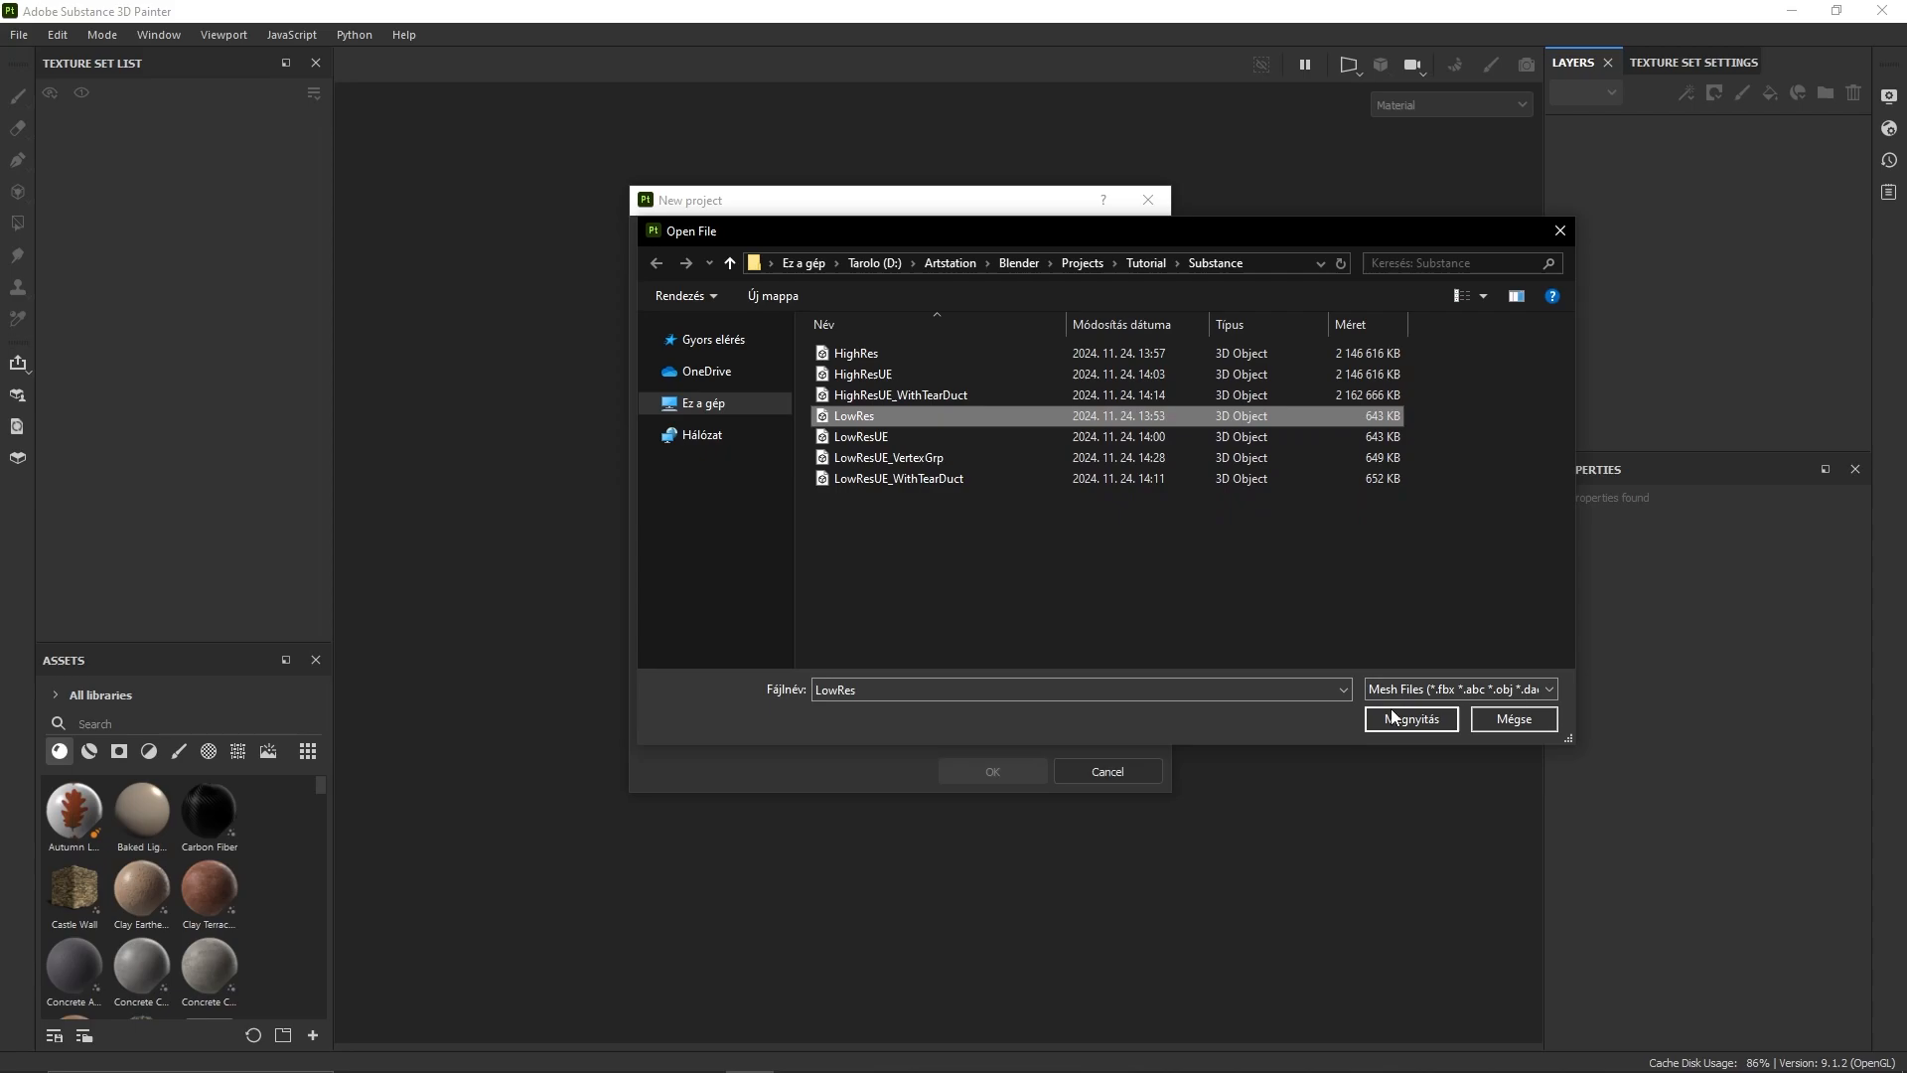
pyautogui.click(1397, 717)
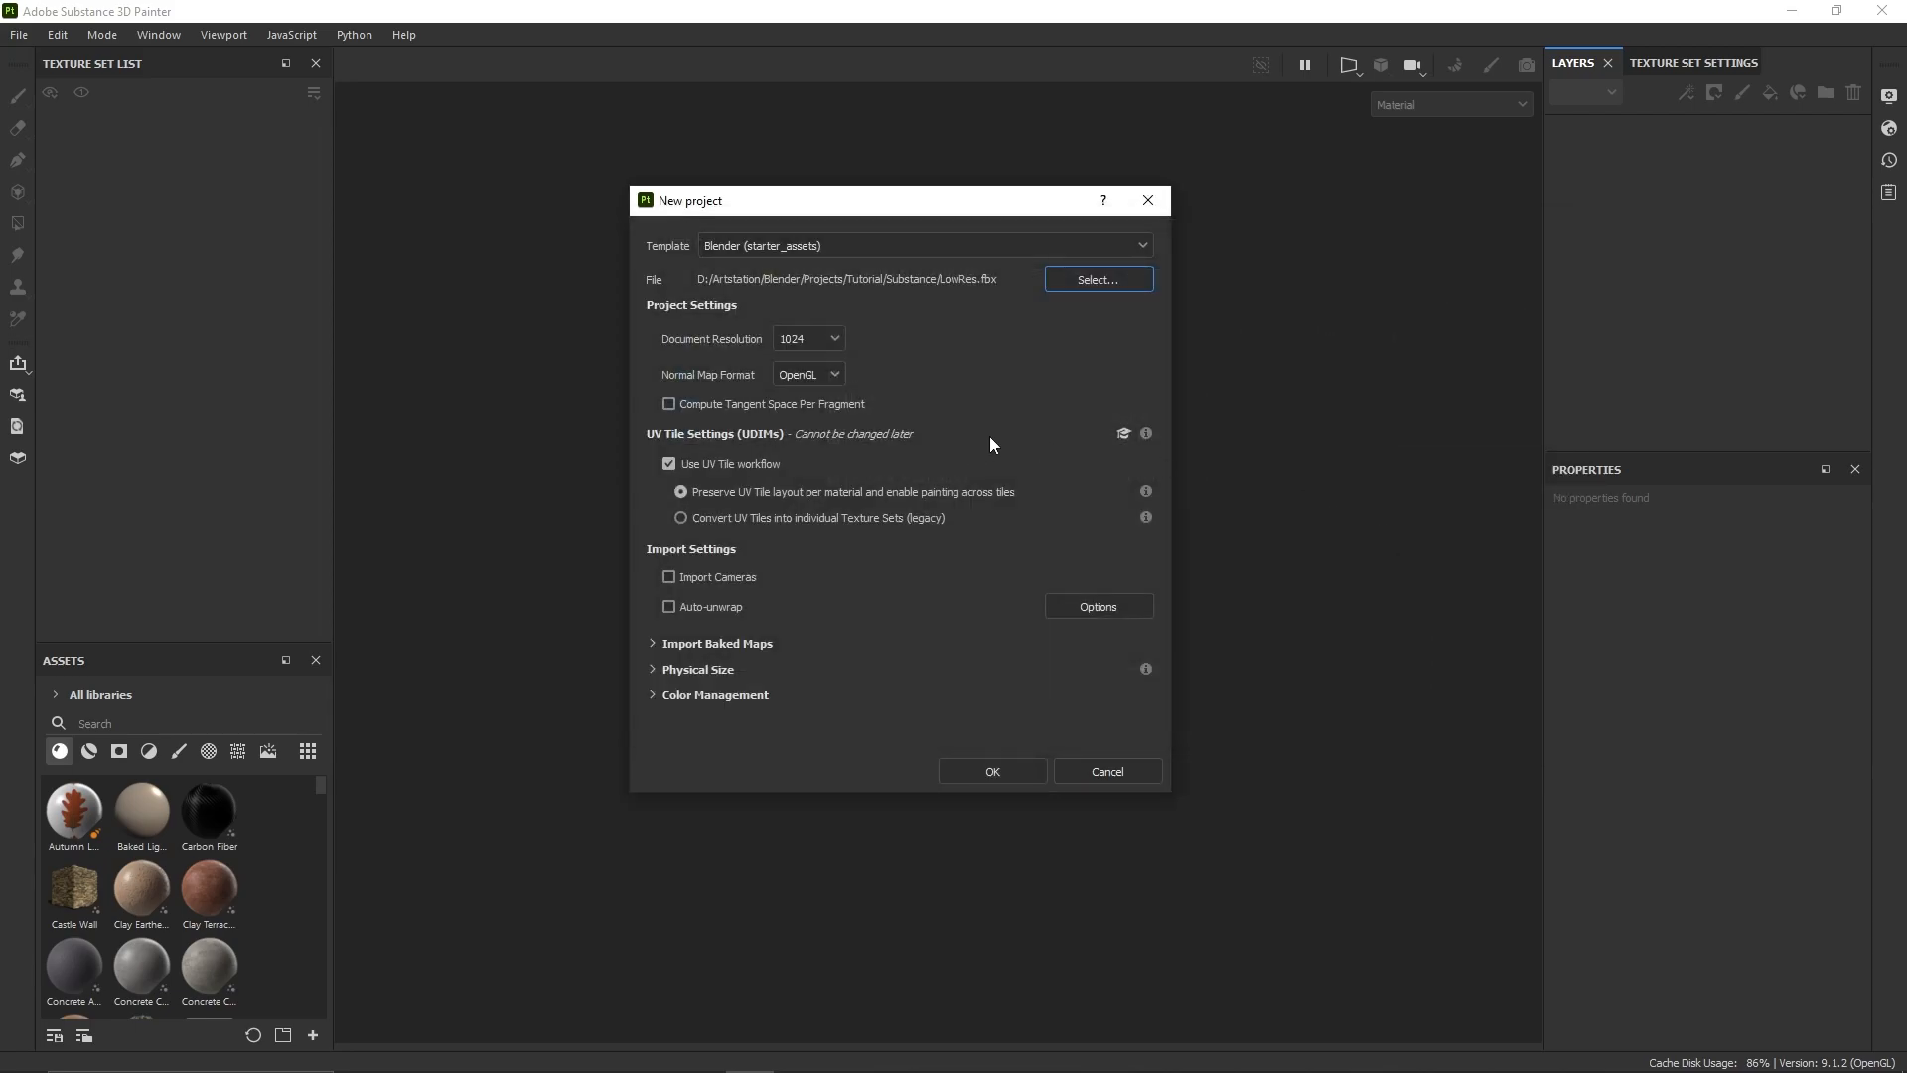
# - Set the project's document resolution to 4096, check the remaining import sections and create the project
pyautogui.click(814, 340)
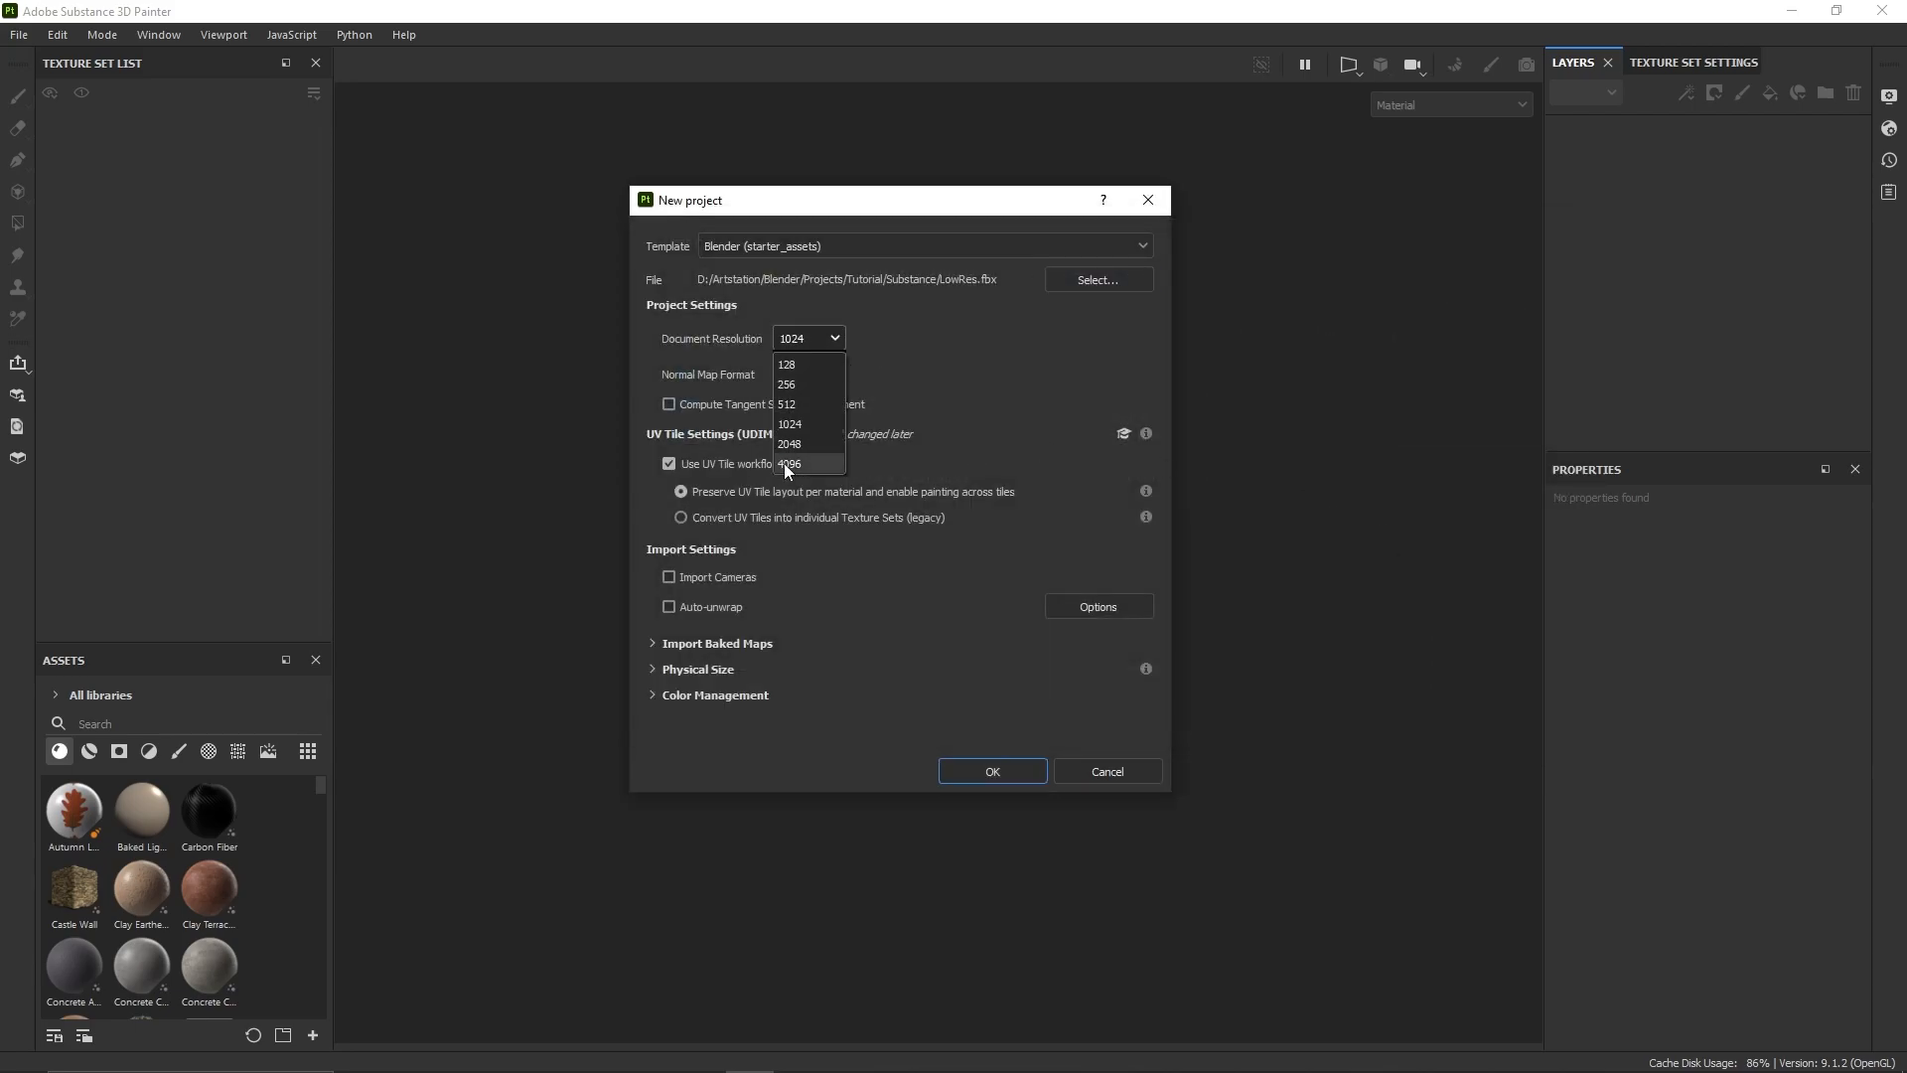
pyautogui.click(800, 463)
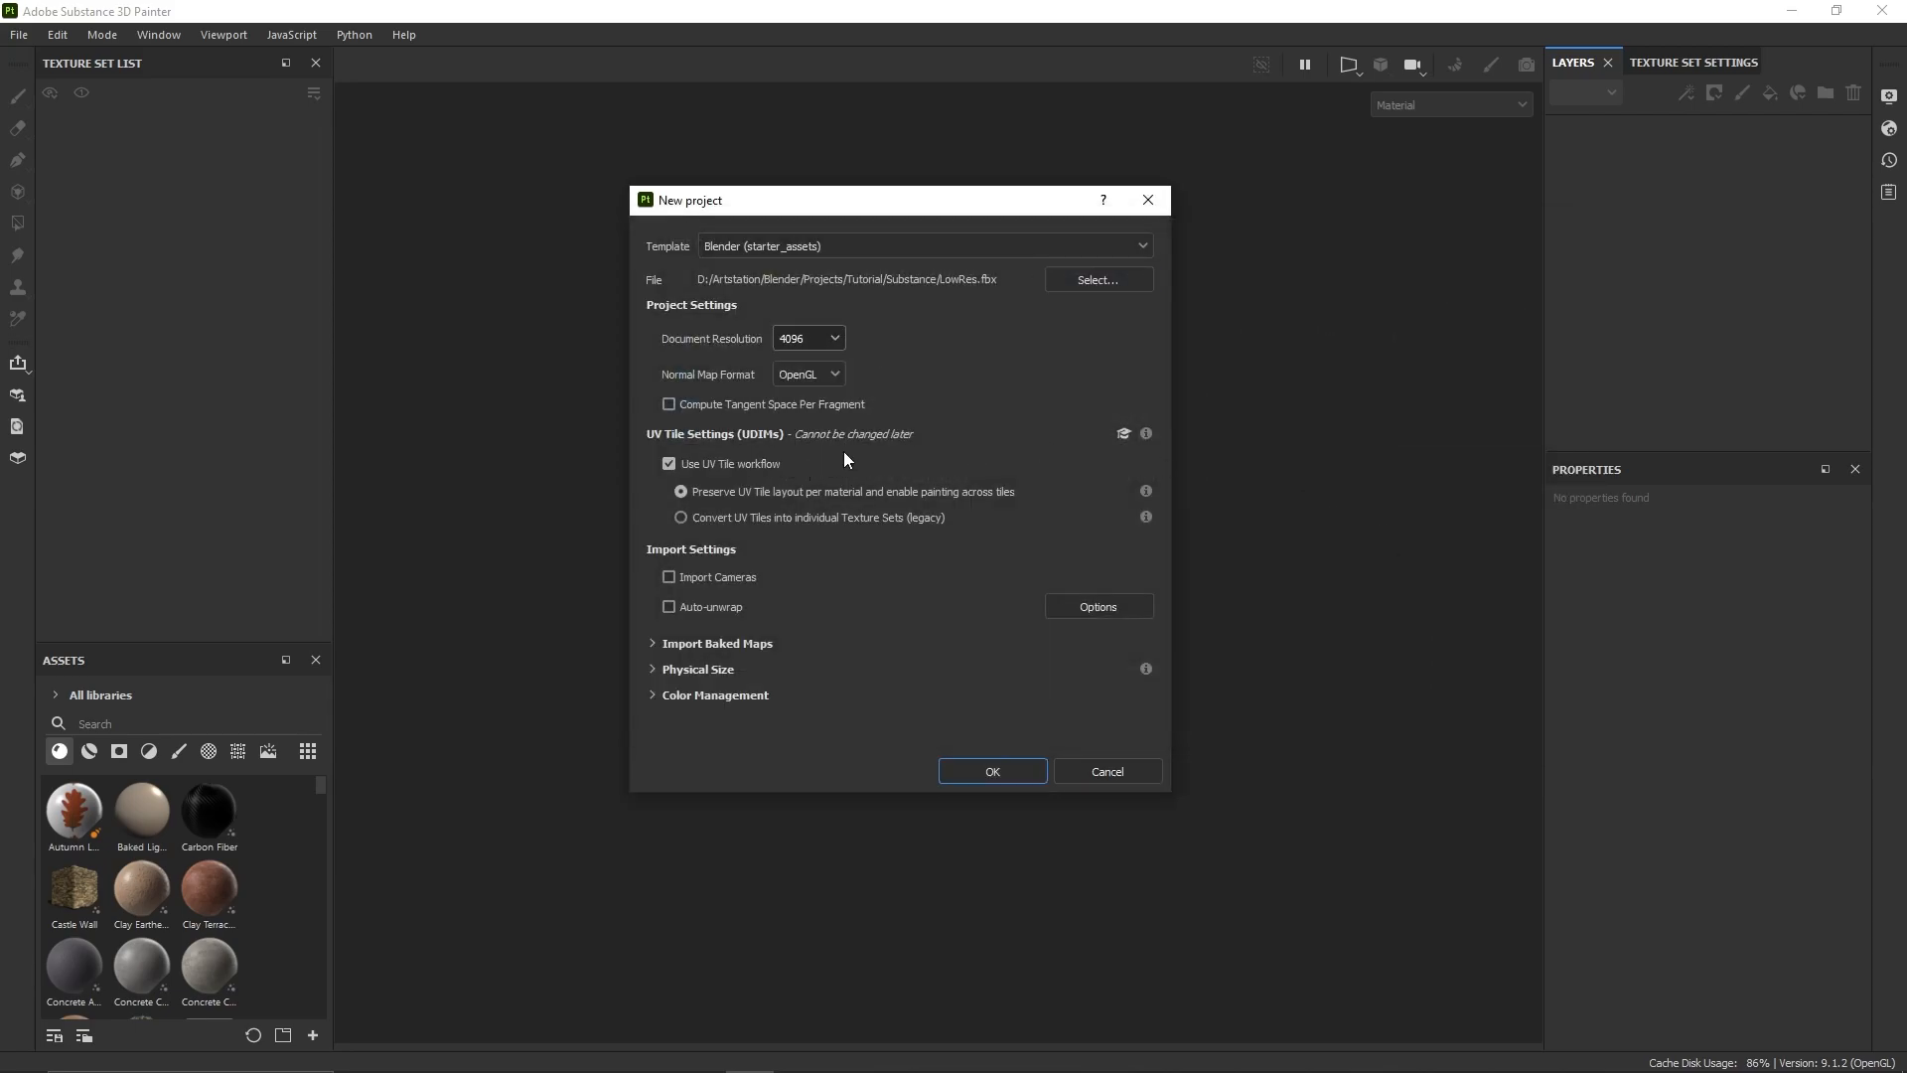
pyautogui.click(733, 642)
pyautogui.scroll(-3, 880, 547)
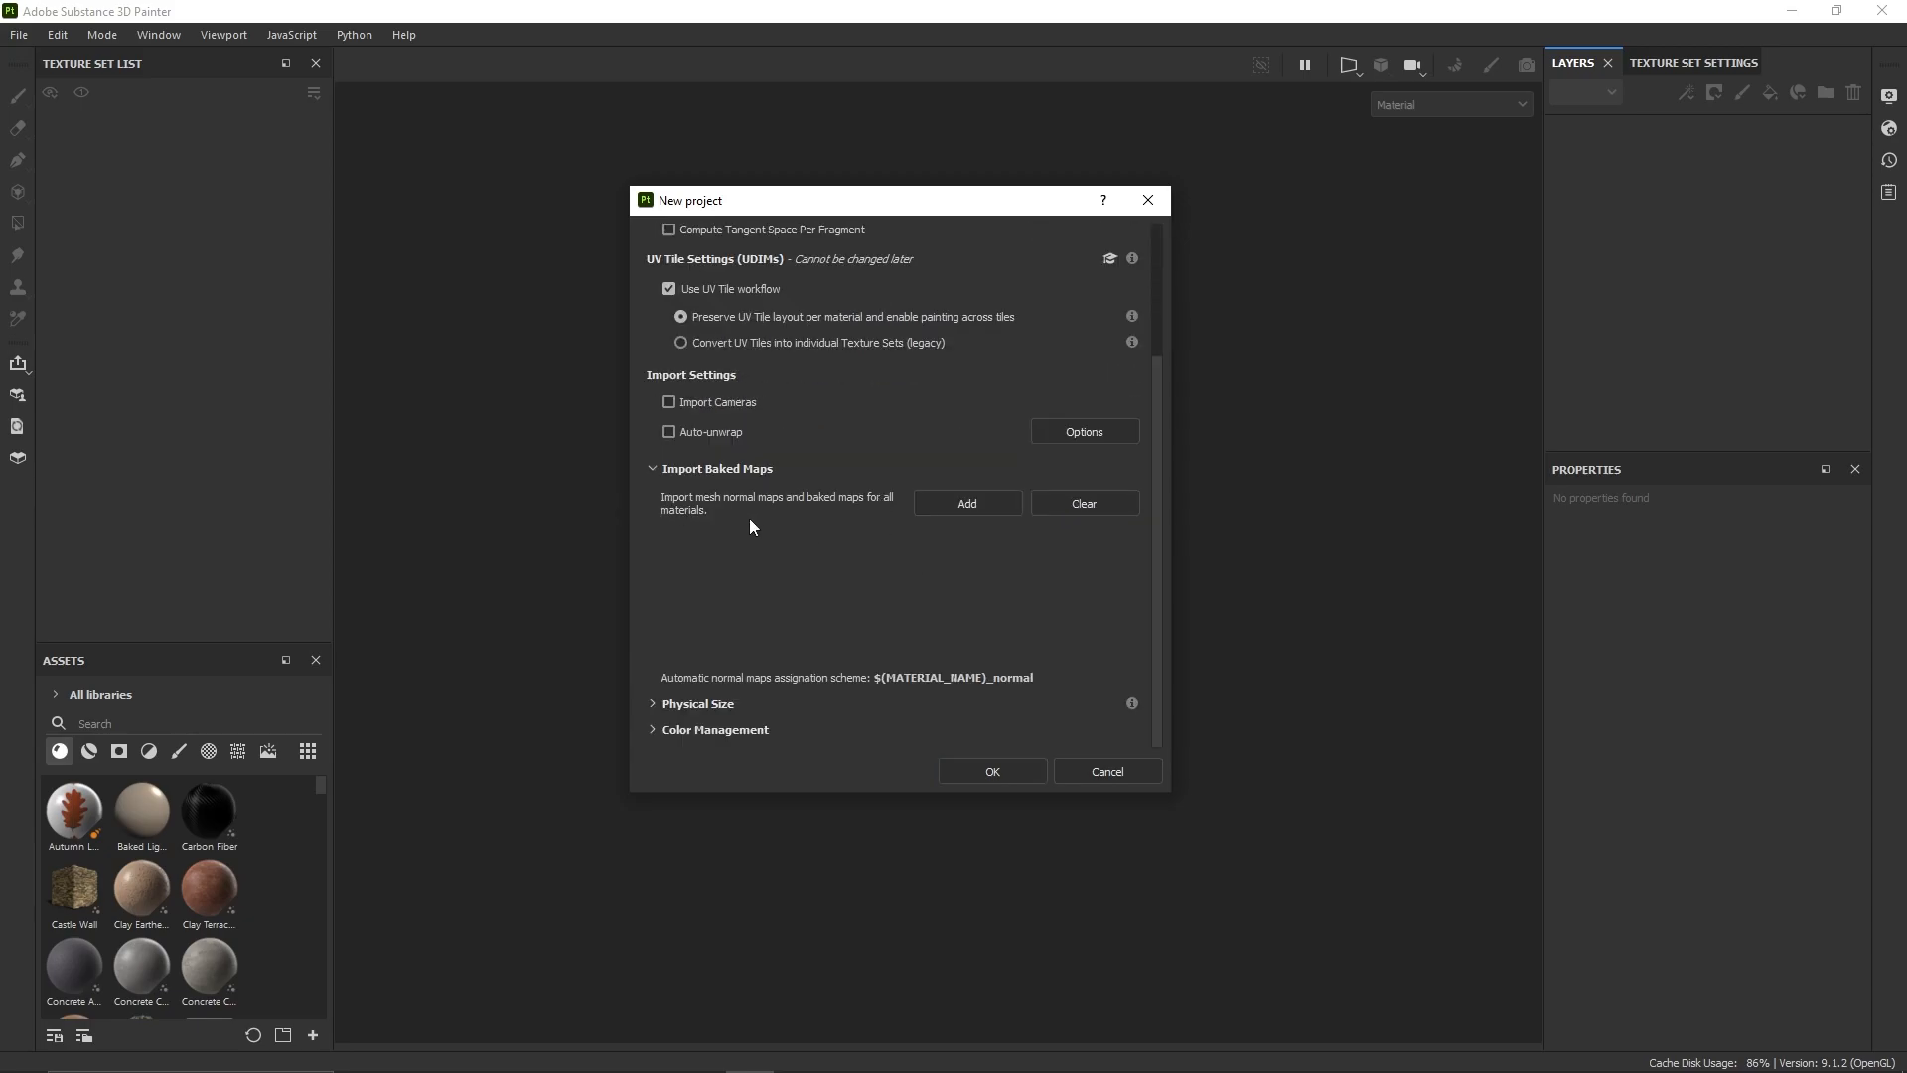
pyautogui.click(705, 704)
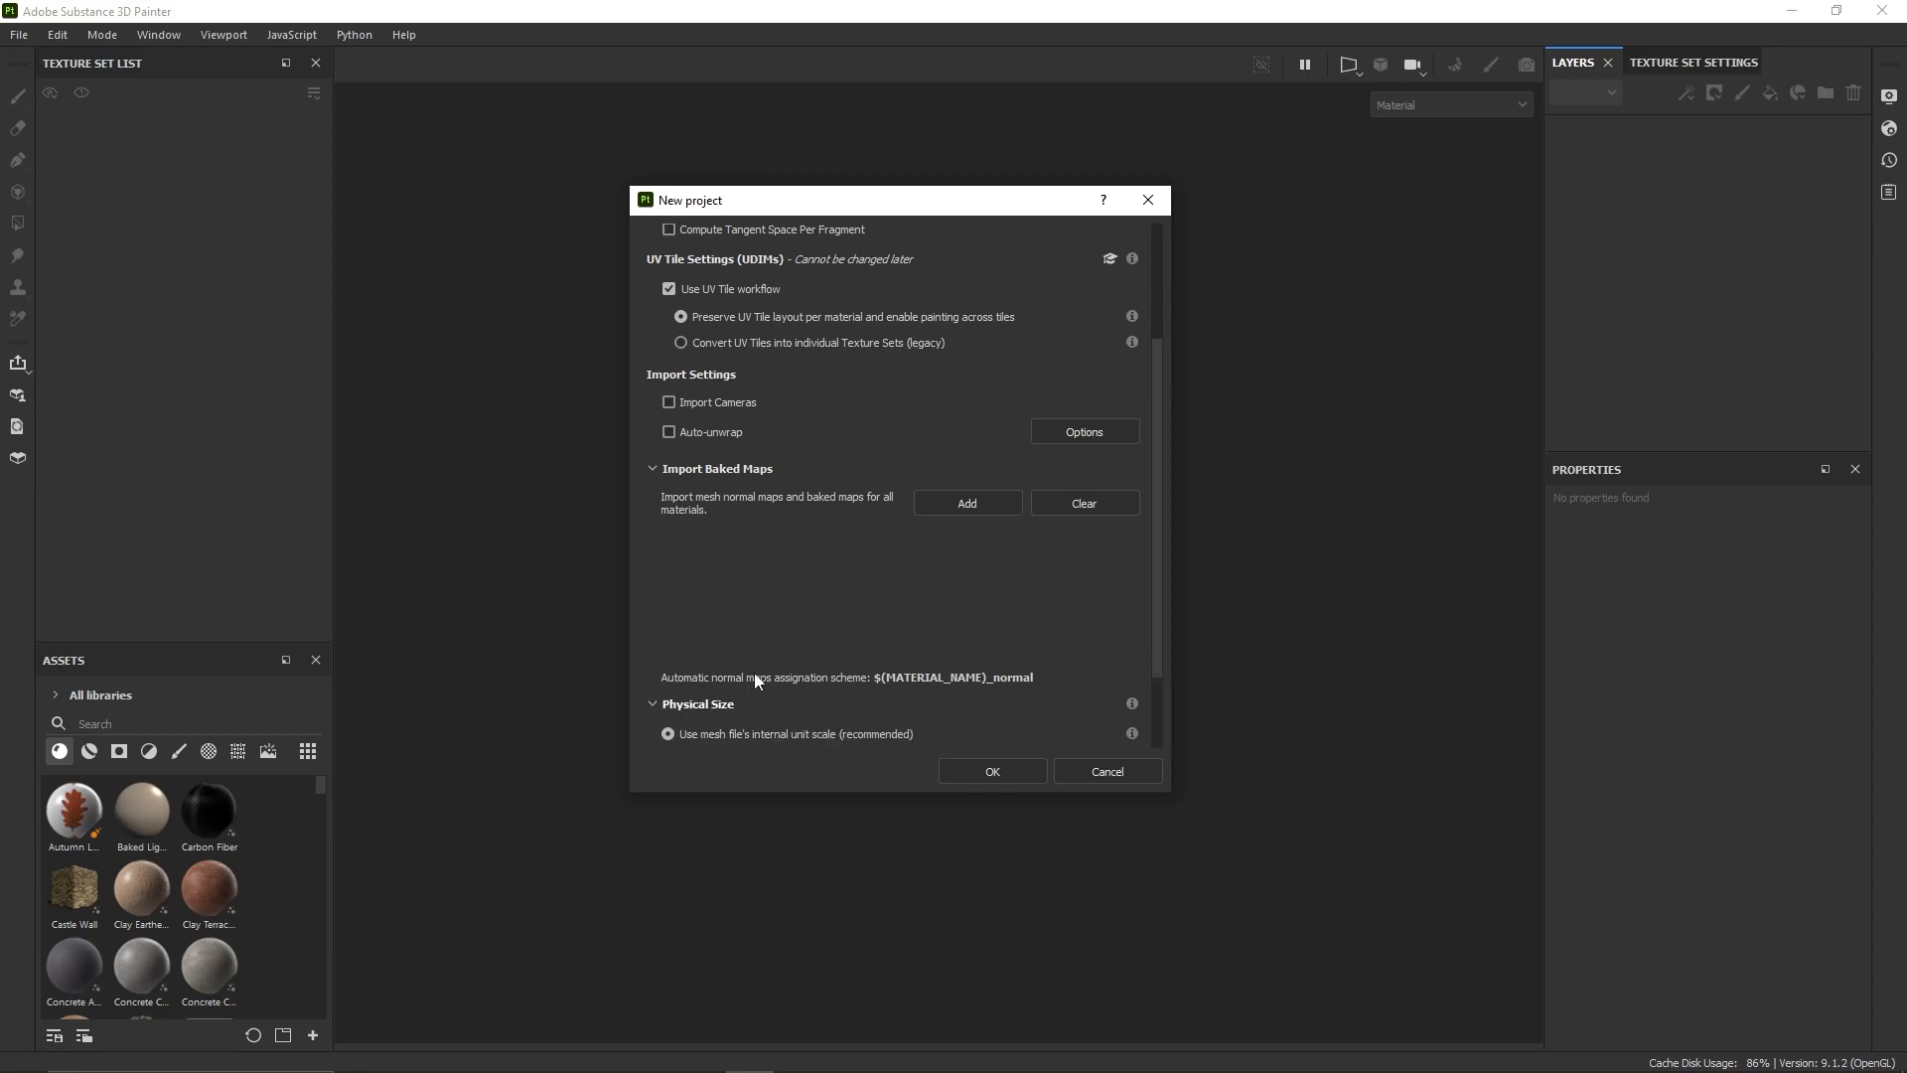
pyautogui.scroll(-2, 848, 580)
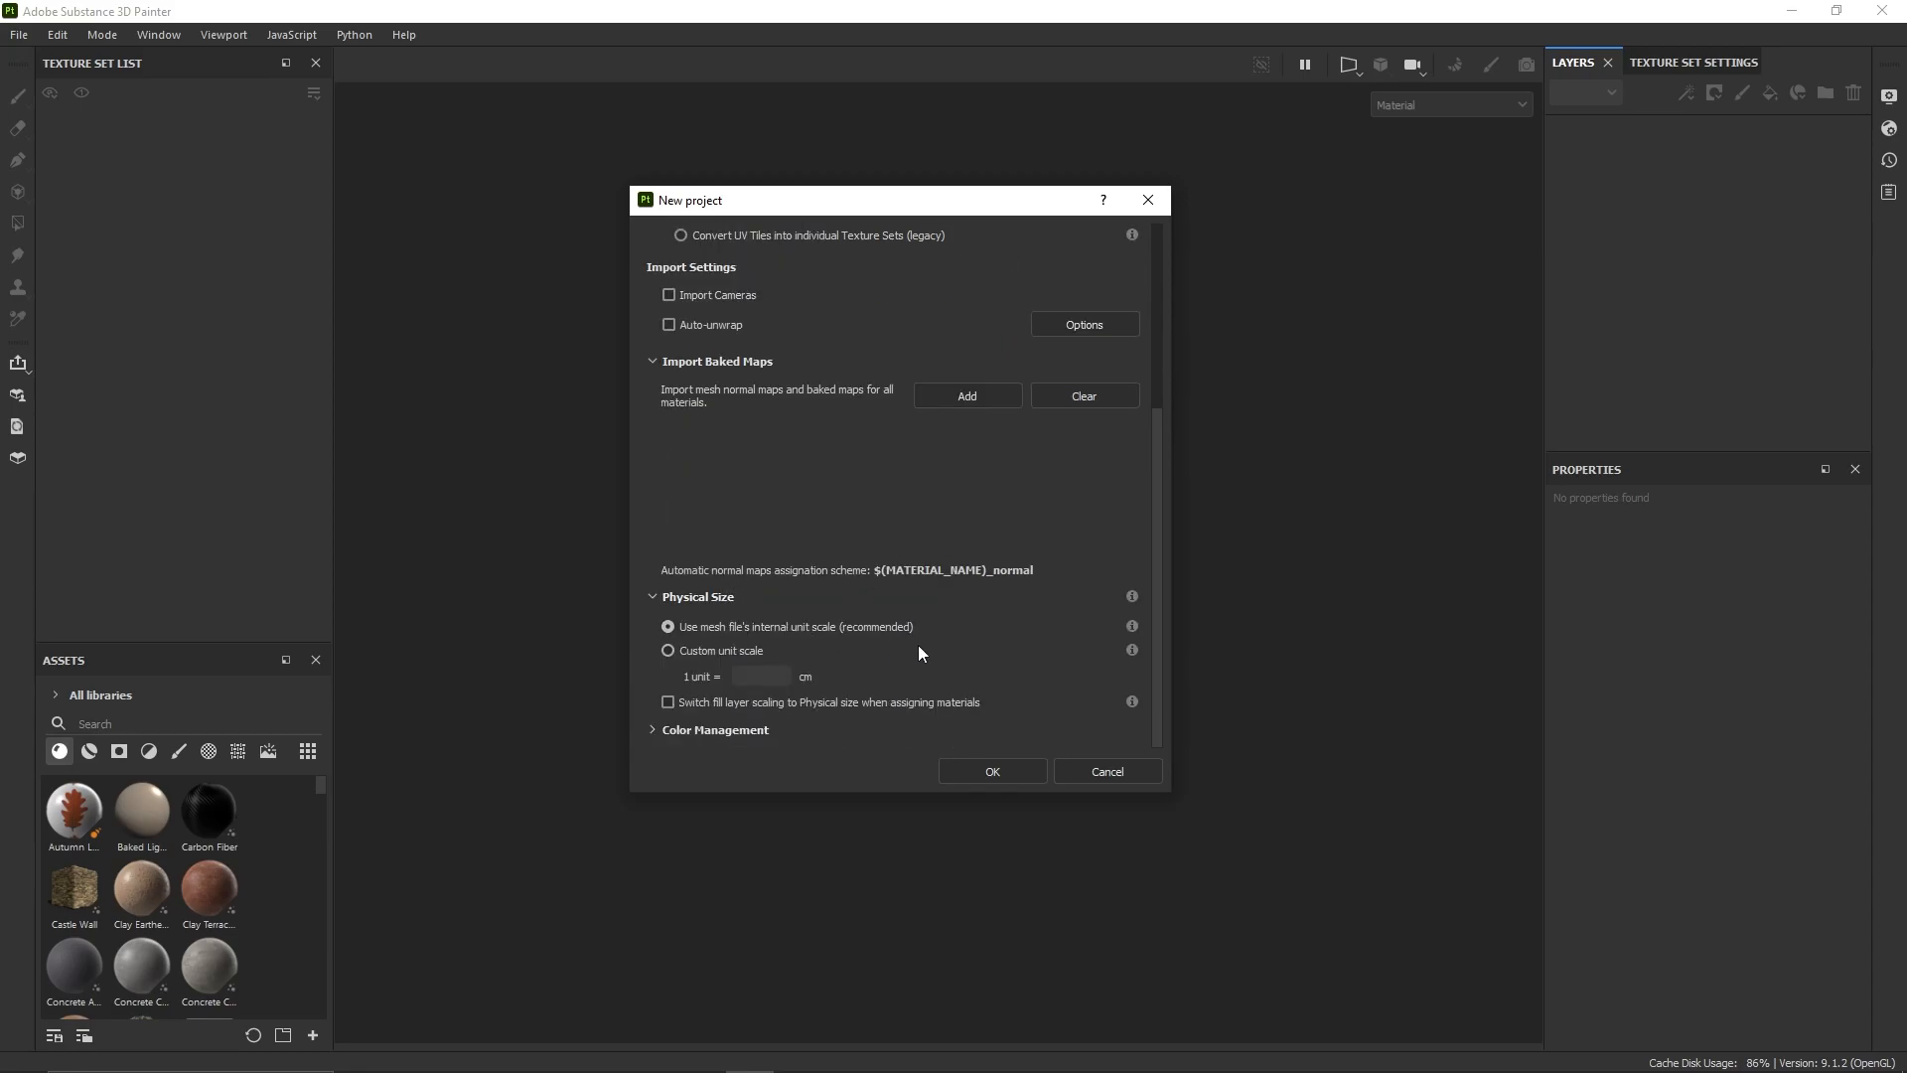
pyautogui.click(715, 729)
pyautogui.scroll(-2, 967, 606)
pyautogui.click(988, 651)
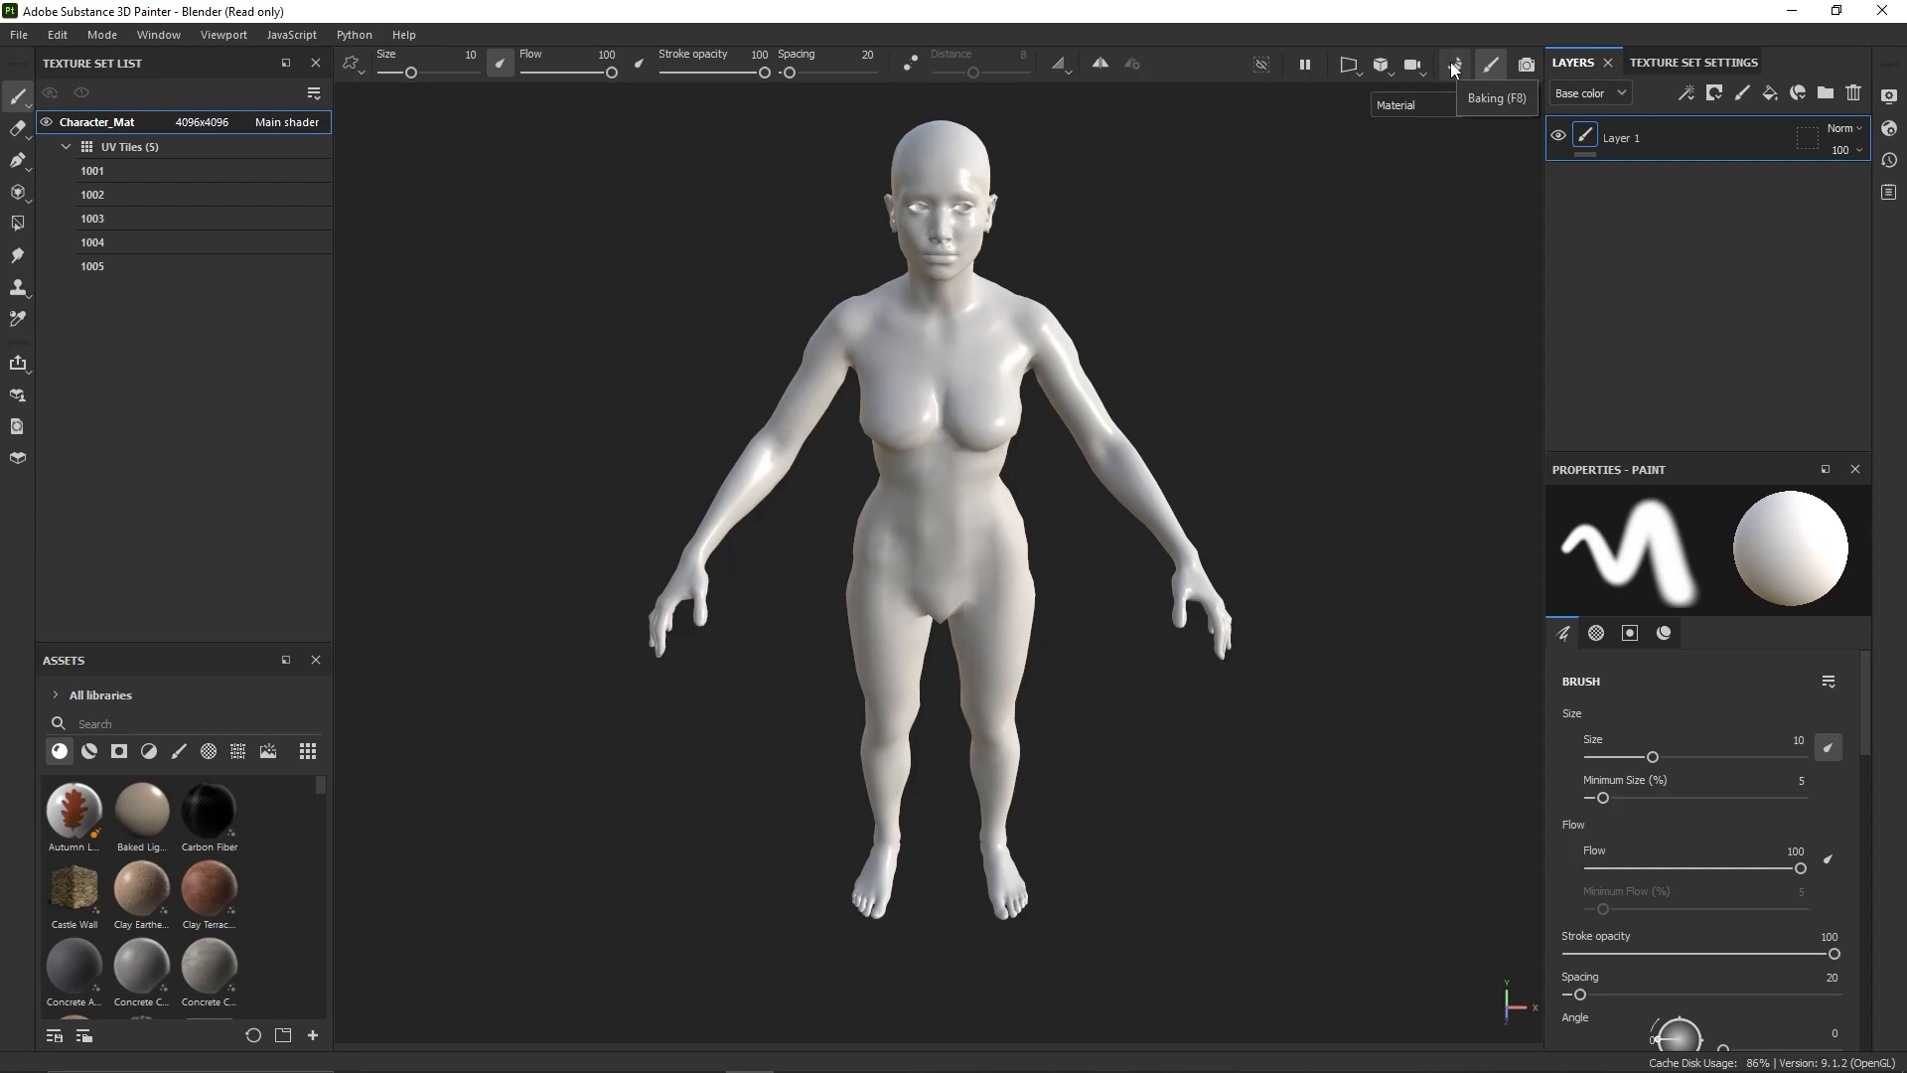
# - Switch to baking mode and set the mesh map output size to 4096
pyautogui.click(1452, 68)
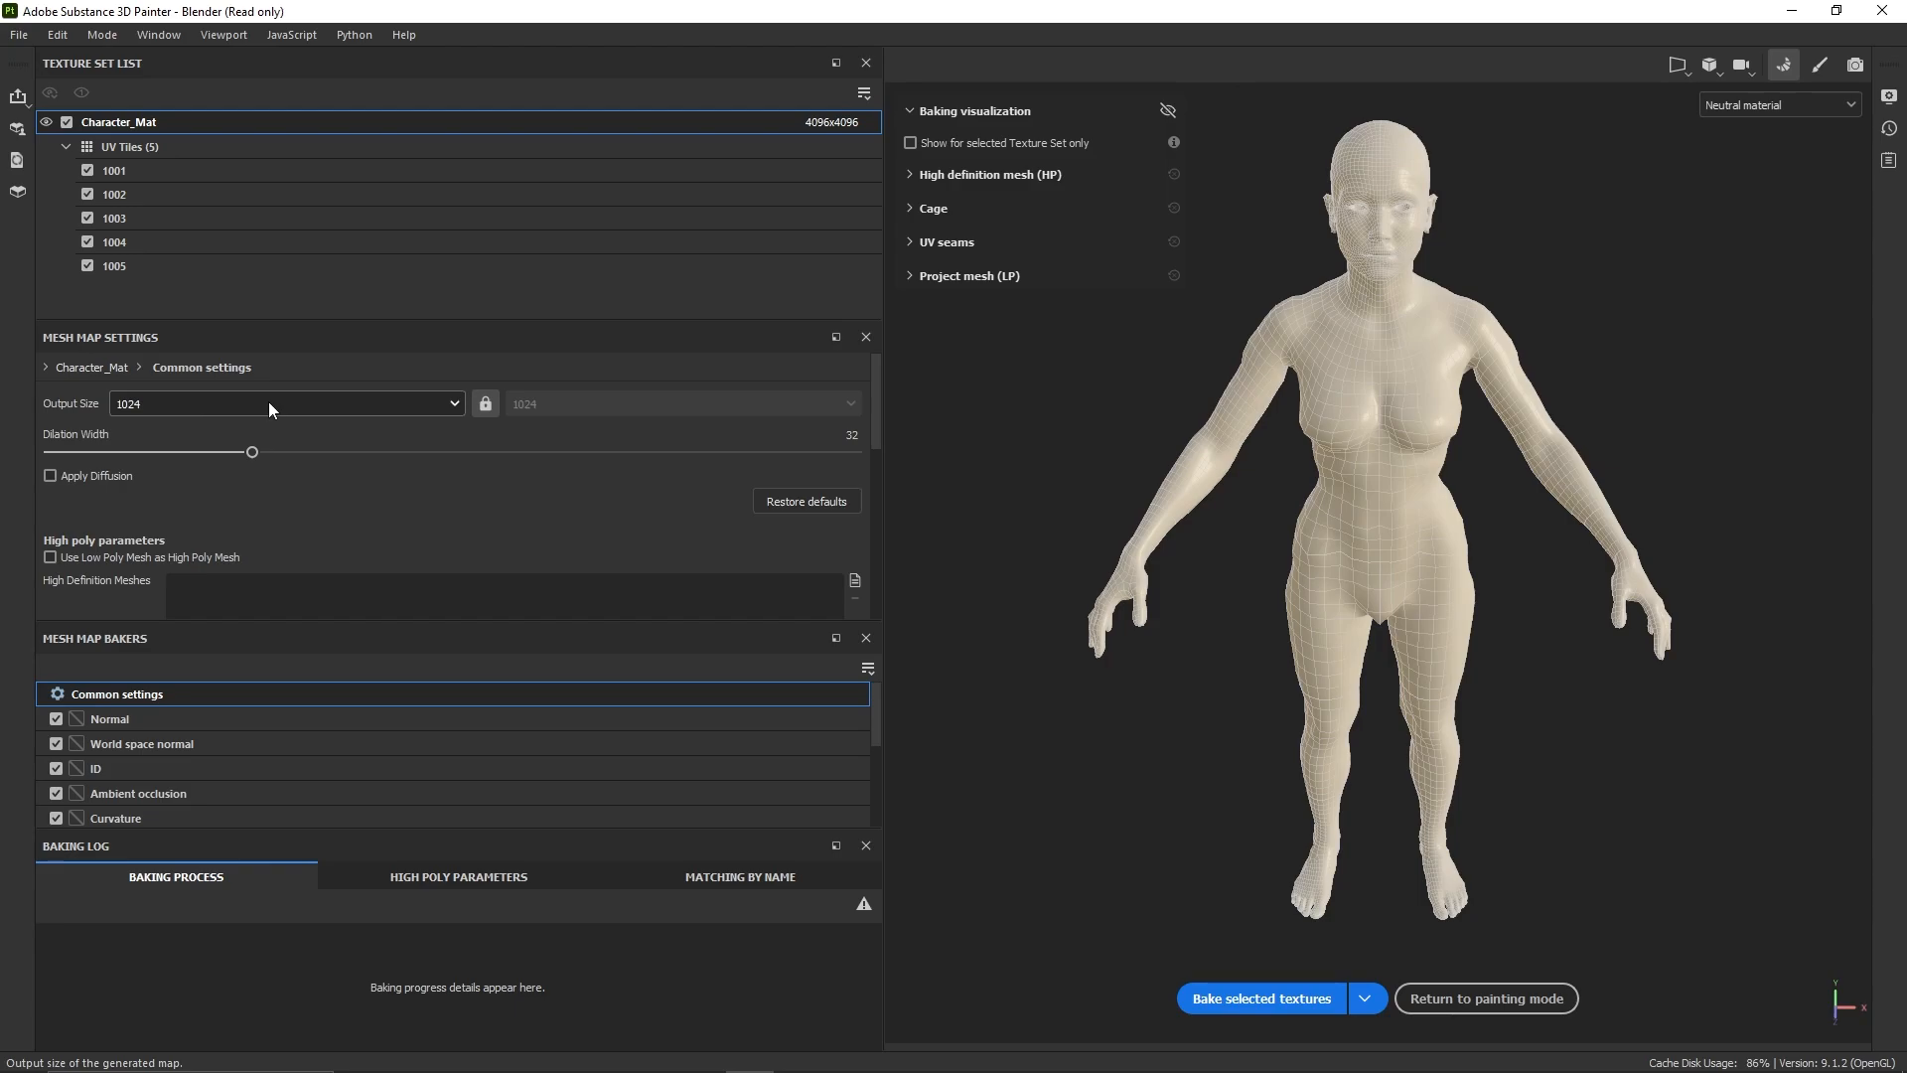
pyautogui.click(199, 403)
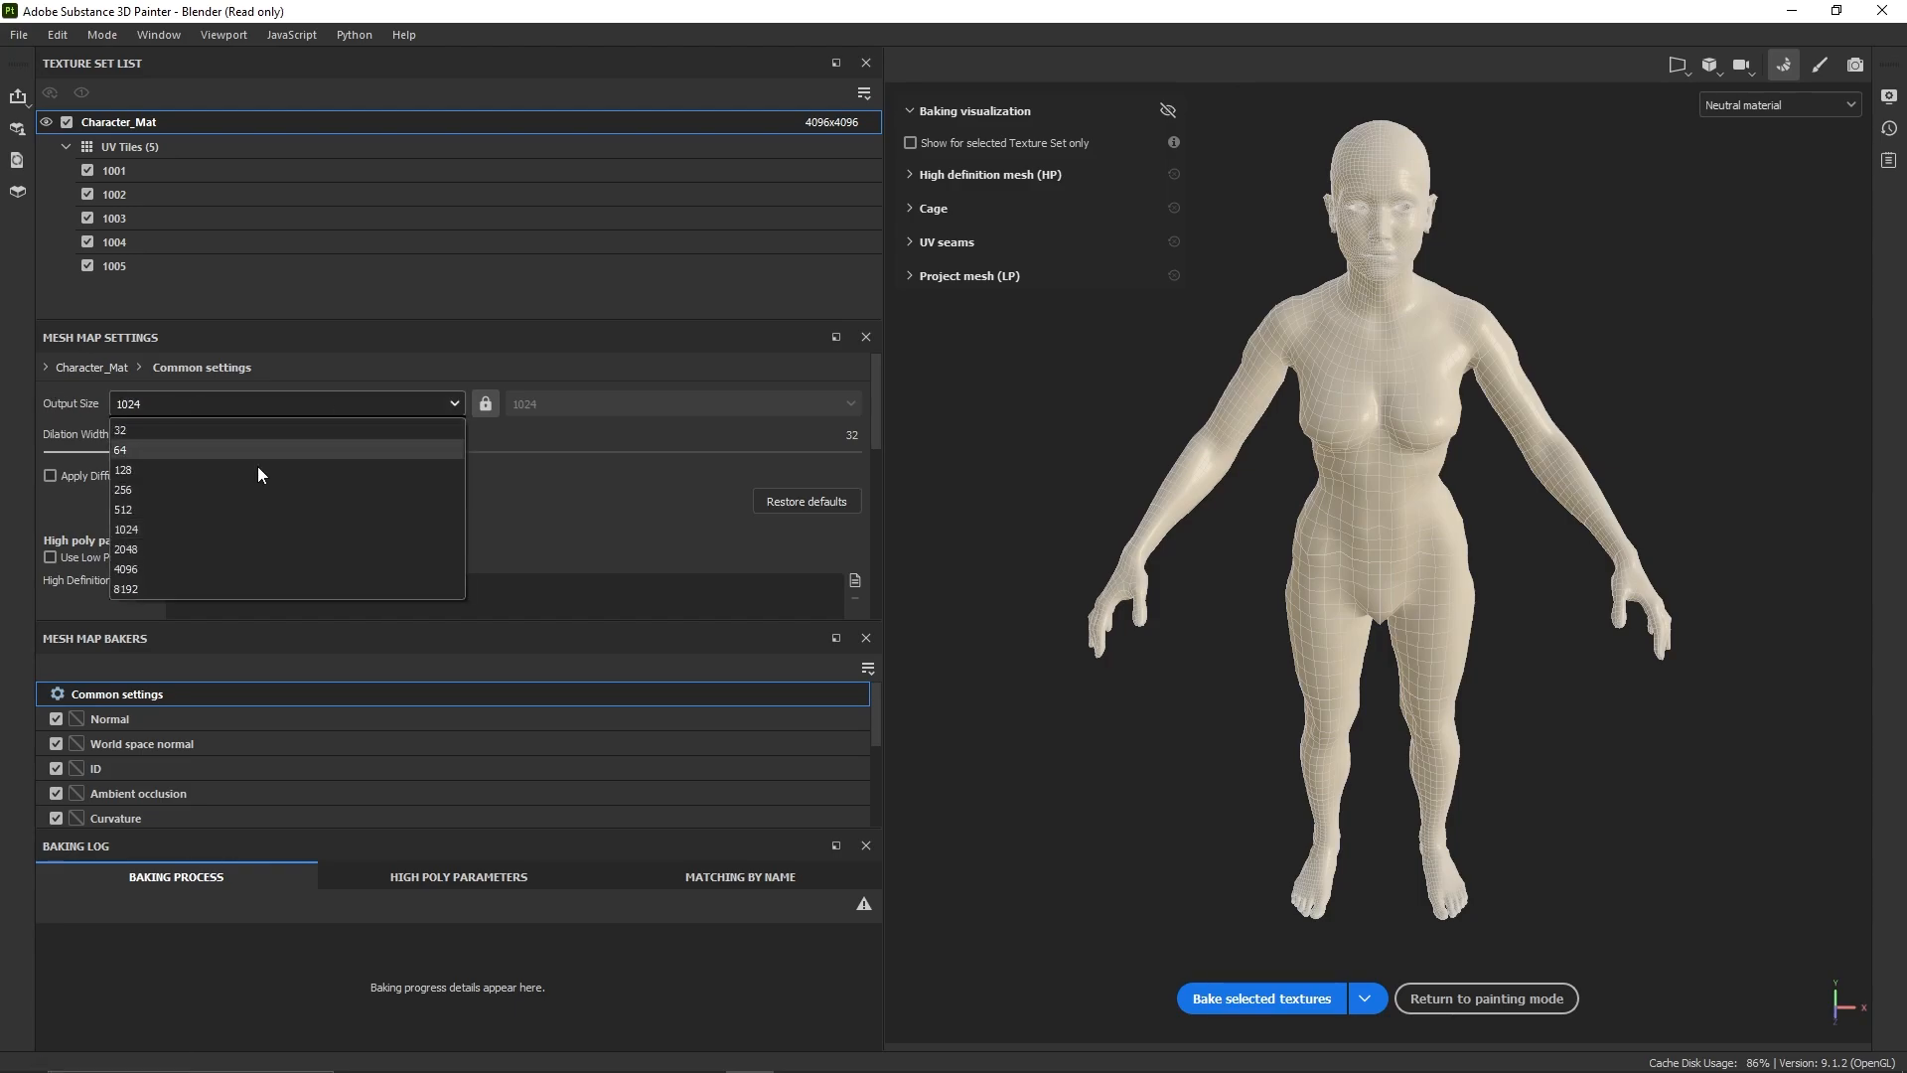
pyautogui.click(193, 586)
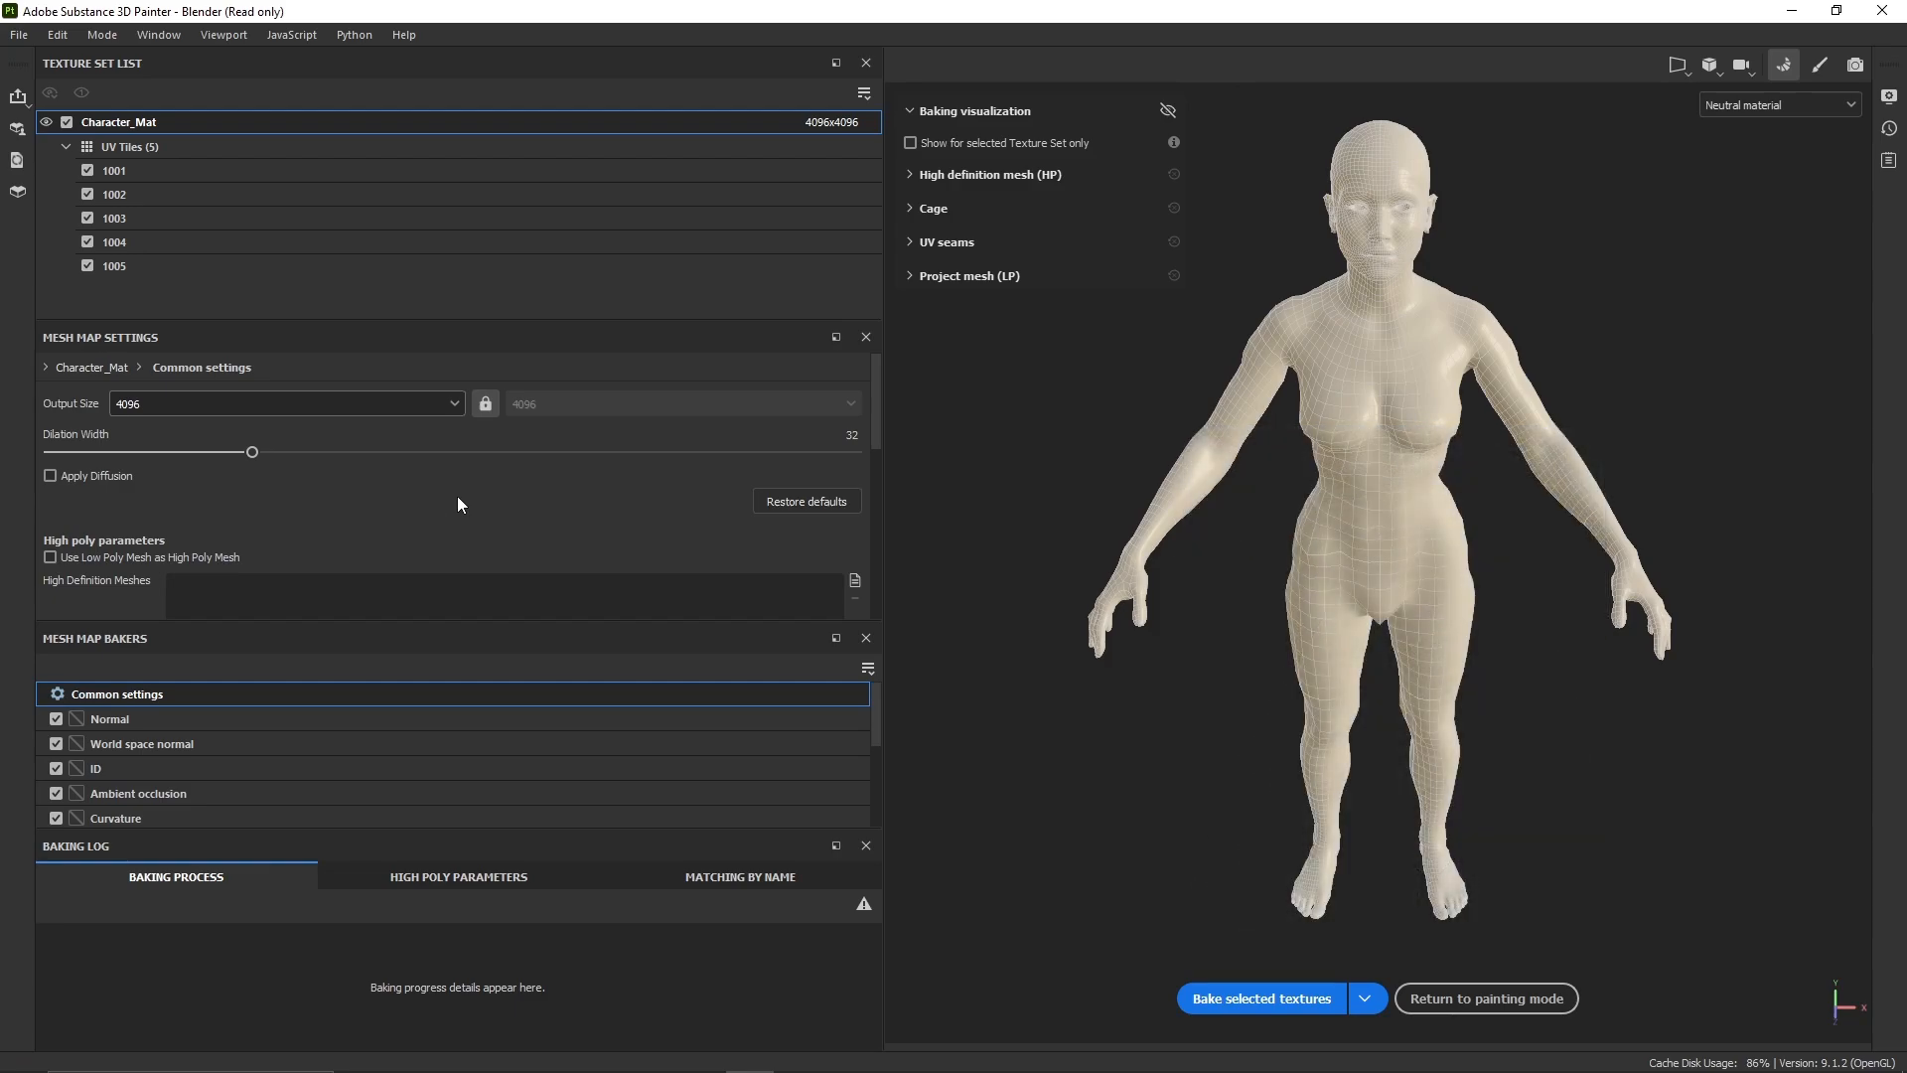
pyautogui.scroll(-1, 457, 497)
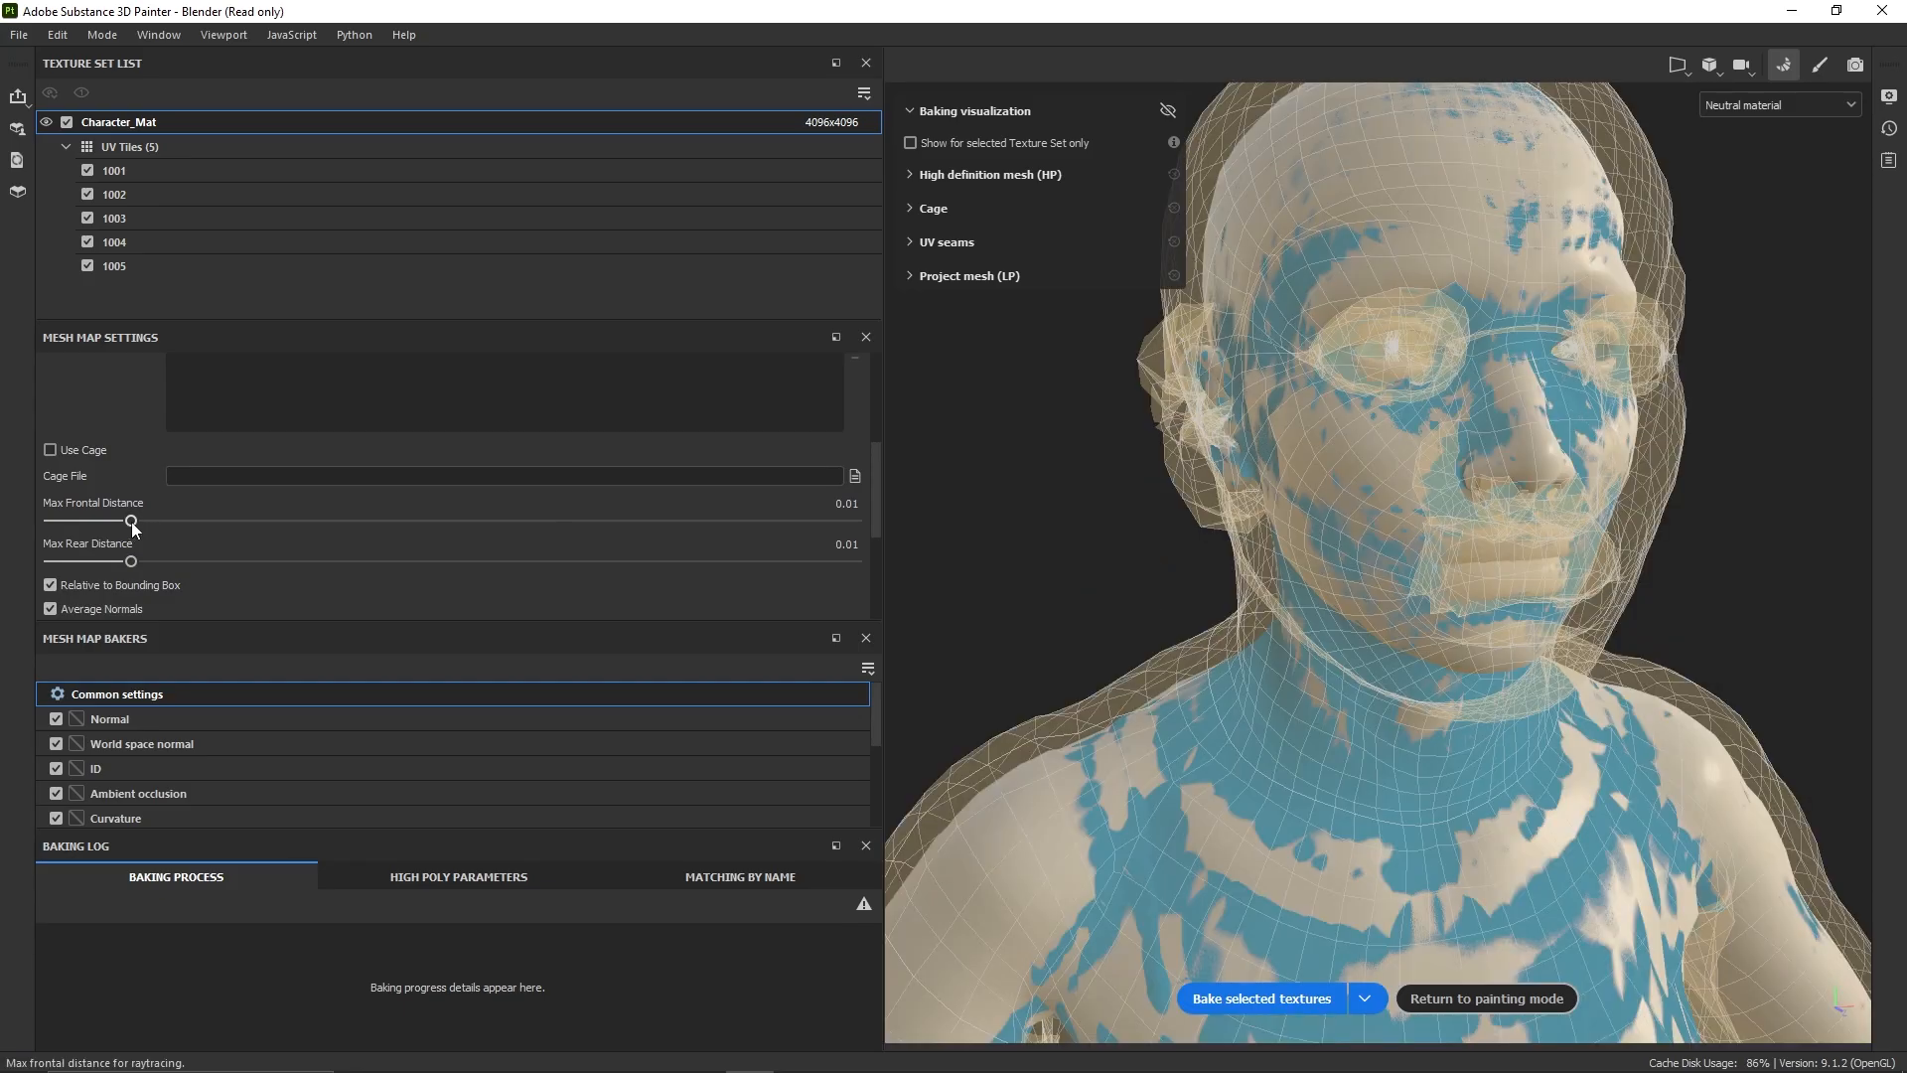
# - Try adjusting the bake's max frontal distance and keep antialiasing set to None
pyautogui.moveTo(131, 521); pyautogui.dragTo(90, 556)
pyautogui.scroll(-3, 90, 557)
pyautogui.click(494, 483)
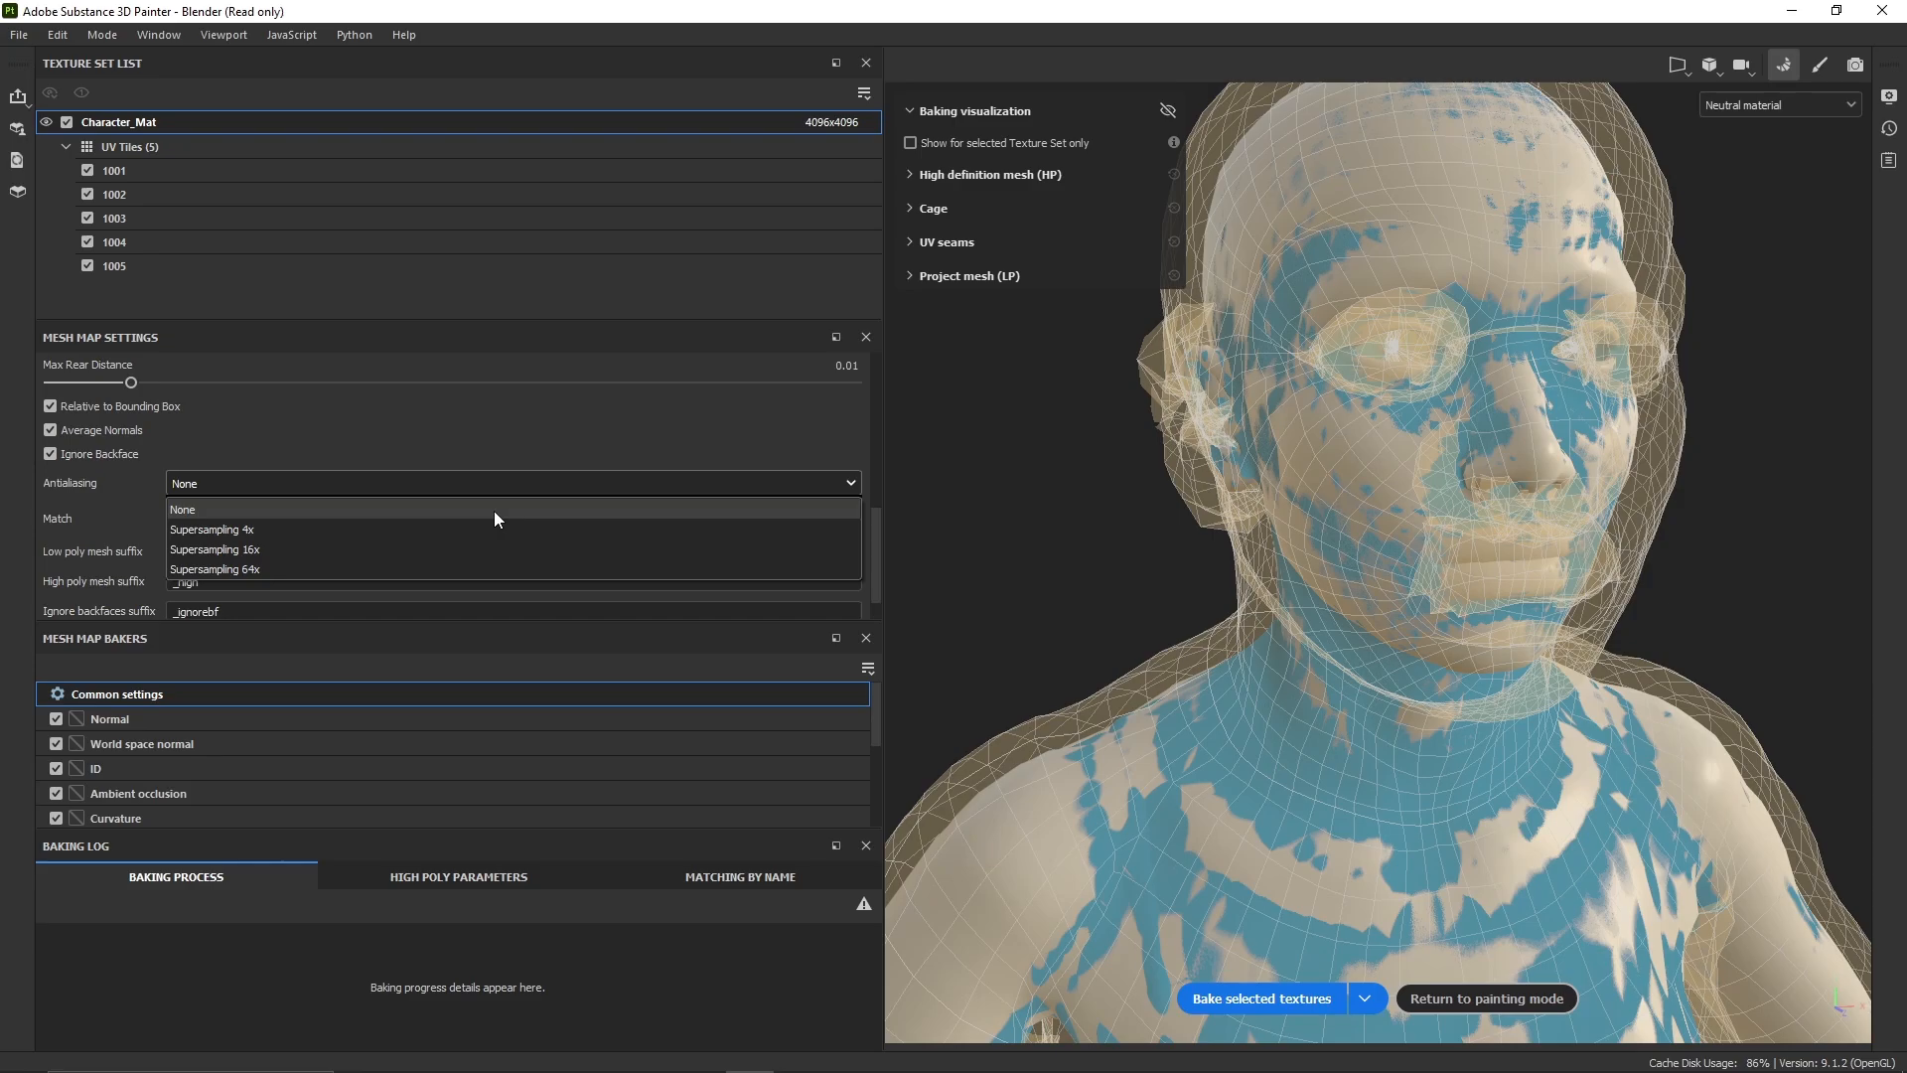
pyautogui.click(494, 512)
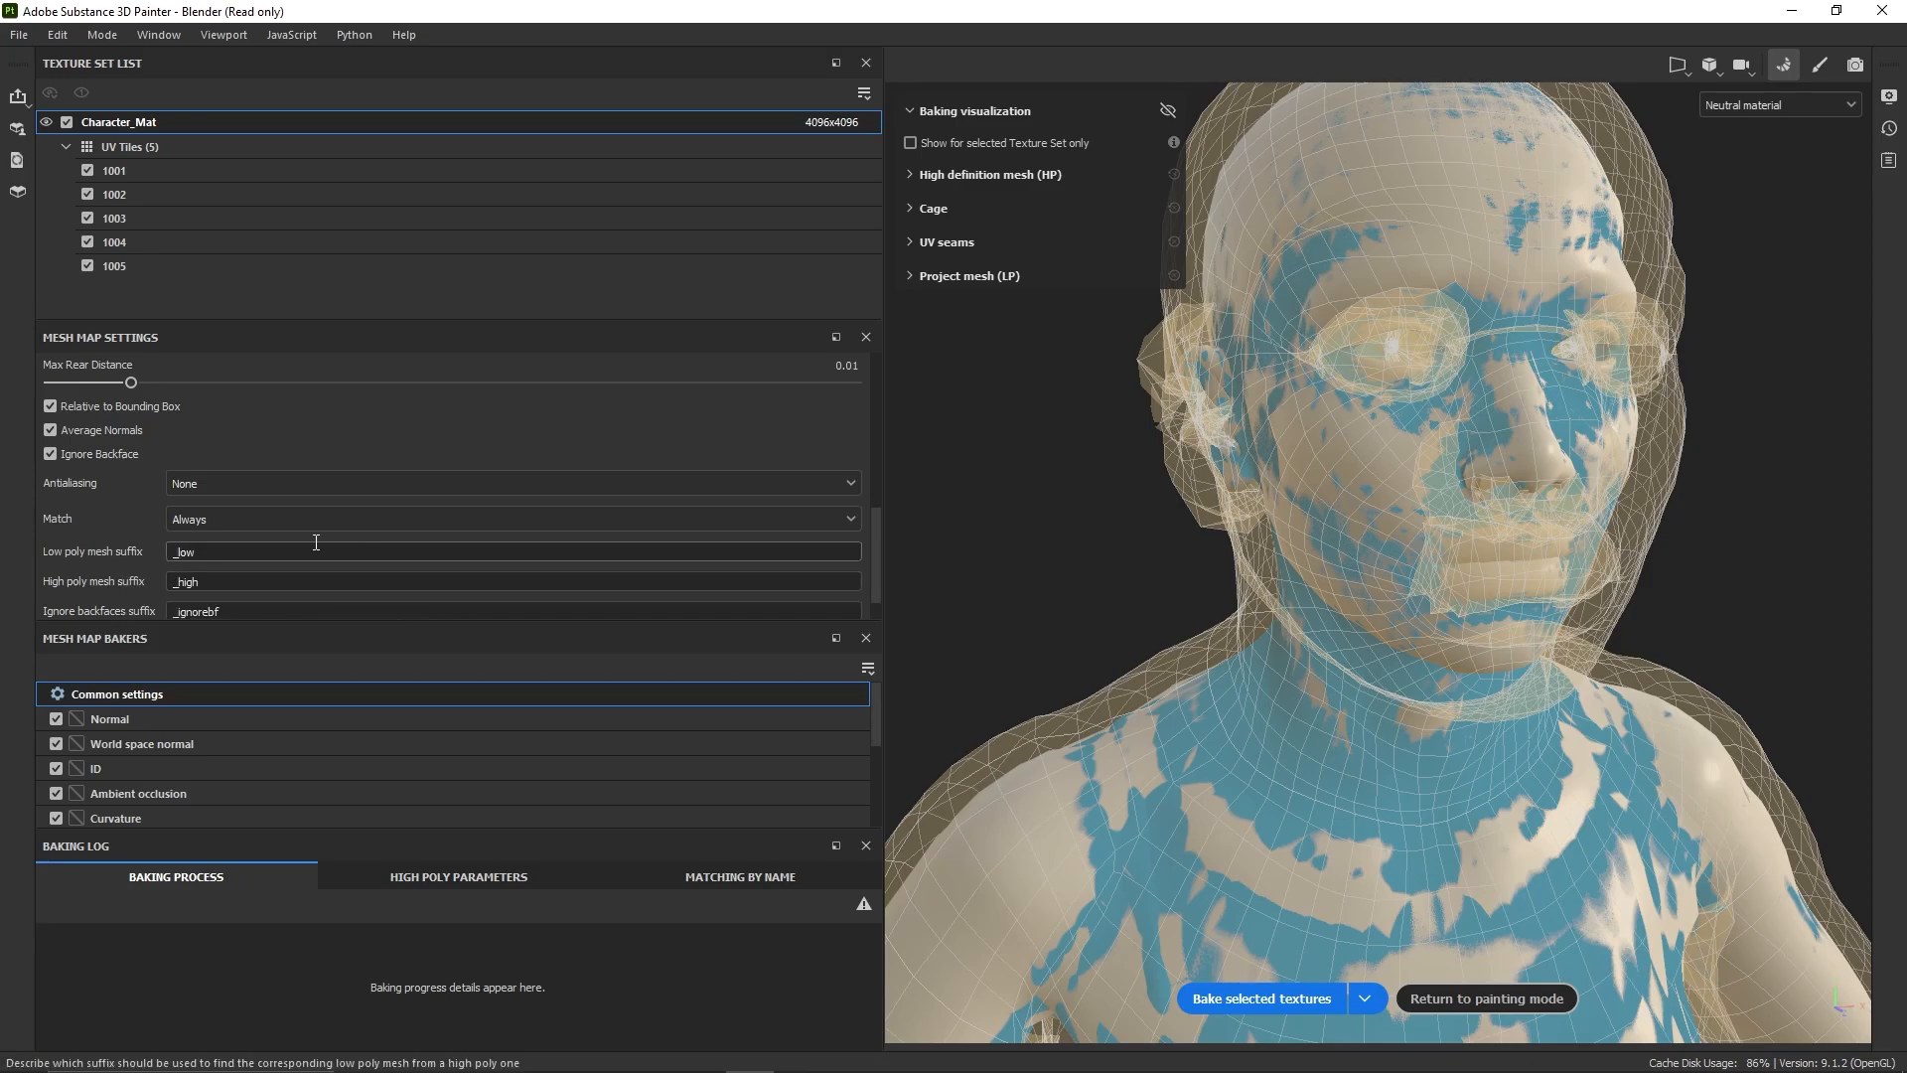
# - Clear the low poly and high poly mesh suffixes in the common bake settings
pyautogui.doubleClick(261, 550)
pyautogui.press('BackSpace')
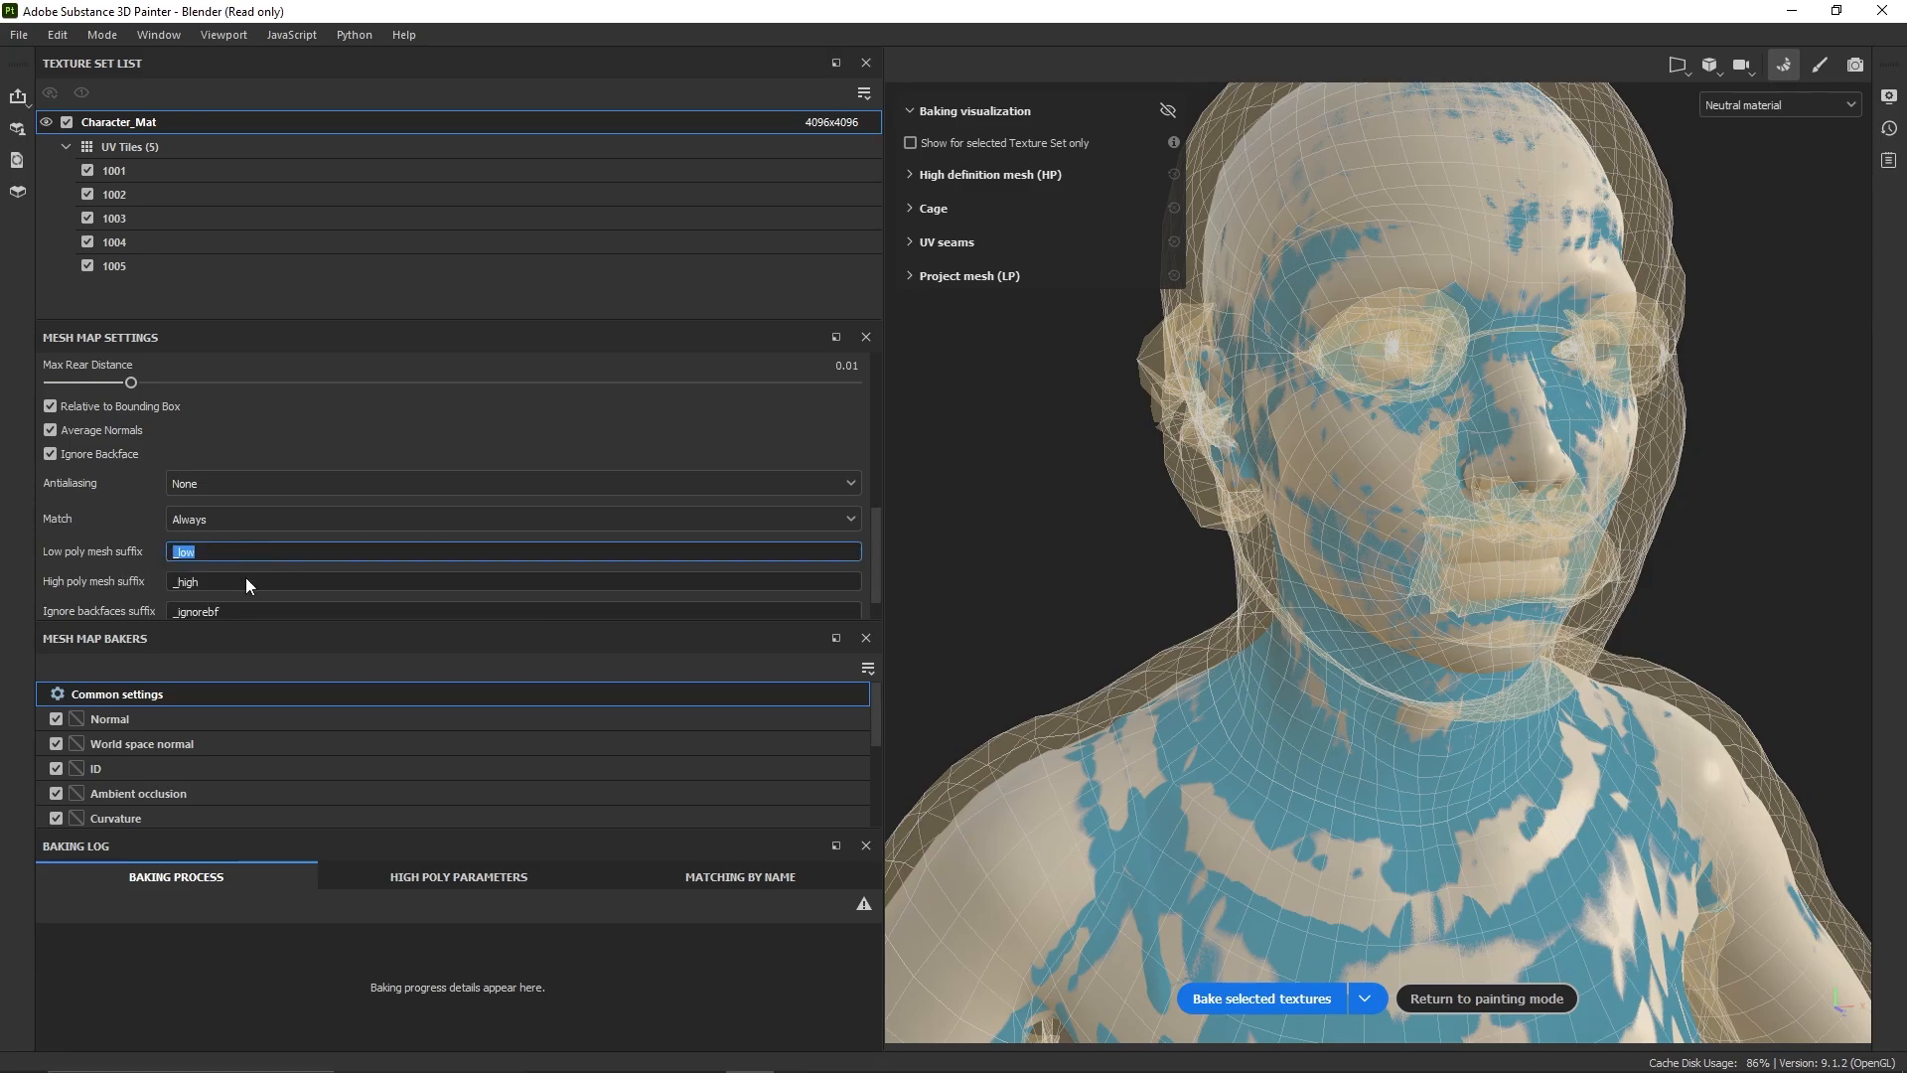
pyautogui.doubleClick(264, 580)
pyautogui.press('BackSpace')
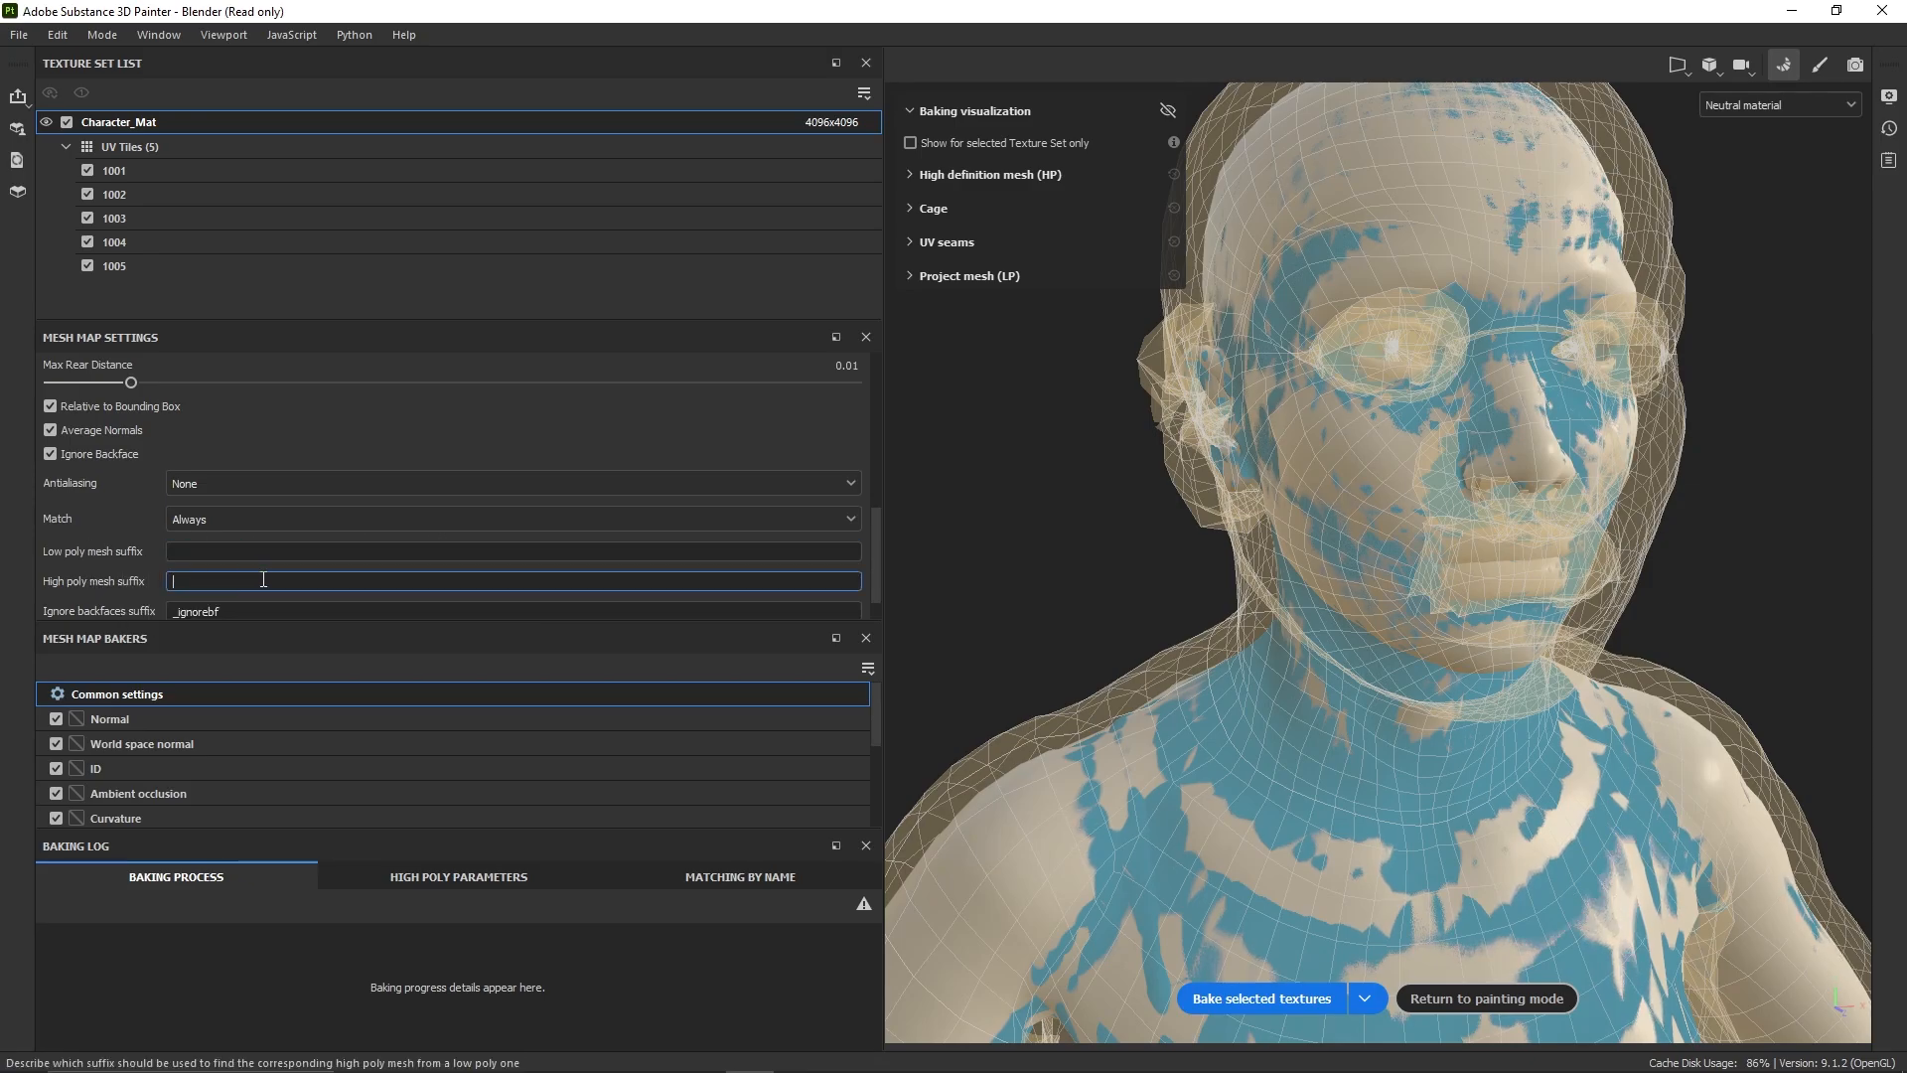
pyautogui.click(68, 531)
pyautogui.scroll(-1, 302, 539)
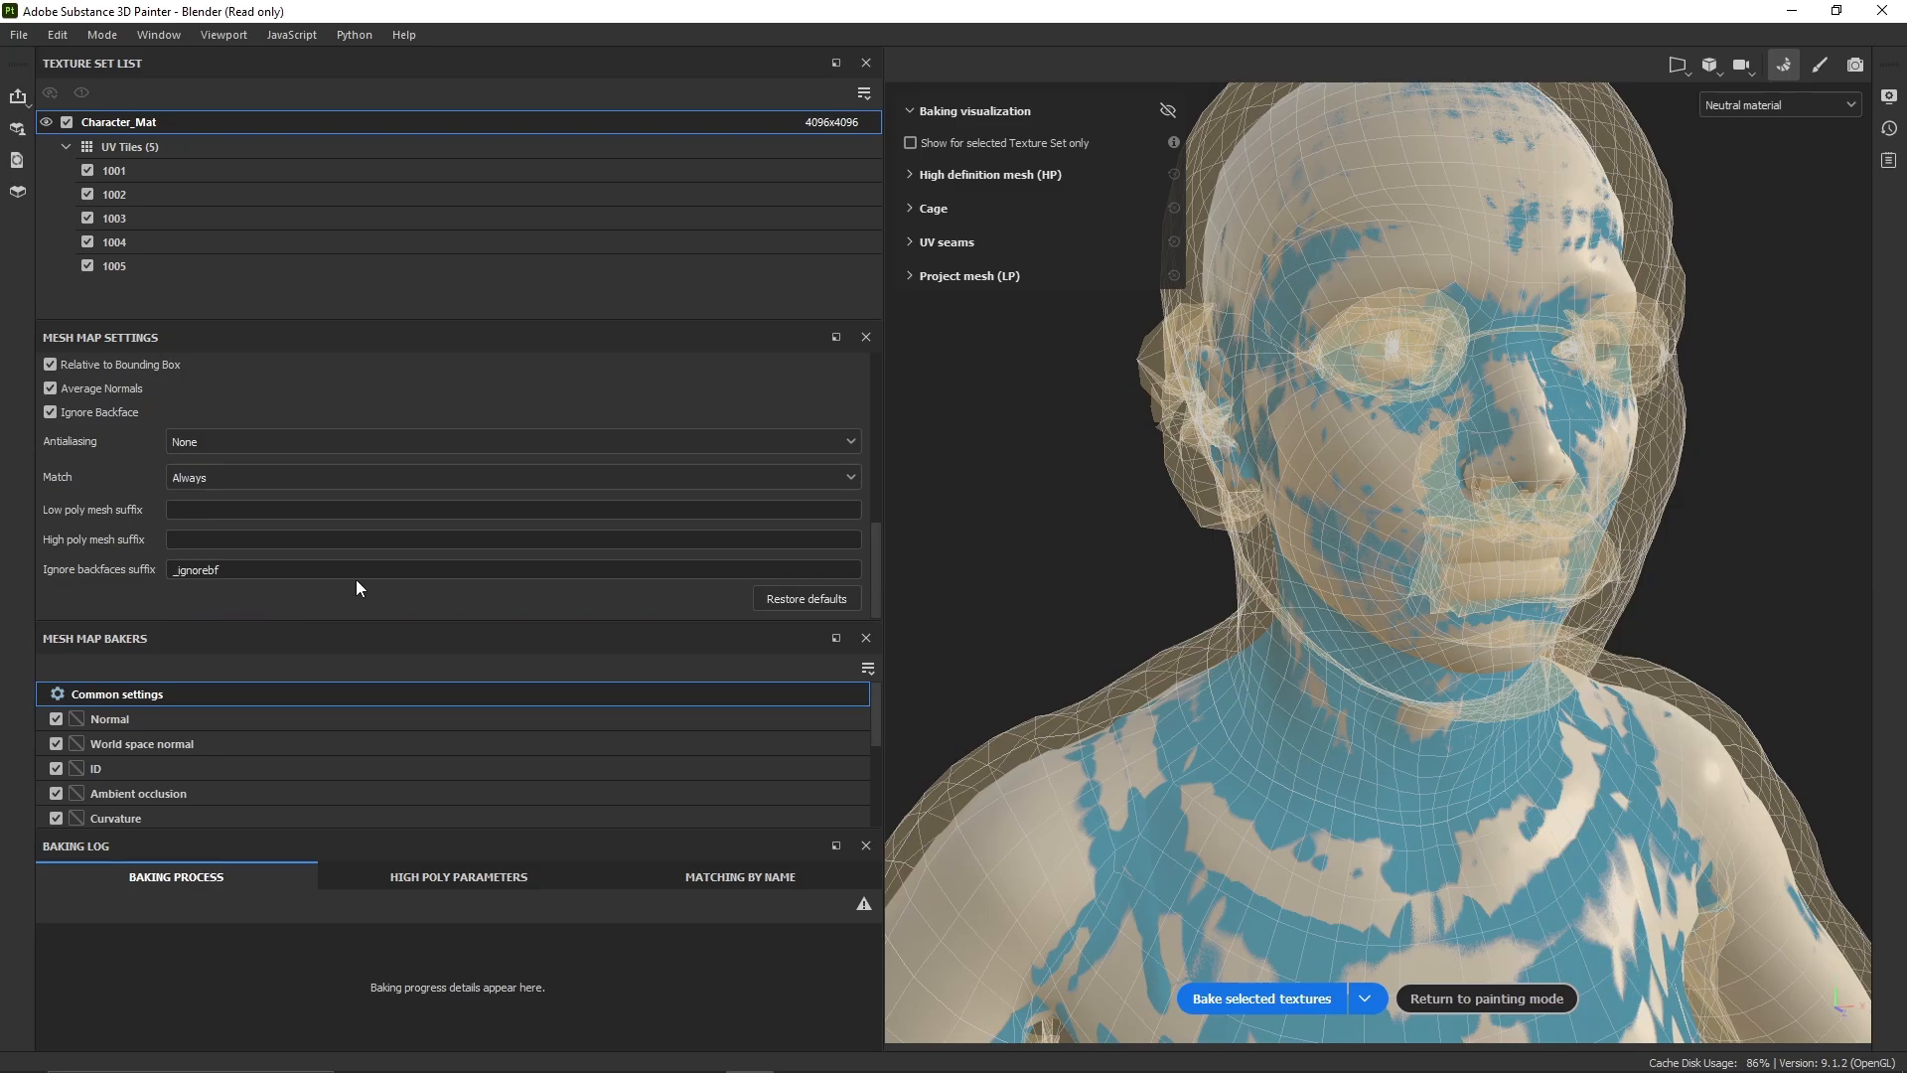
# - Review the Normal and World space normal bakers, and set the ID baker's color source to Vertex Color
pyautogui.click(227, 718)
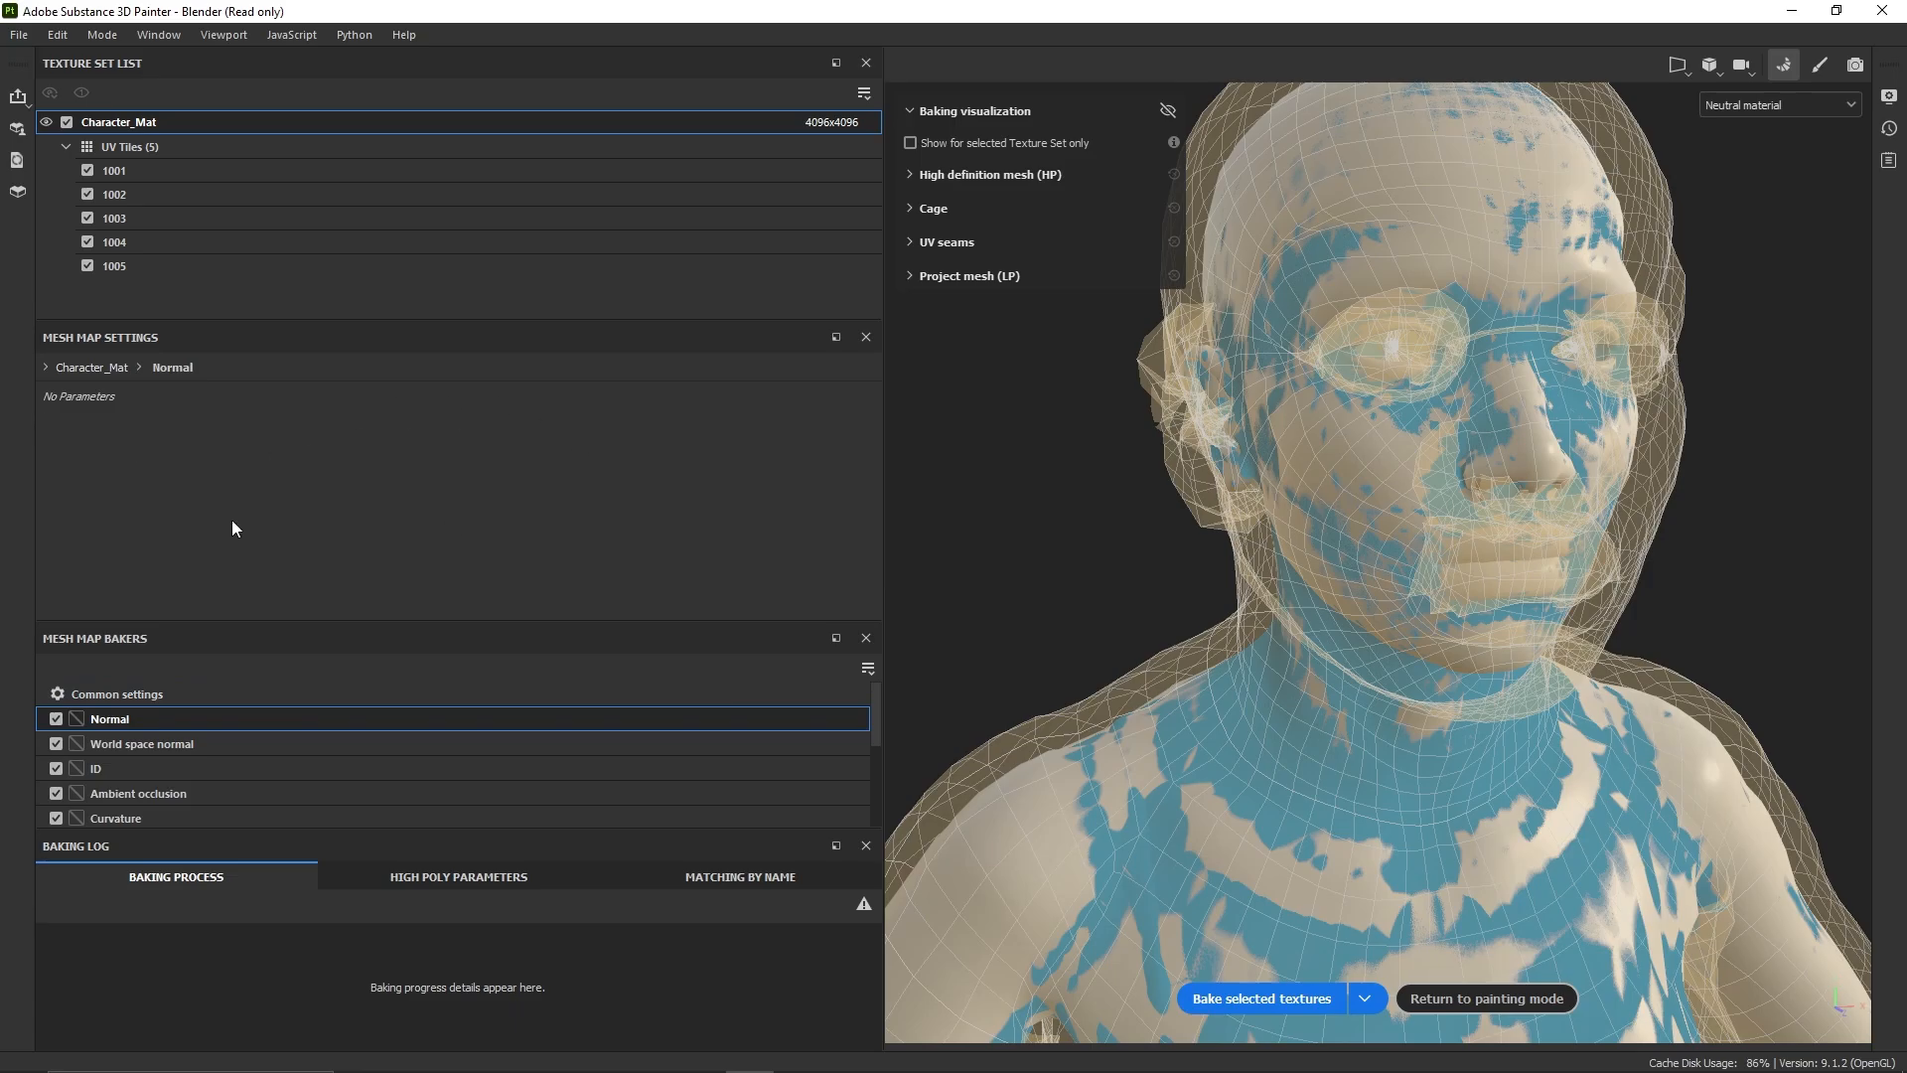
pyautogui.click(159, 745)
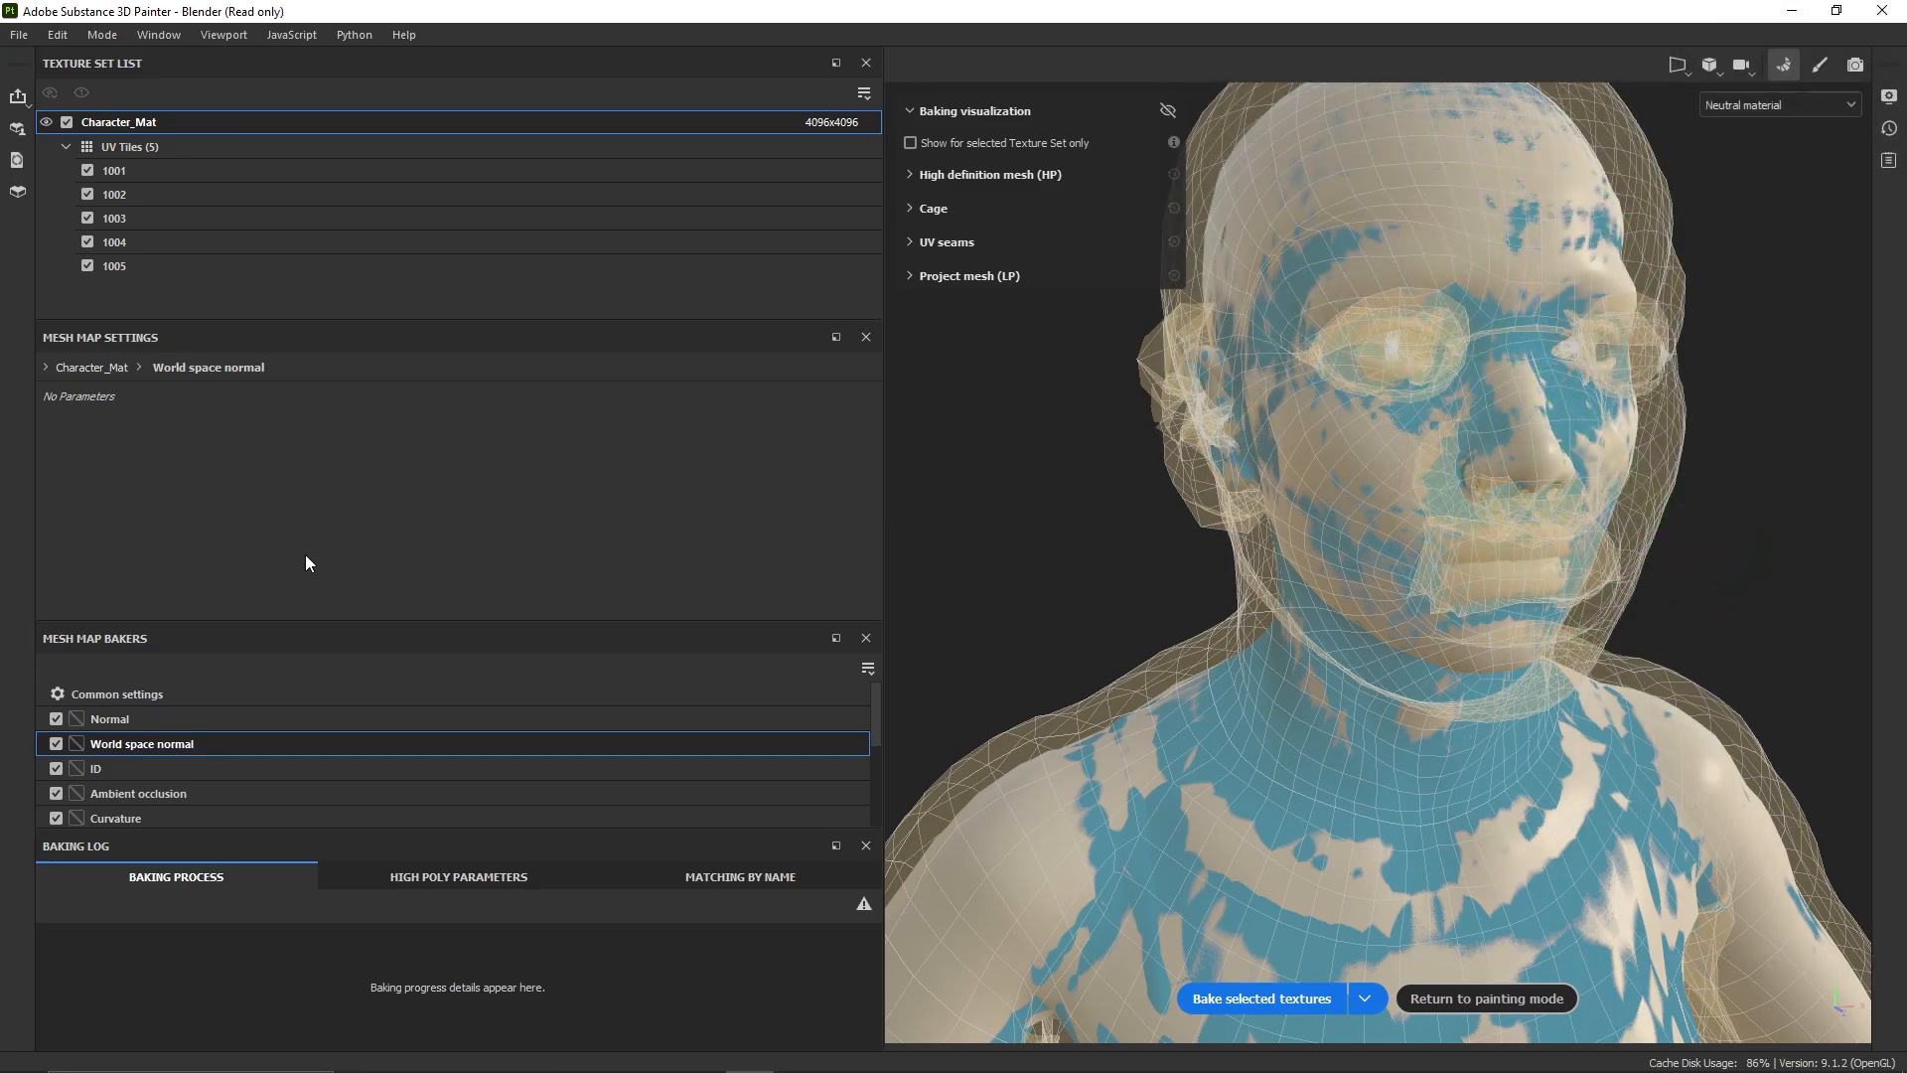
pyautogui.press('Down')
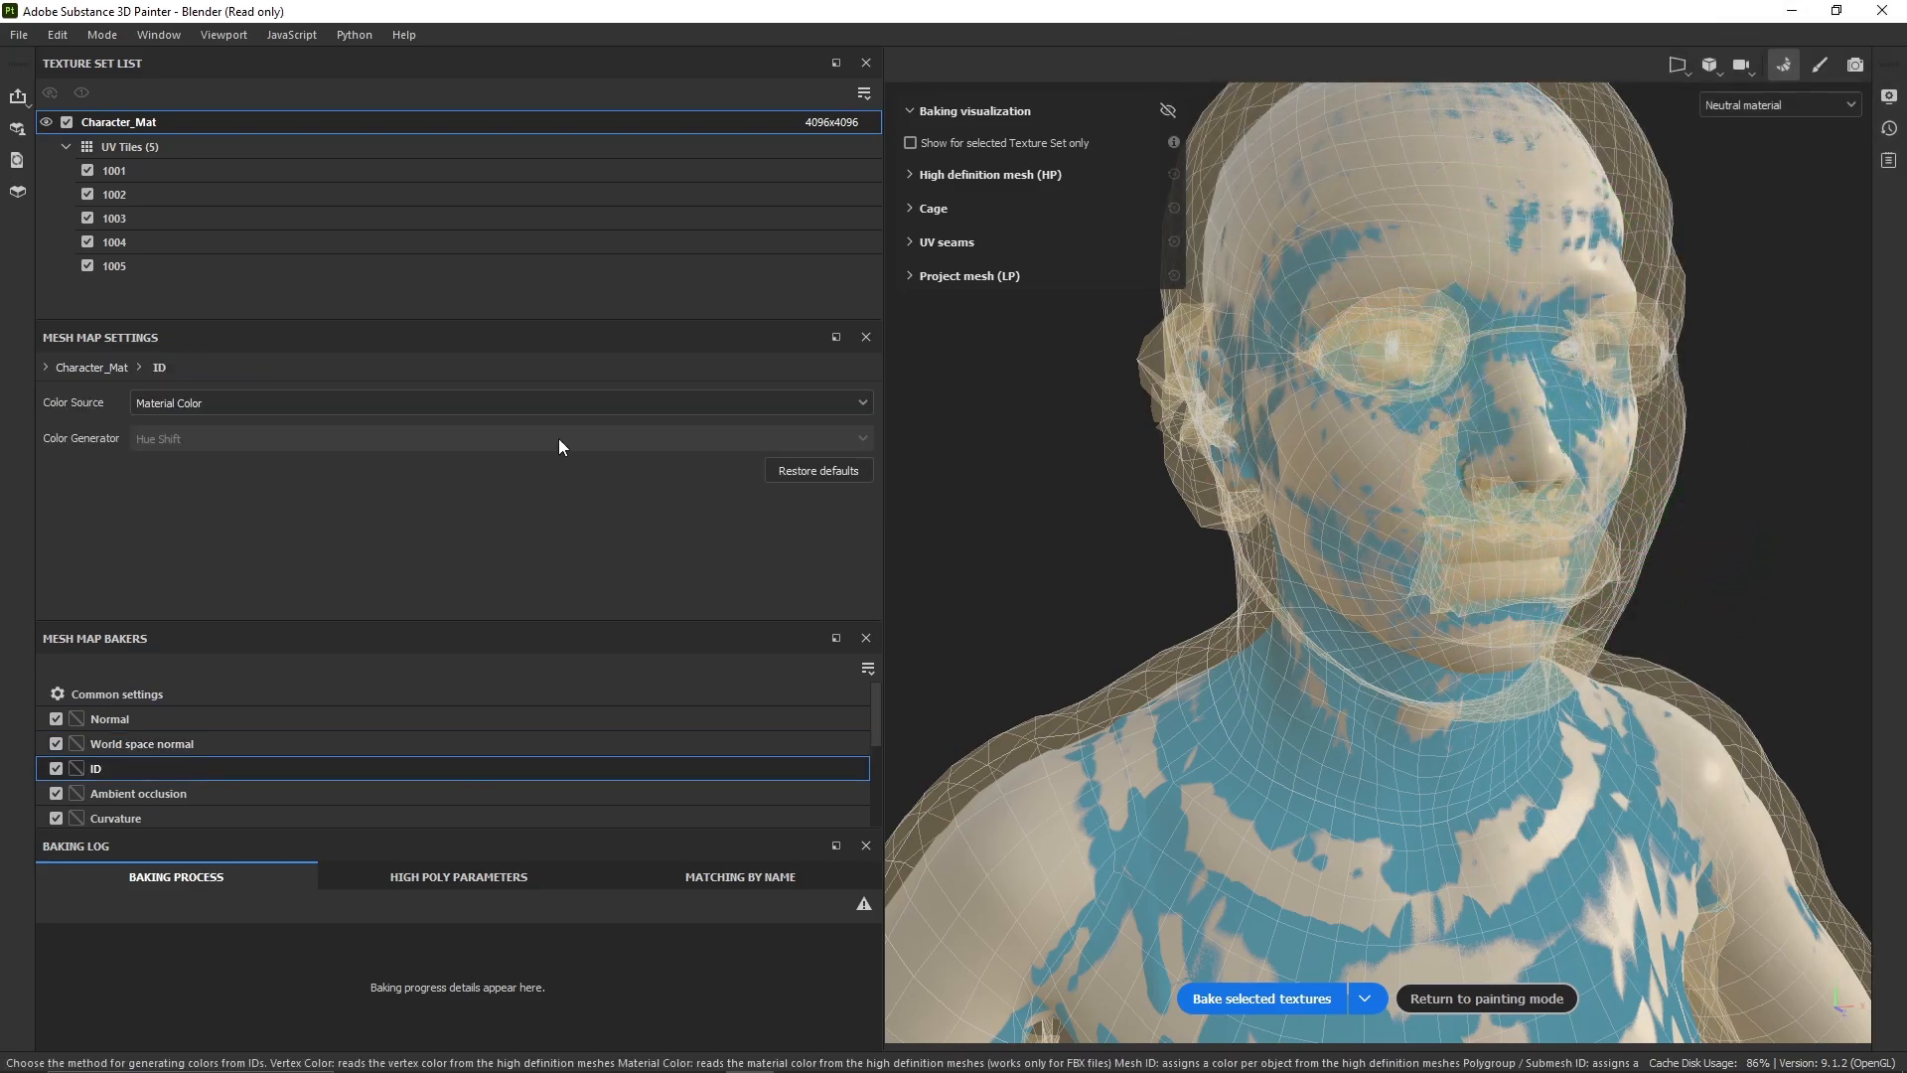
pyautogui.click(507, 402)
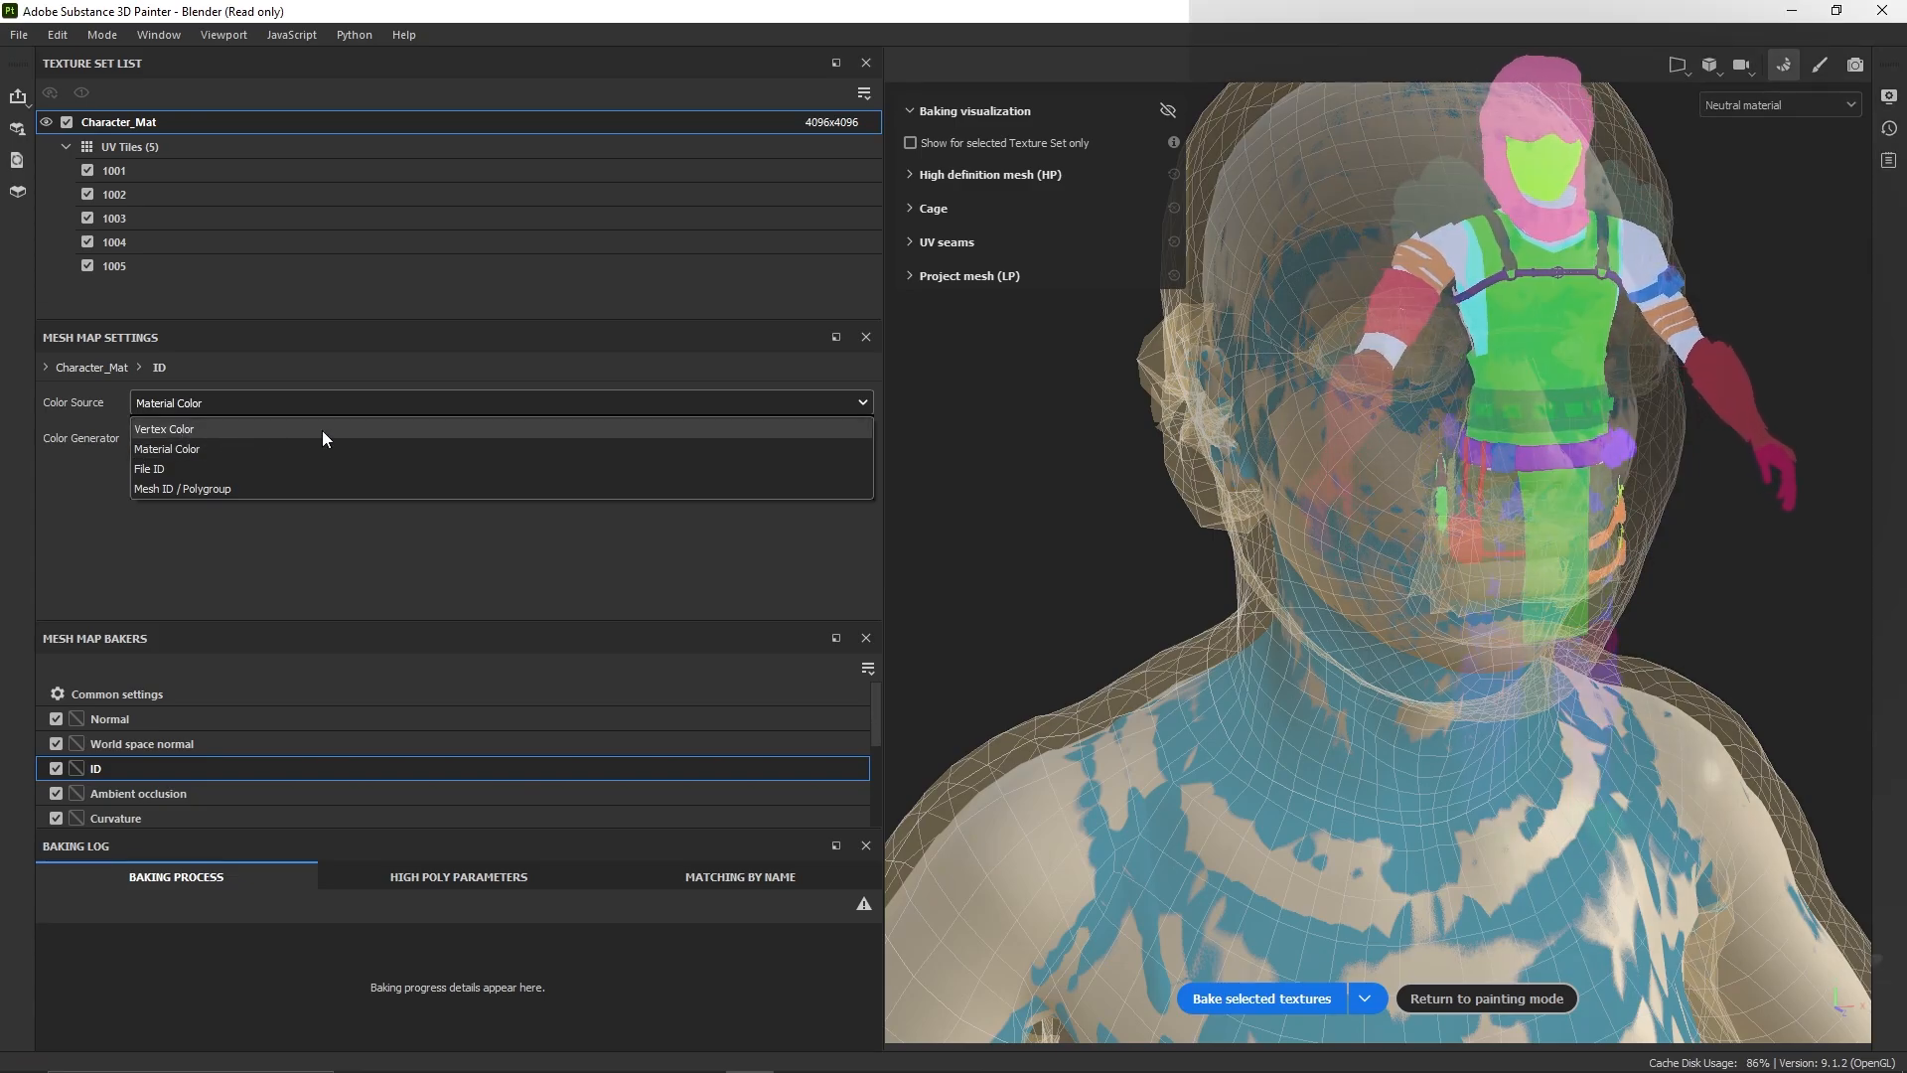
pyautogui.click(322, 431)
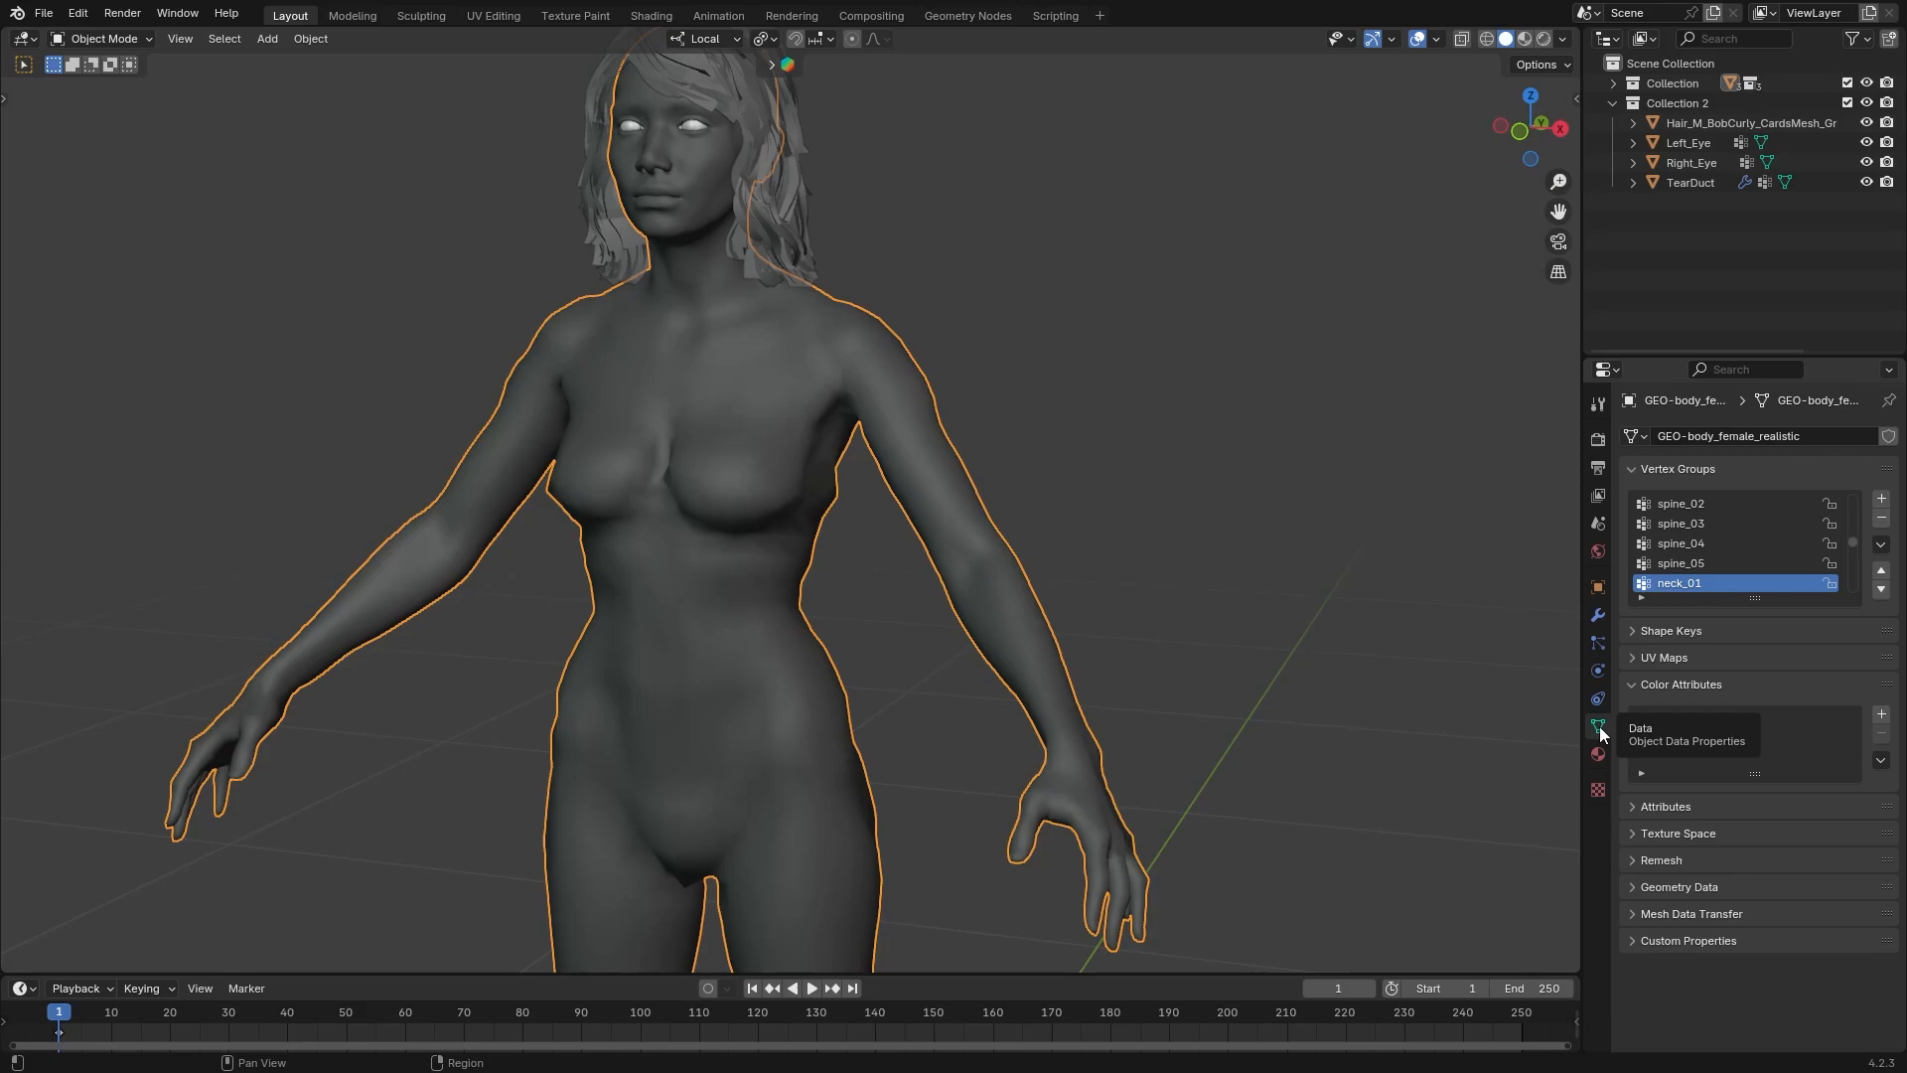
# - In Blender, add a green color attribute named Color to the body mesh, using the Vertex domain
pyautogui.click(1881, 714)
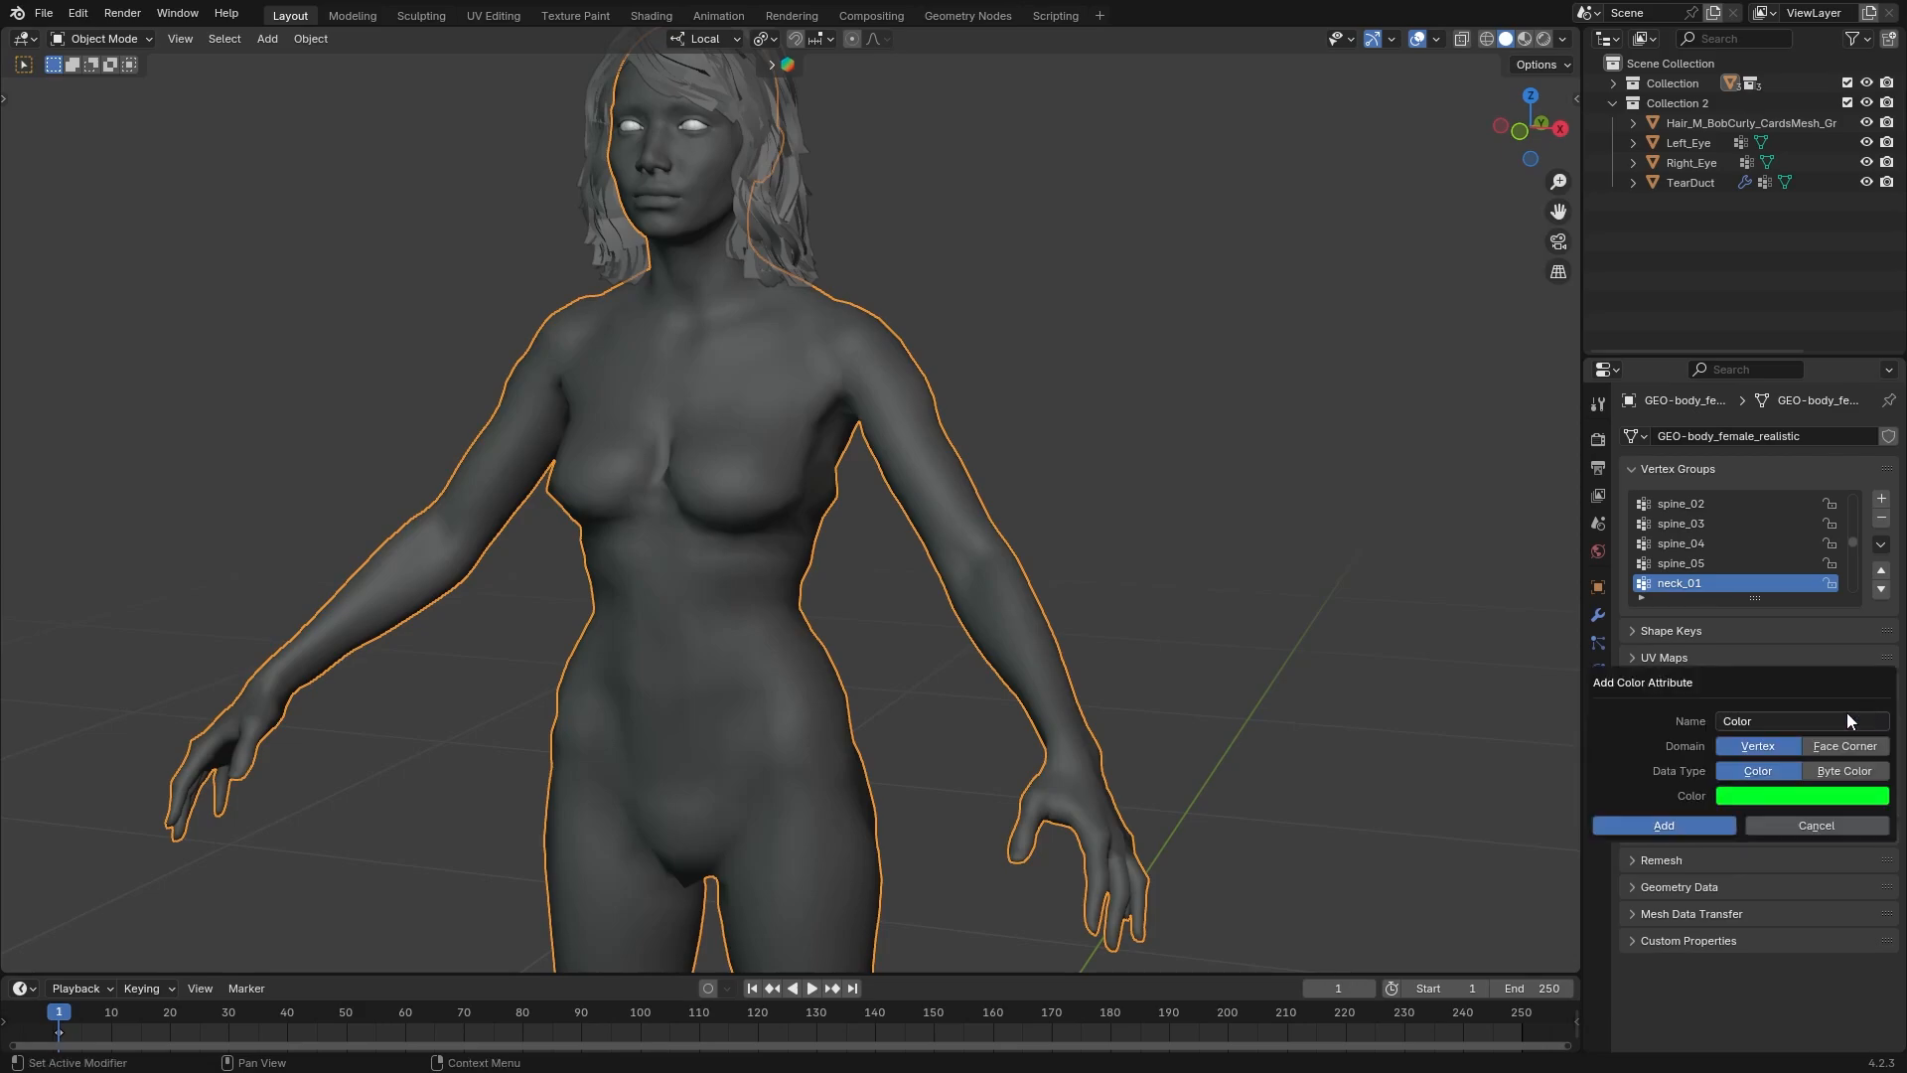
pyautogui.click(1784, 722)
pyautogui.click(1785, 723)
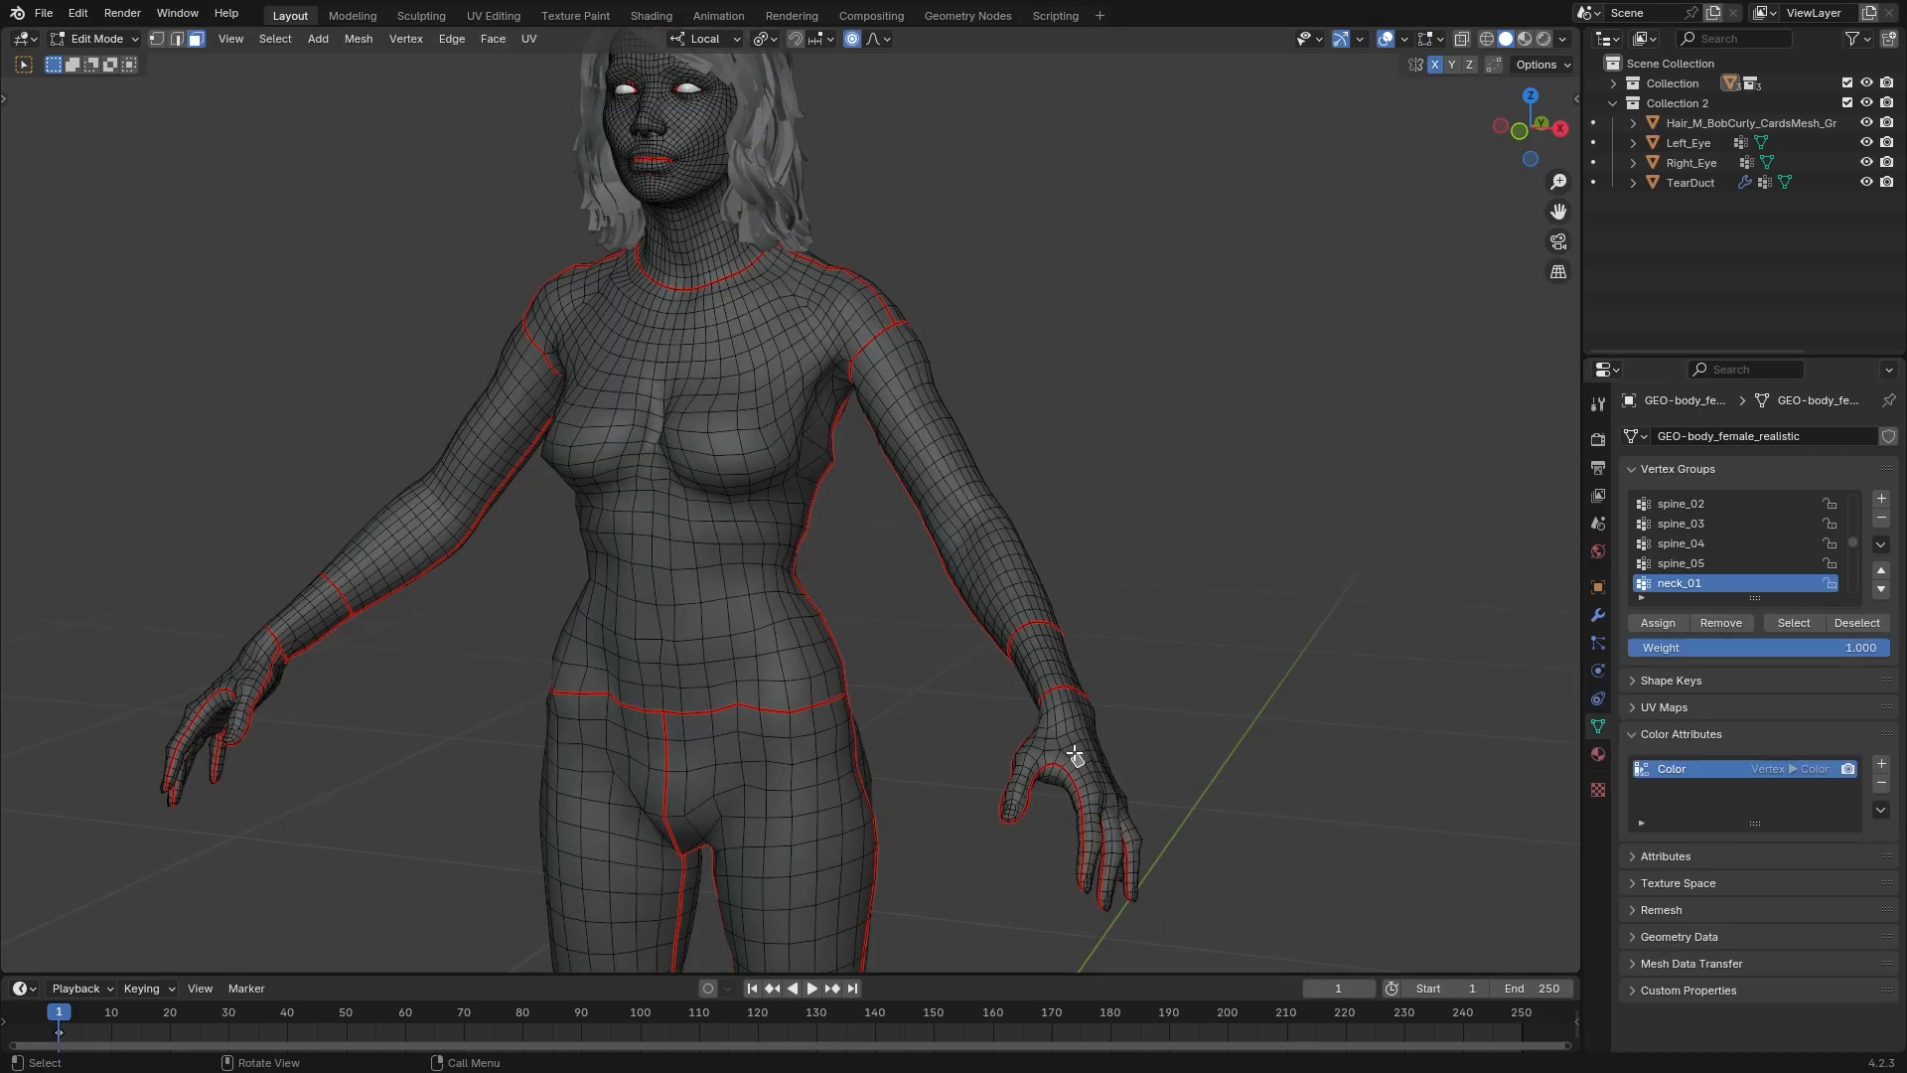
# - Select all linked faces of both hands in Edit Mode and switch the body to Vertex Paint mode
pyautogui.press('l')
pyautogui.moveTo(815, 730); pyautogui.dragTo(910, 732, button='middle')
pyautogui.press('l')
pyautogui.moveTo(427, 417); pyautogui.dragTo(306, 387, button='middle')
pyautogui.click(98, 39)
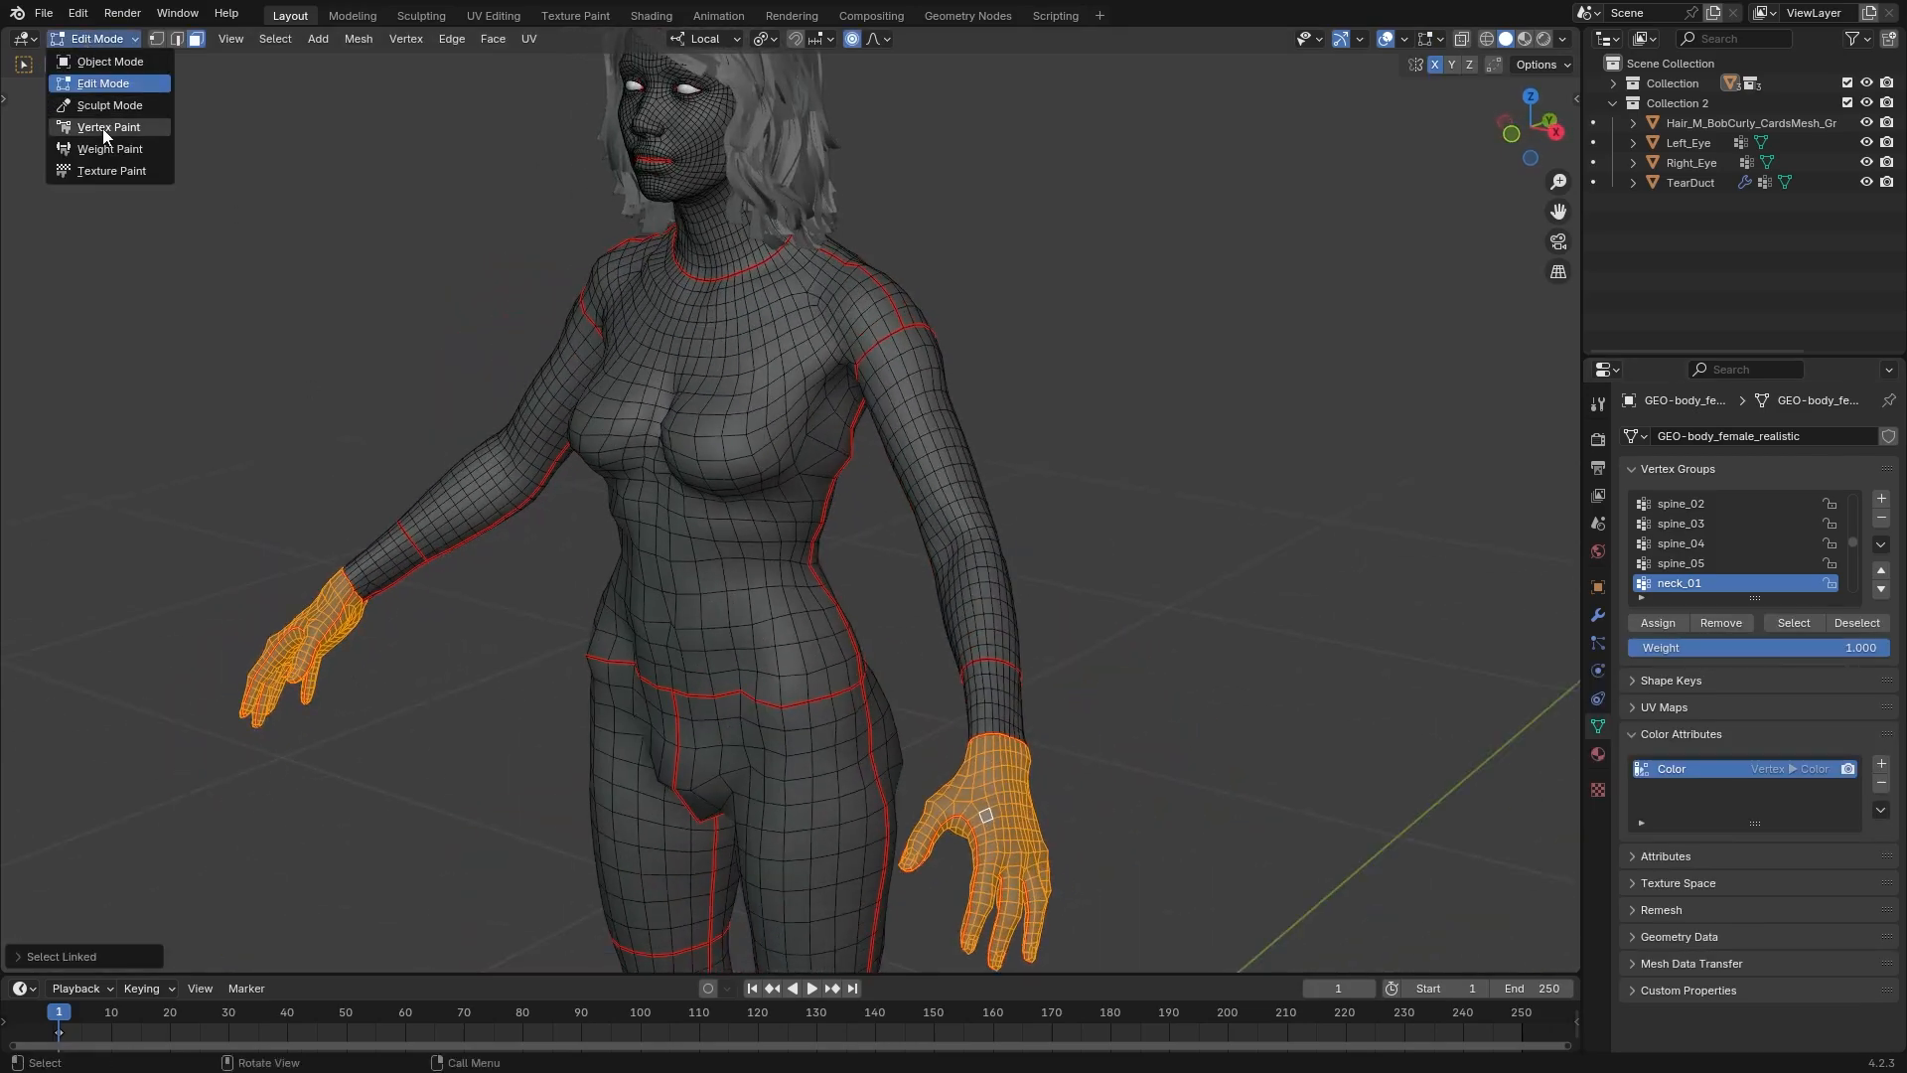
pyautogui.click(106, 129)
pyautogui.moveTo(920, 618)
pyautogui.keyDown('shift'); pyautogui.mouseDown(button='middle')
pyautogui.moveTo(906, 414)
pyautogui.moveTo(944, 400)
pyautogui.mouseUp(button='middle'); pyautogui.keyUp('shift')
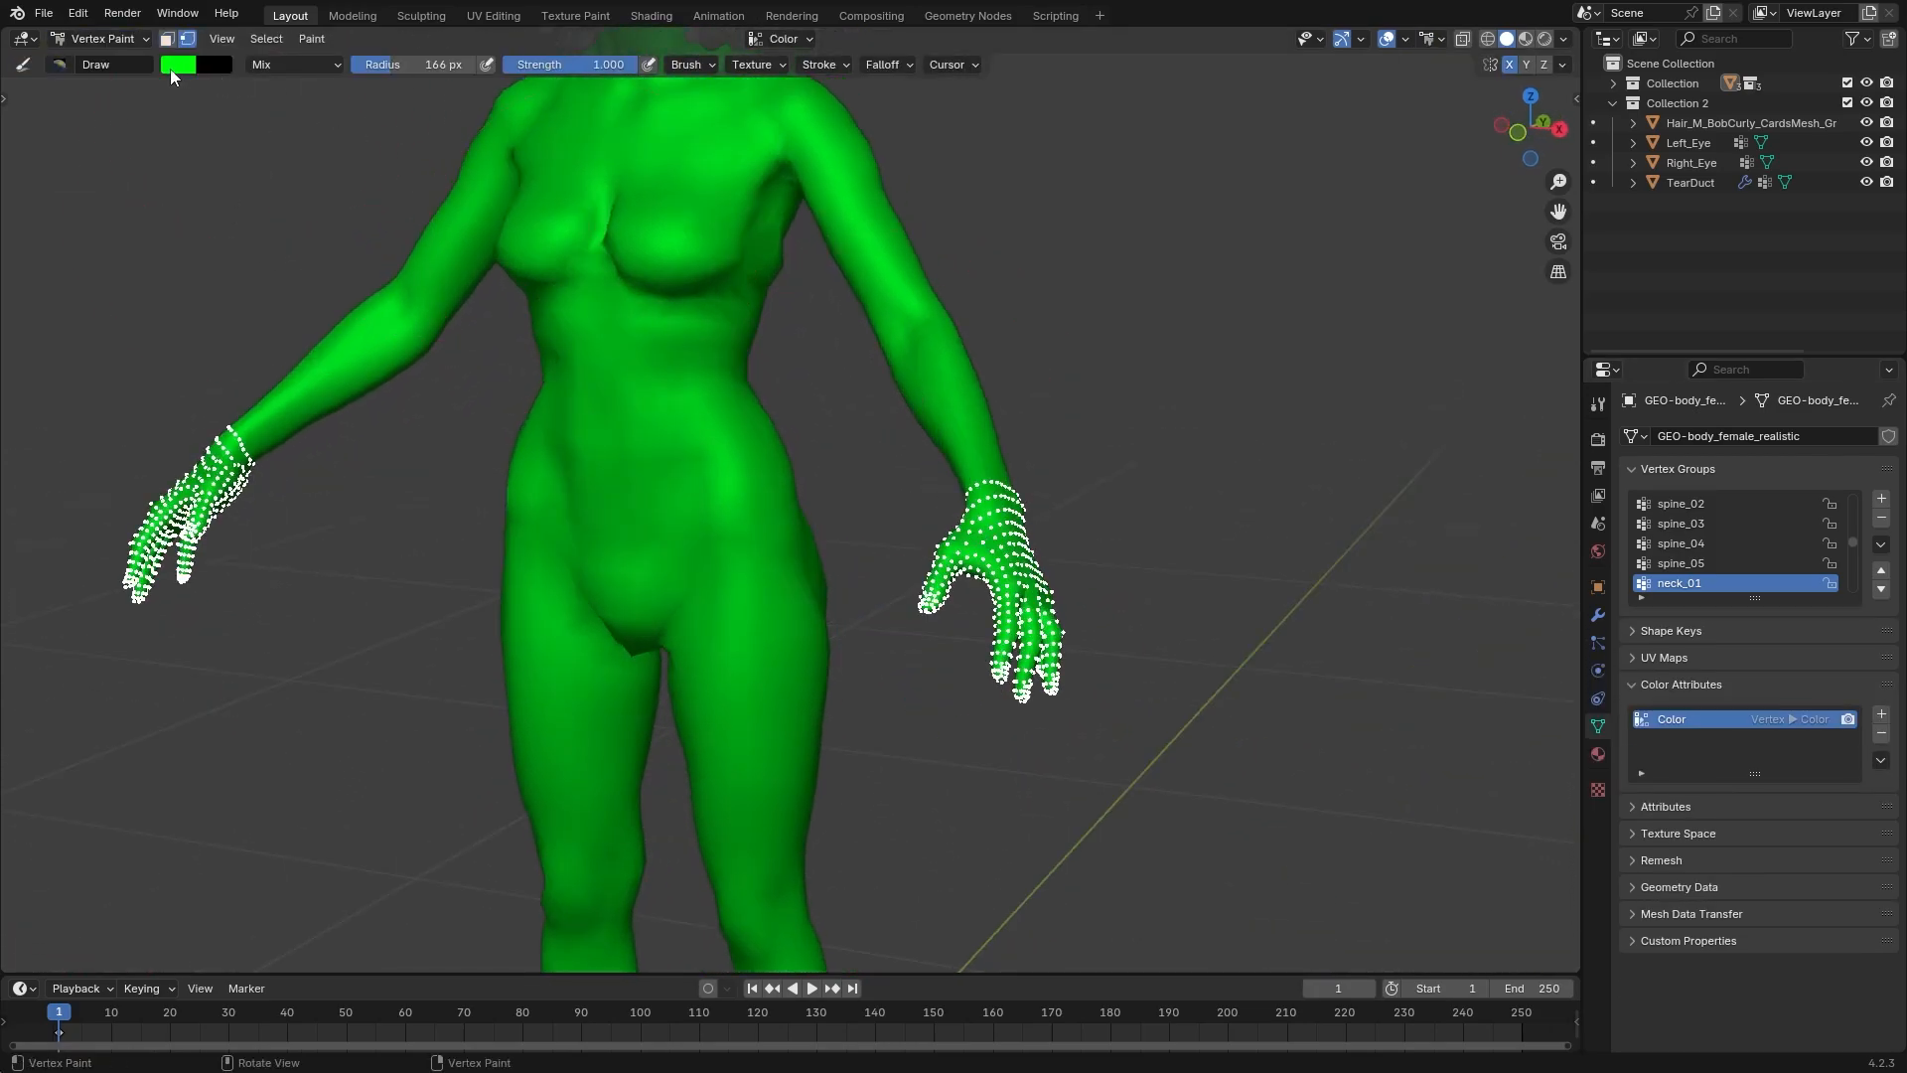
# - Change the paint color to red and fill the selected vertices of both hands with it
pyautogui.click(172, 67)
pyautogui.moveTo(255, 209); pyautogui.dragTo(256, 246)
pyautogui.click(1123, 557)
pyautogui.hotkey('ctrl', 'x')
pyautogui.moveTo(865, 774)
pyautogui.mouseDown(button='middle')
pyautogui.moveTo(1009, 651)
pyautogui.moveTo(872, 685)
pyautogui.mouseUp(button='middle')
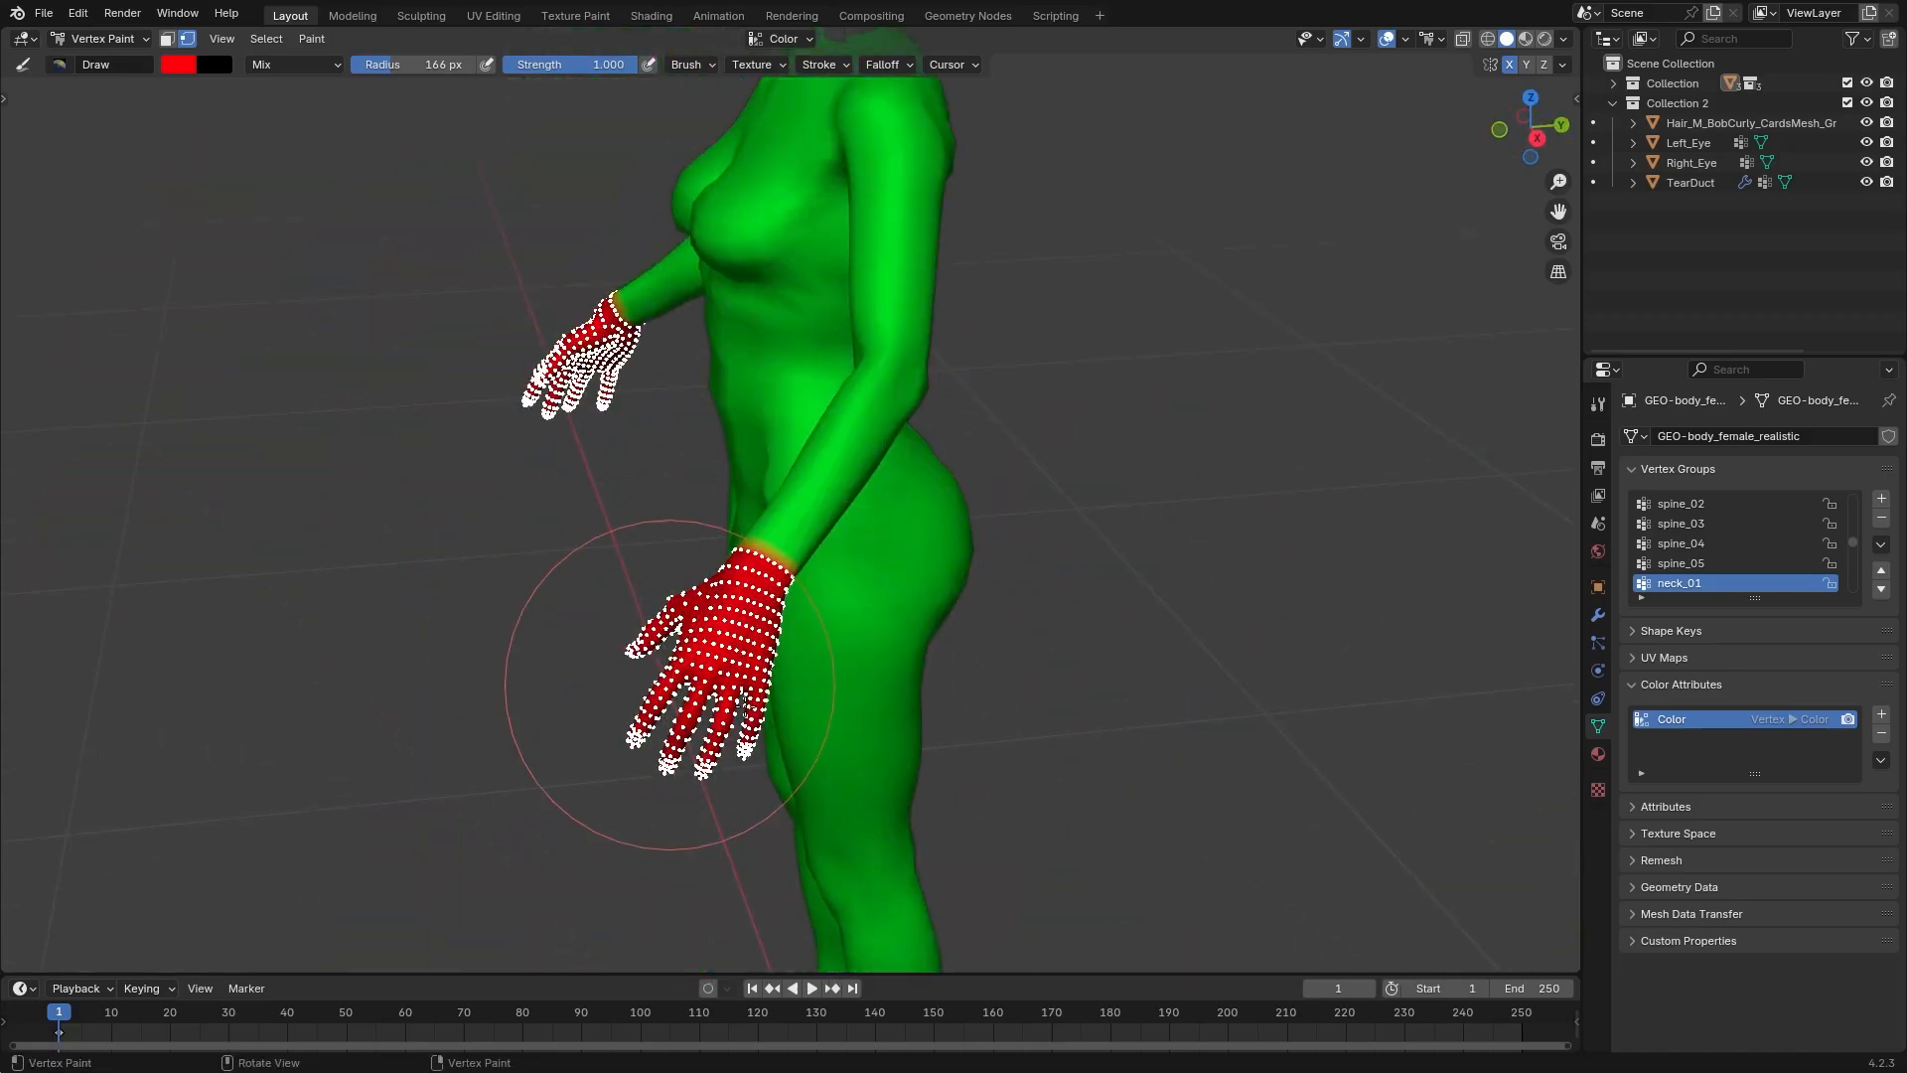
# - Select all linked geometry of the inner mouth in Edit Mode and return the body to Vertex Paint mode
pyautogui.moveTo(672, 685); pyautogui.dragTo(874, 641, button='middle')
pyautogui.click(98, 40)
pyautogui.click(103, 88)
pyautogui.keyDown('shift'); pyautogui.moveTo(909, 273); pyautogui.dragTo(881, 510, button='middle'); pyautogui.keyUp('shift')
pyautogui.scroll(8, 794, 477)
pyautogui.moveTo(522, 467)
pyautogui.mouseDown(button='middle')
pyautogui.moveTo(709, 479)
pyautogui.moveTo(677, 435)
pyautogui.moveTo(929, 477)
pyautogui.mouseUp(button='middle')
pyautogui.click(1488, 40)
pyautogui.scroll(4, 929, 477)
pyautogui.click(1506, 40)
pyautogui.click(1083, 537)
pyautogui.press('l')
pyautogui.moveTo(1083, 537)
pyautogui.mouseDown(button='middle')
pyautogui.moveTo(1209, 587)
pyautogui.moveTo(735, 541)
pyautogui.mouseUp(button='middle')
pyautogui.scroll(-8, 1115, 557)
pyautogui.click(97, 40)
pyautogui.click(125, 127)
pyautogui.moveTo(966, 429); pyautogui.dragTo(894, 433, button='middle')
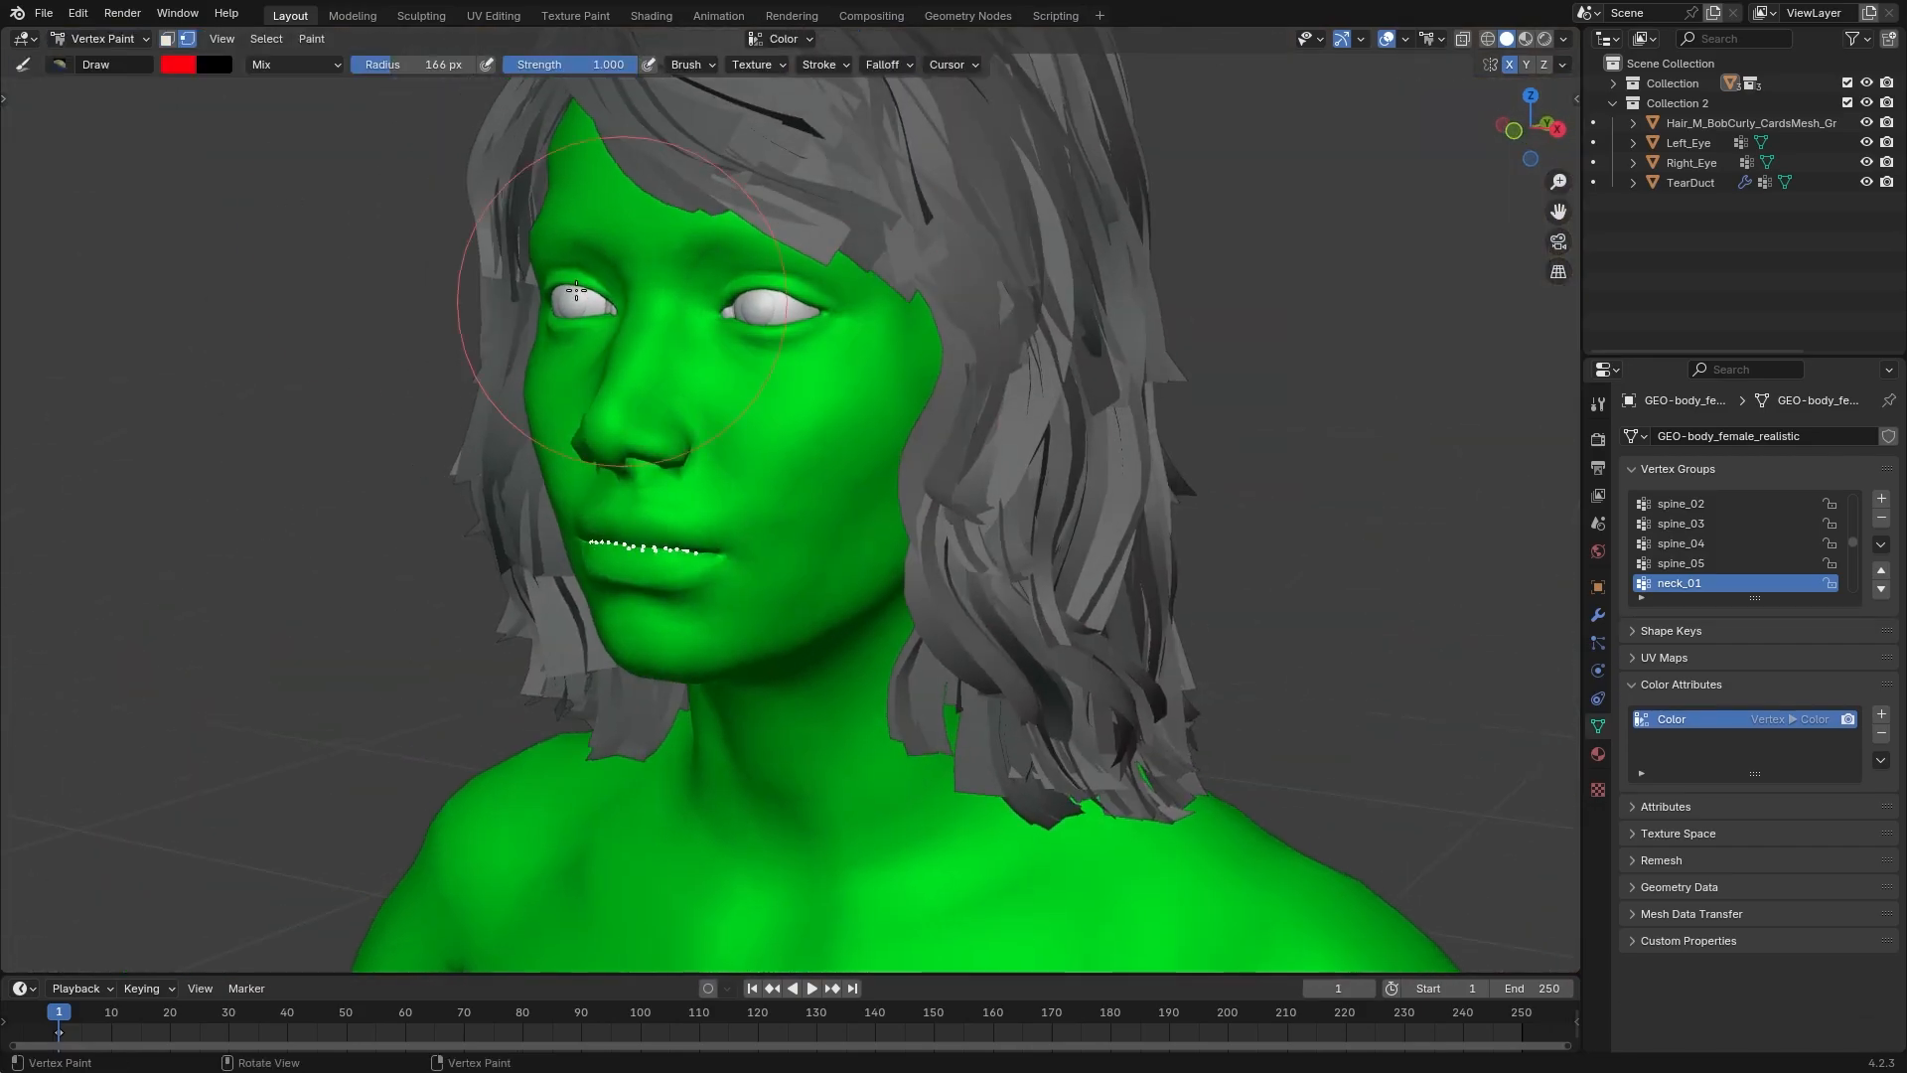
# - Change the paint color to blue and fill the selected inner mouth vertices with it
pyautogui.click(177, 64)
pyautogui.click(284, 143)
pyautogui.moveTo(284, 143); pyautogui.dragTo(315, 111)
# - Examine the selected inner mouth in wireframe shading, and the painted body in solid shading
pyautogui.moveTo(751, 411); pyautogui.dragTo(874, 417, button='middle')
pyautogui.click(1488, 39)
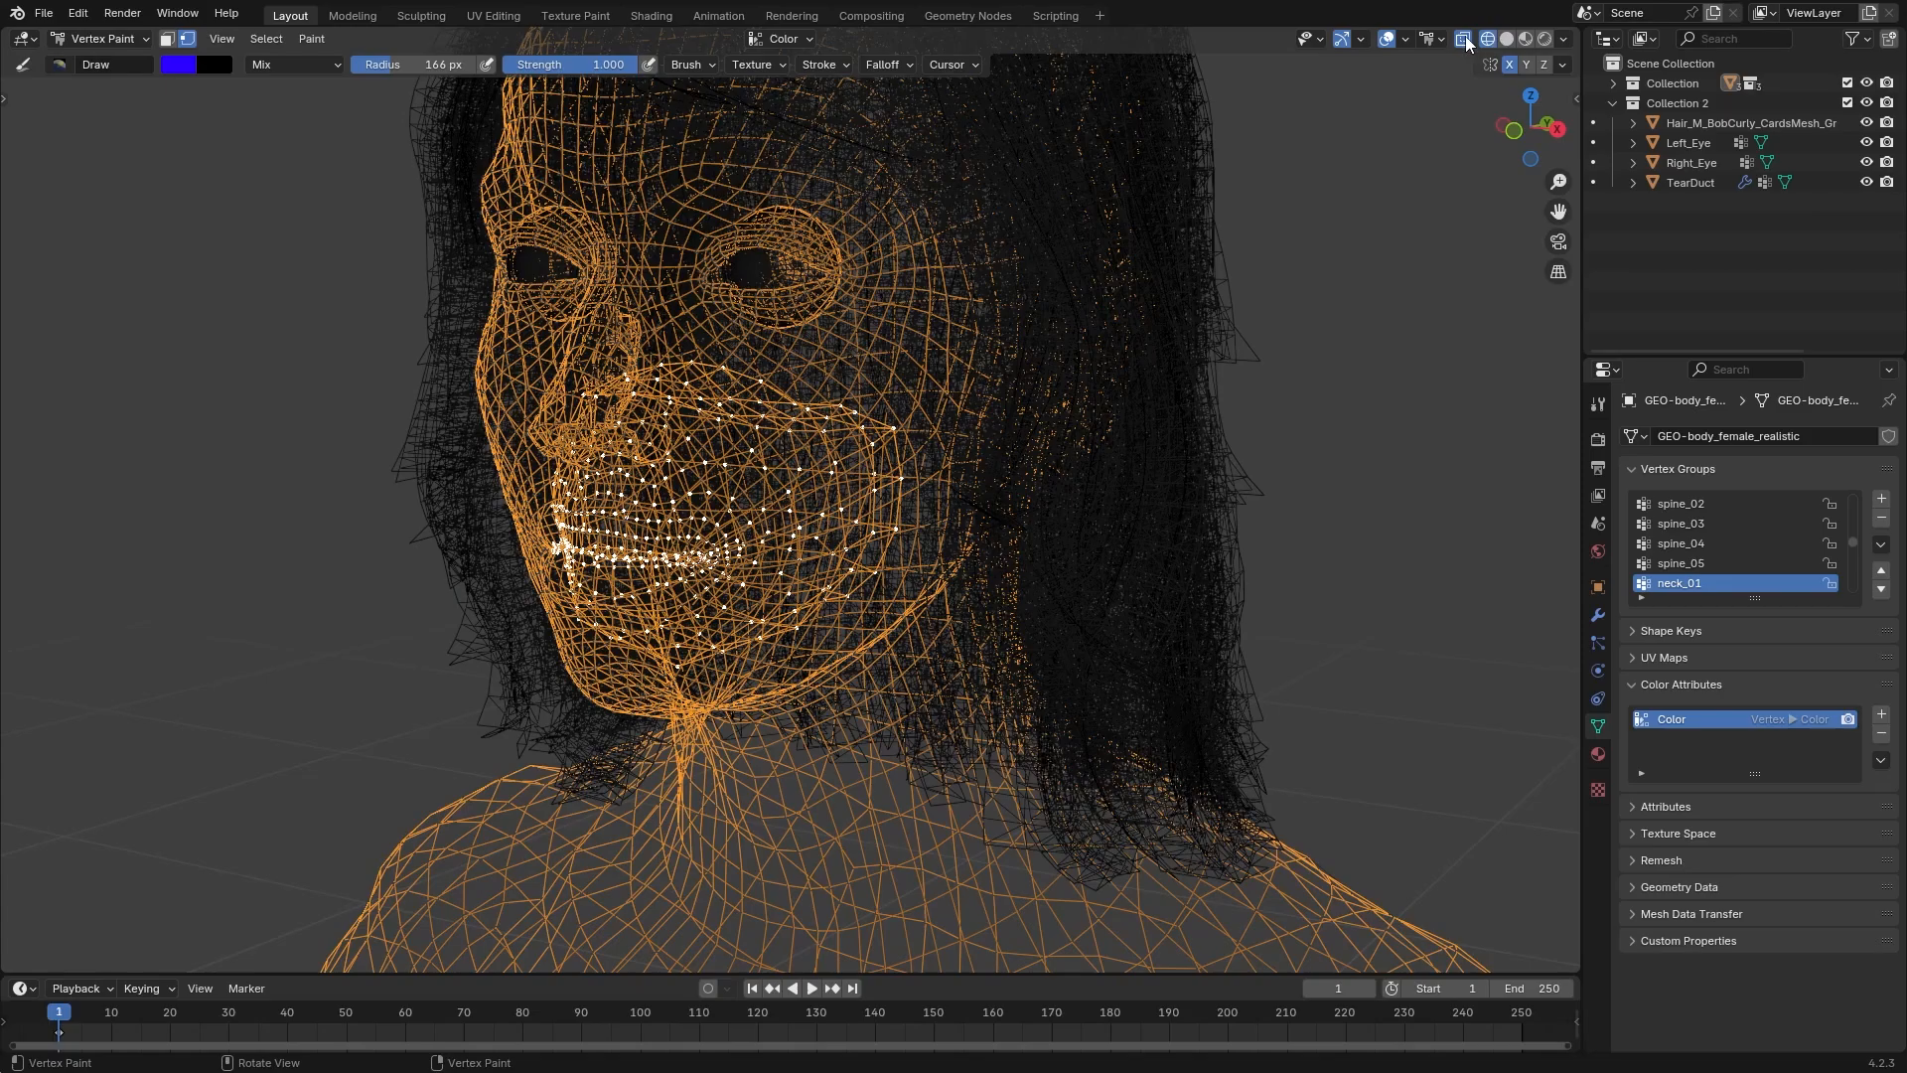
pyautogui.click(615, 561)
pyautogui.click(1506, 38)
pyautogui.click(1488, 38)
pyautogui.moveTo(874, 467); pyautogui.dragTo(970, 489, button='middle')
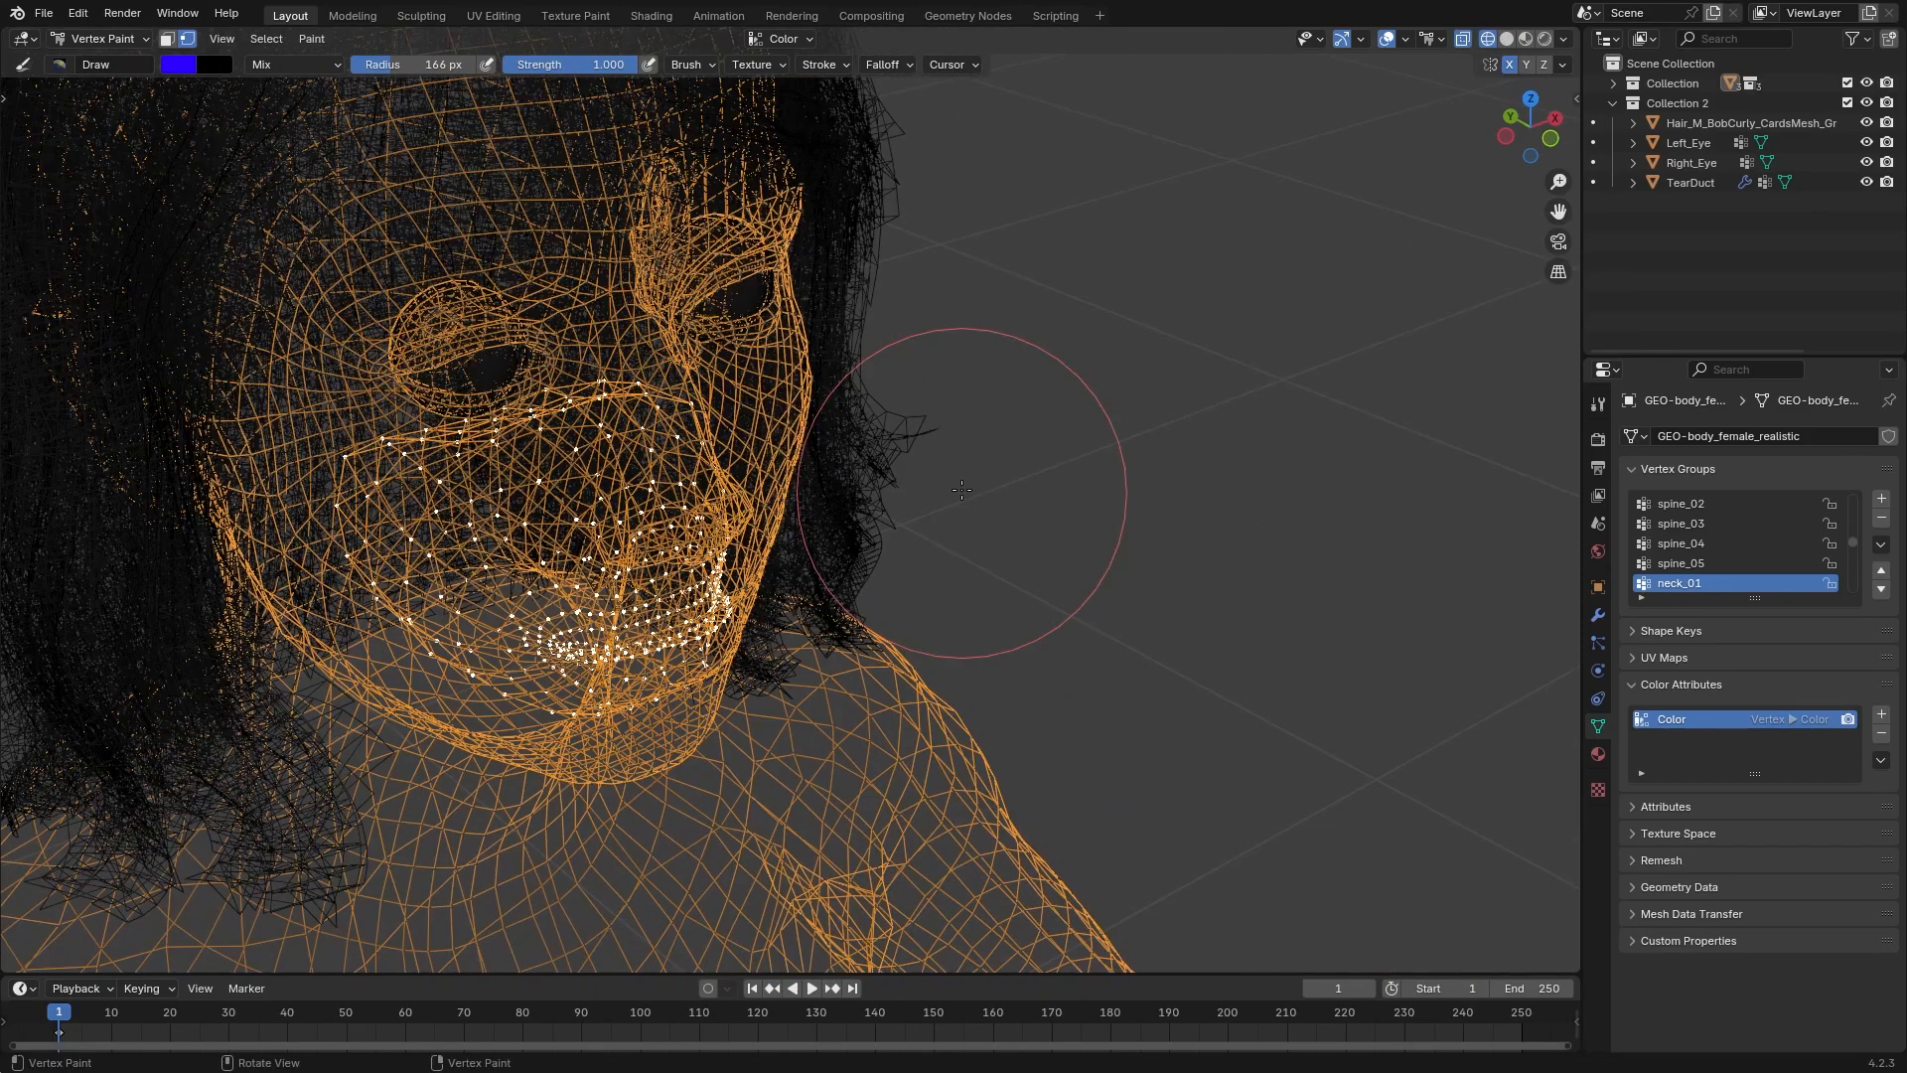
pyautogui.scroll(4, 970, 489)
pyautogui.click(1507, 39)
pyautogui.scroll(-6, 1034, 604)
pyautogui.moveTo(1034, 604)
pyautogui.mouseDown(button='middle')
pyautogui.moveTo(1042, 564)
pyautogui.moveTo(1217, 536)
pyautogui.mouseUp(button='middle')
pyautogui.scroll(-7, 919, 501)
pyautogui.moveTo(919, 501); pyautogui.dragTo(891, 506, button='middle')
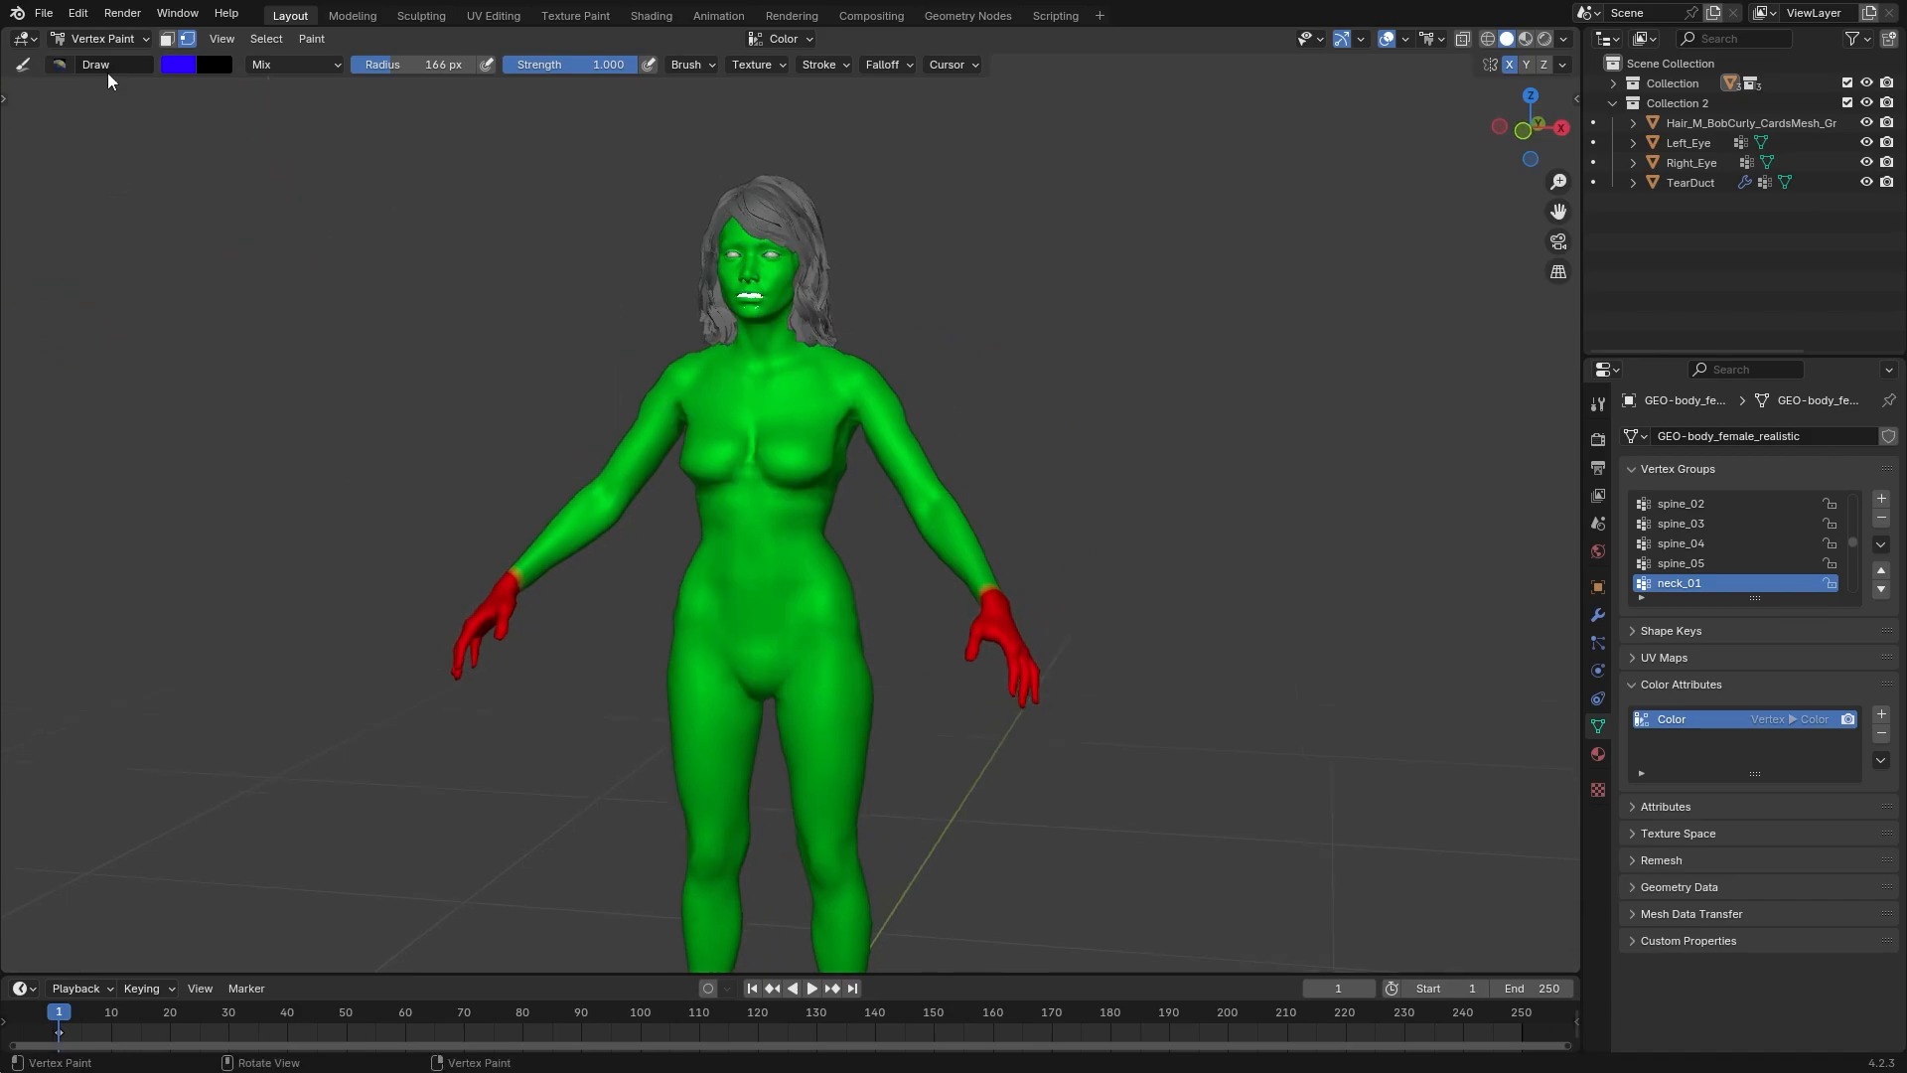
# - In Object Mode, add a green Vertex-domain color attribute named Color_MW to the body and make it the render color
pyautogui.click(109, 39)
pyautogui.click(59, 60)
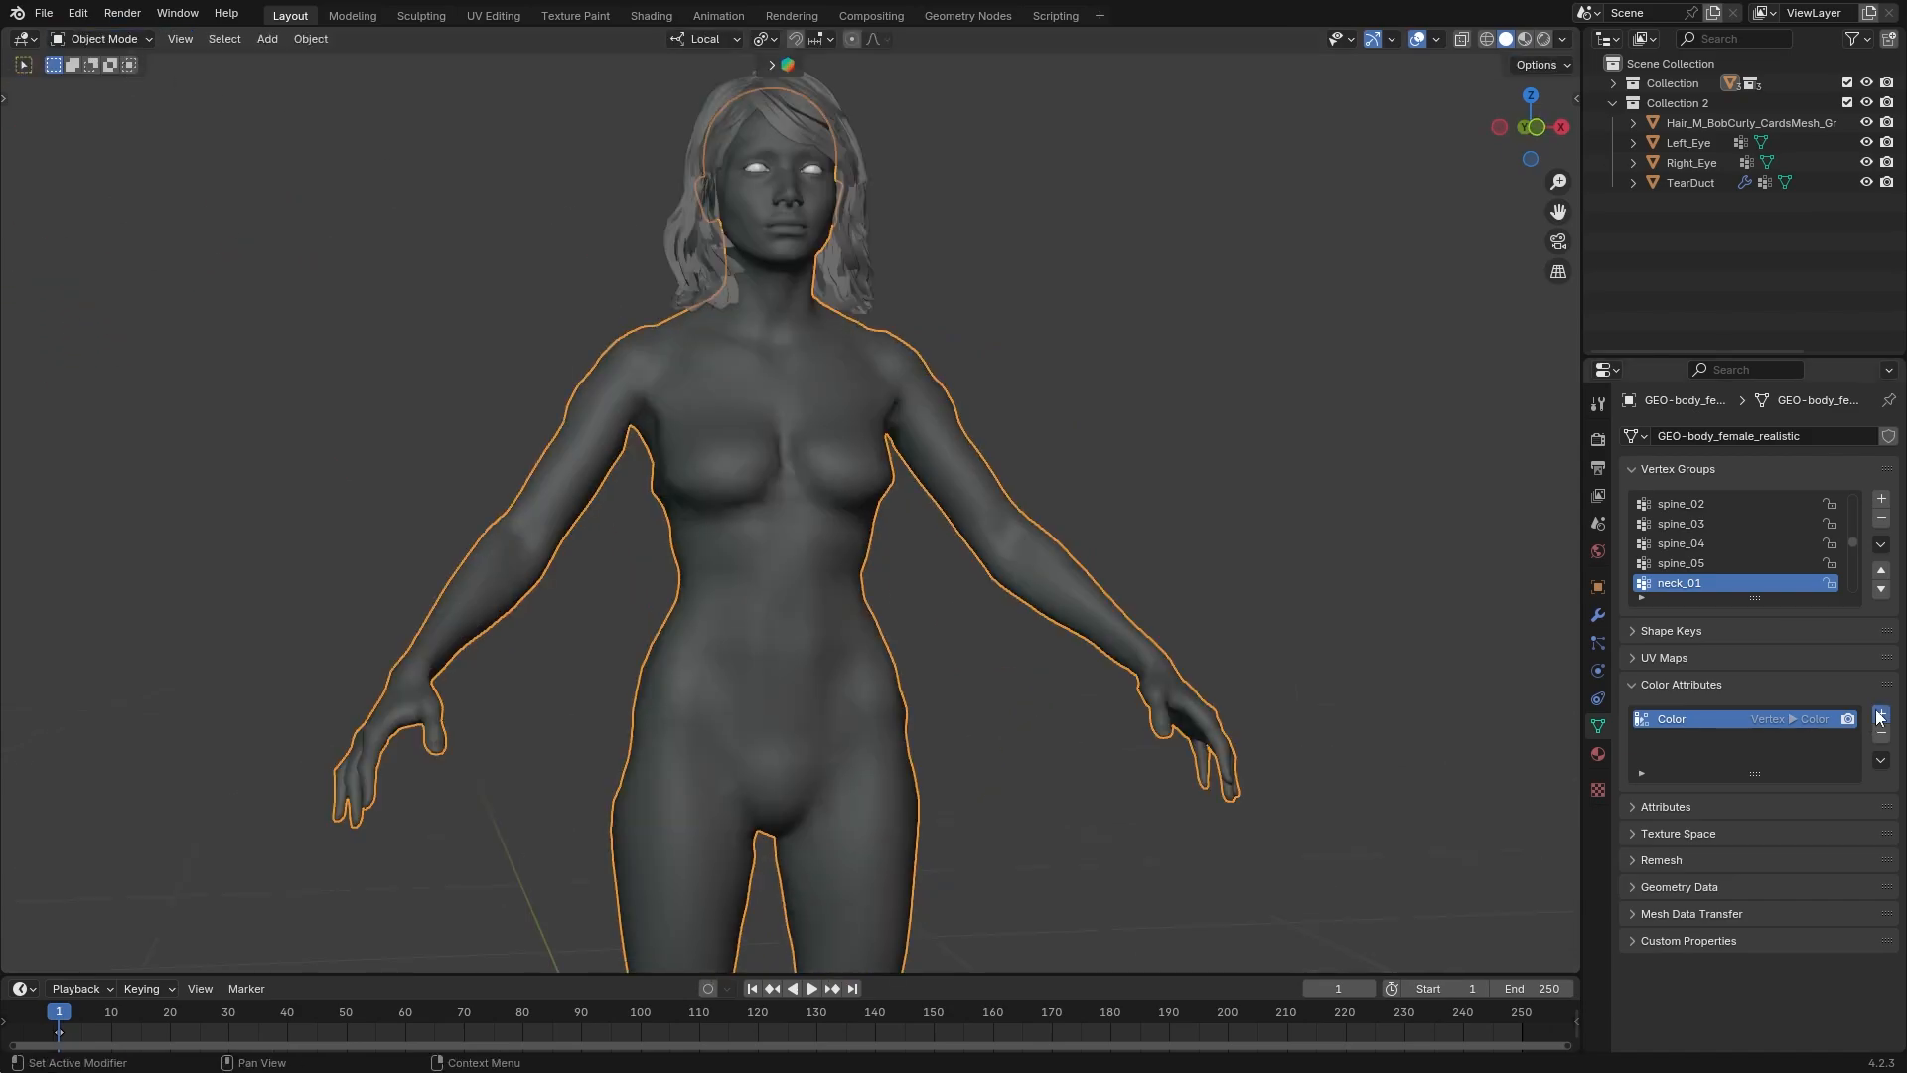
pyautogui.click(1877, 716)
pyautogui.click(1779, 720)
pyautogui.write('Color_MW')
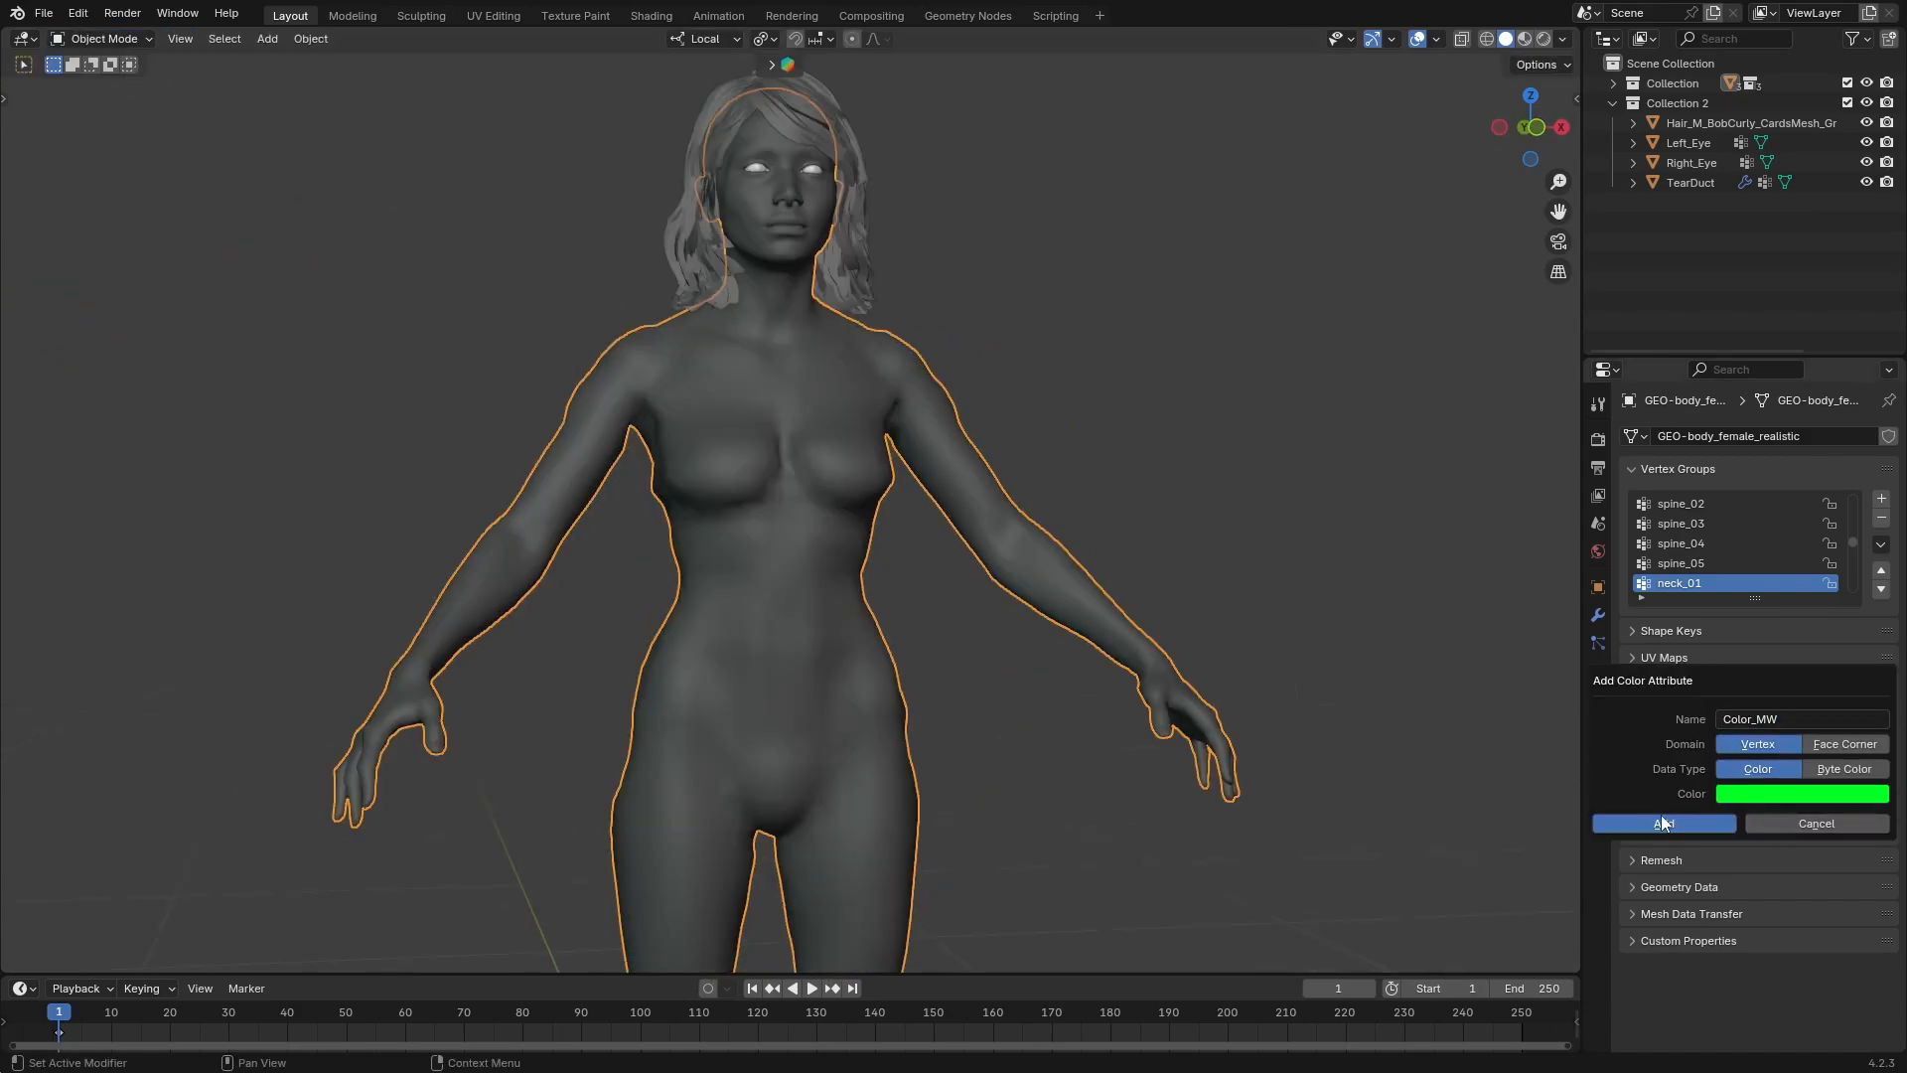
pyautogui.click(1661, 820)
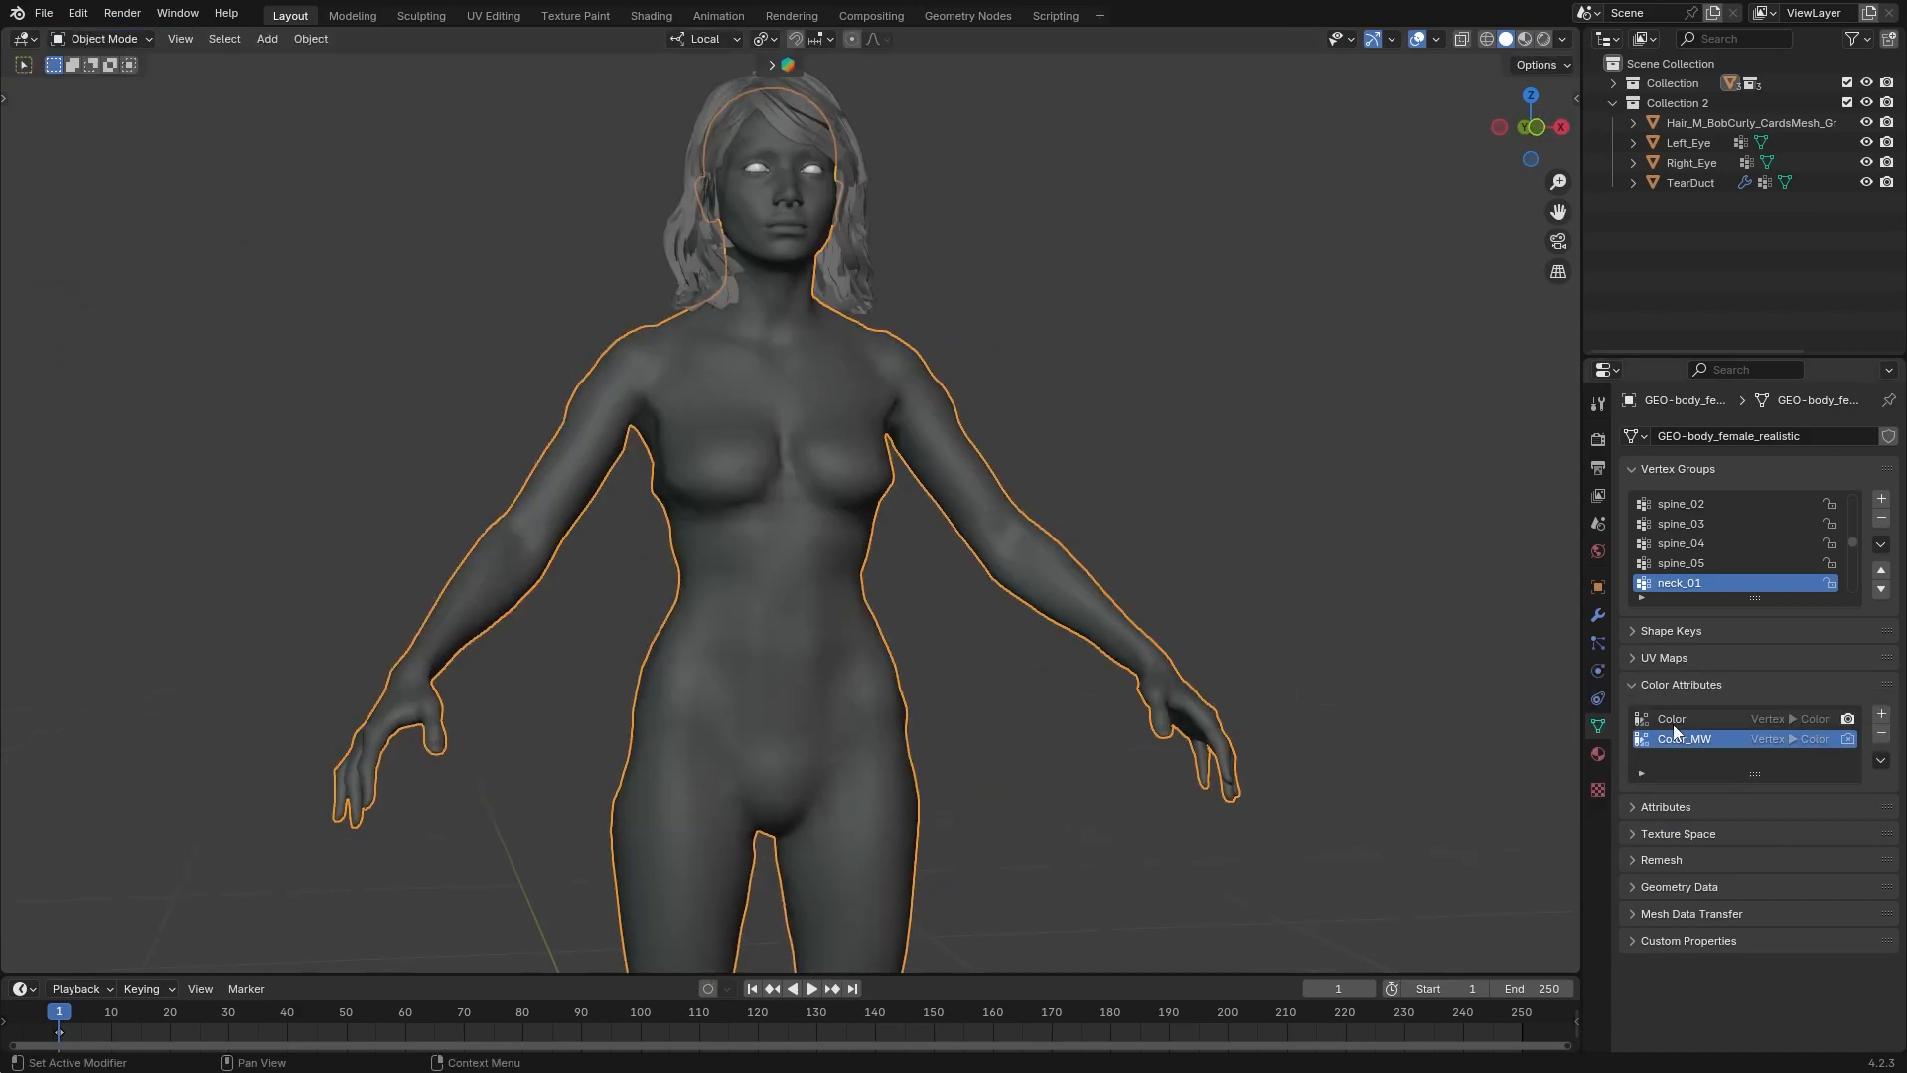
pyautogui.click(1851, 738)
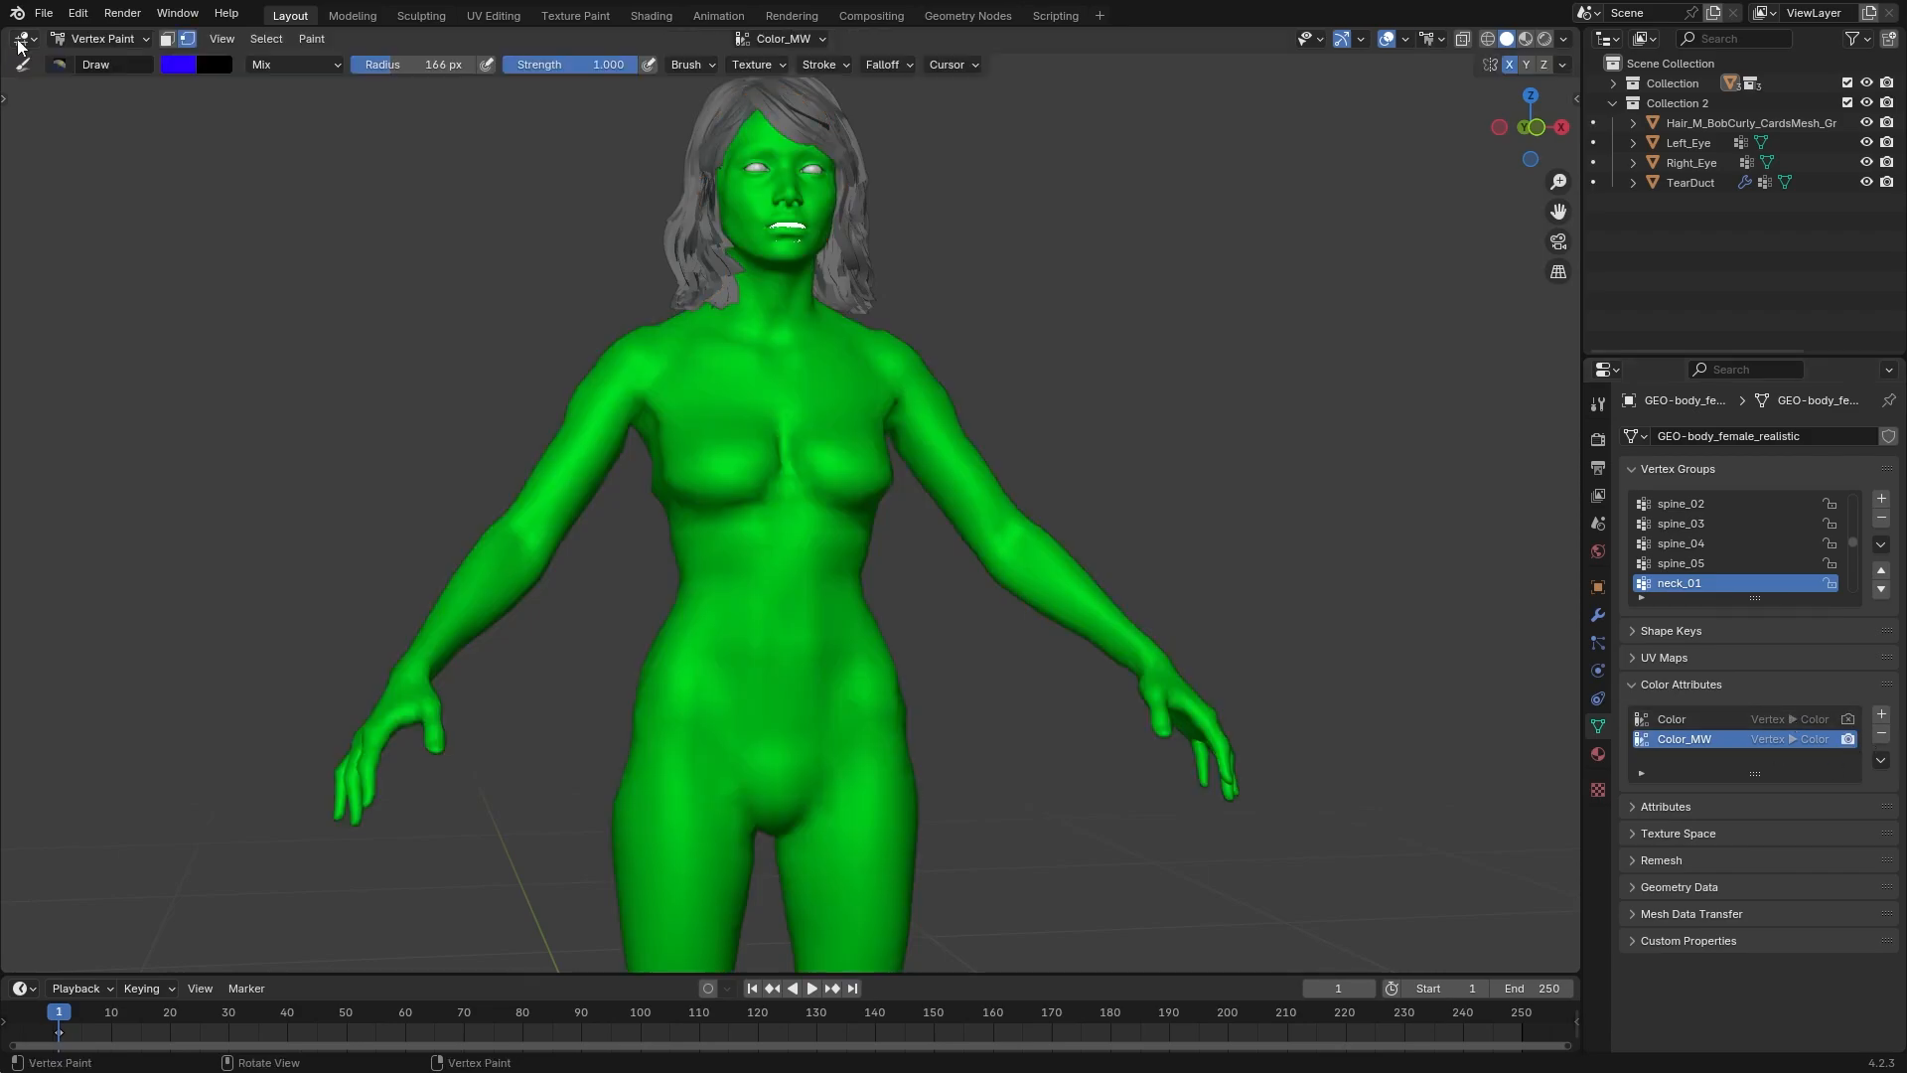
# - Make the Color attribute both the render color and the active attribute, and display it in Vertex Paint mode
pyautogui.click(96, 40)
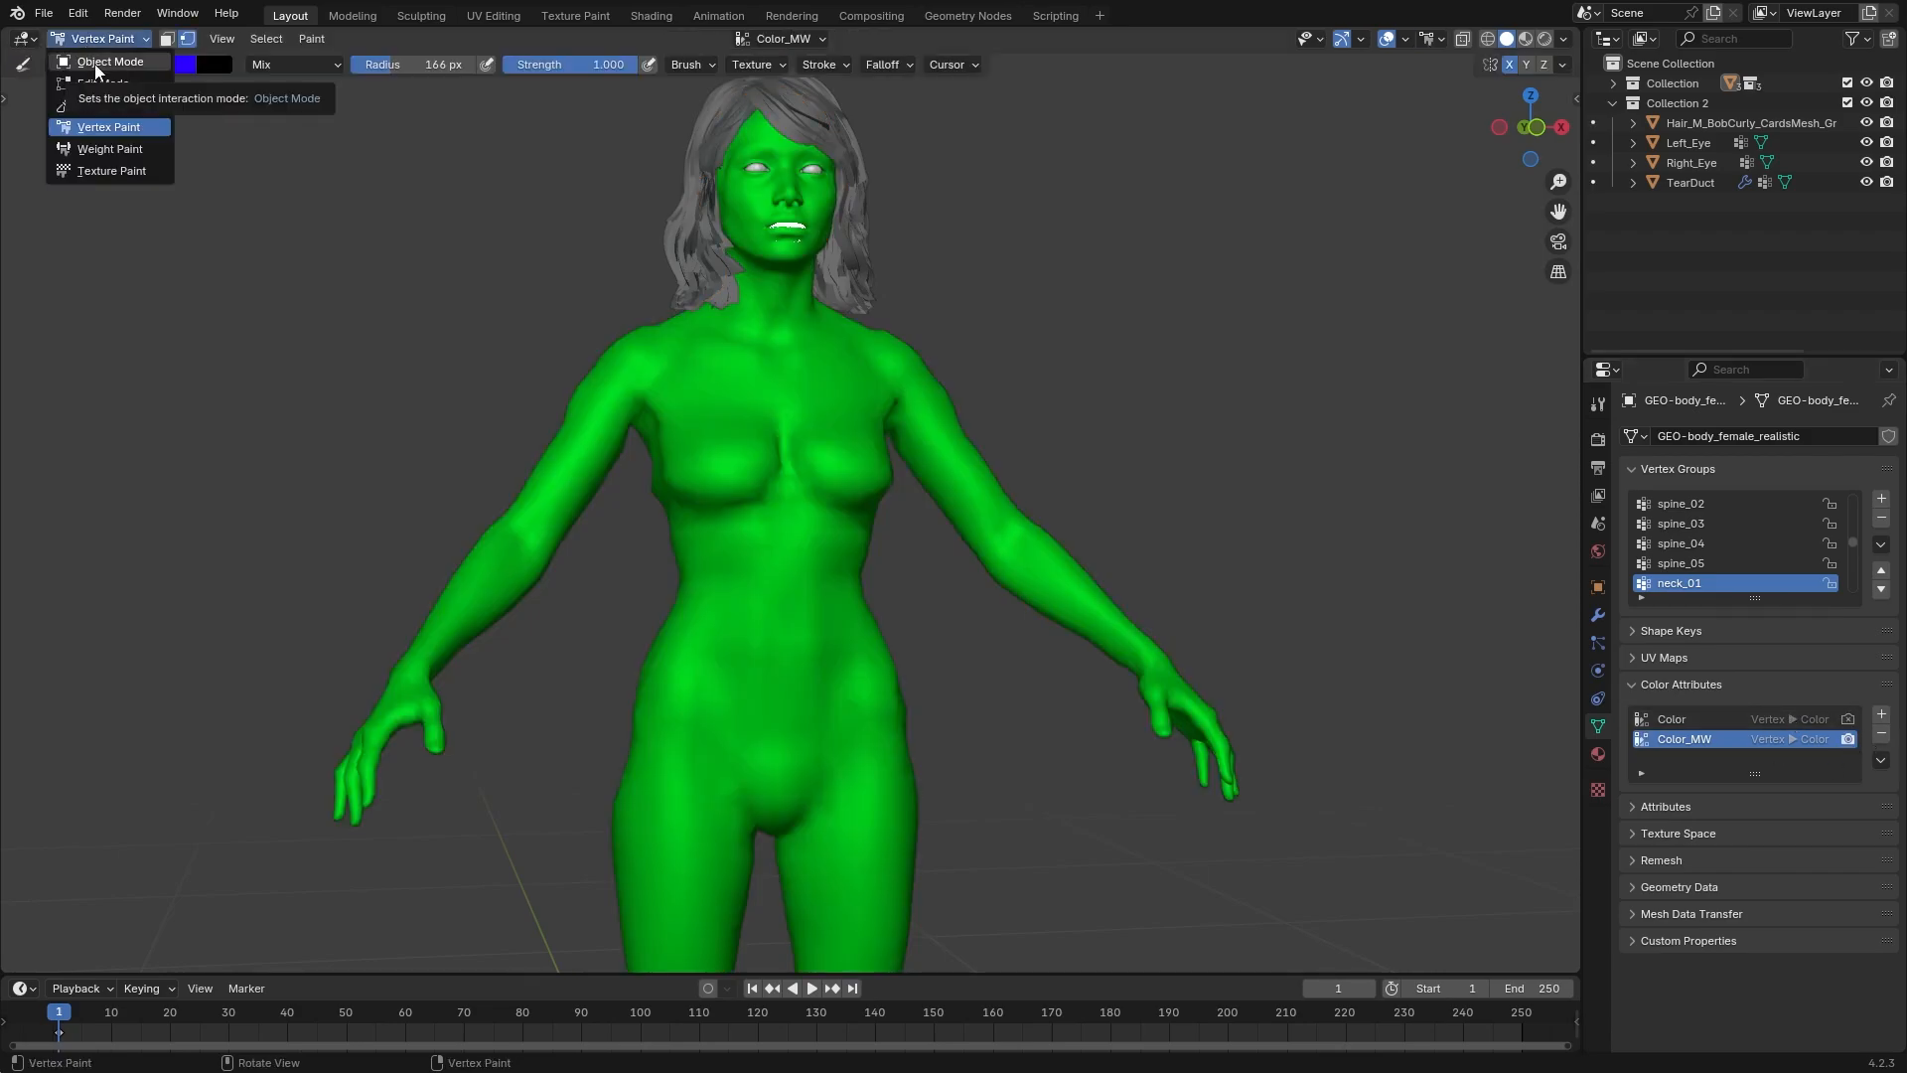
pyautogui.click(1847, 719)
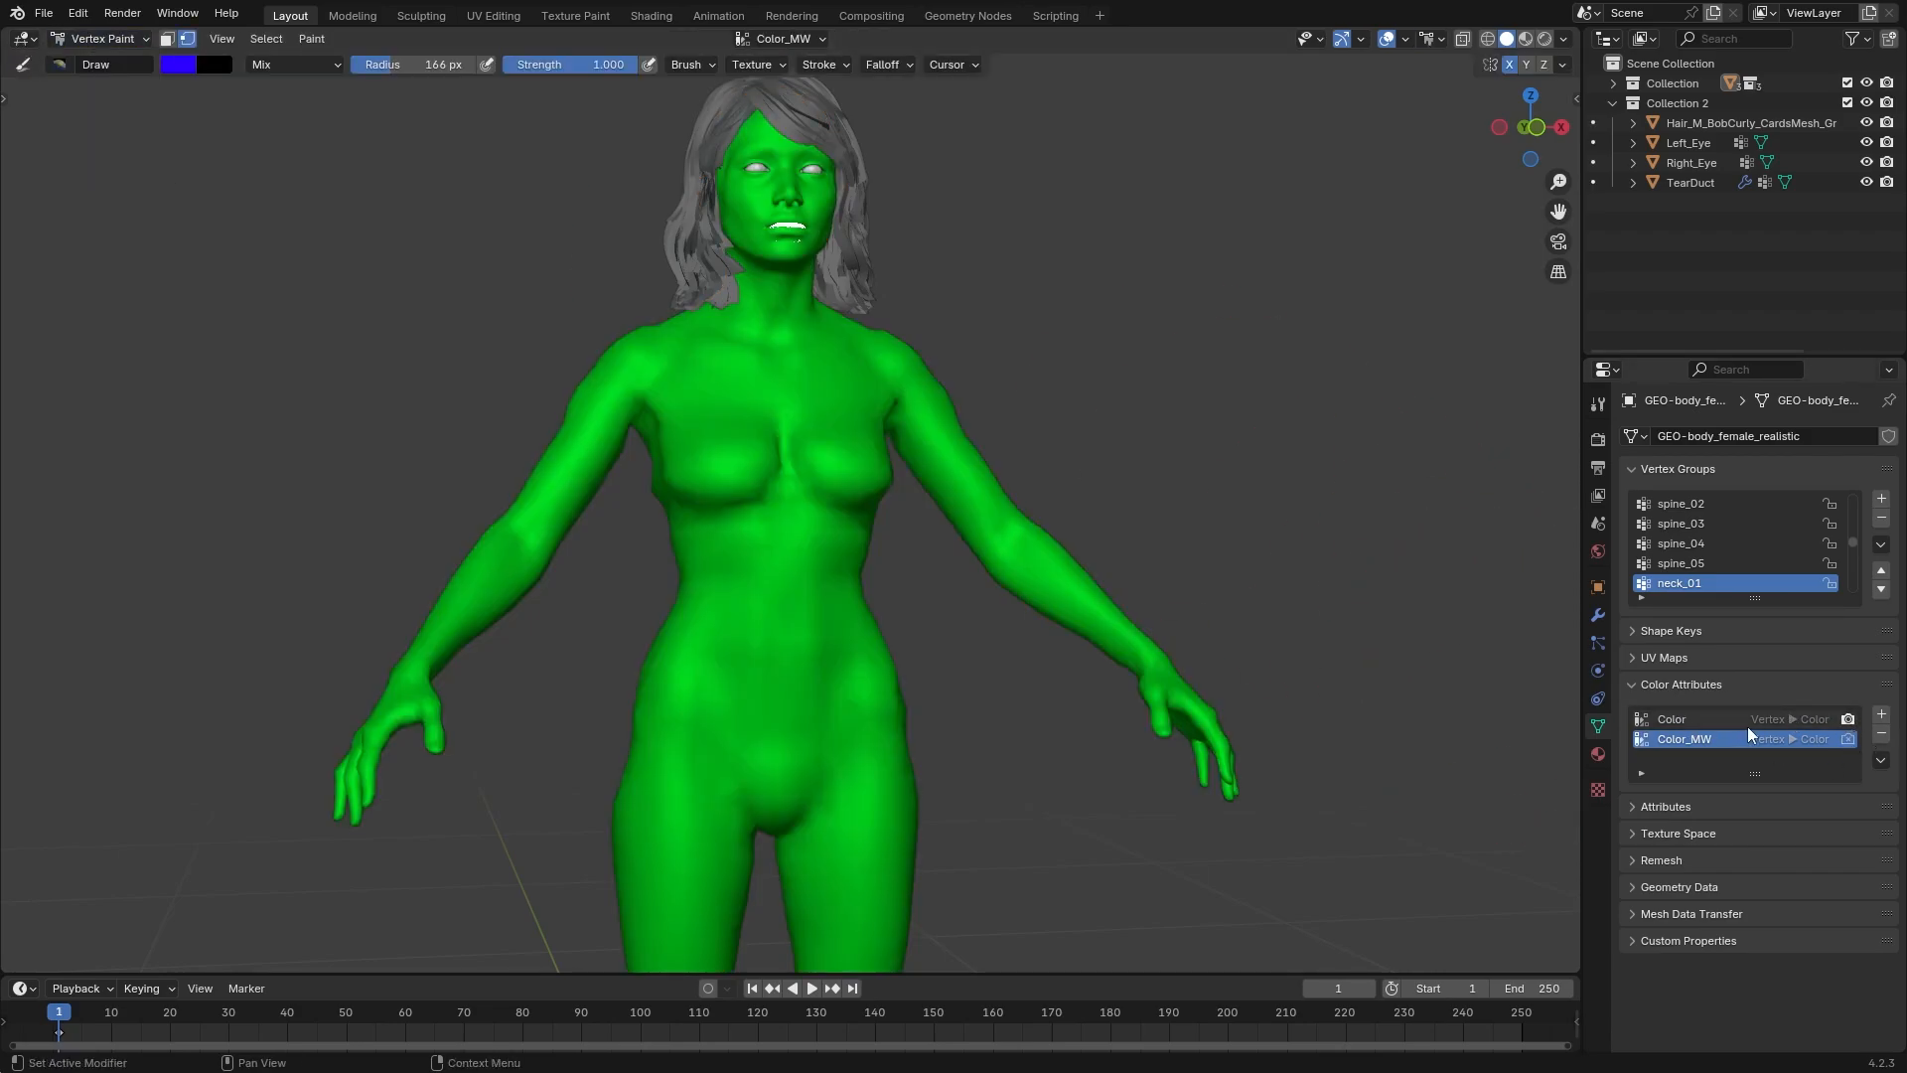
pyautogui.click(99, 39)
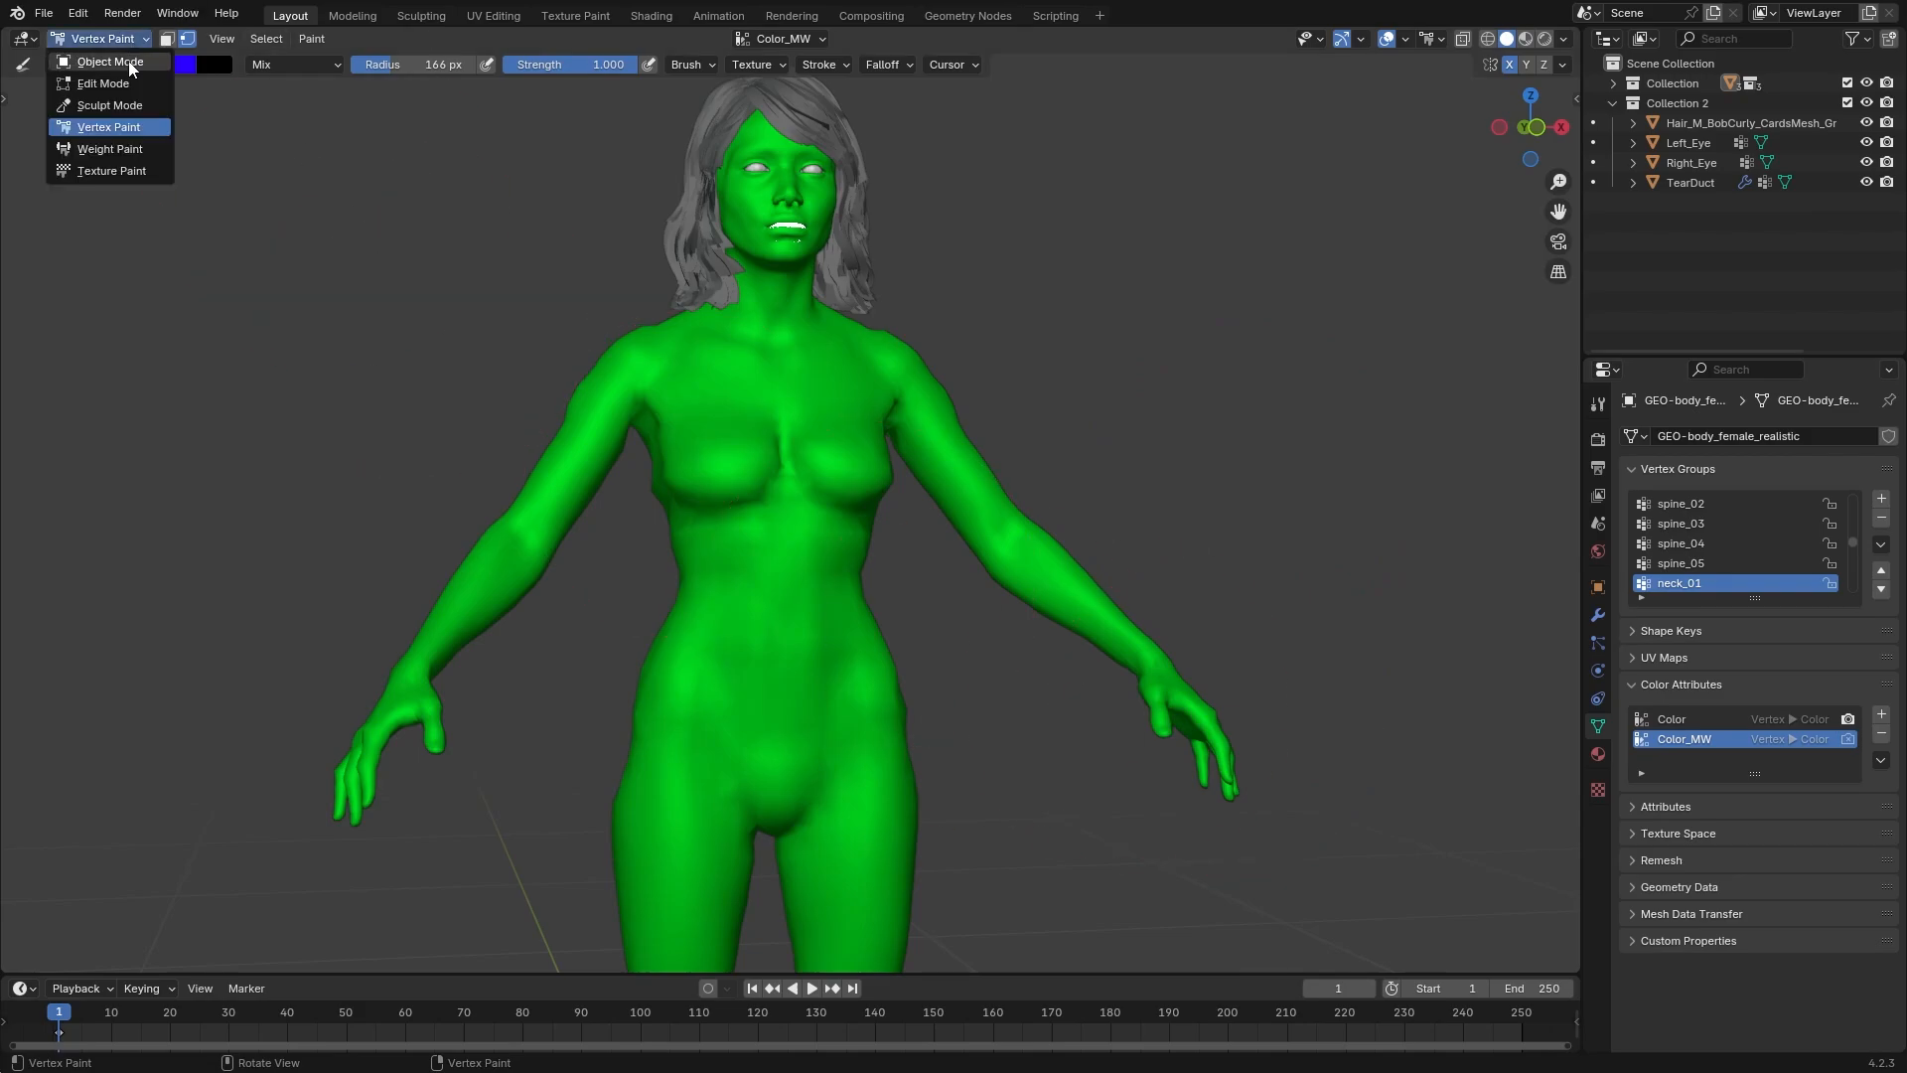
pyautogui.click(104, 61)
pyautogui.click(1697, 721)
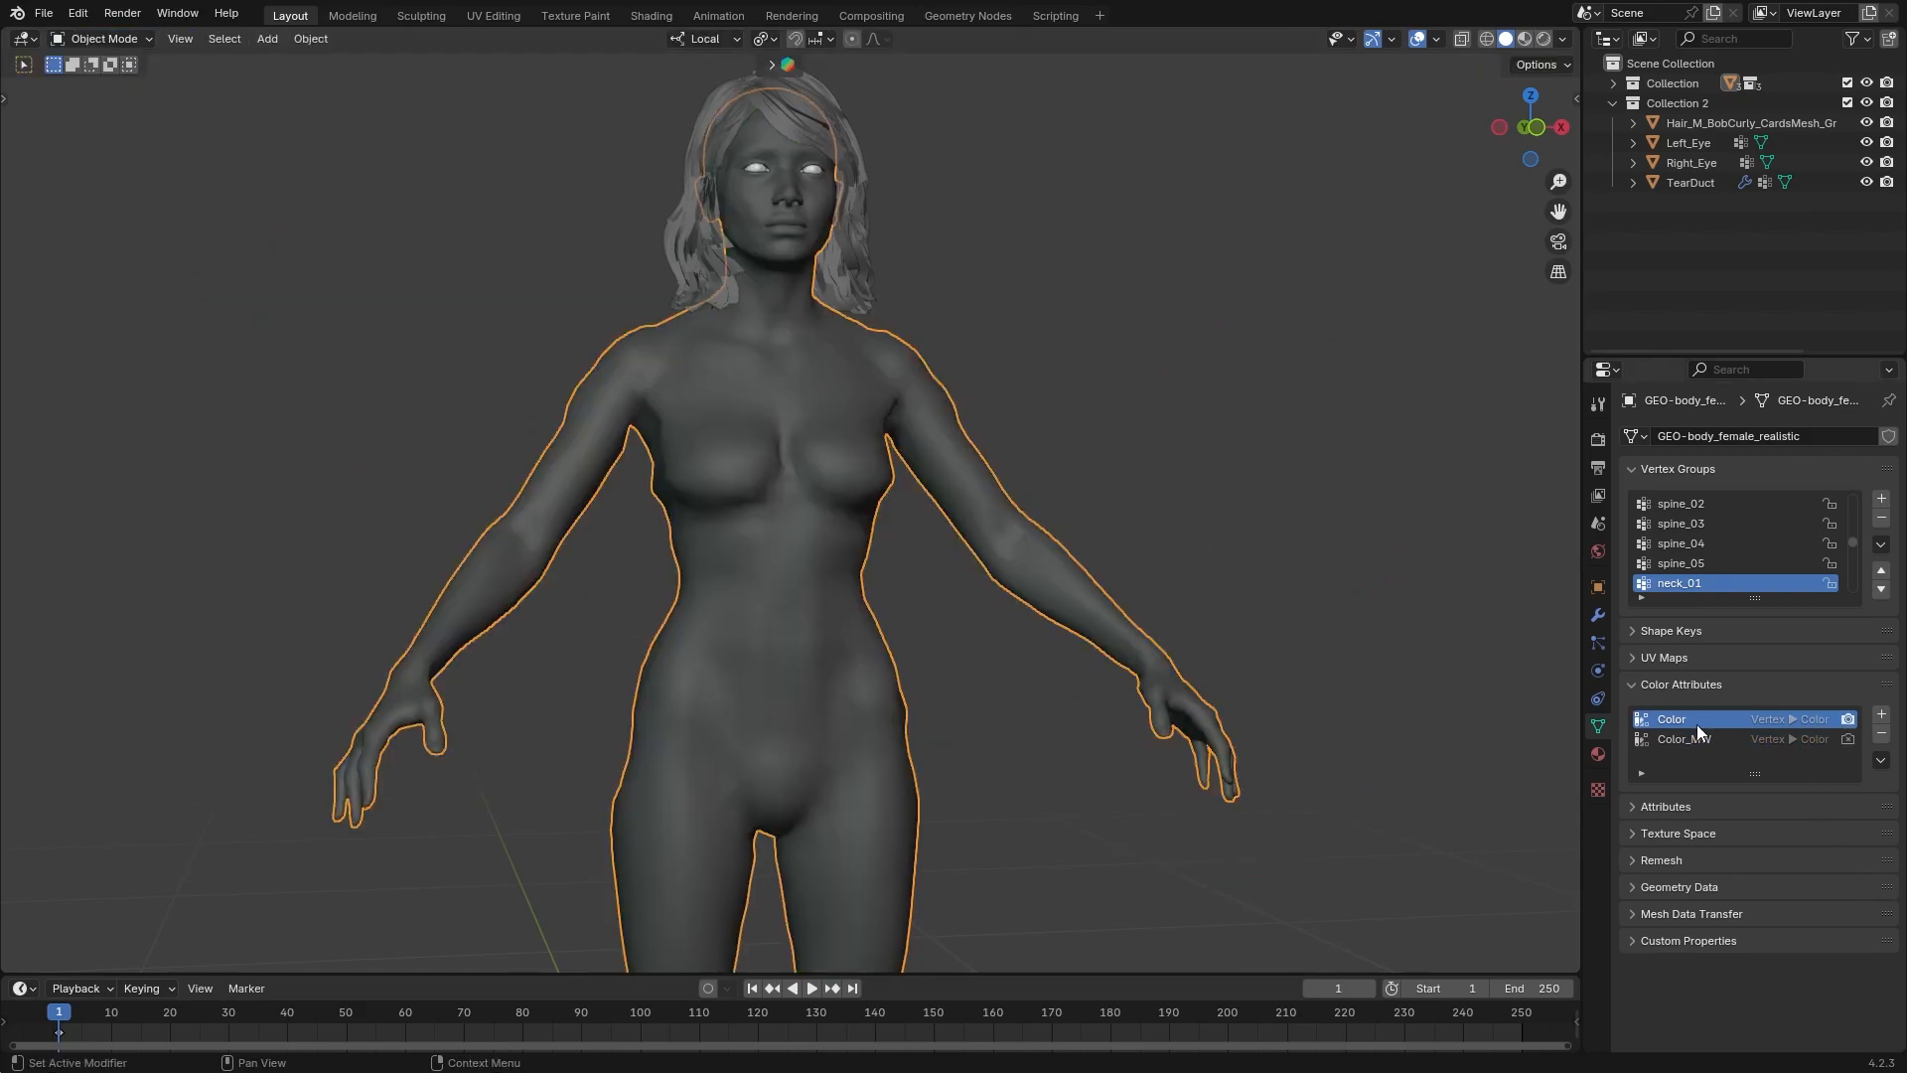
pyautogui.click(133, 38)
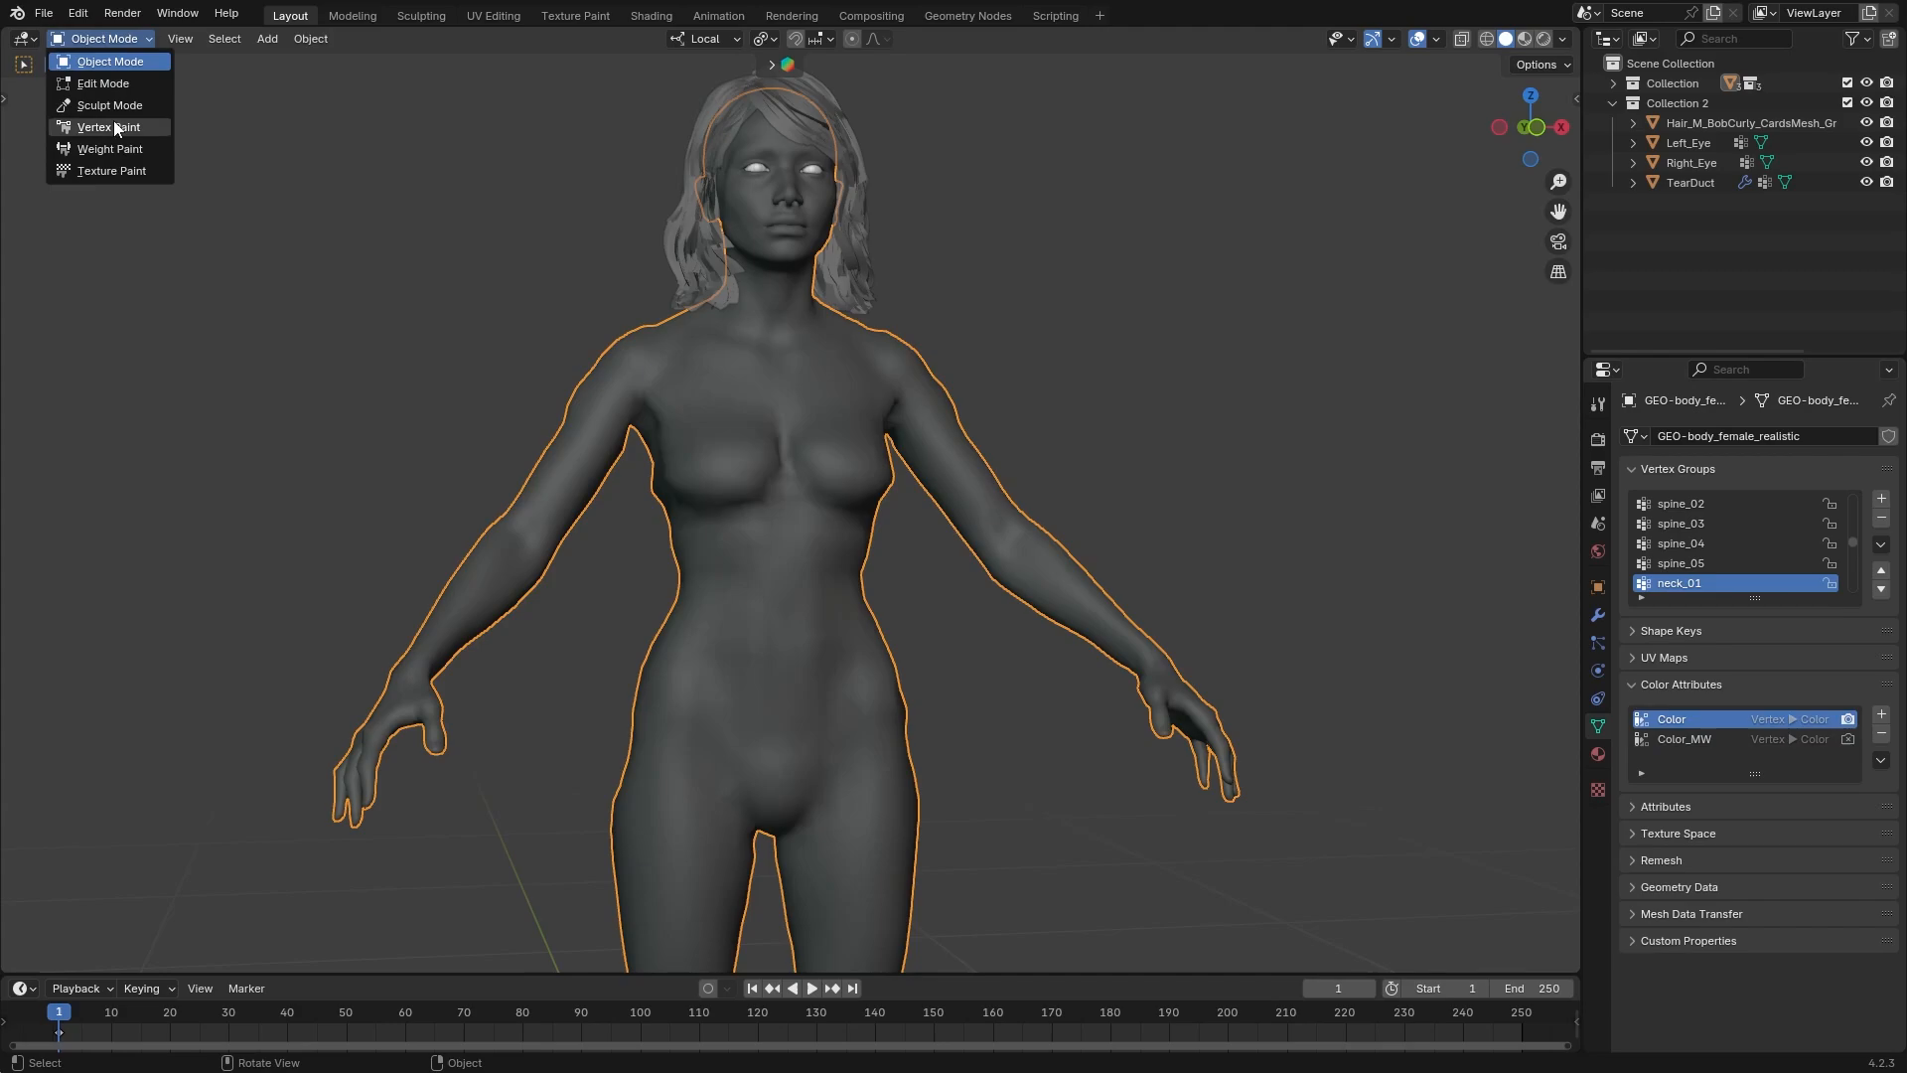
pyautogui.click(135, 128)
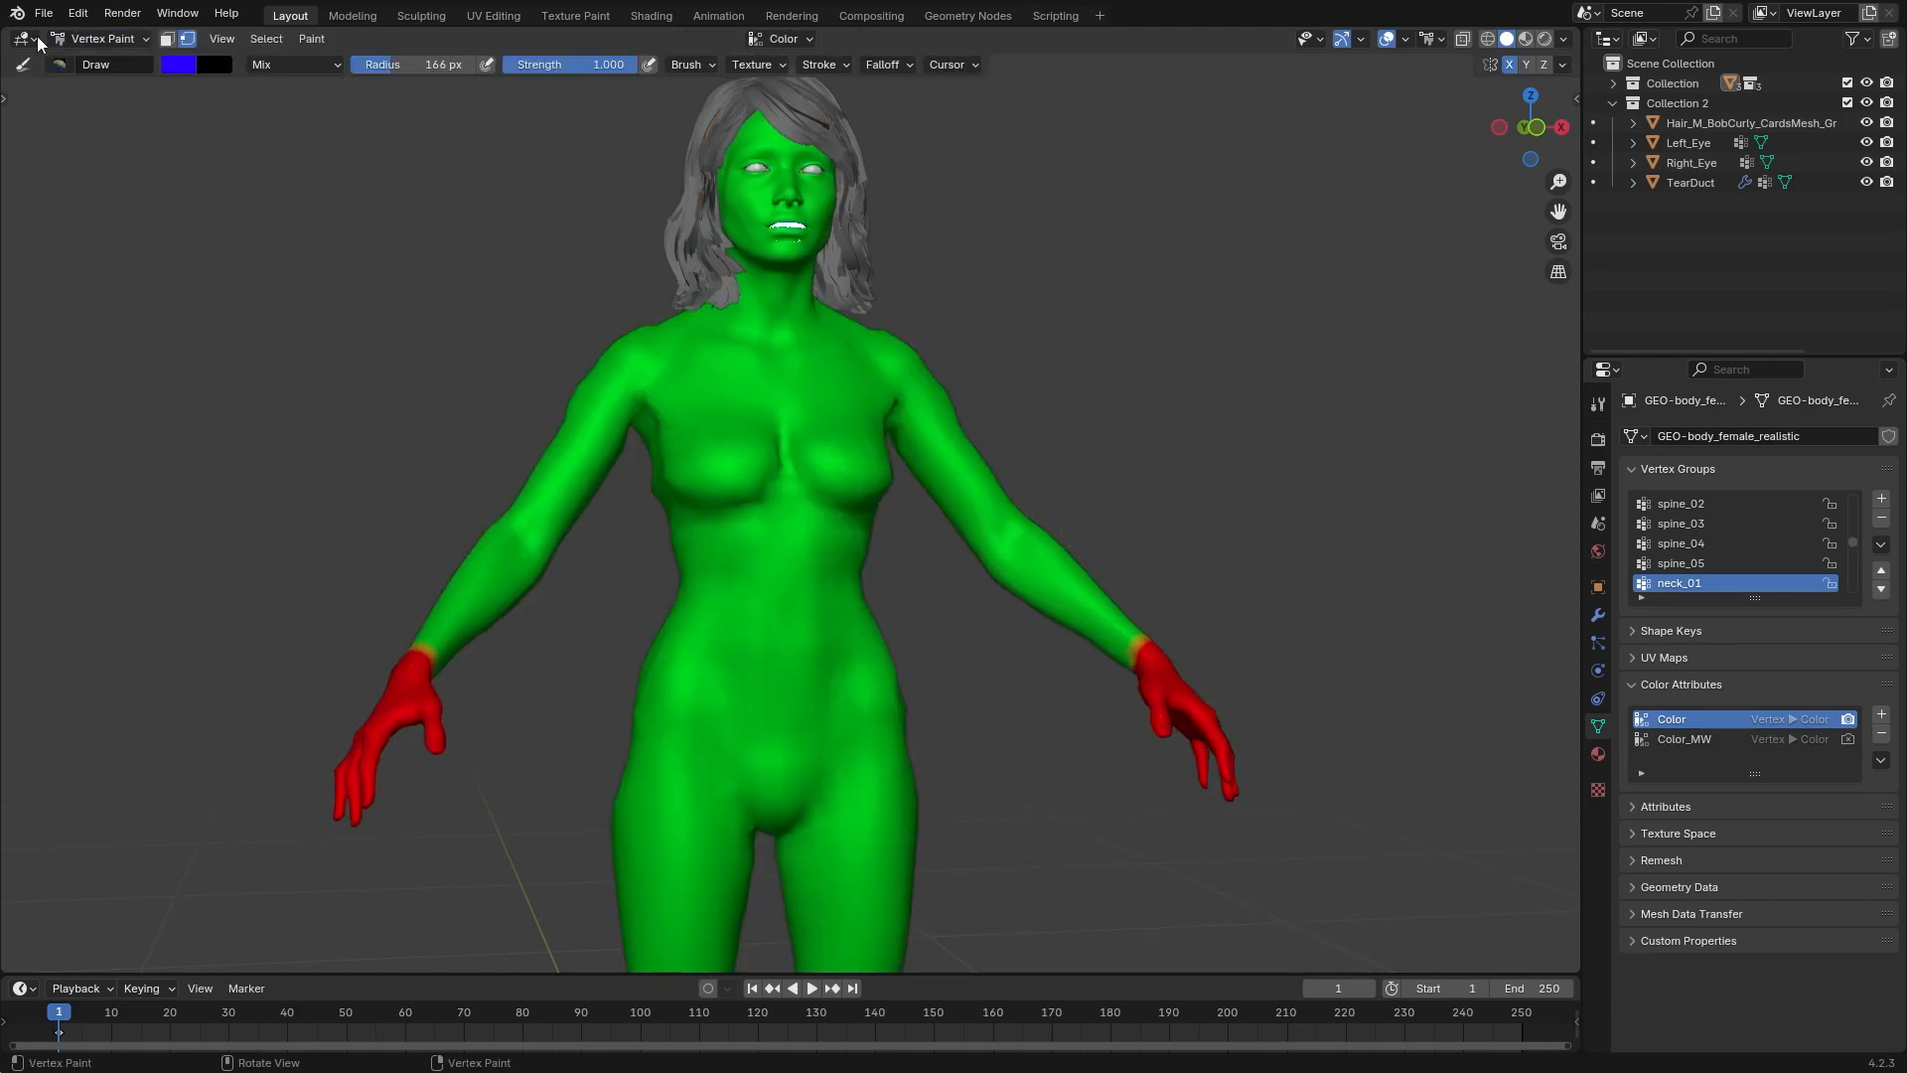
pyautogui.click(104, 38)
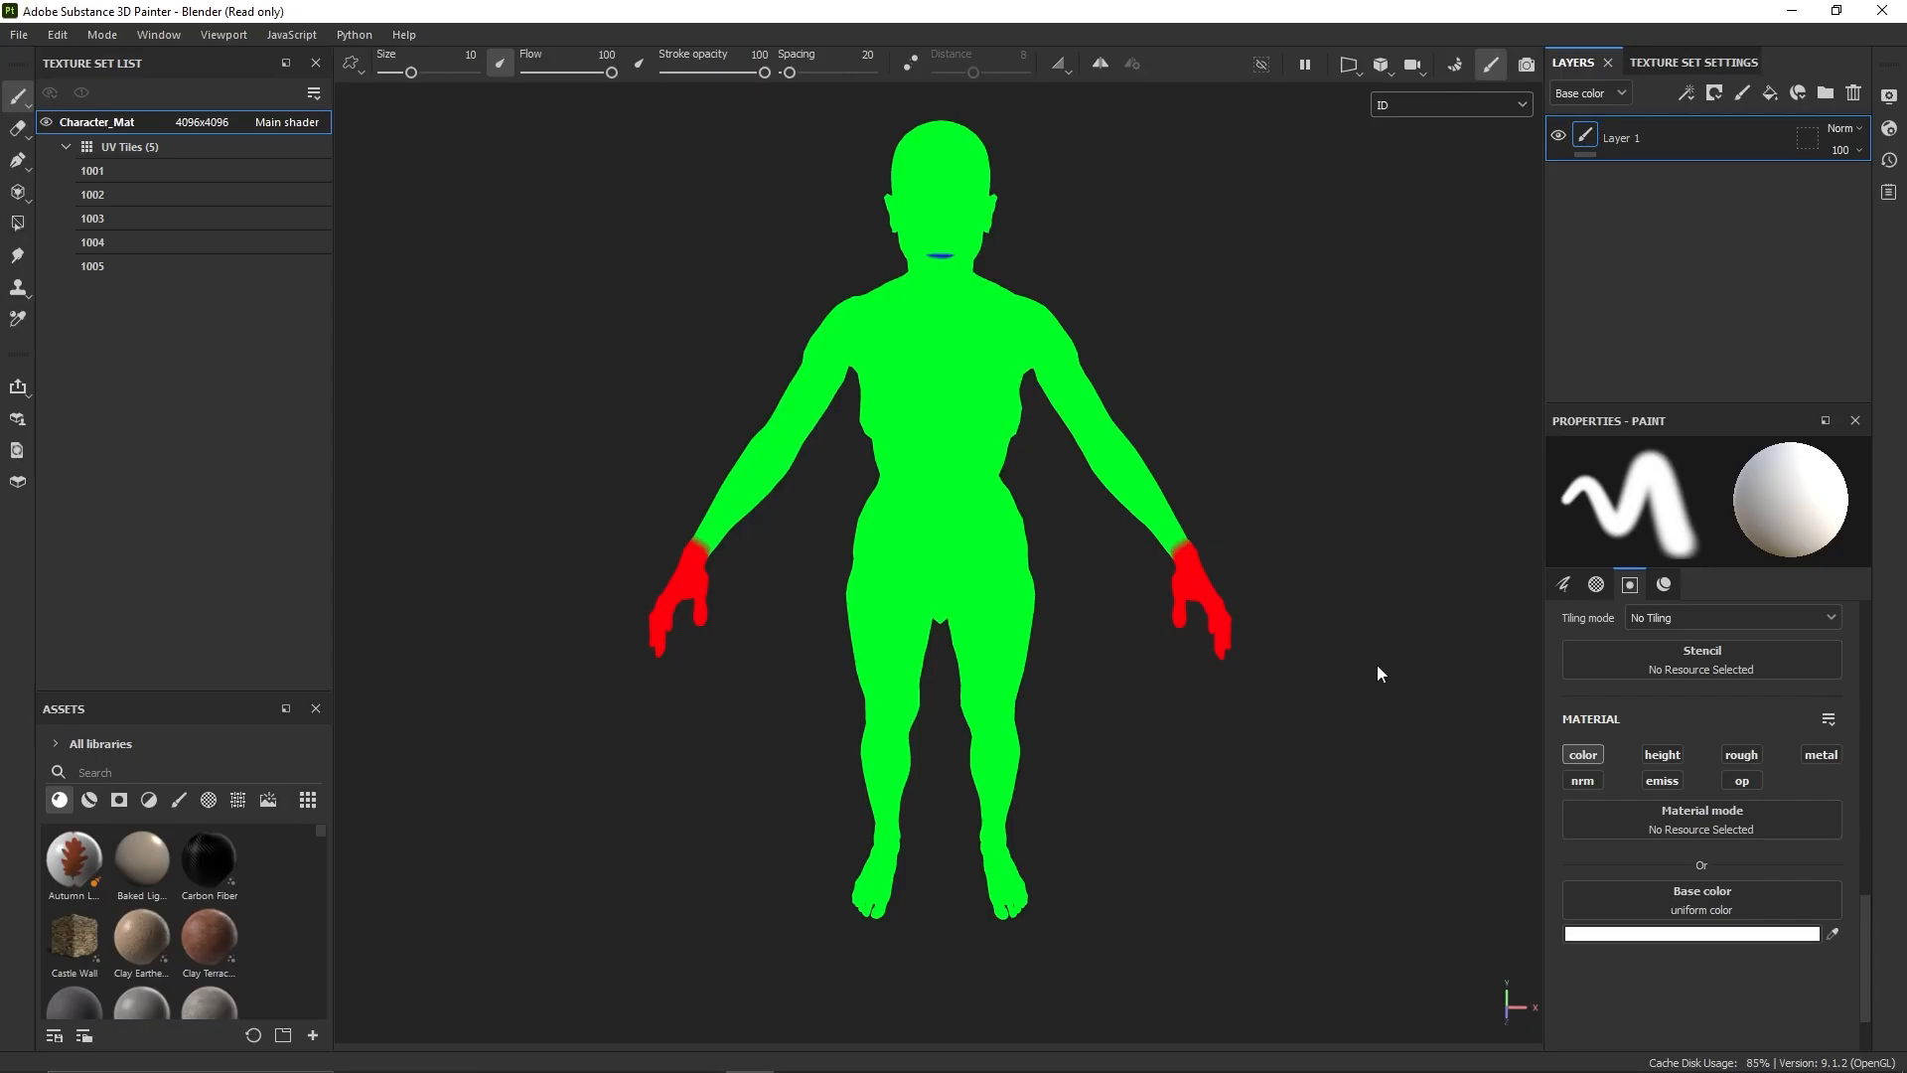
# - In Substance 3D Painter, examine the baked ID map on the character's body and inner mouth
pyautogui.keyDown('alt'); pyautogui.moveTo(1201, 426); pyautogui.dragTo(878, 316); pyautogui.keyUp('alt')
pyautogui.keyDown('alt'); pyautogui.moveTo(878, 316); pyautogui.dragTo(1179, 343); pyautogui.keyUp('alt')
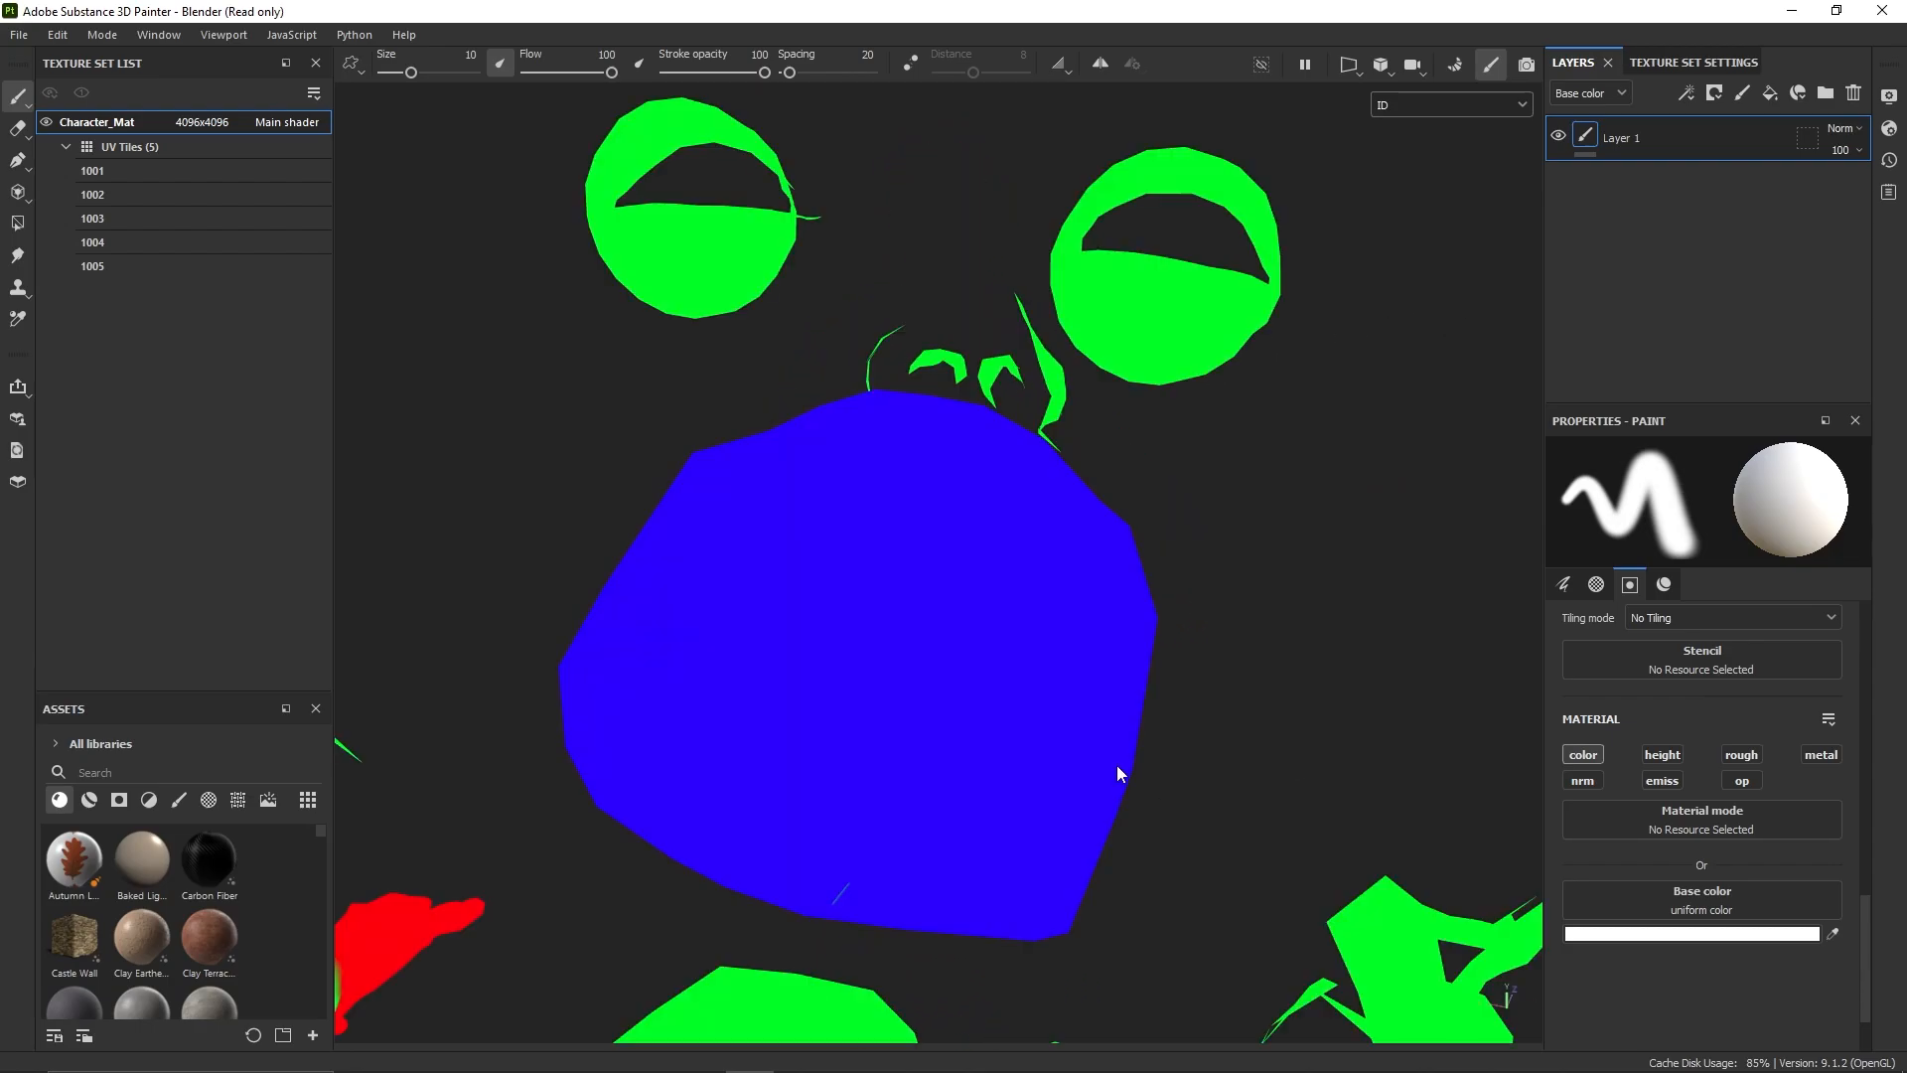
pyautogui.scroll(-5, 1118, 775)
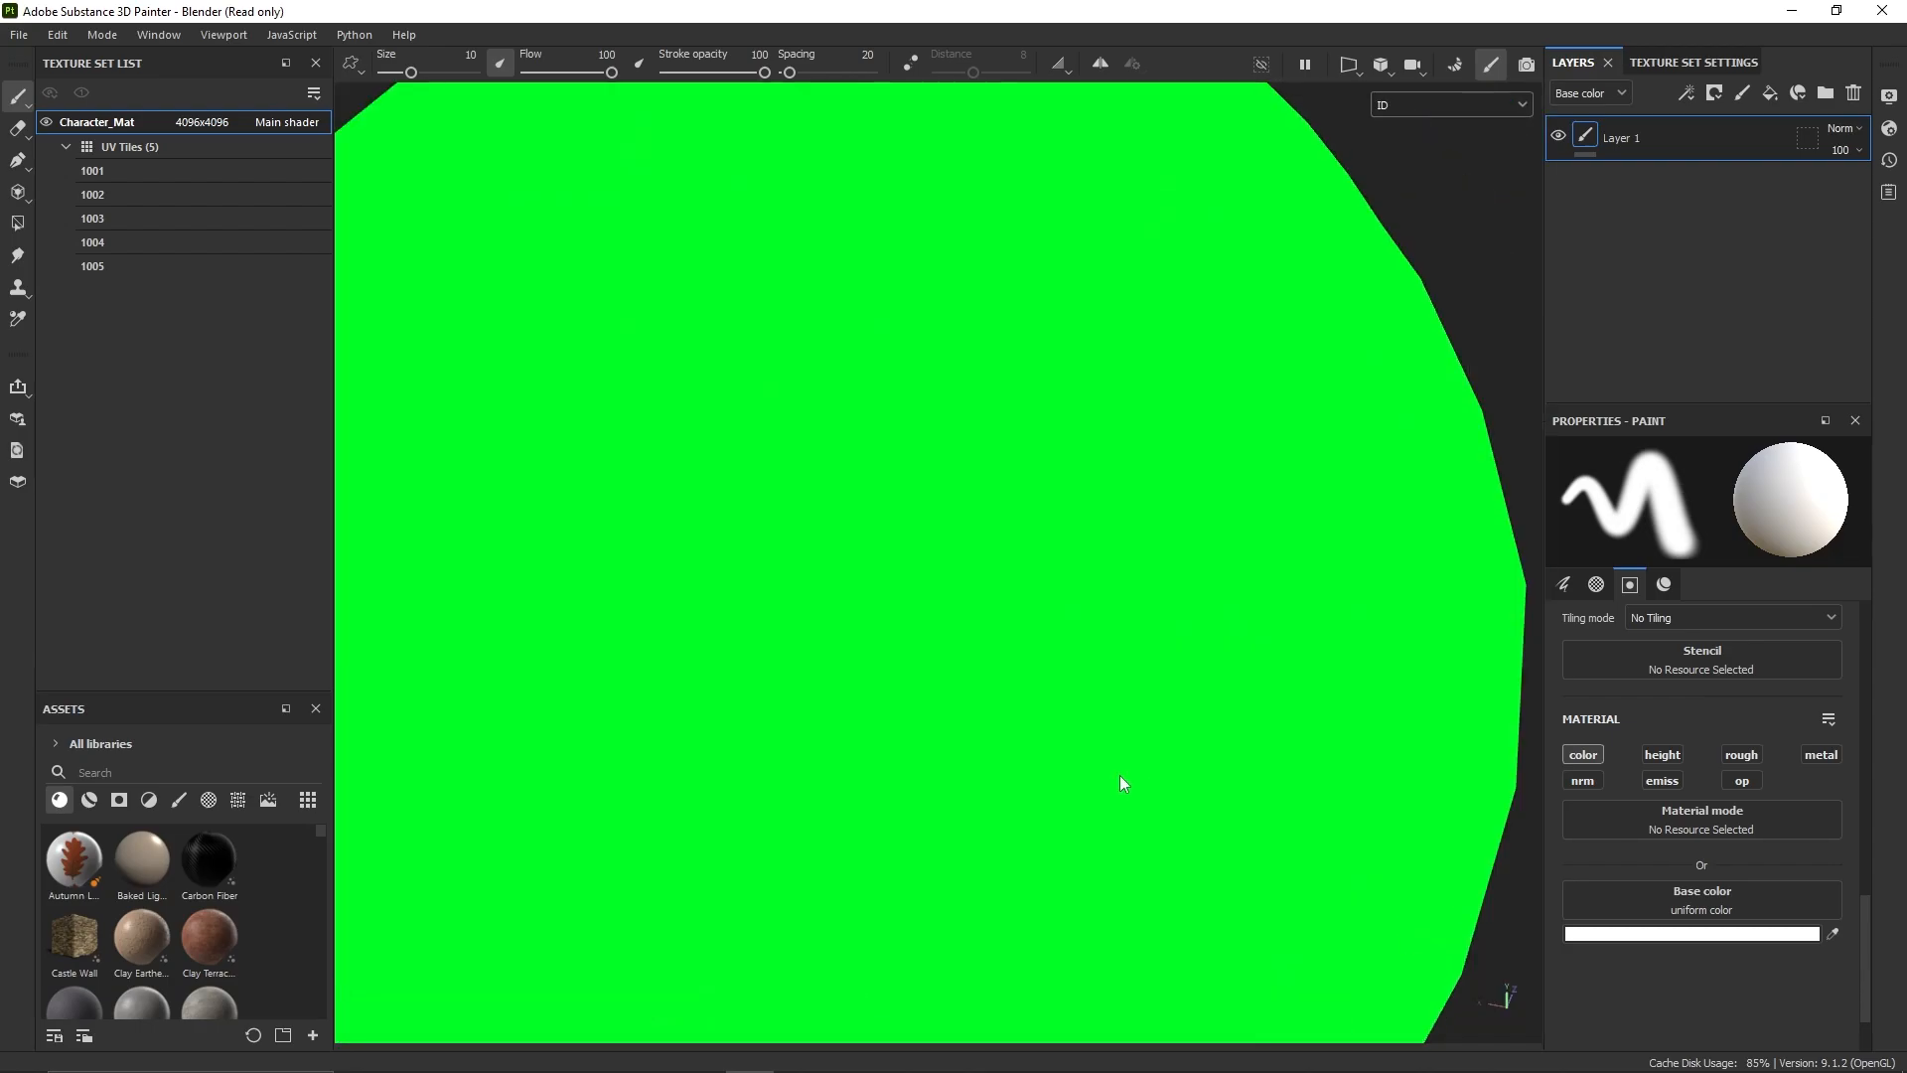
pyautogui.press('f')
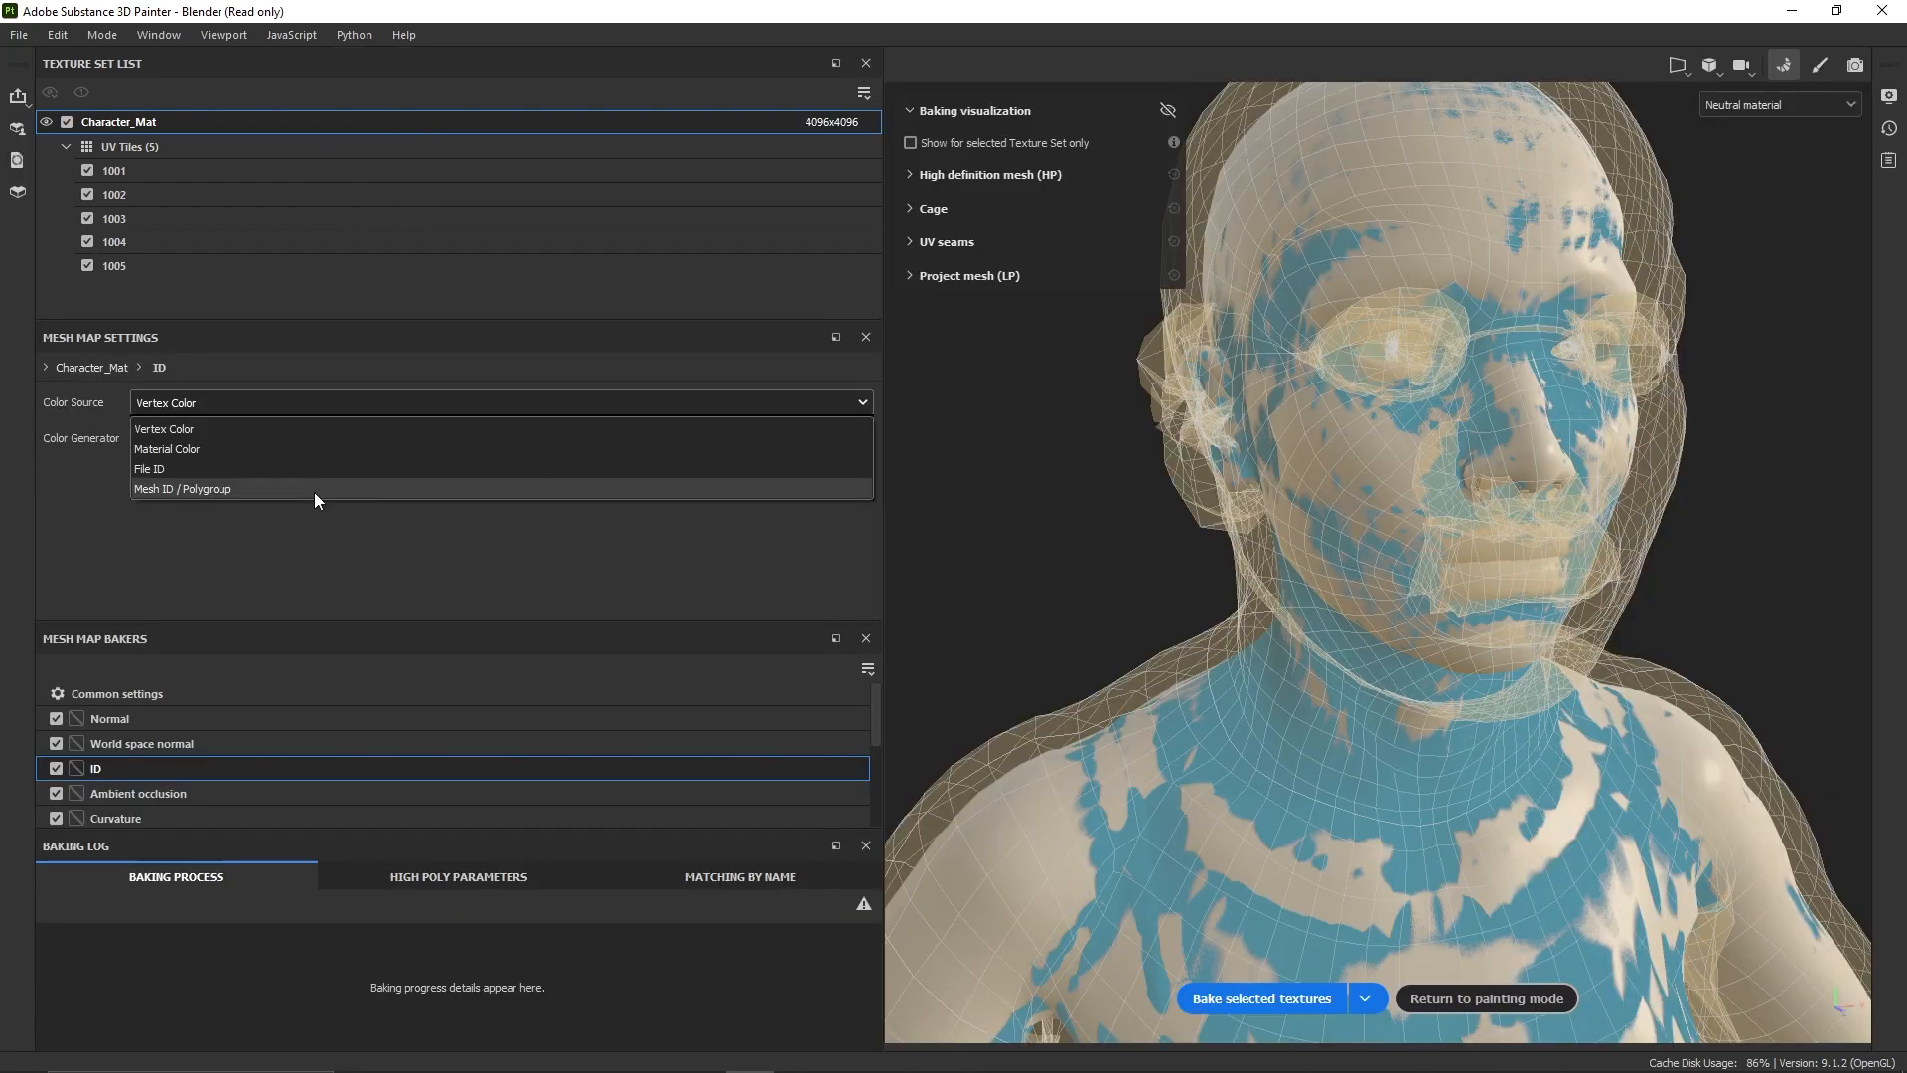
# - Set the ID baker's color source to Mesh ID / Polygroup and its color generator to Random
pyautogui.click(314, 489)
pyautogui.click(378, 434)
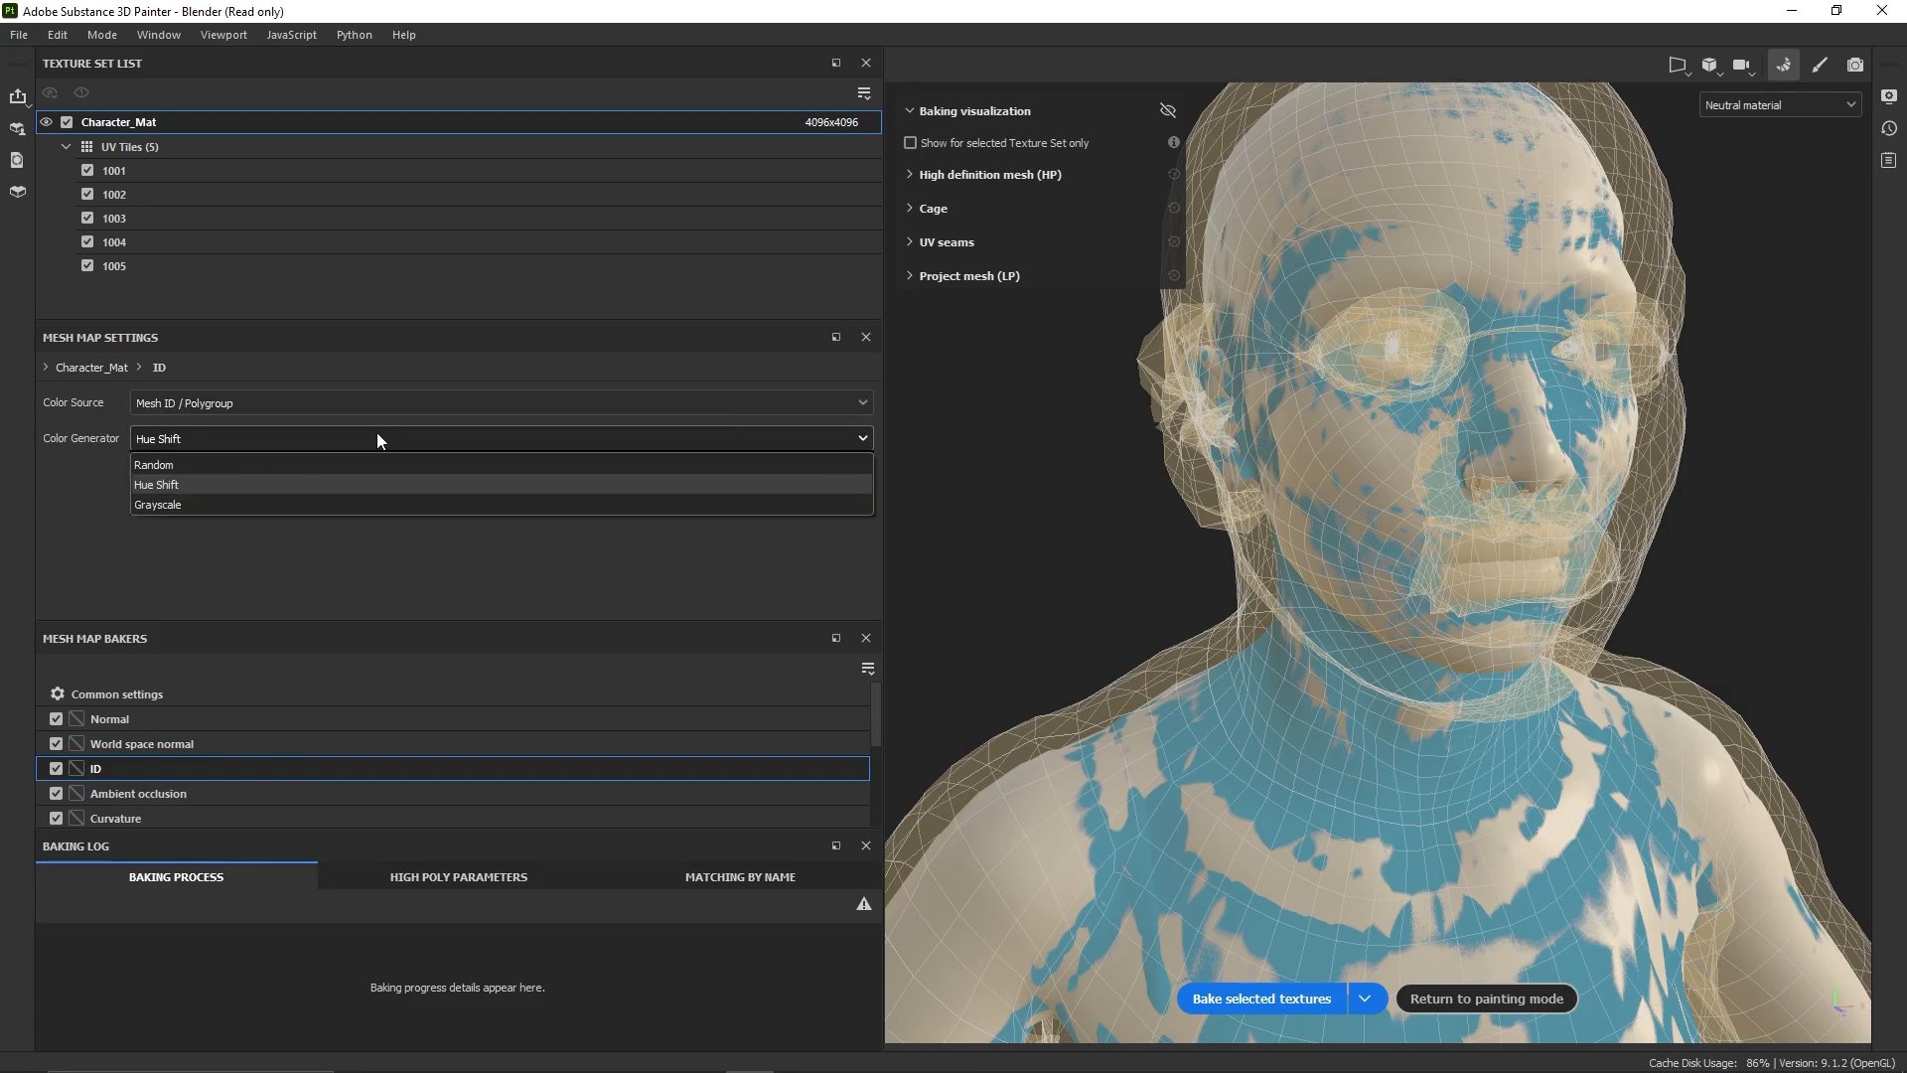
pyautogui.click(337, 466)
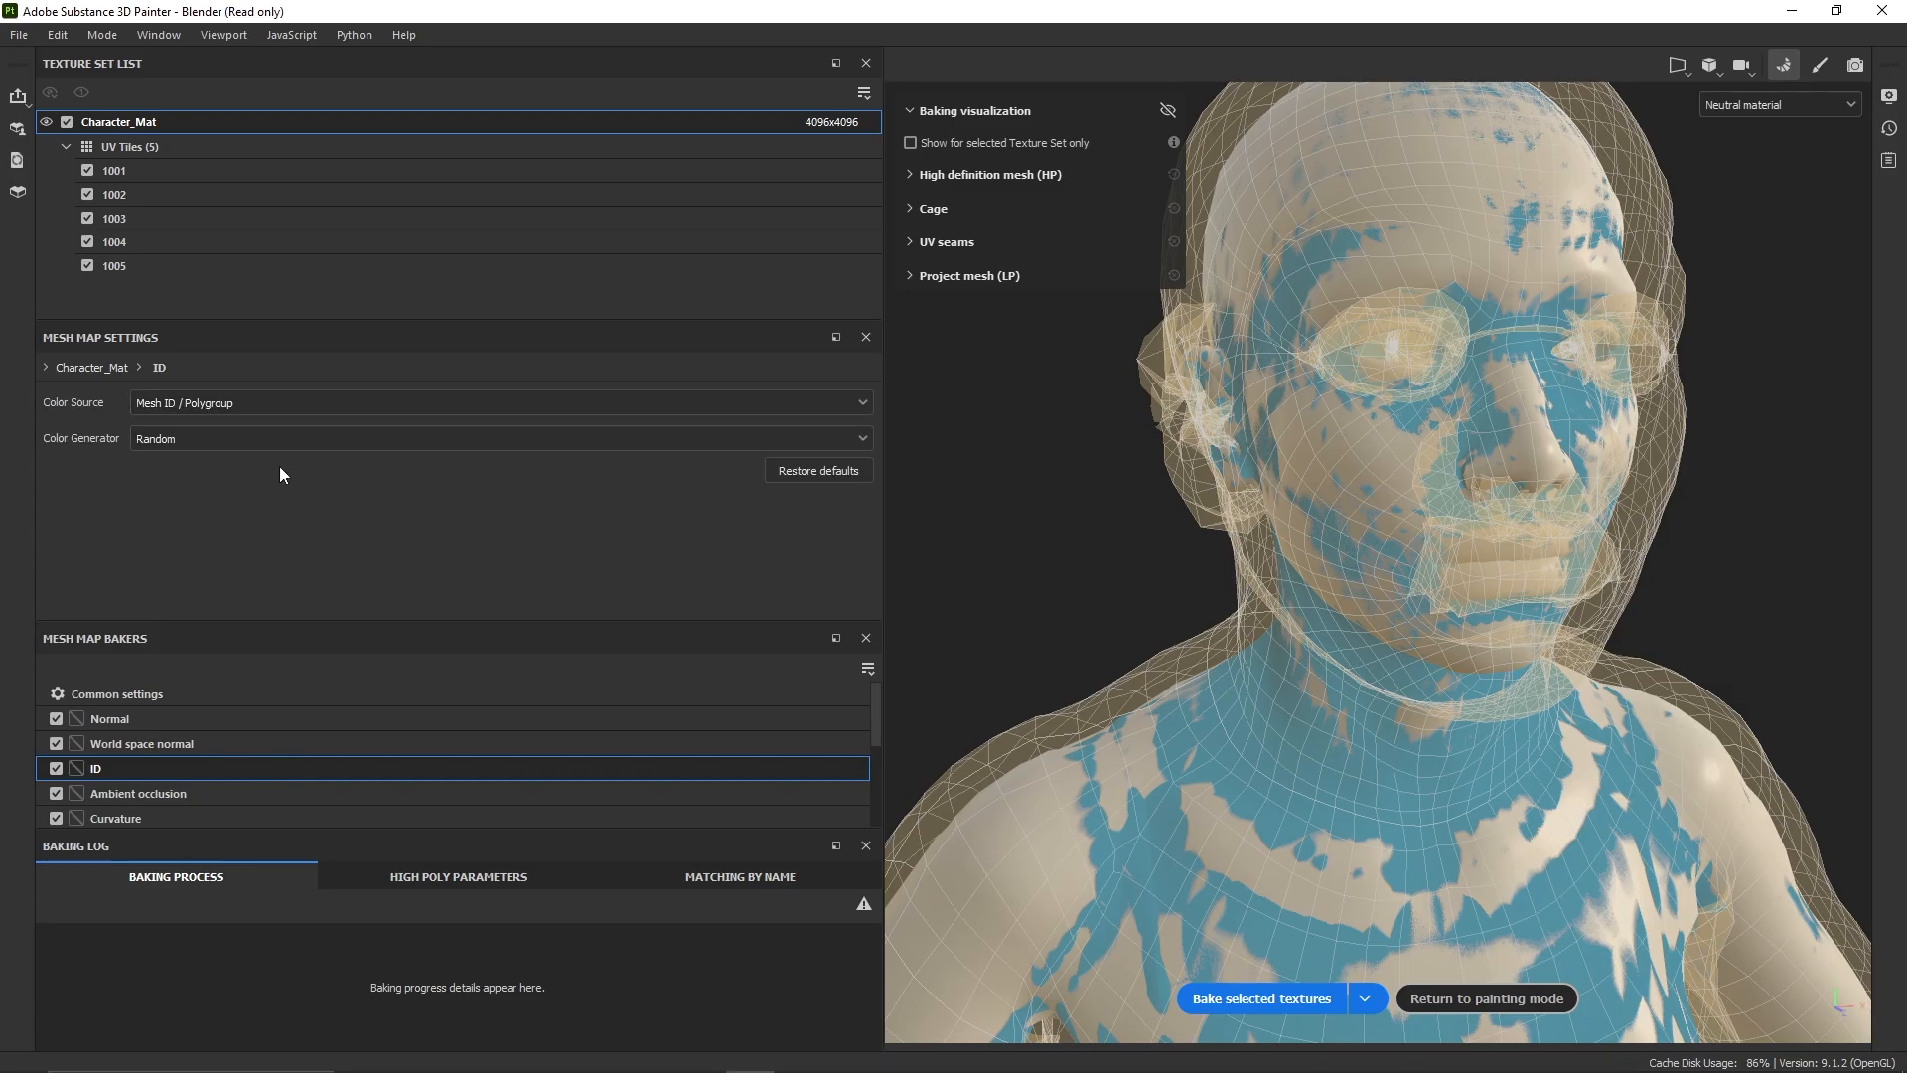
# - Review the Ambient occlusion baker's settings and set its Self Occlusion to Only Same Mesh Name
pyautogui.press('Down')
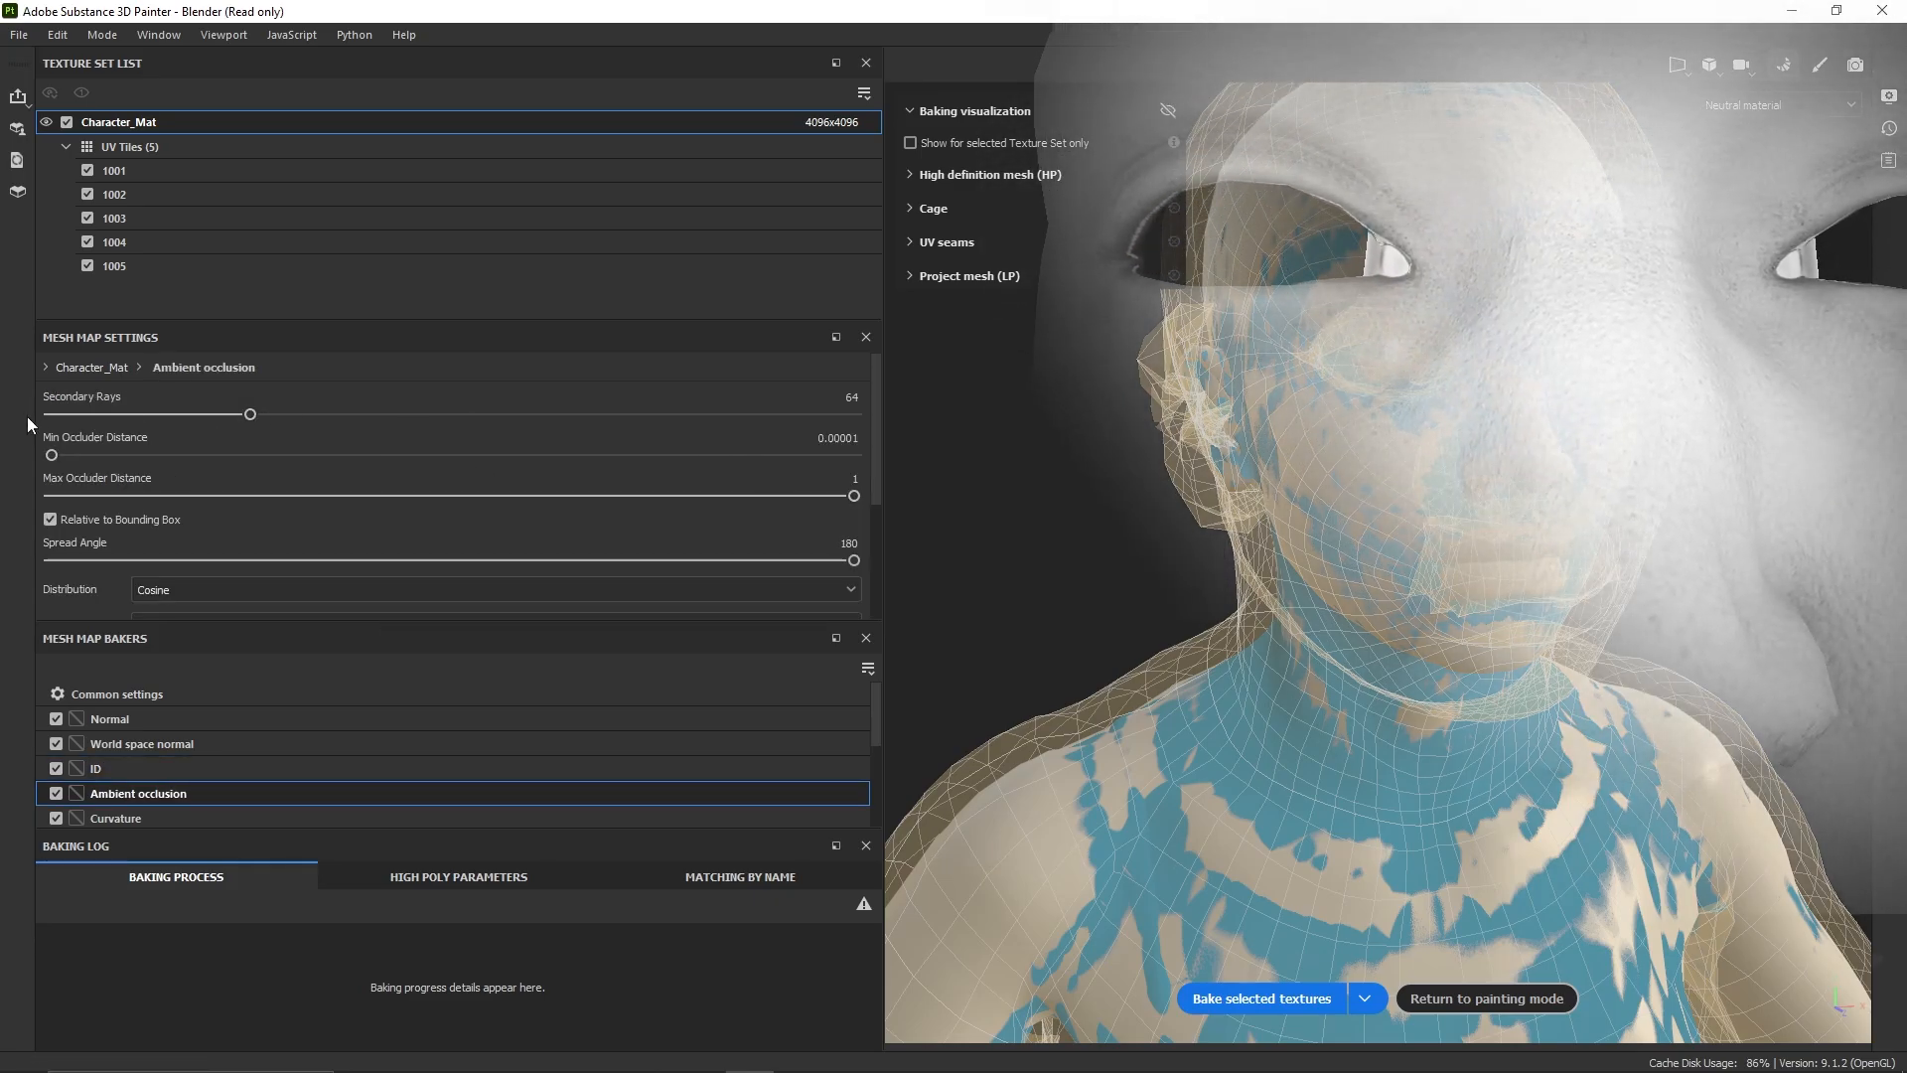
pyautogui.moveTo(253, 414); pyautogui.dragTo(249, 463)
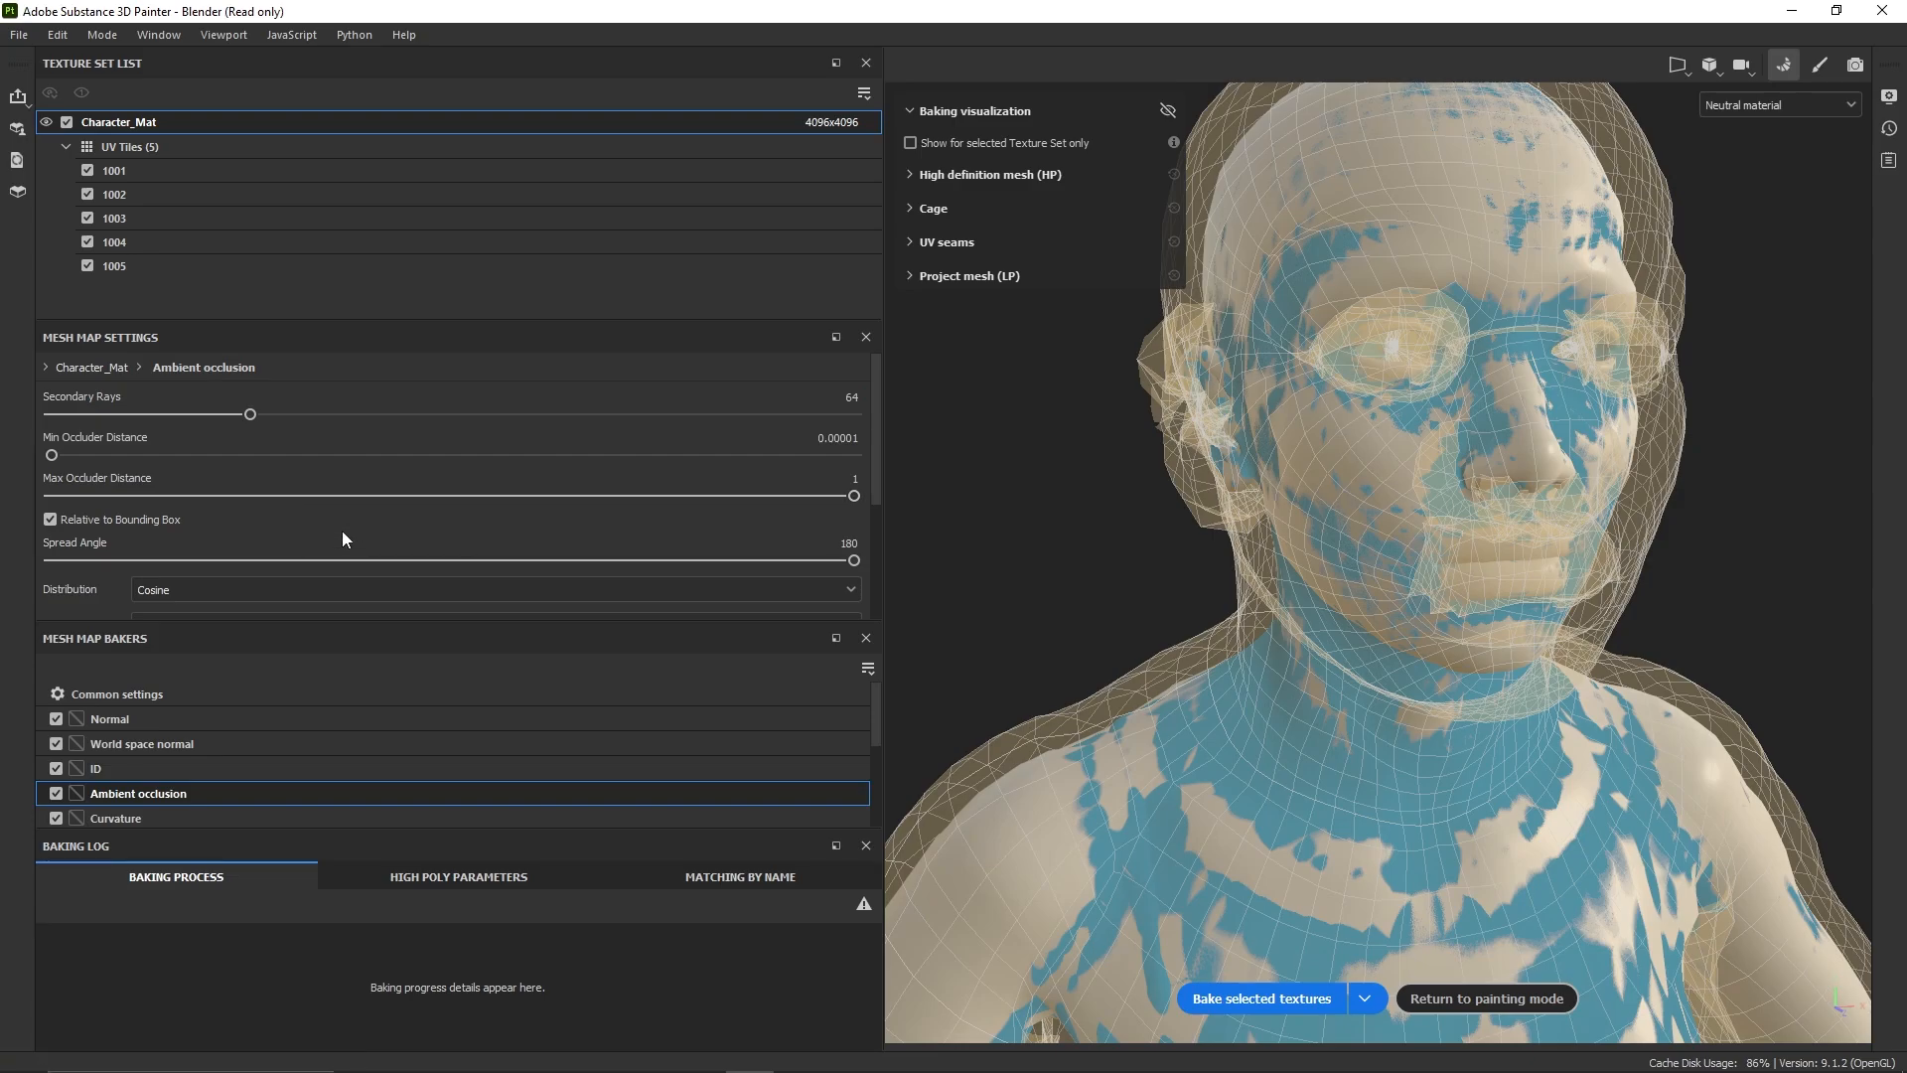
pyautogui.scroll(-3, 342, 530)
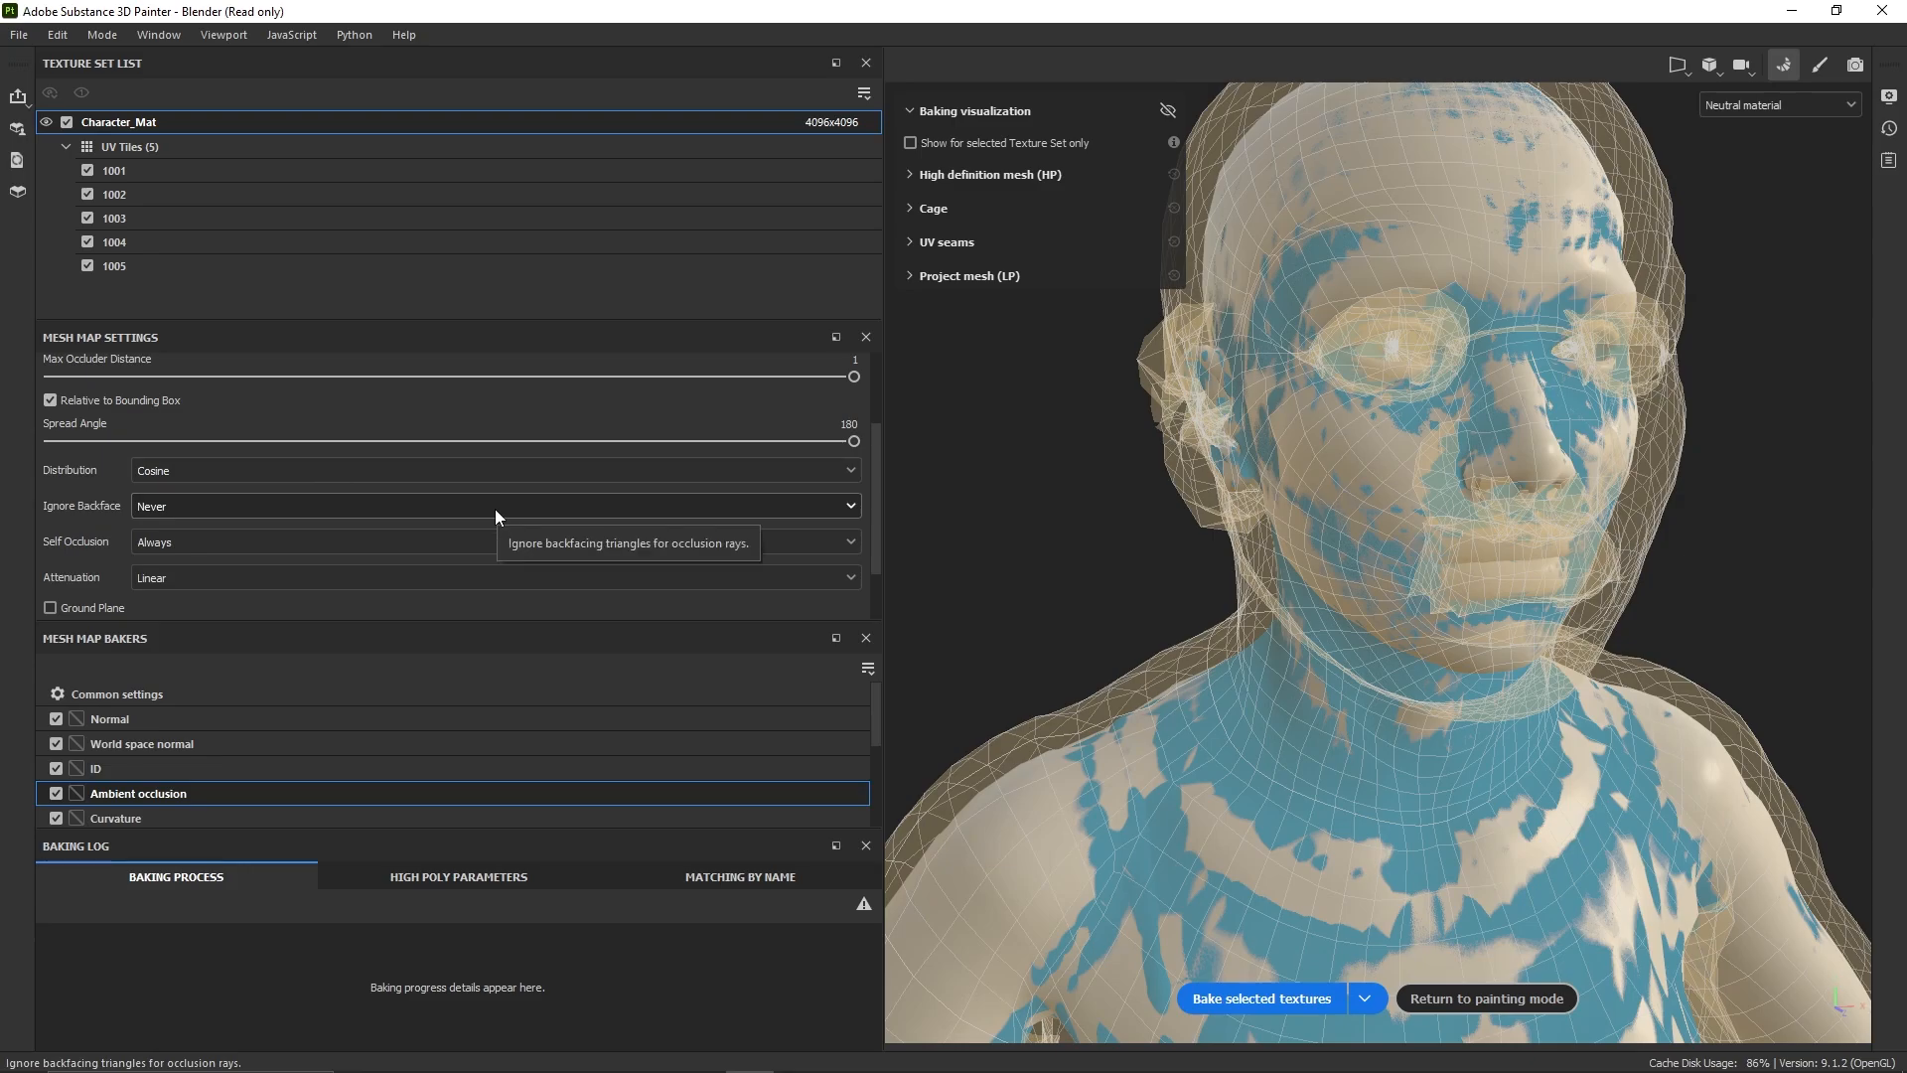
pyautogui.click(455, 544)
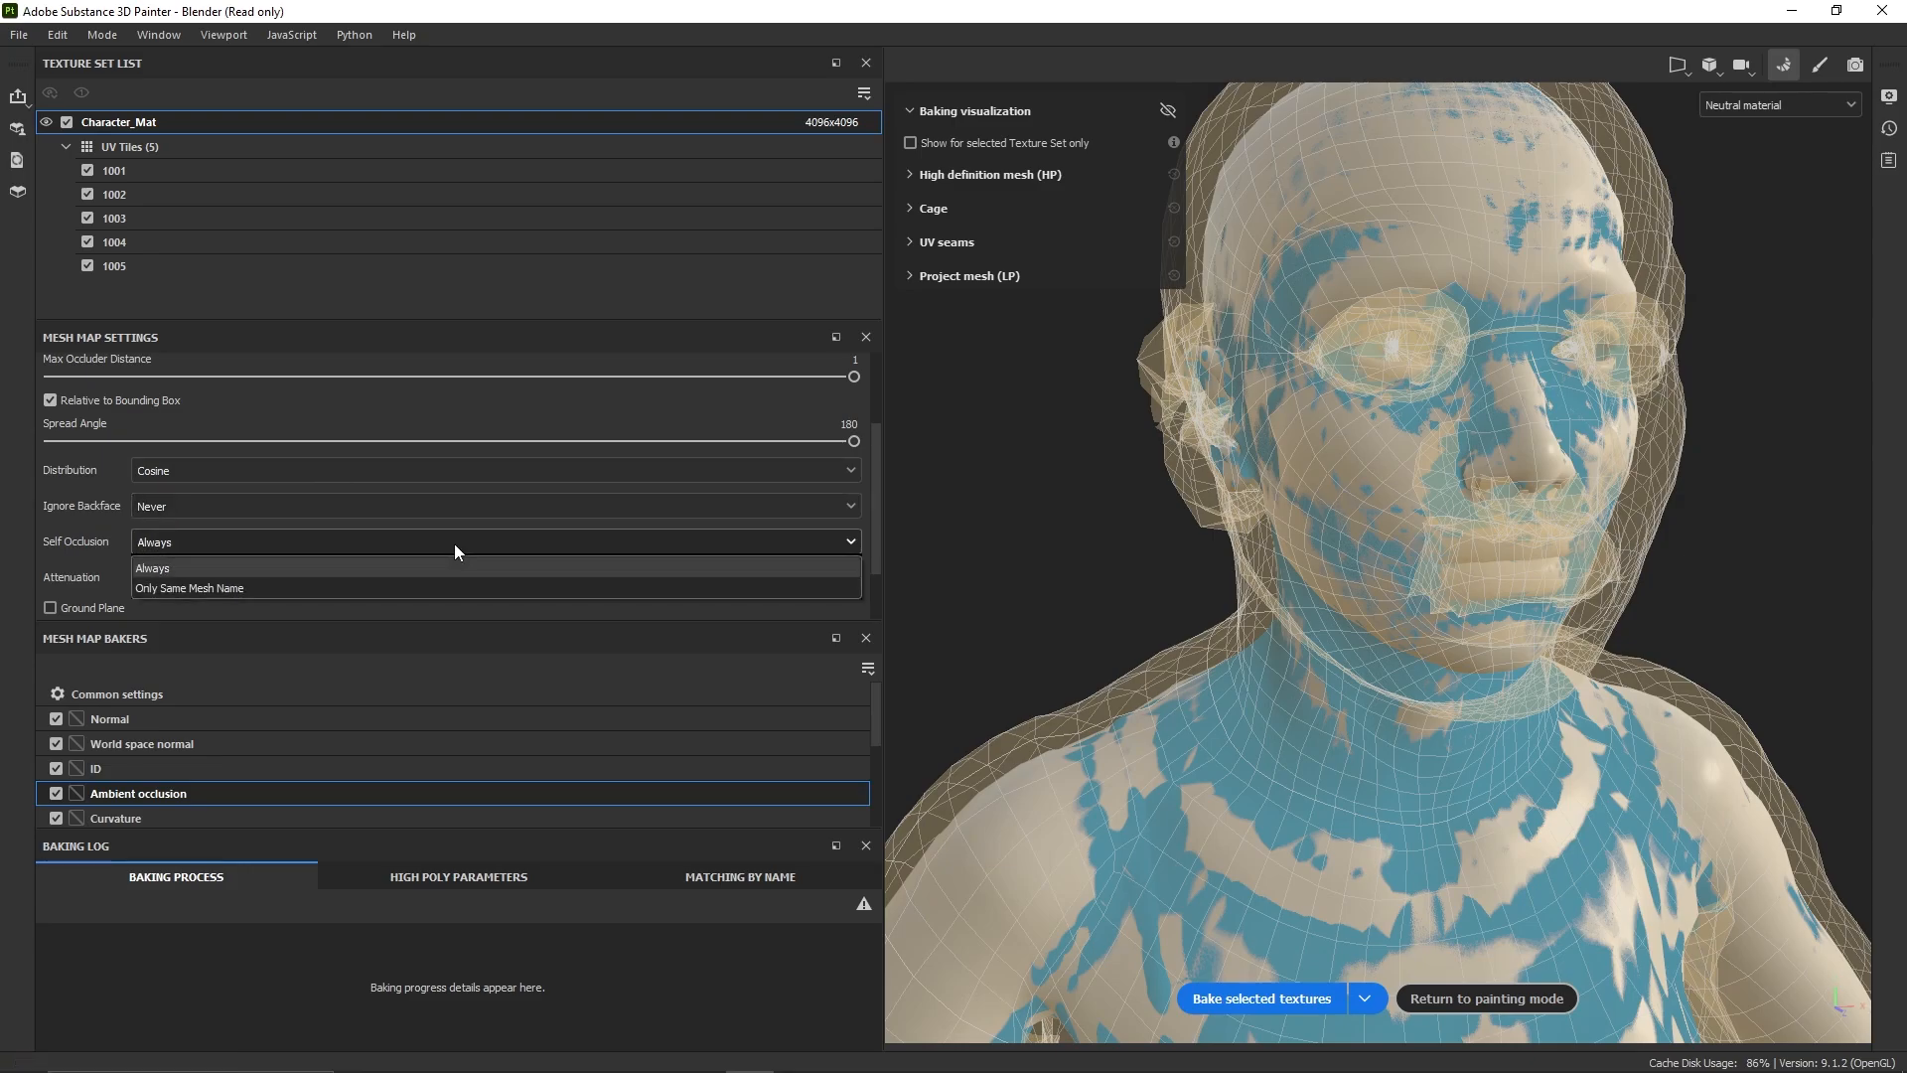
pyautogui.click(230, 585)
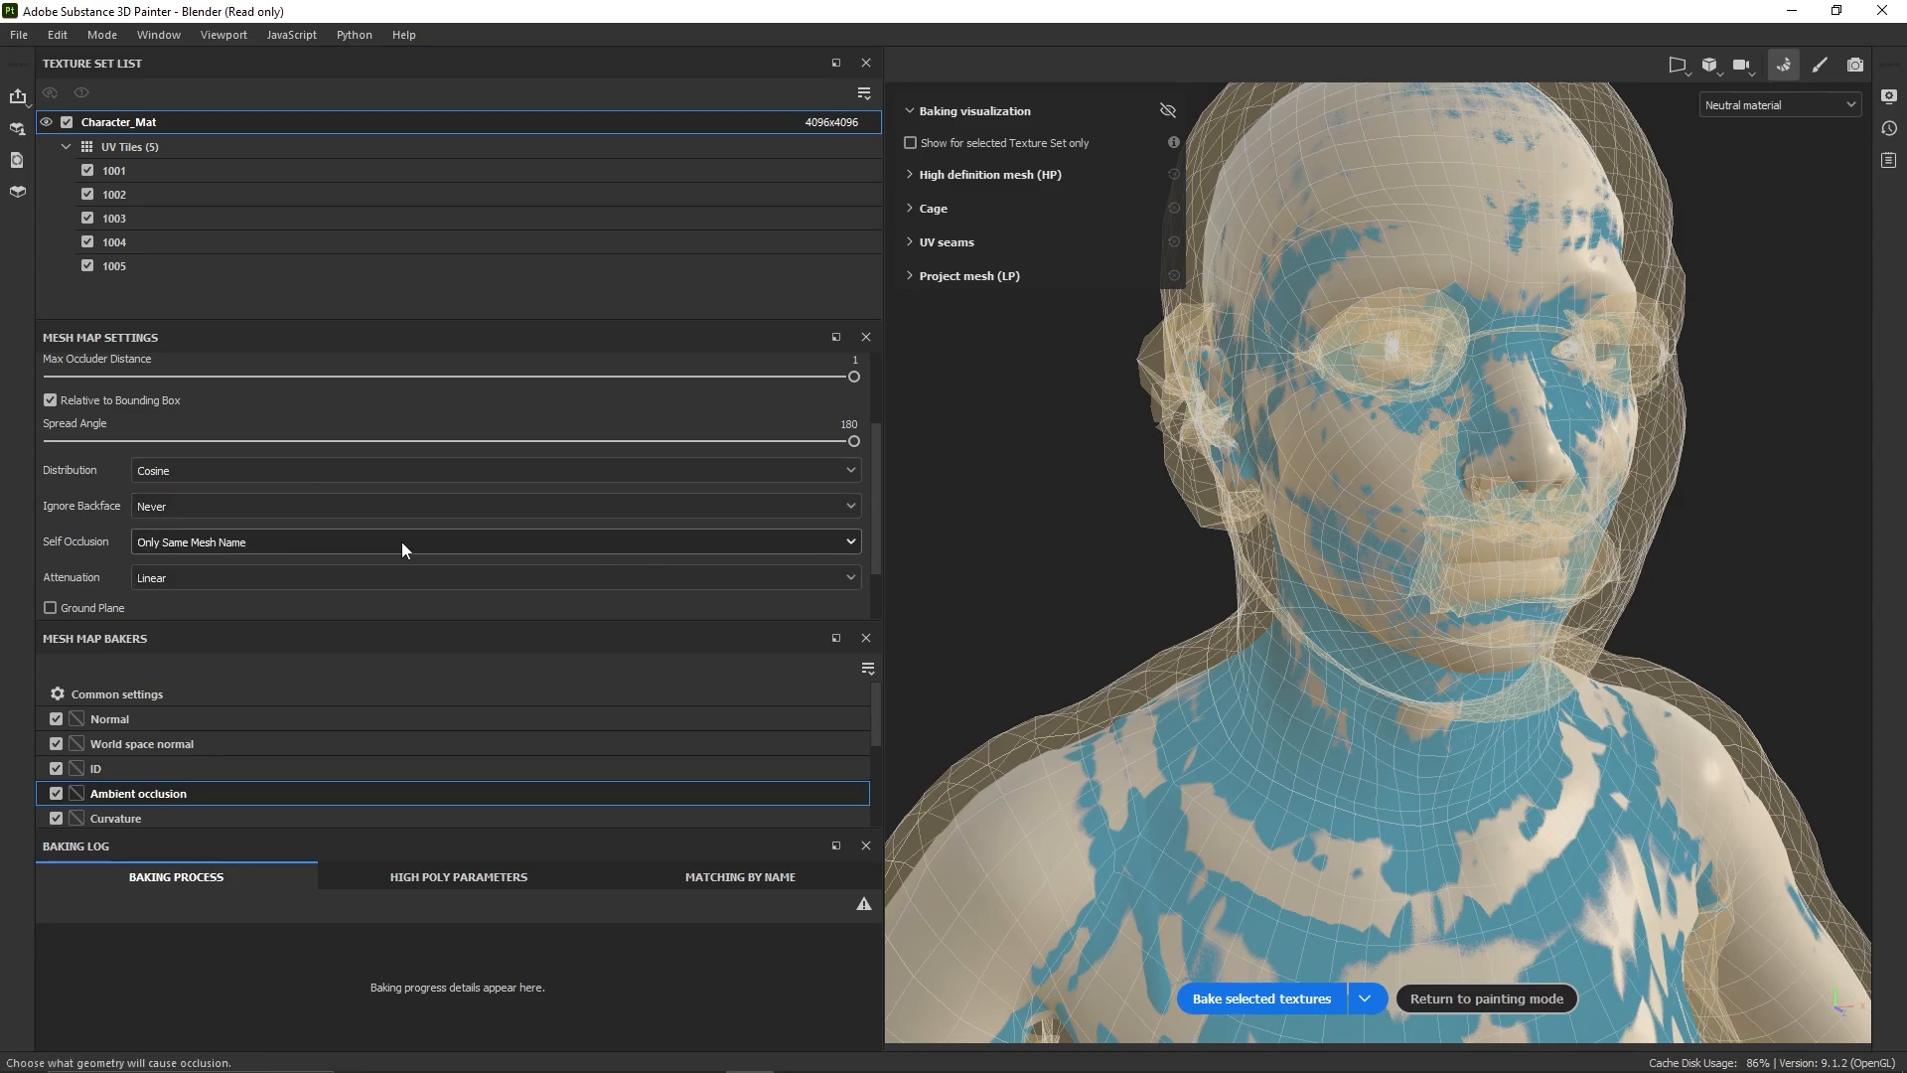
pyautogui.scroll(-2, 87, 533)
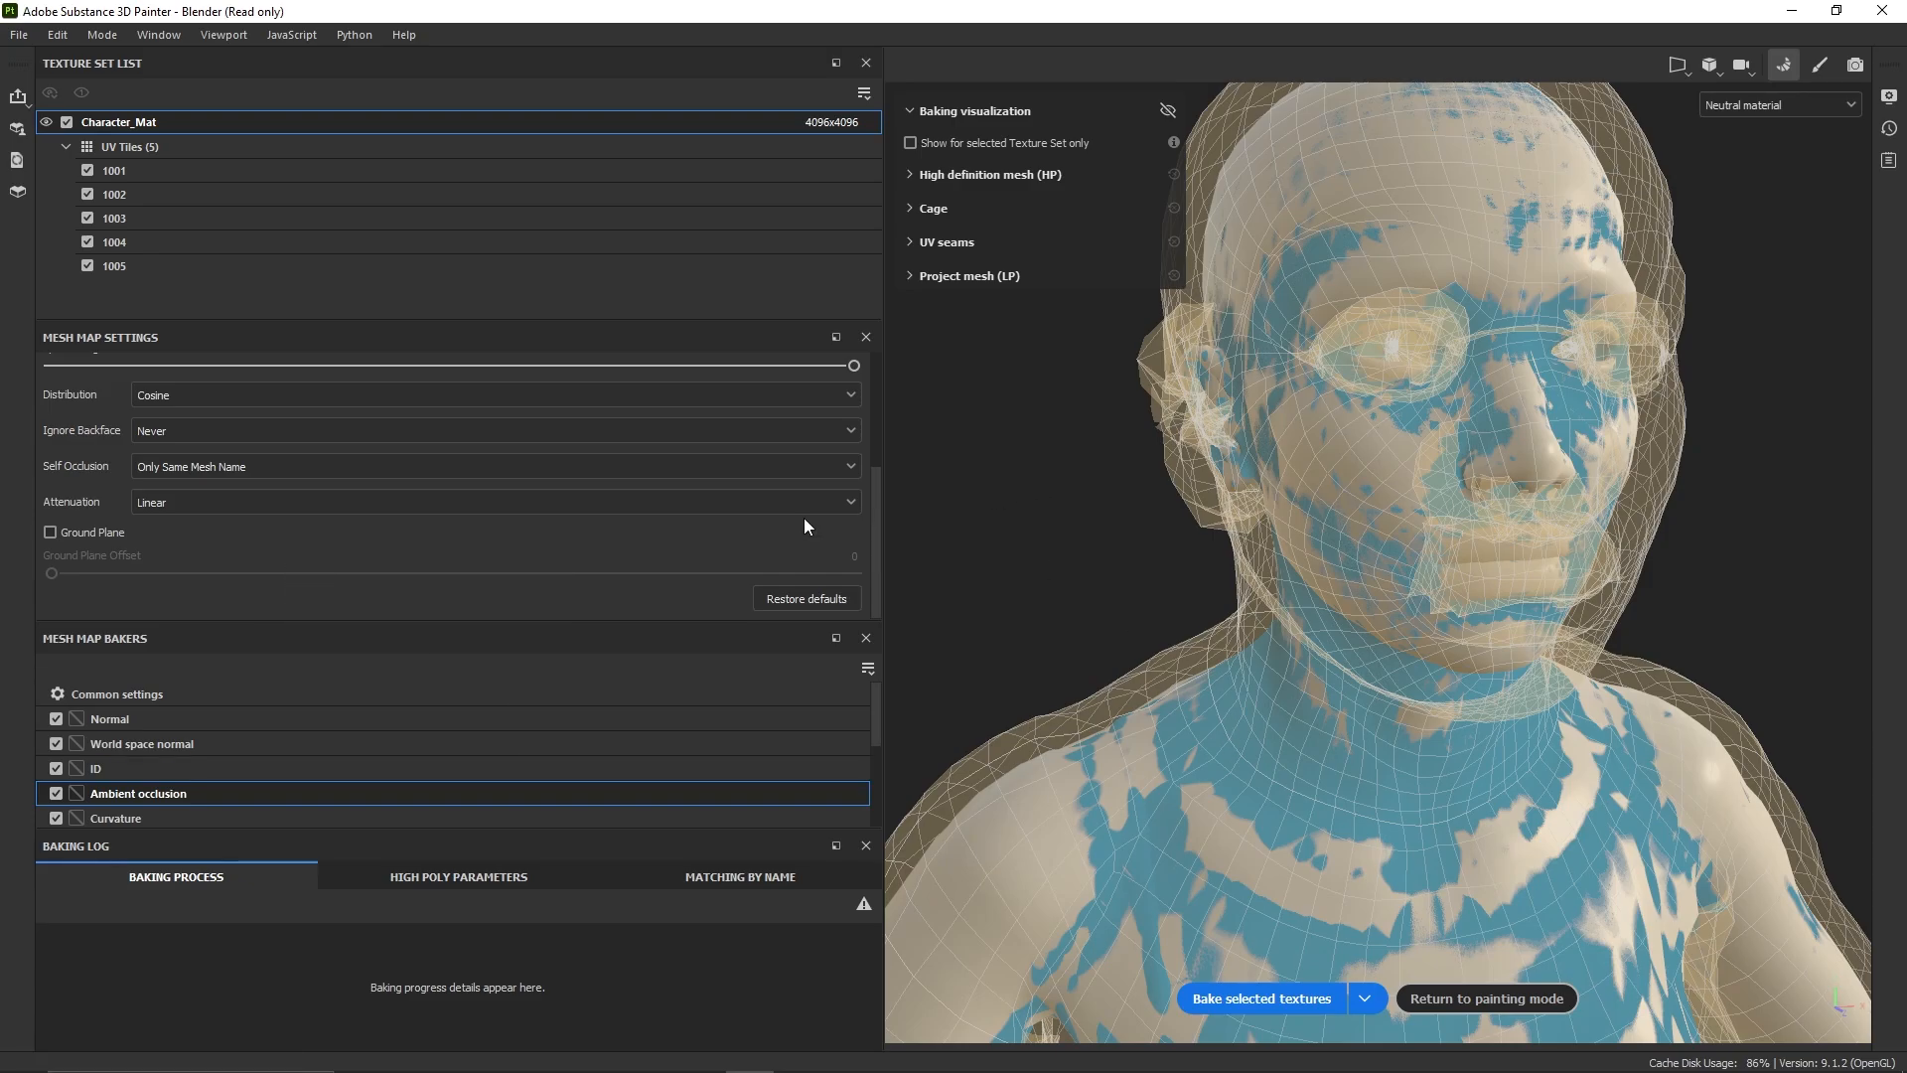
# - Review the Curvature baker's method options and set its Self Intersection to Only Same Mesh Name
pyautogui.scroll(-1, 121, 710)
pyautogui.click(121, 743)
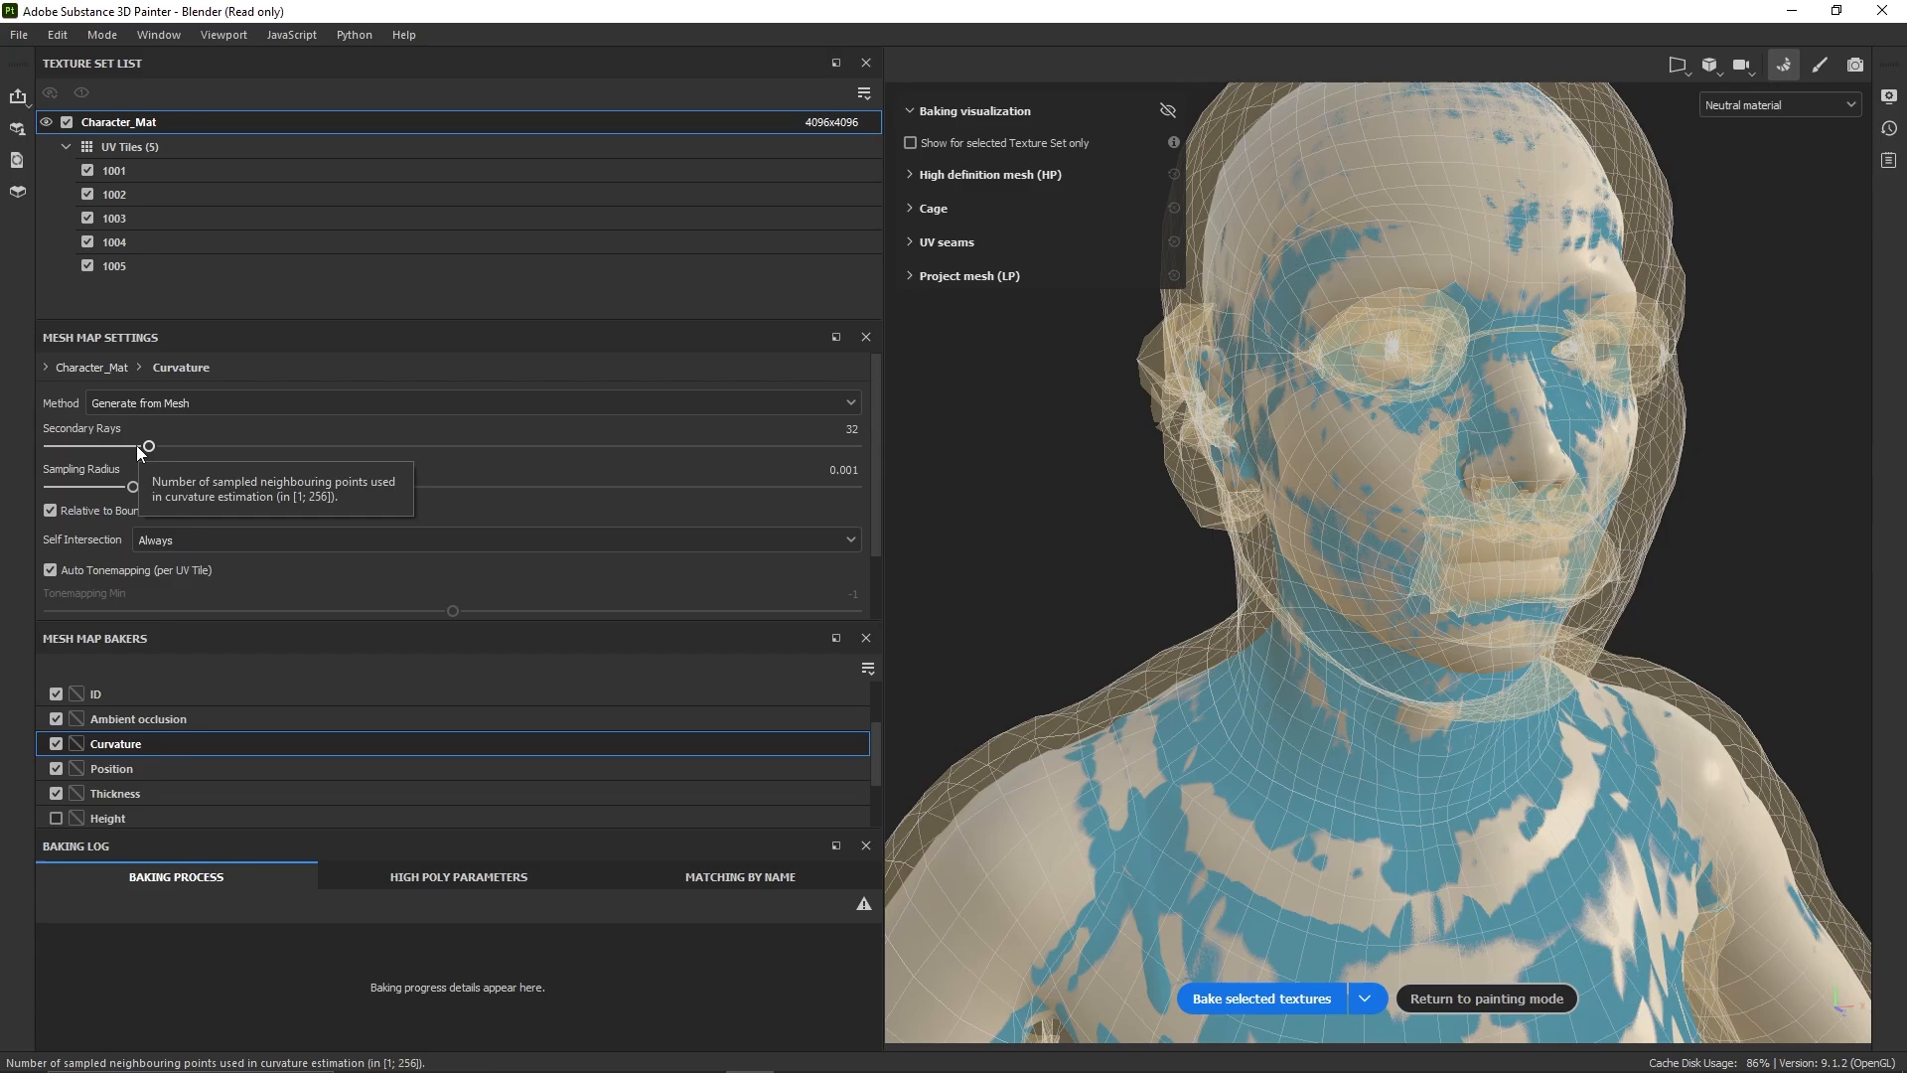
pyautogui.click(258, 403)
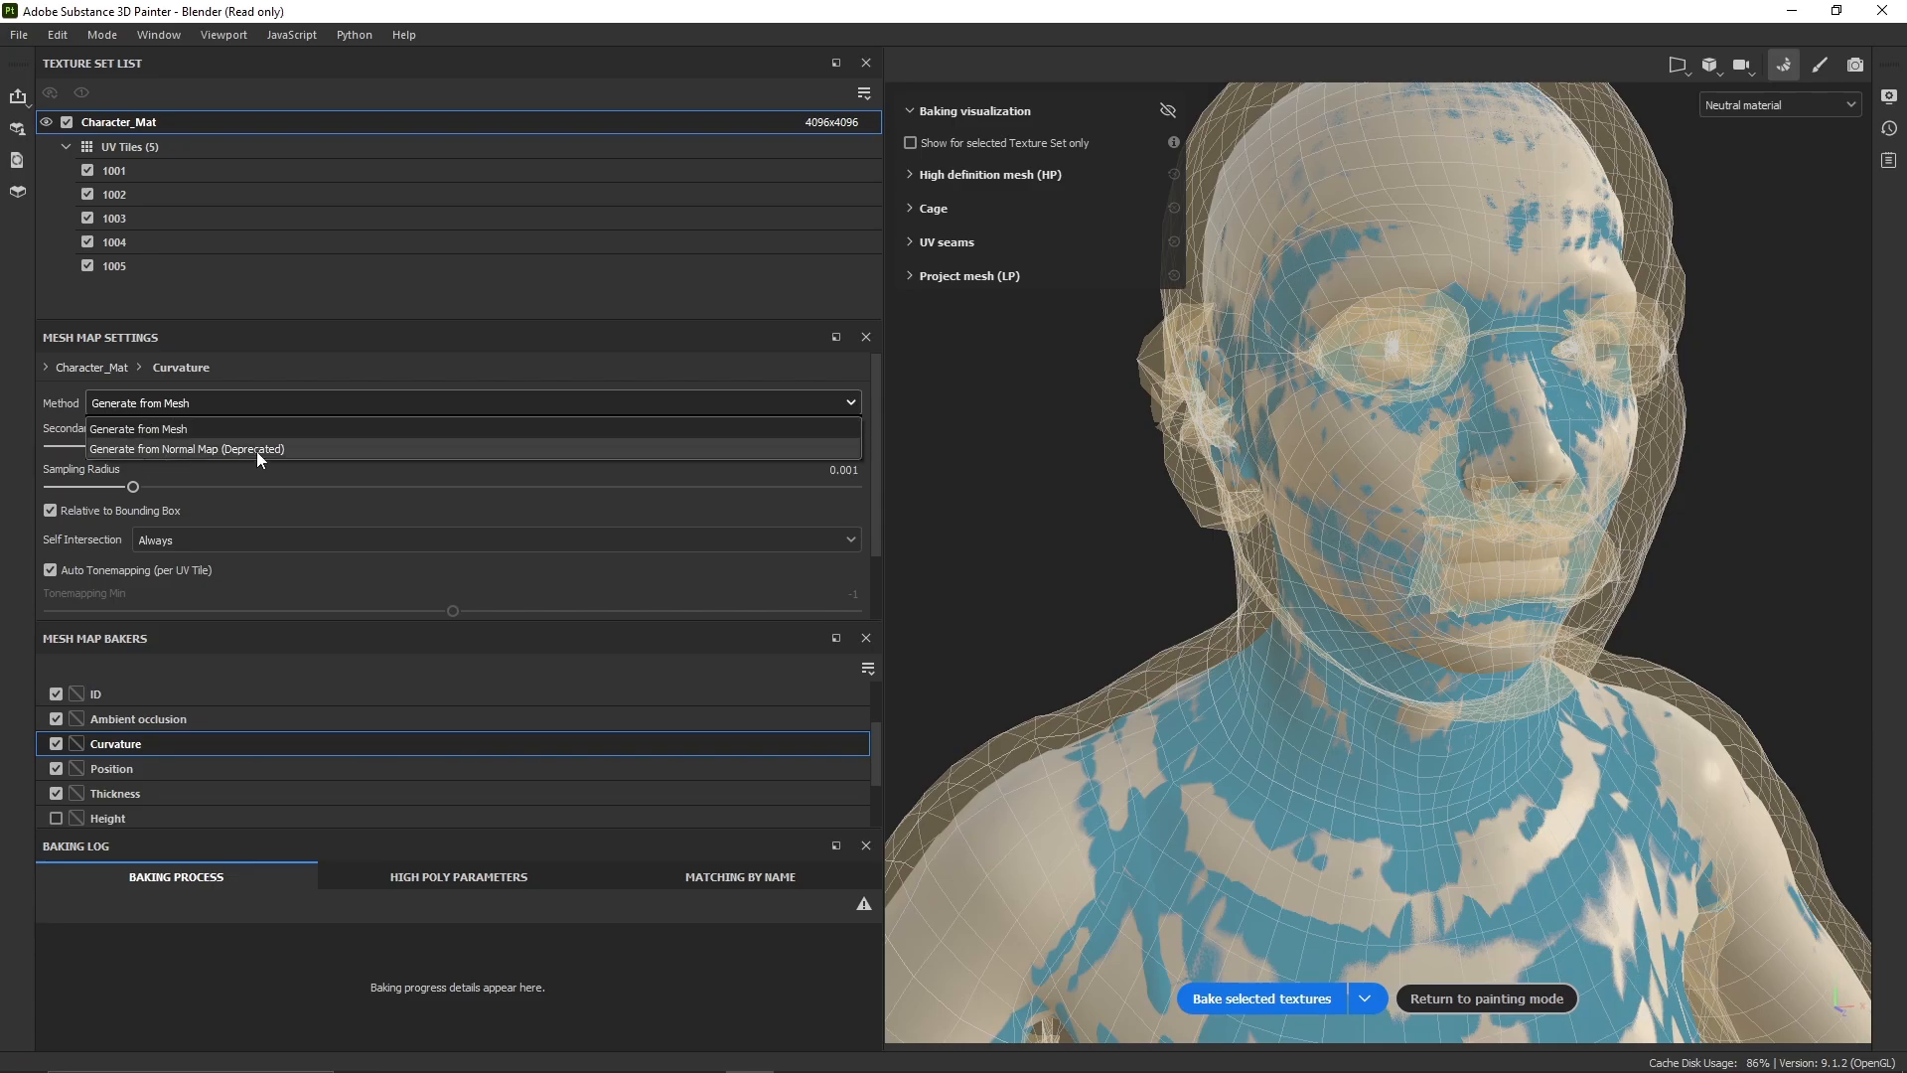
pyautogui.press('Escape')
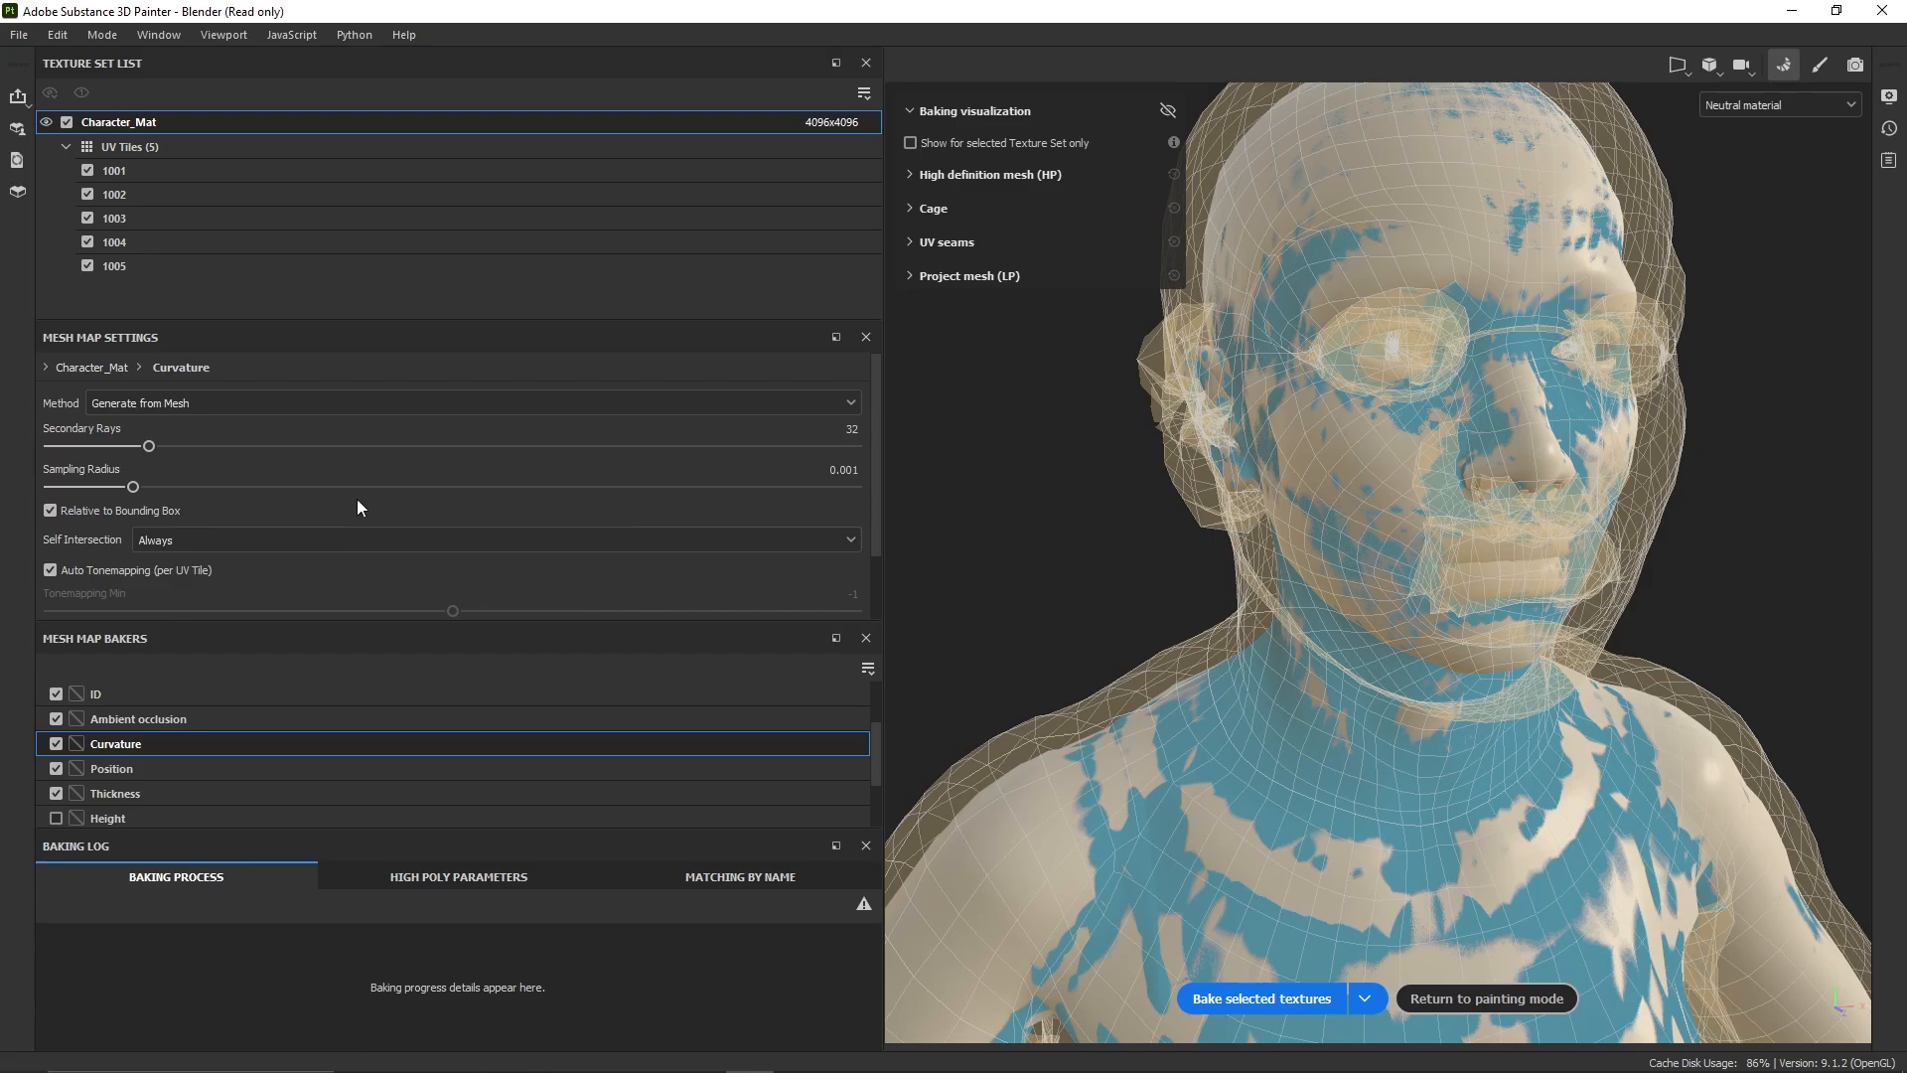
pyautogui.click(298, 539)
pyautogui.click(282, 581)
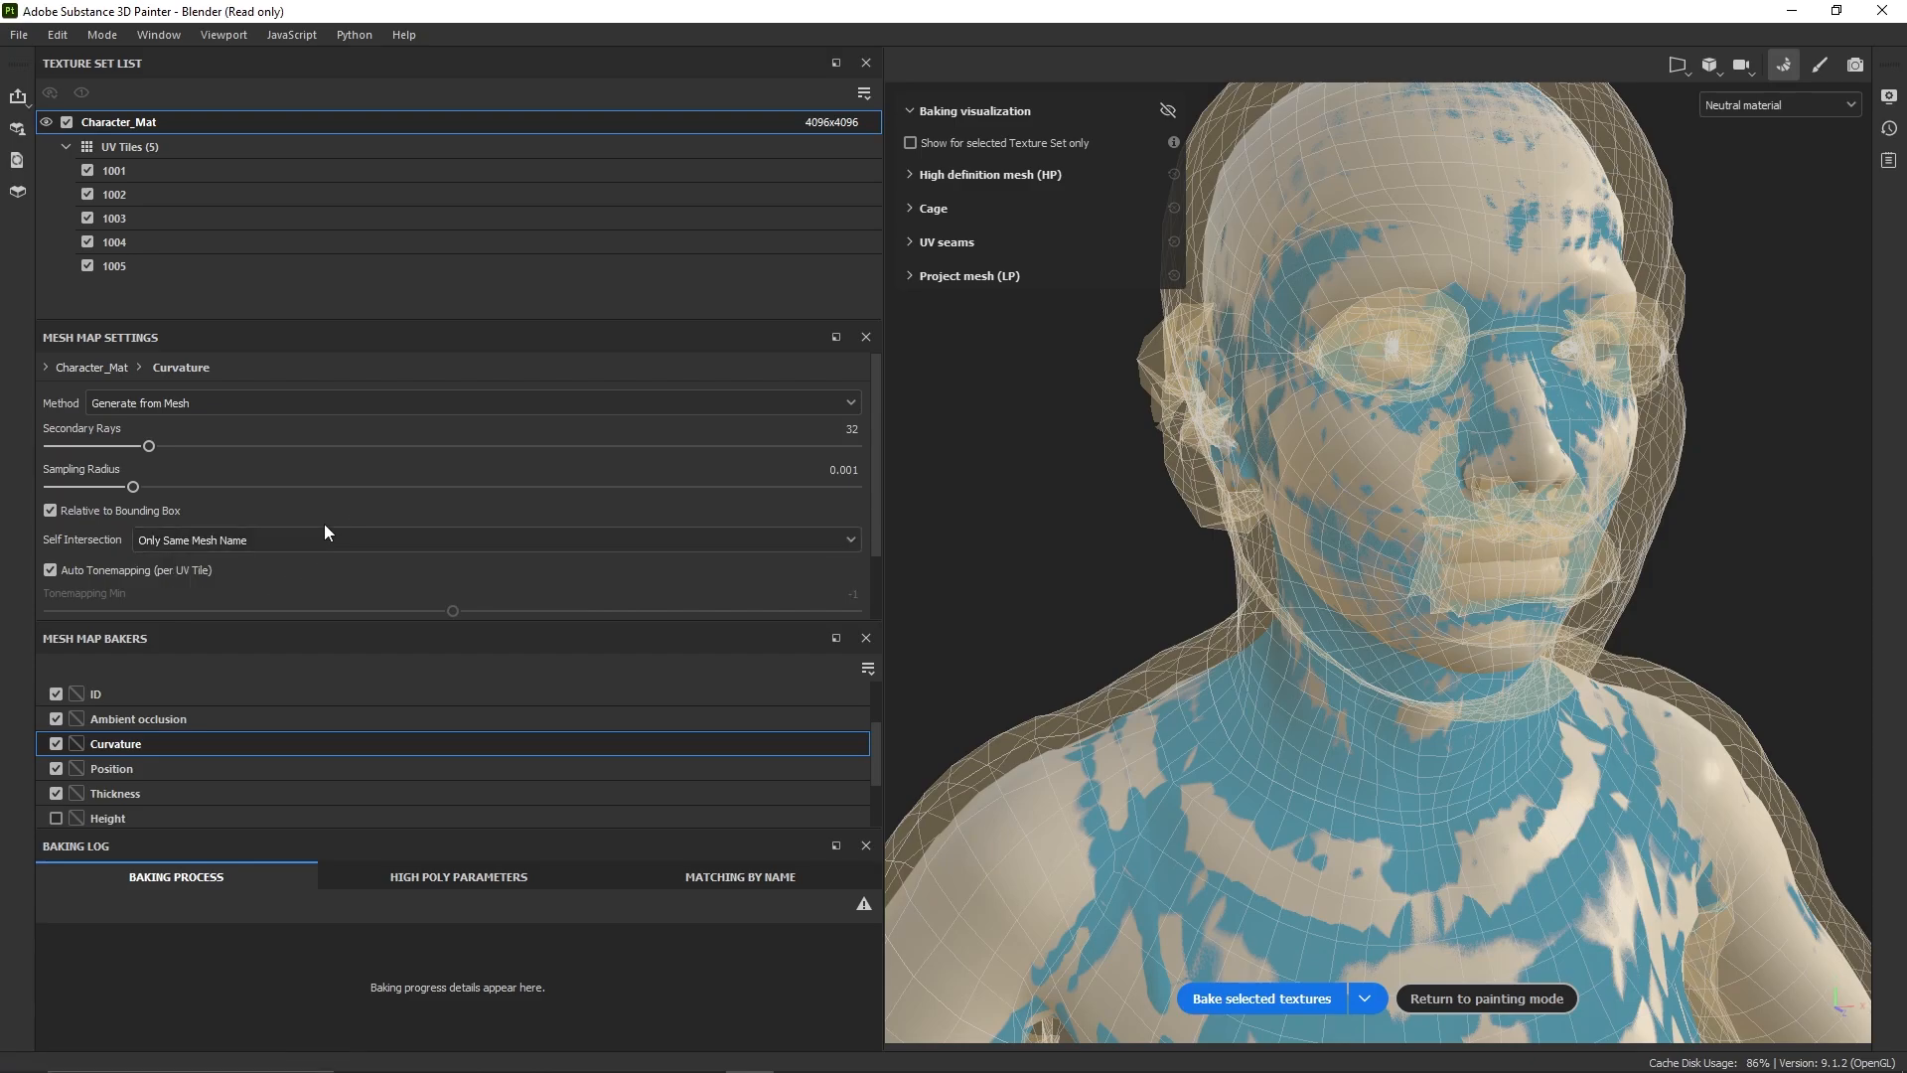
pyautogui.scroll(-1, 320, 524)
# - Review the settings of the Position and Thickness bakers
pyautogui.press('Down')
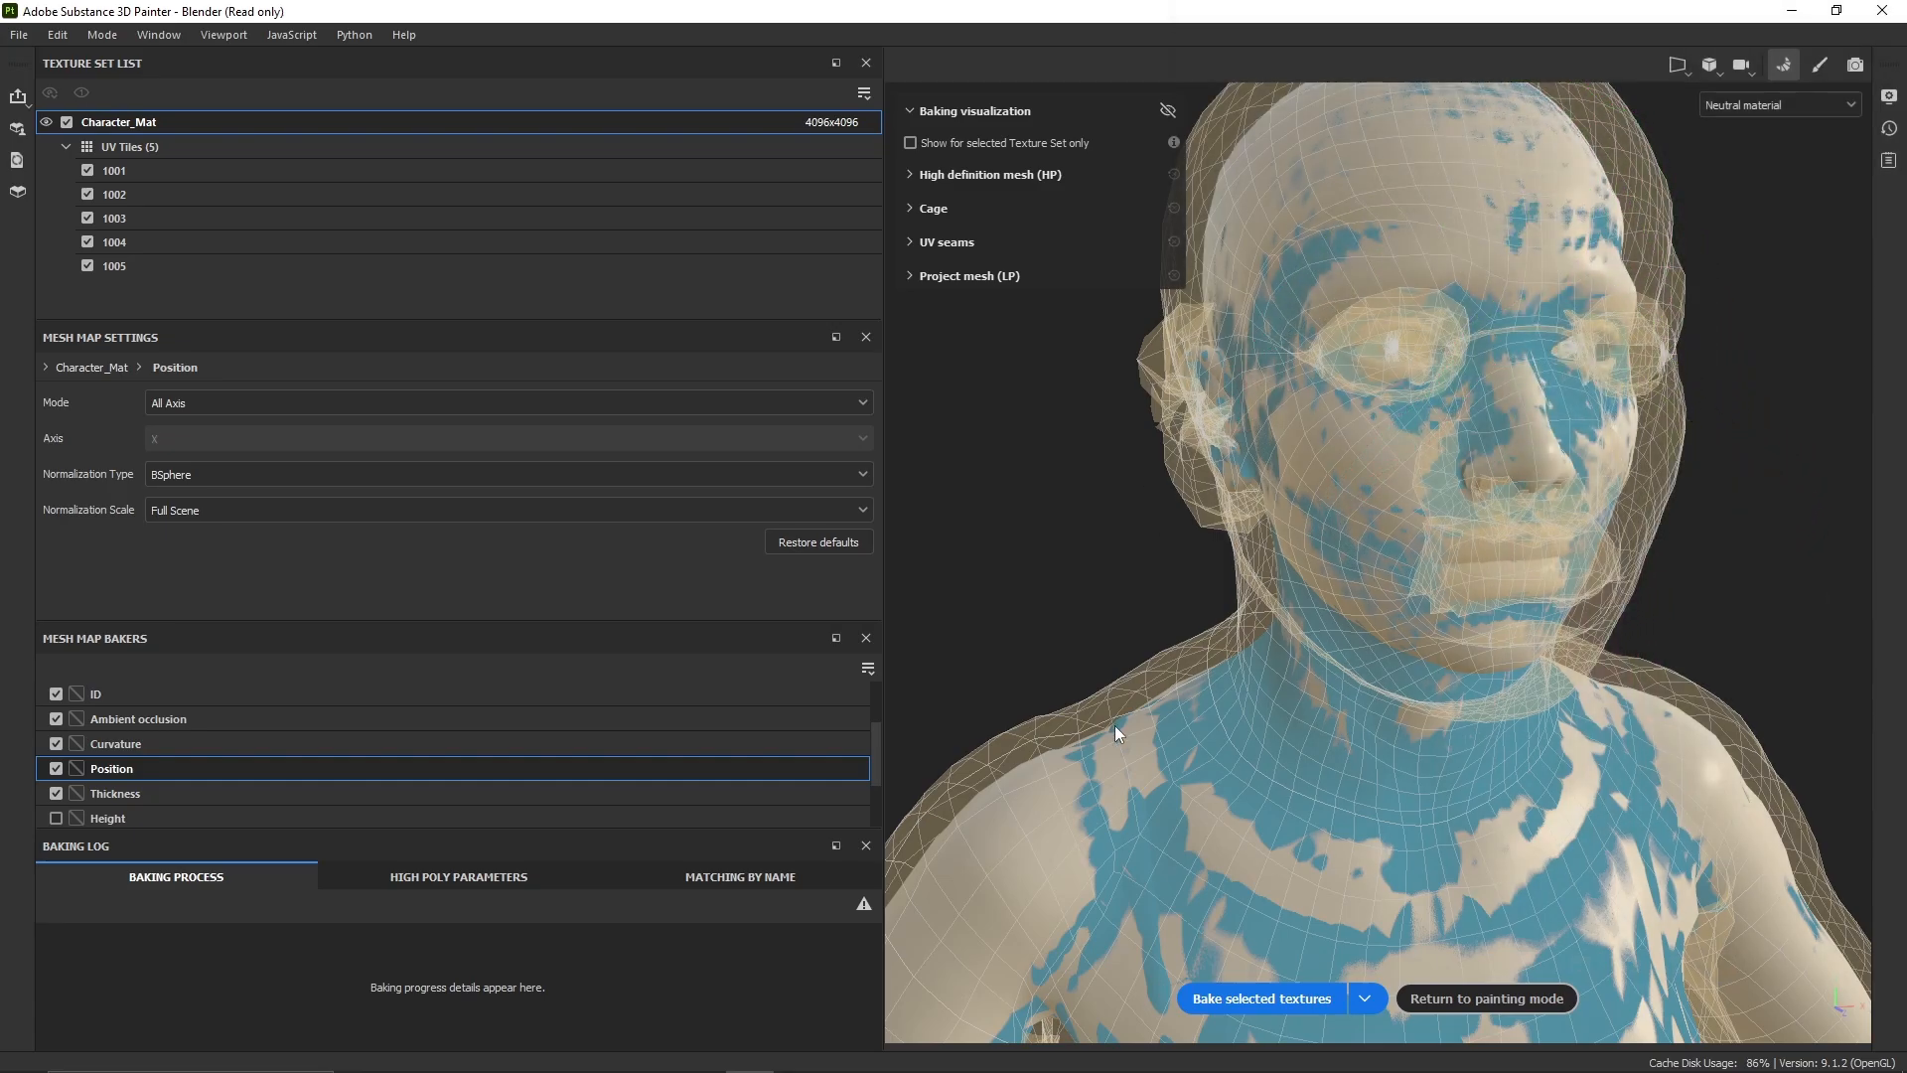
pyautogui.press('Down')
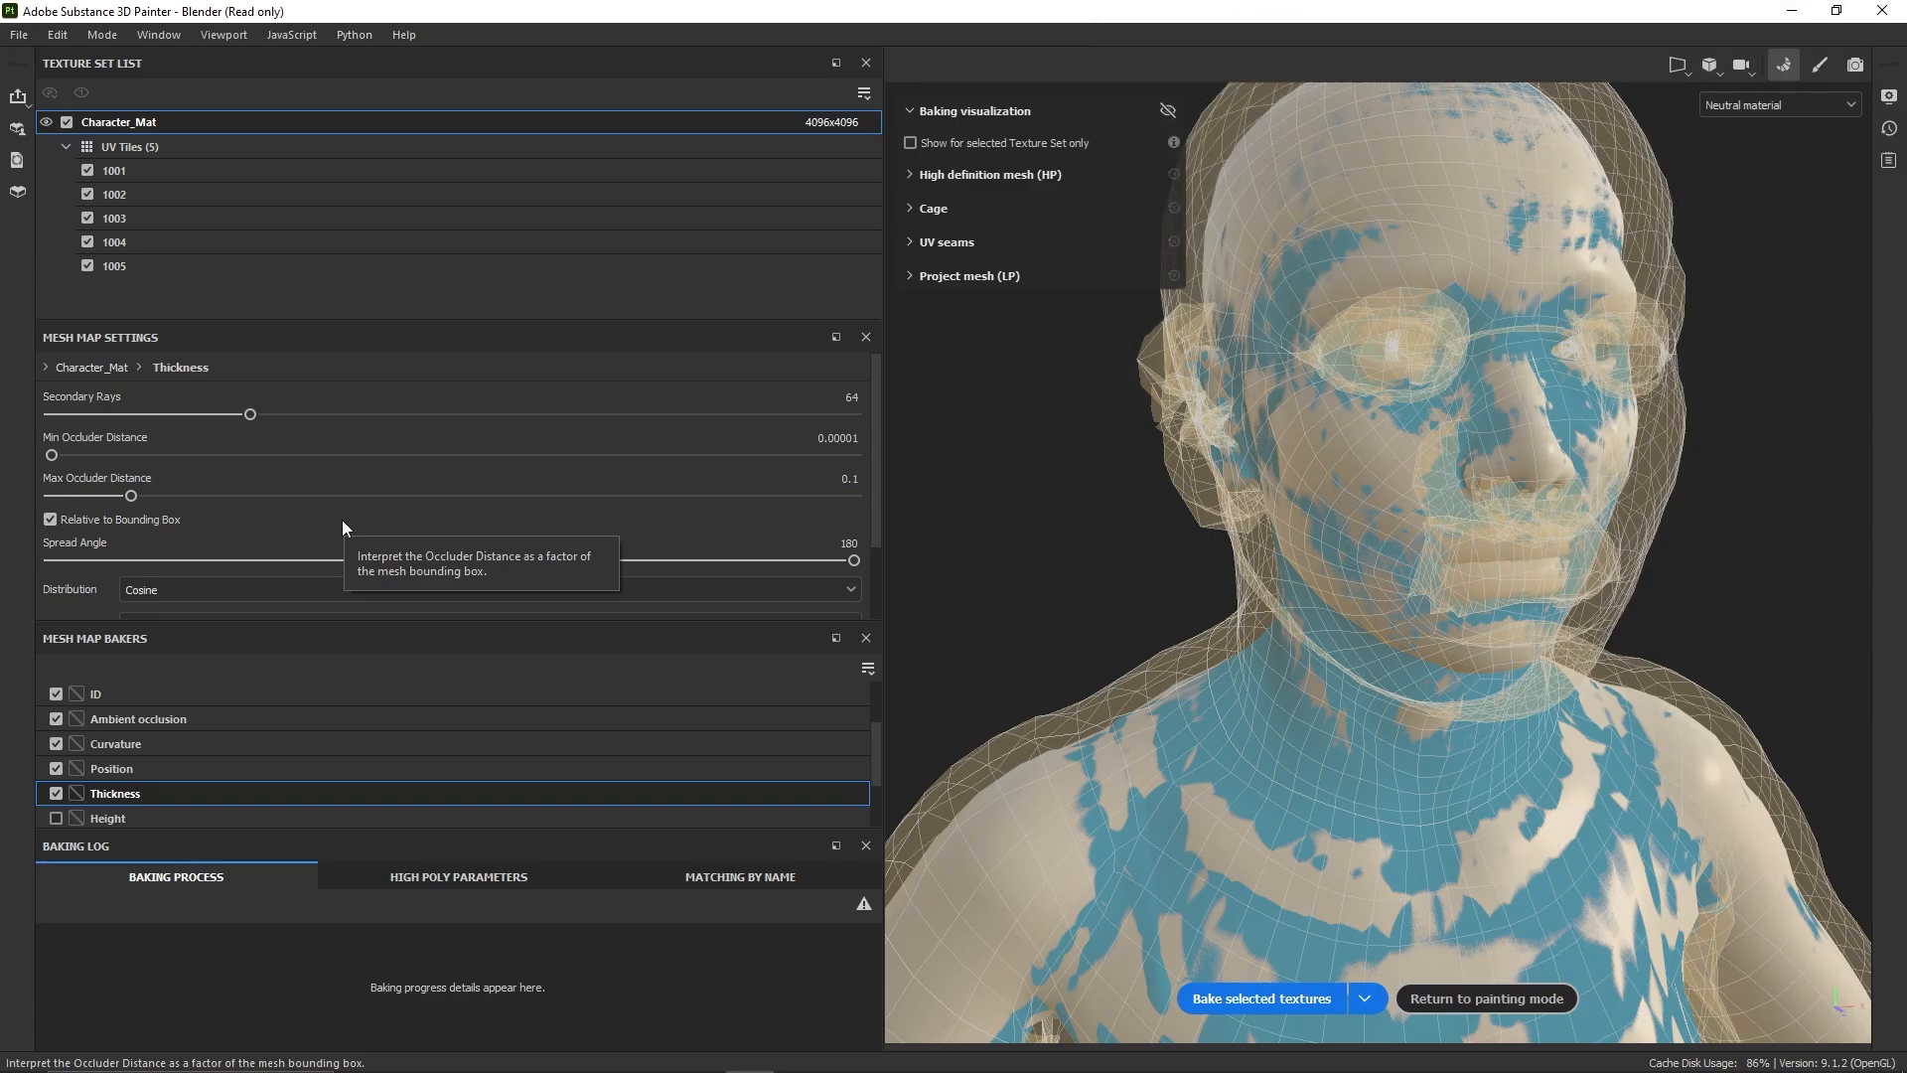
pyautogui.scroll(-2, 341, 521)
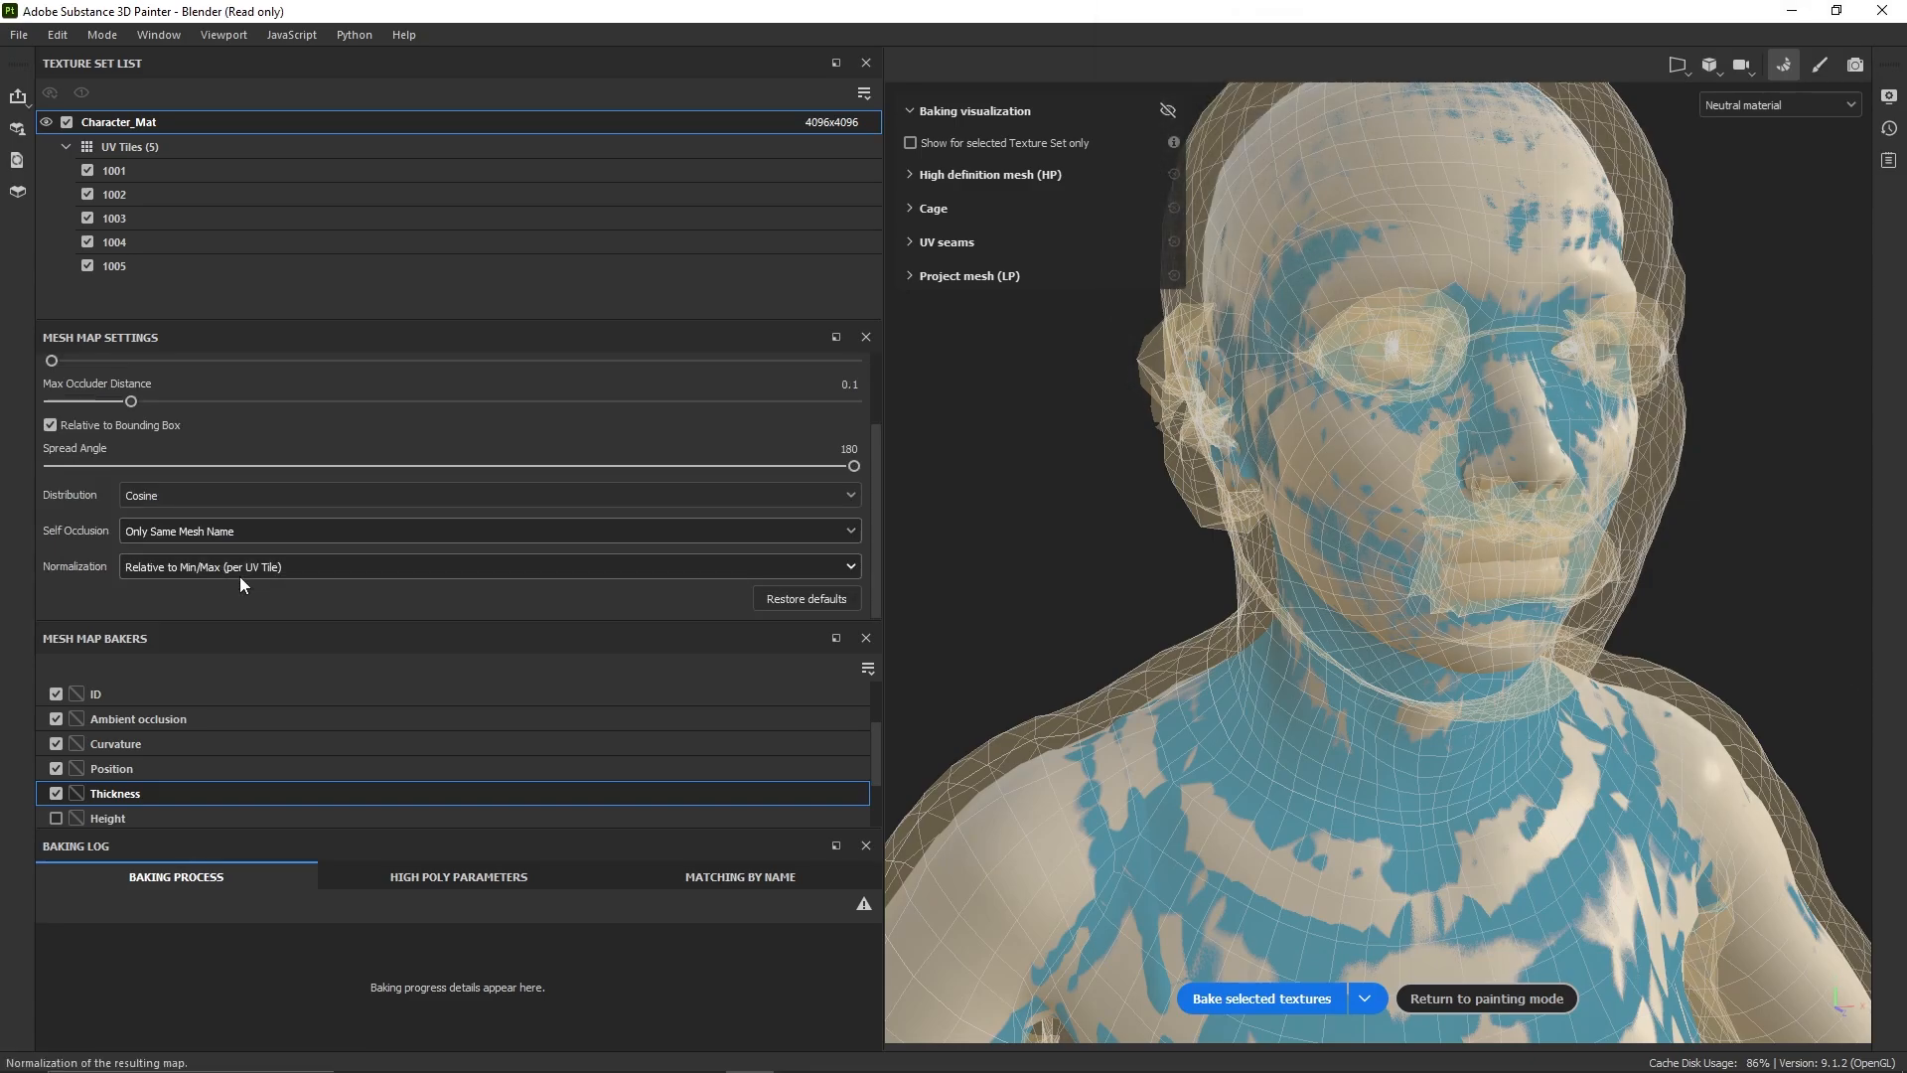
# - Show the Height baker's settings and enable it for baking
pyautogui.scroll(-1, 62, 749)
pyautogui.click(61, 749)
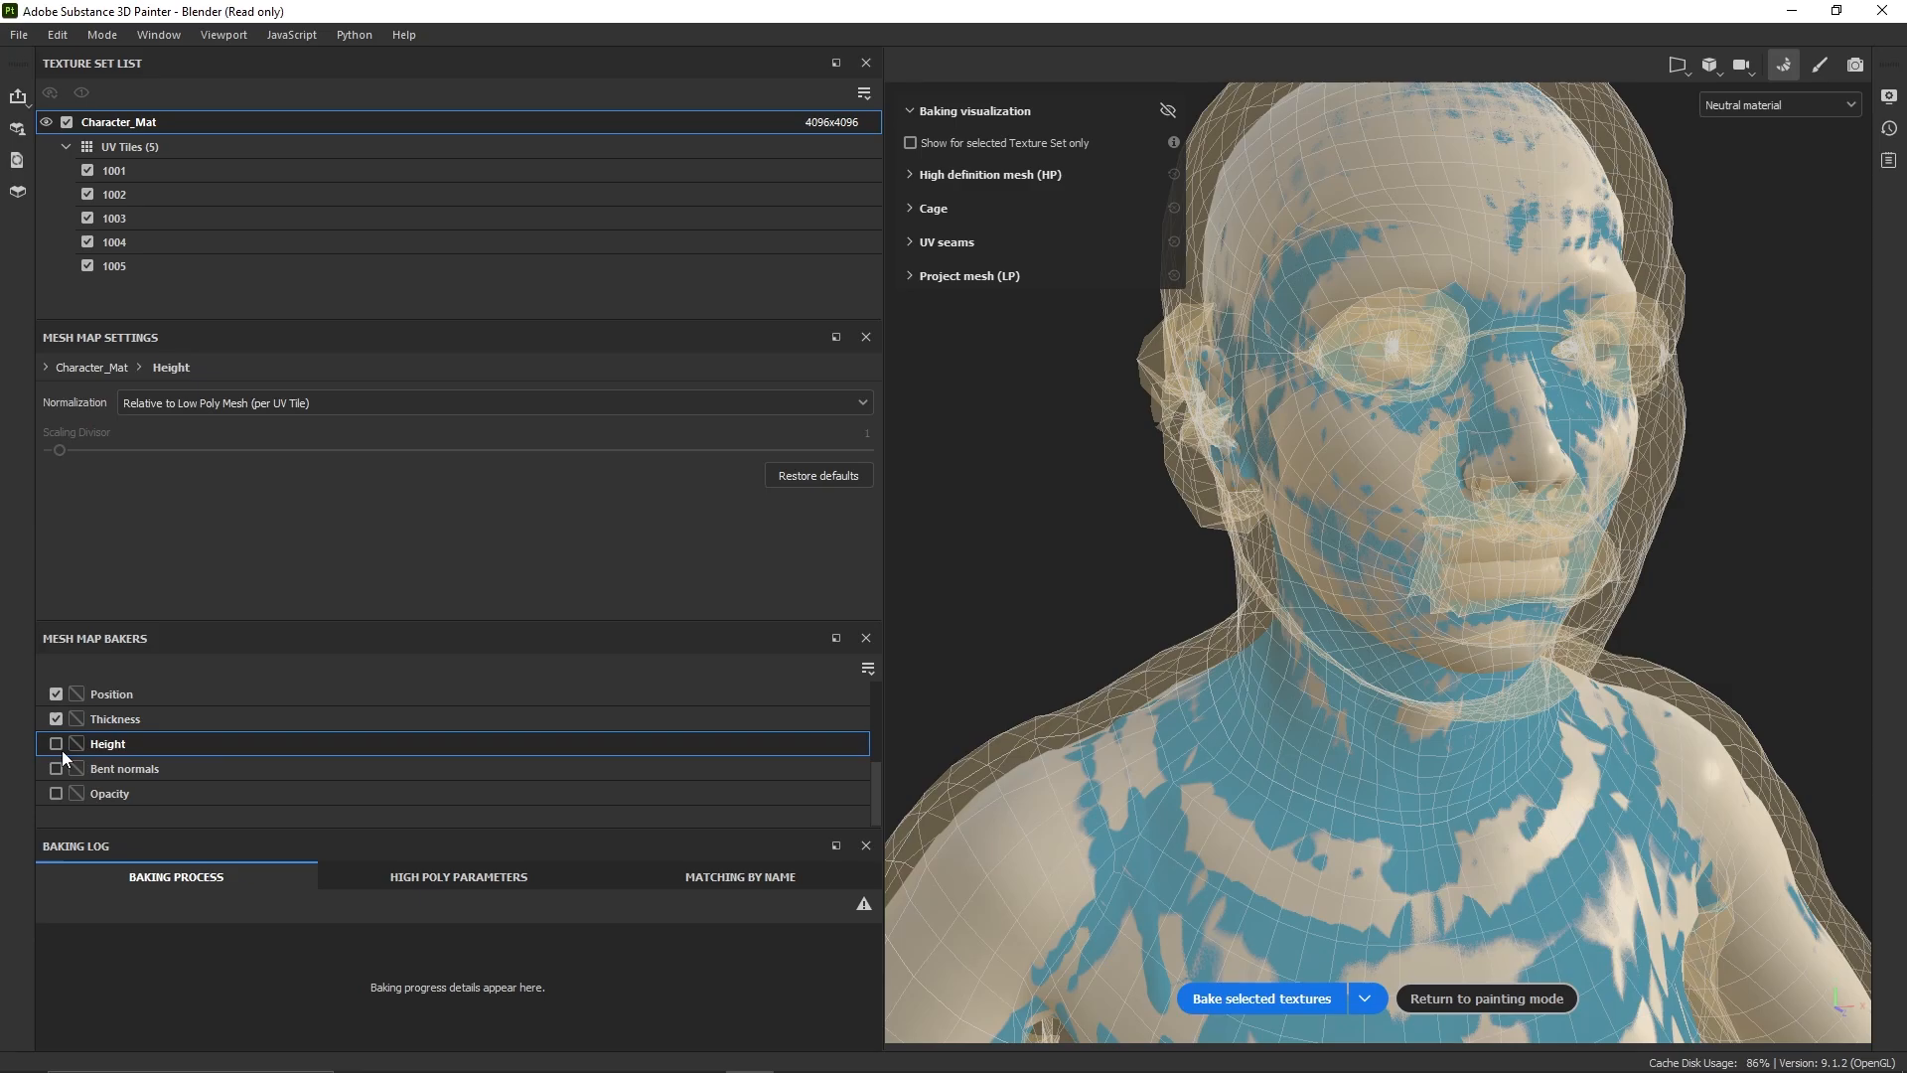
pyautogui.click(55, 744)
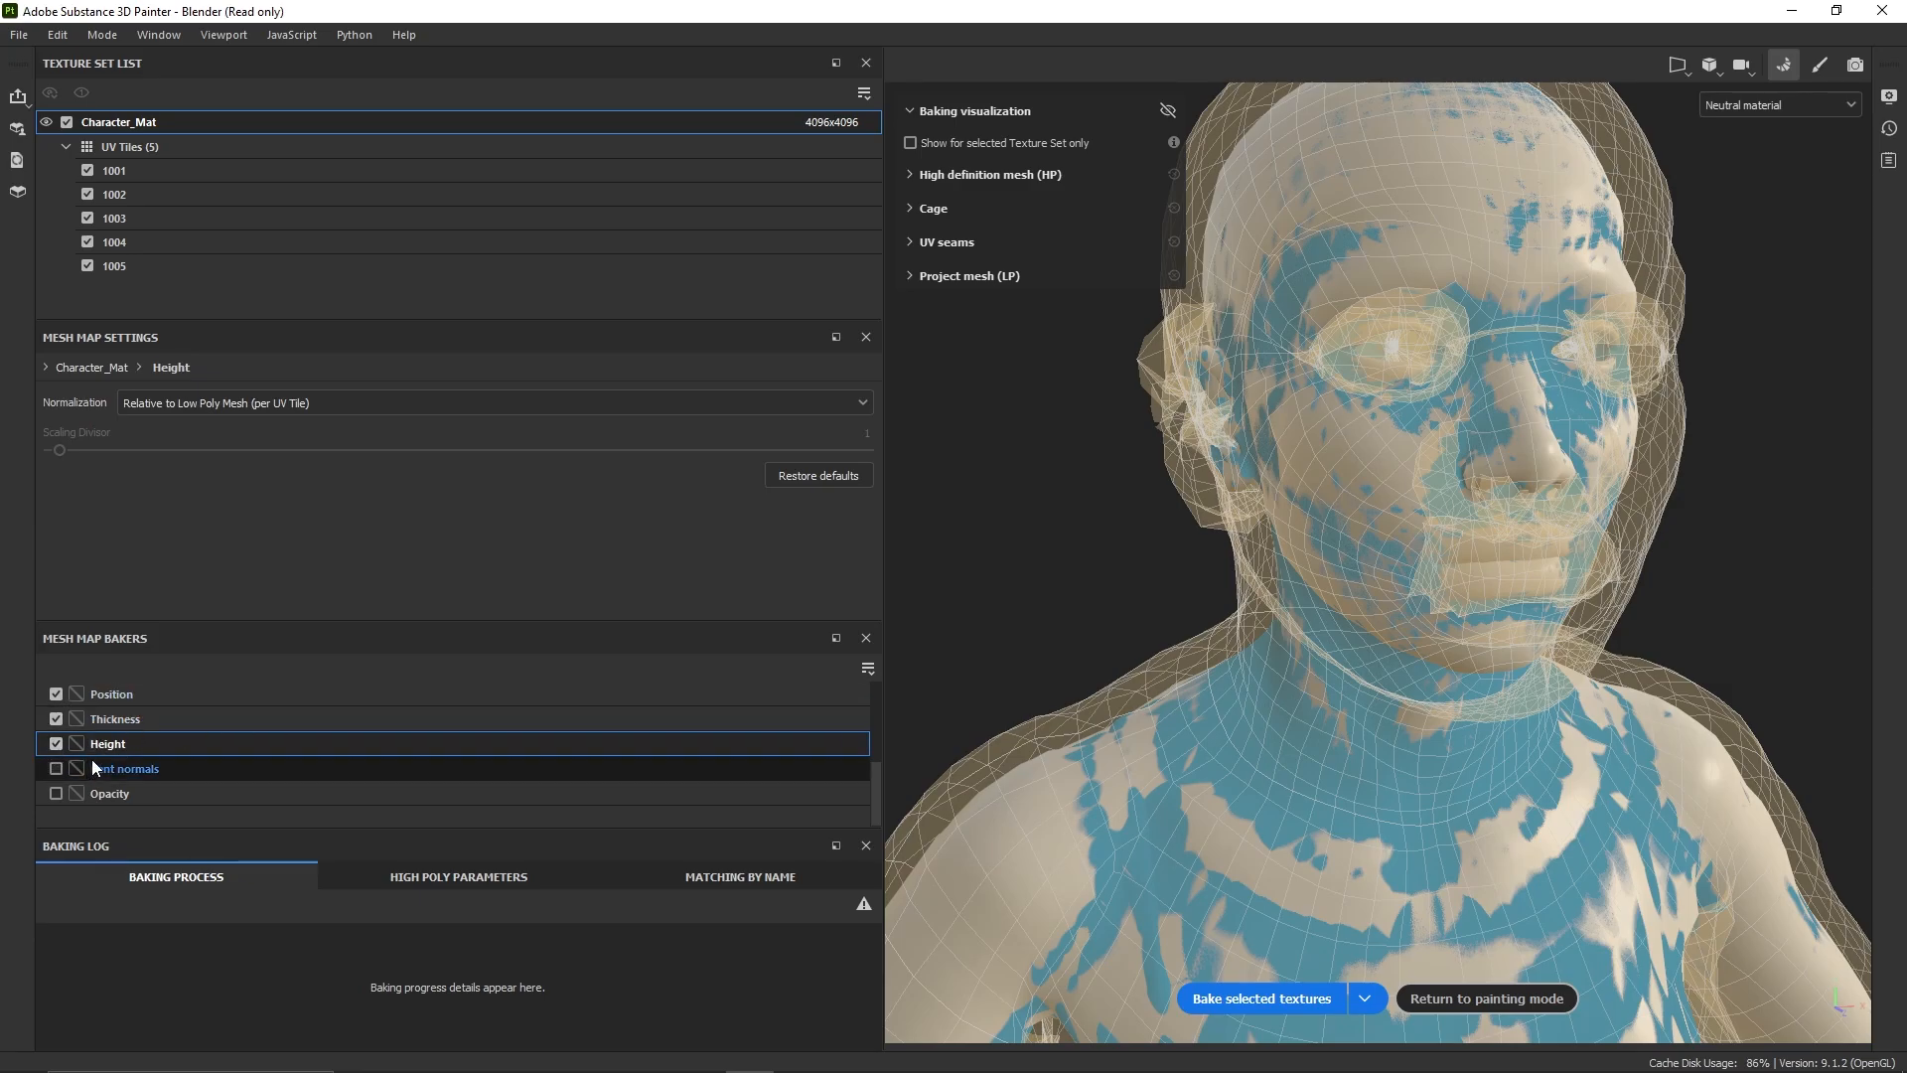
# - Review the normalization options of the Height baker
pyautogui.click(351, 407)
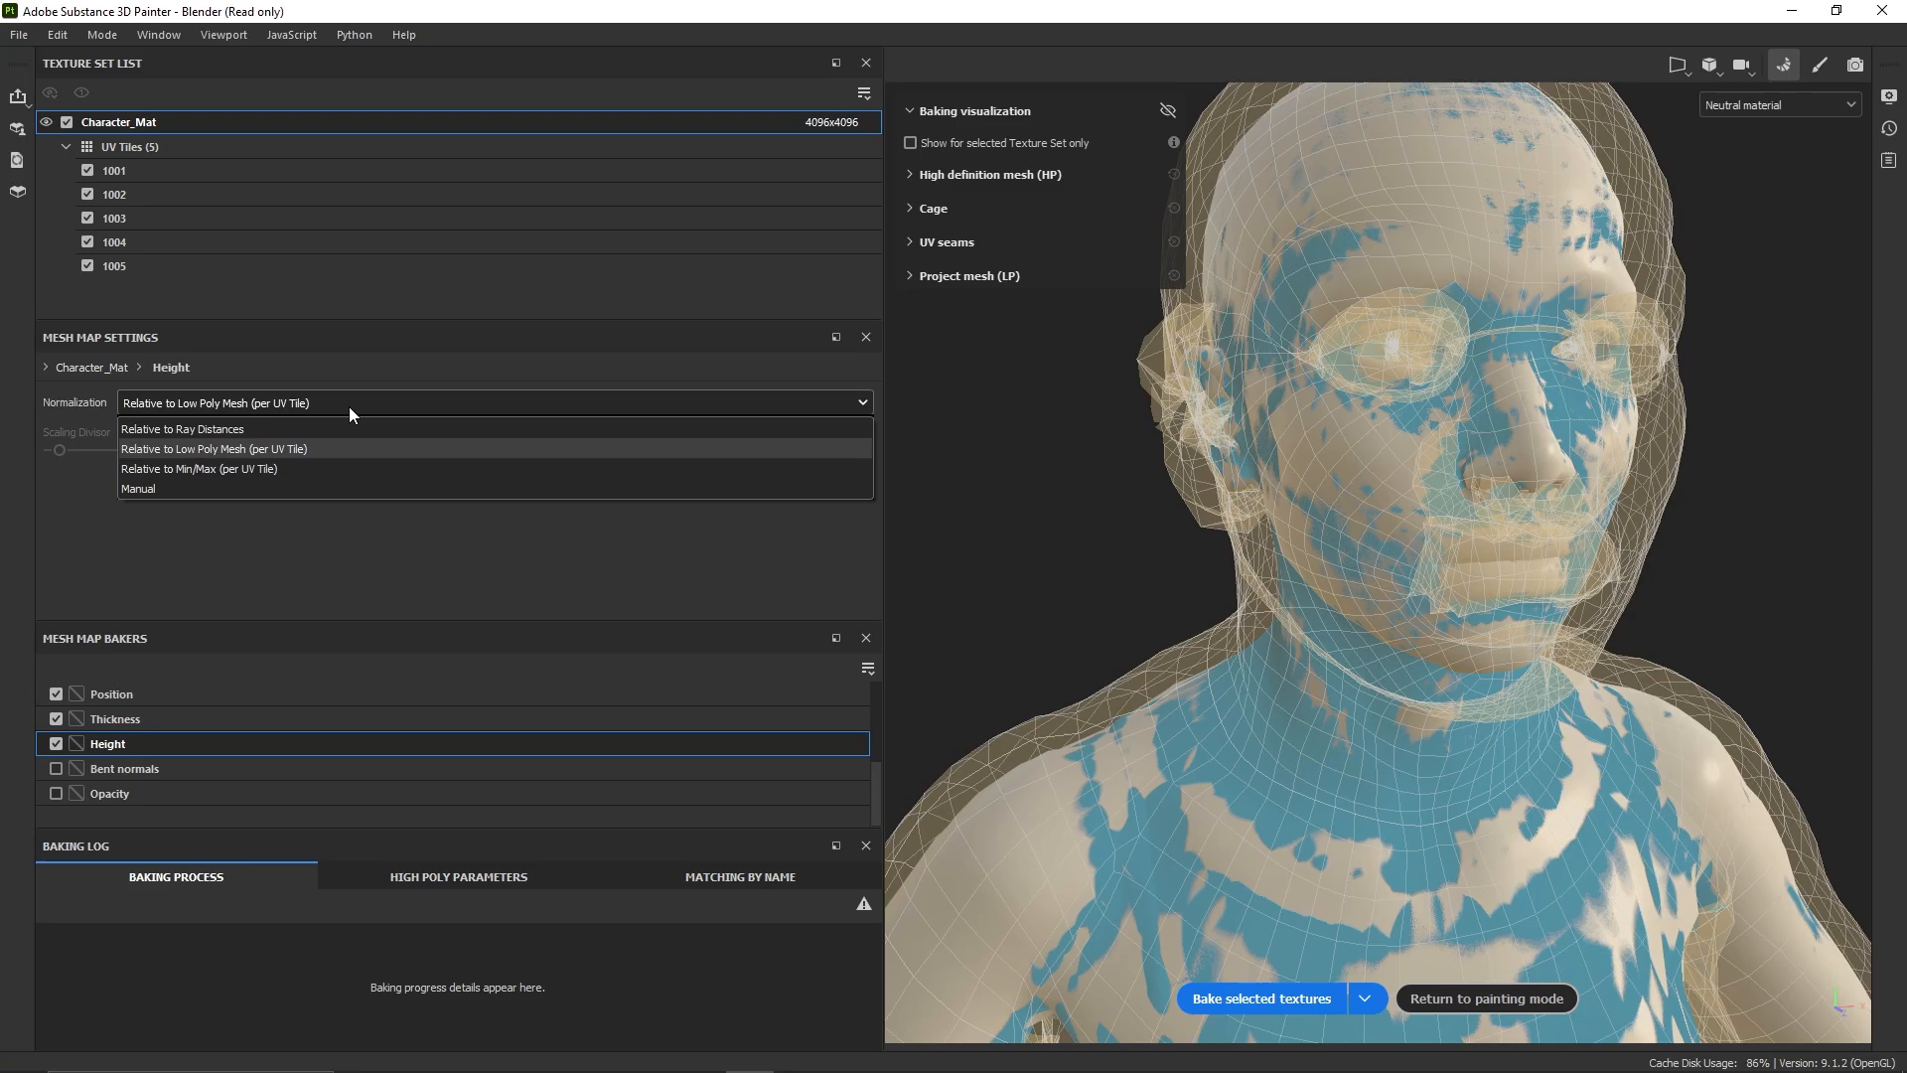
pyautogui.click(368, 402)
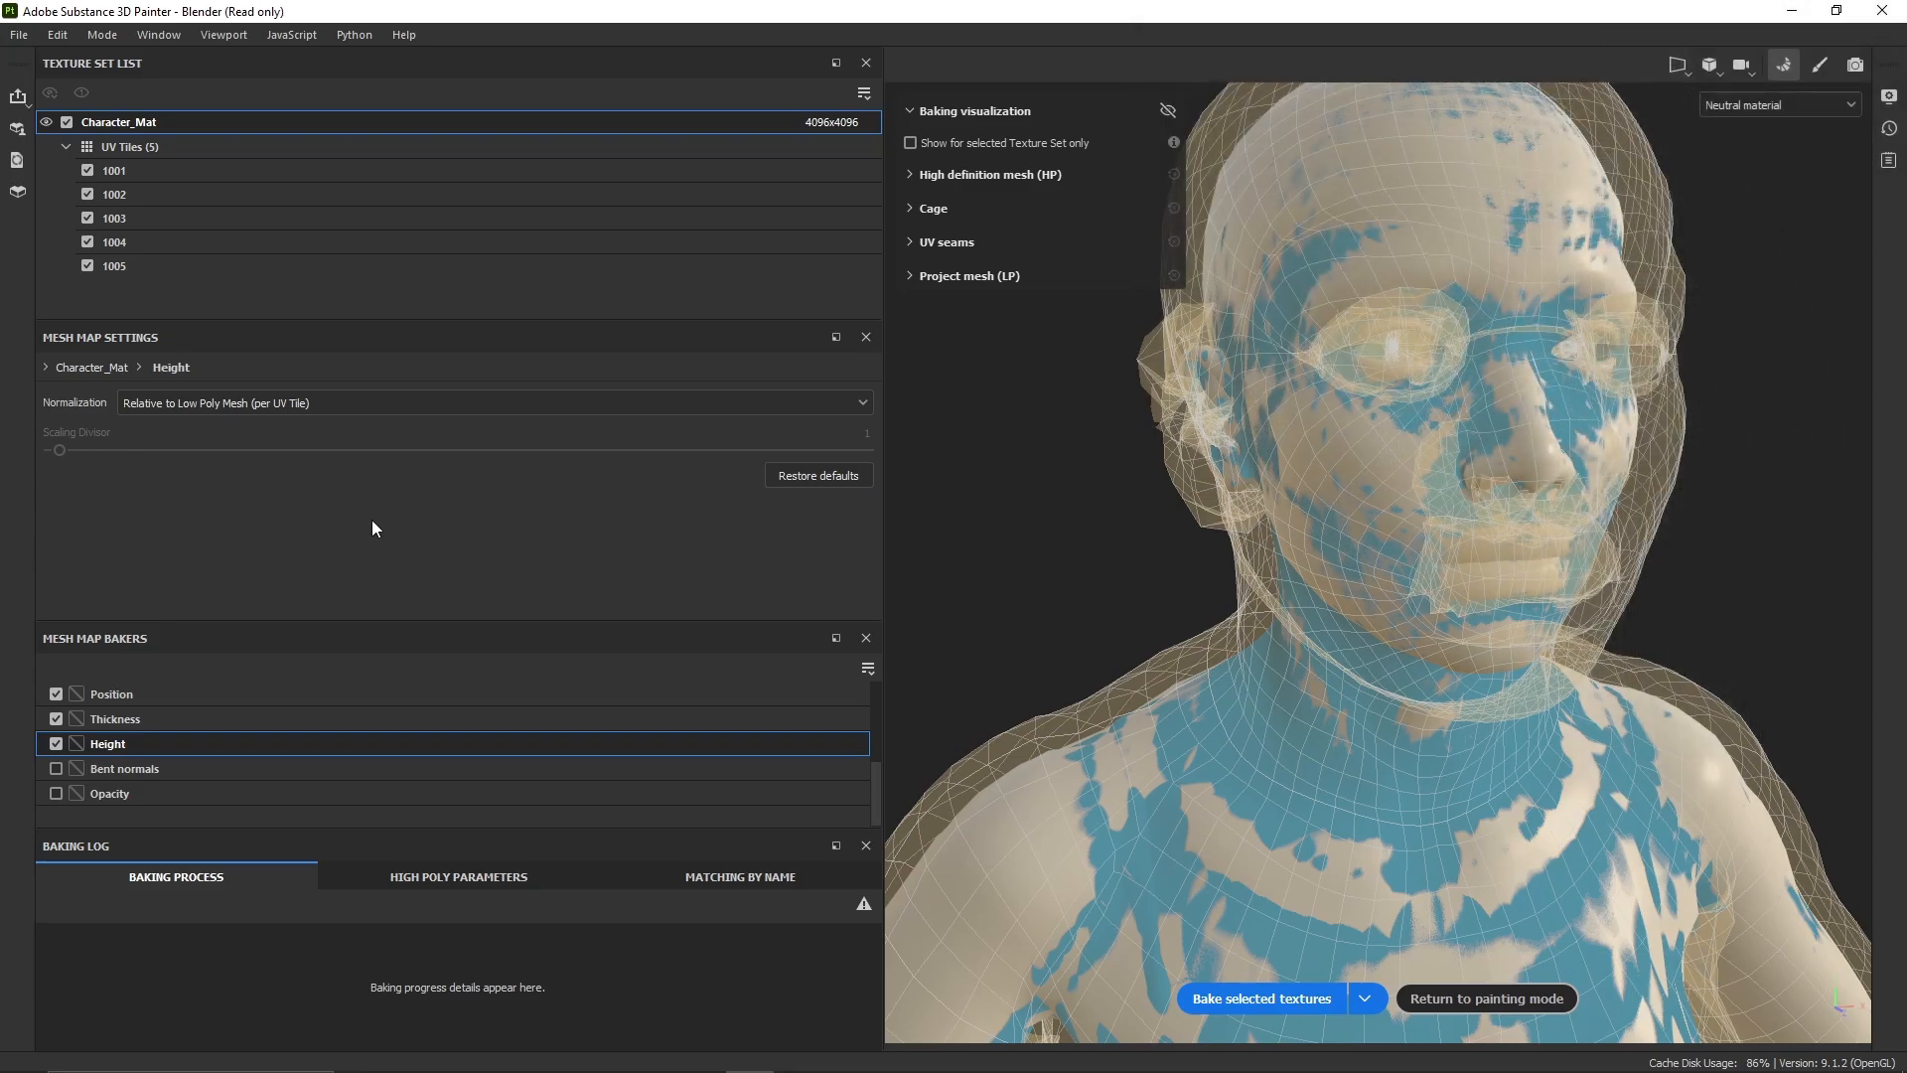
# - Enable the Bent normals baker, check the Opacity baker's settings, and bake the selected textures
pyautogui.click(52, 770)
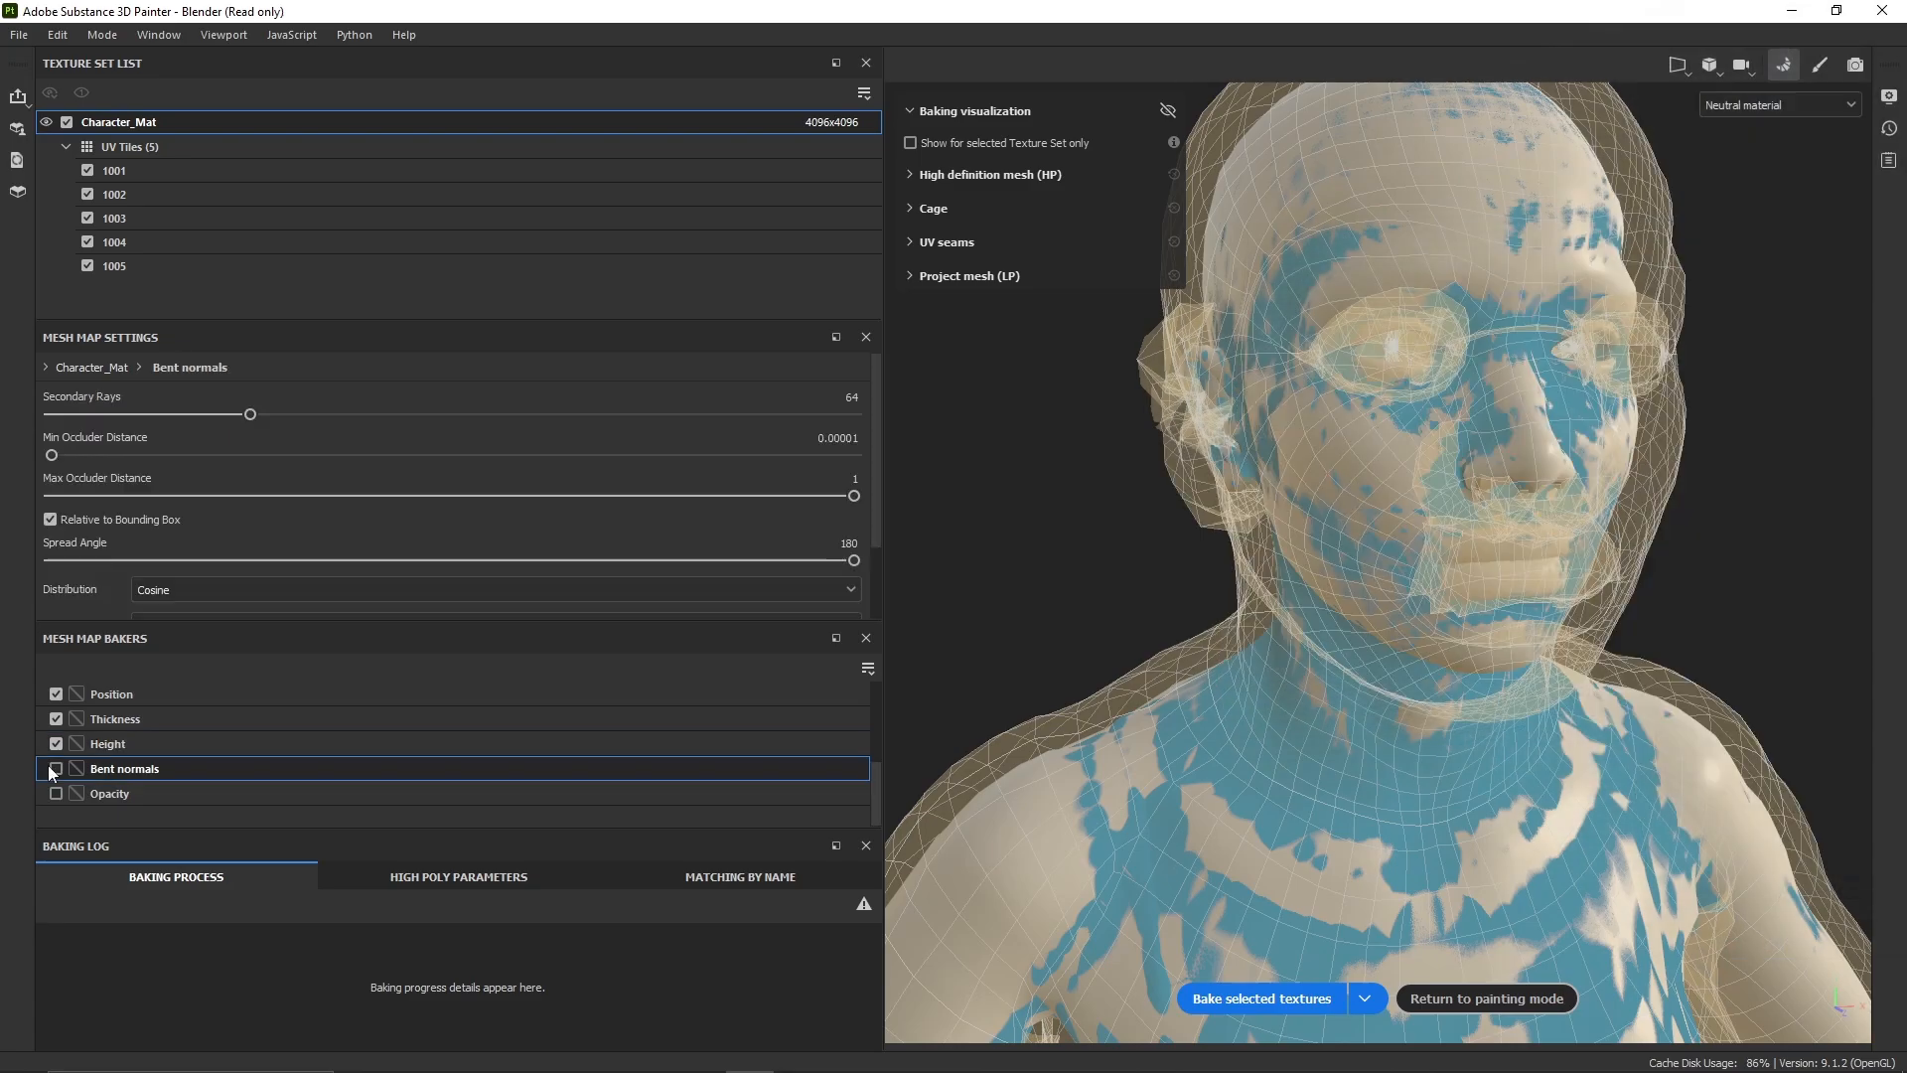
pyautogui.click(55, 770)
pyautogui.press('Down')
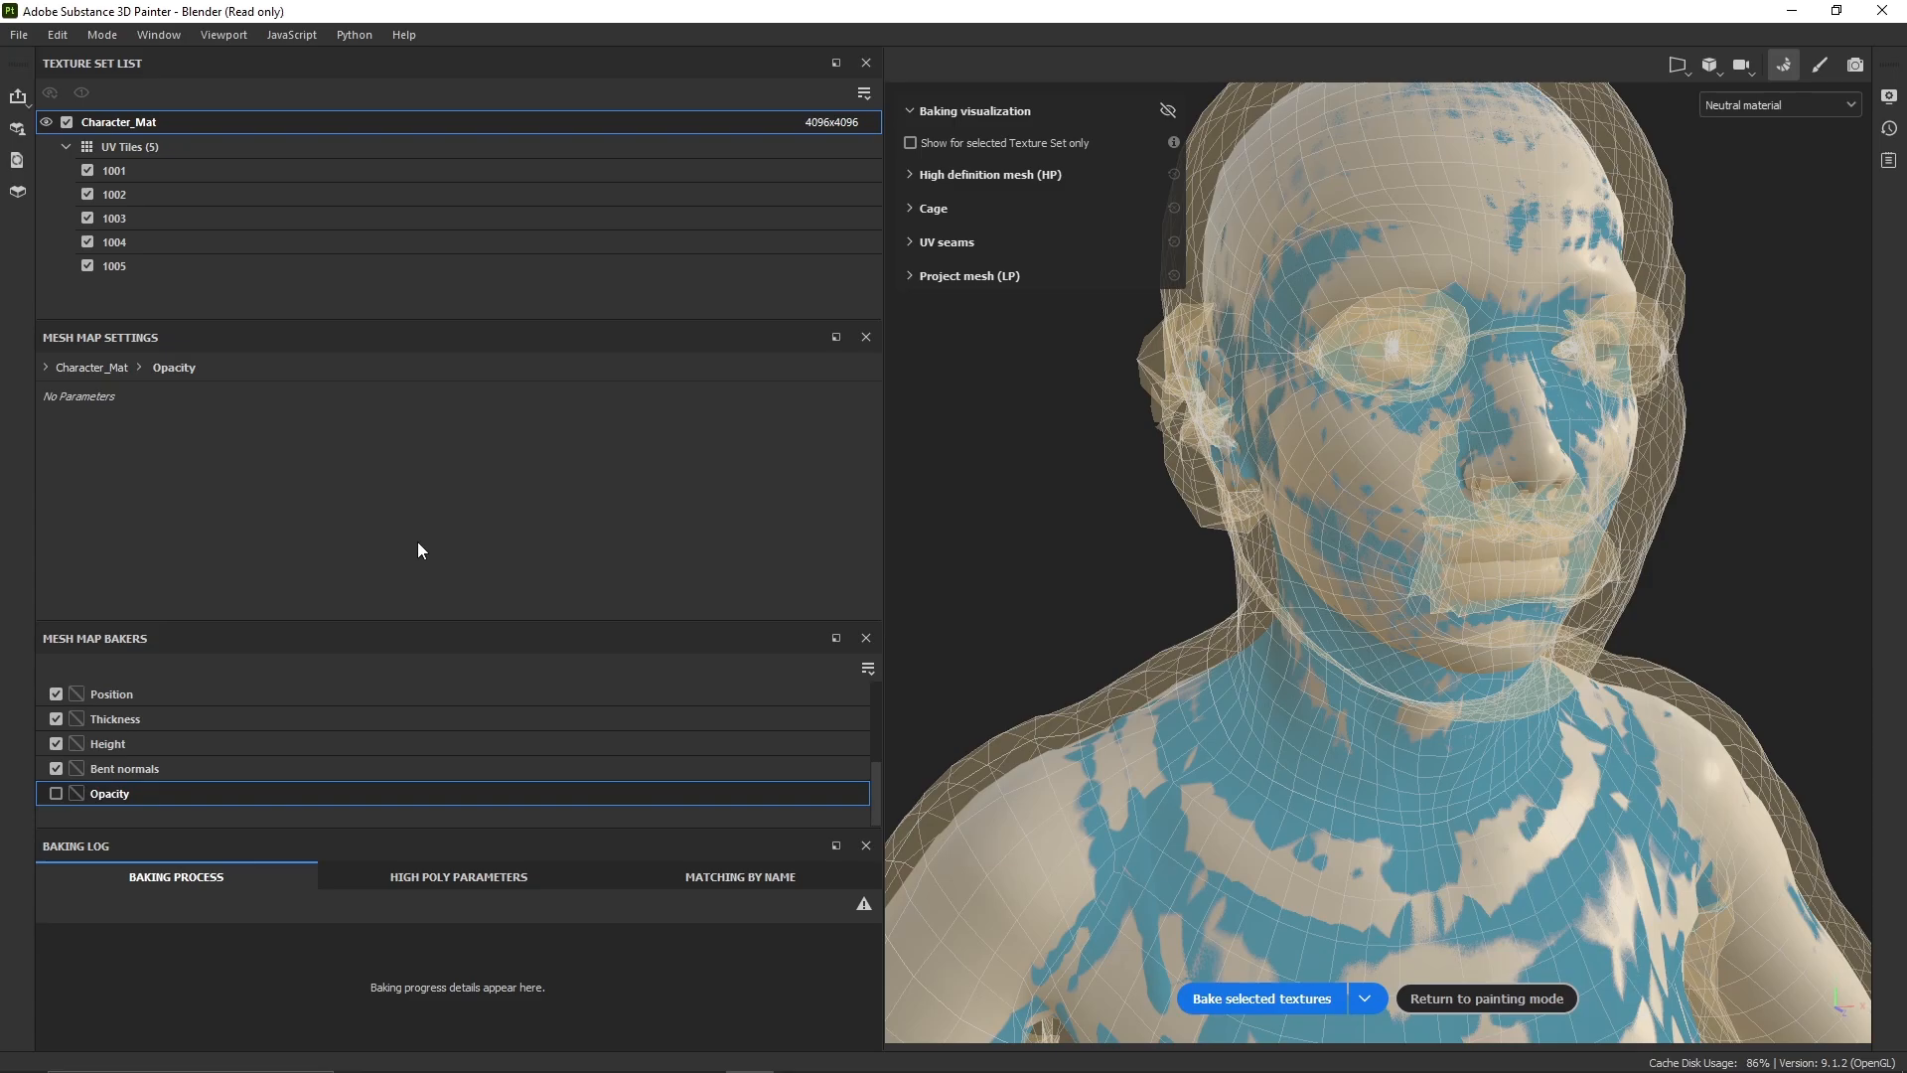
pyautogui.press('Up')
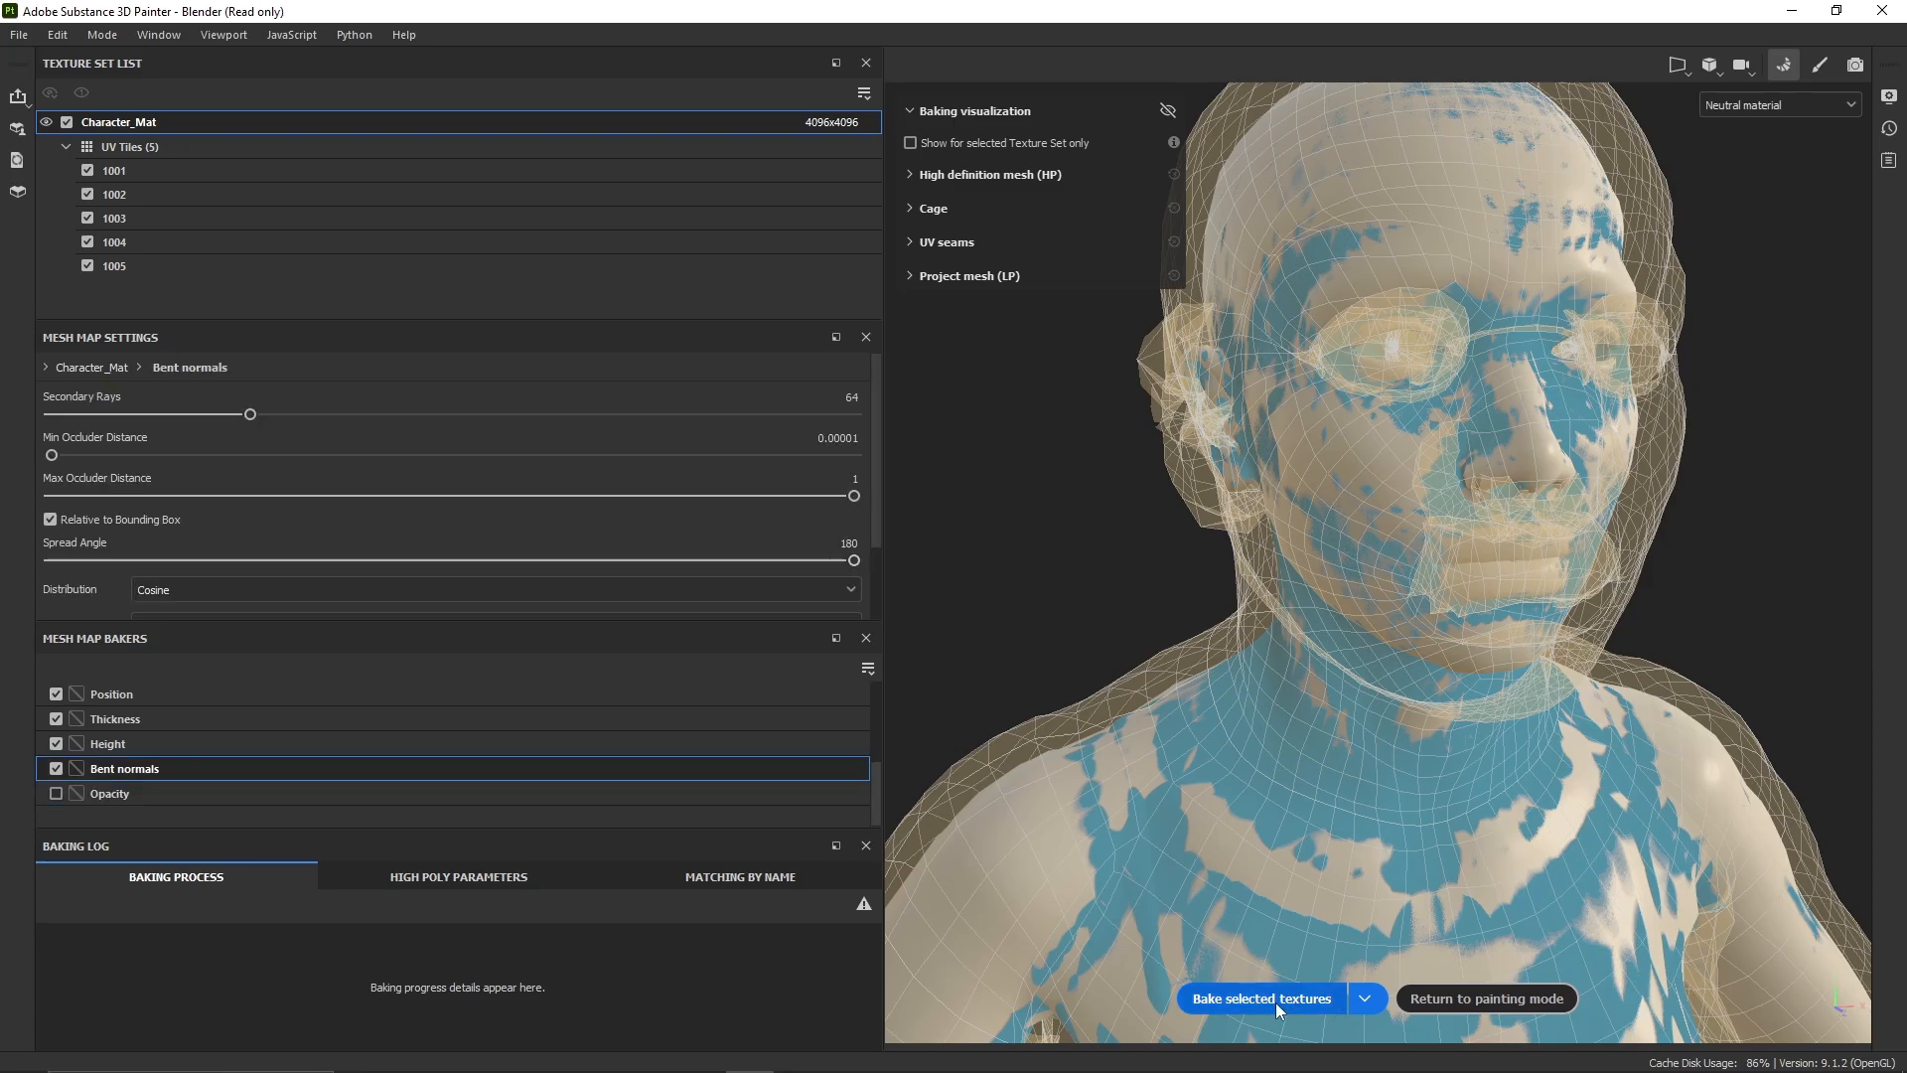
pyautogui.click(1275, 998)
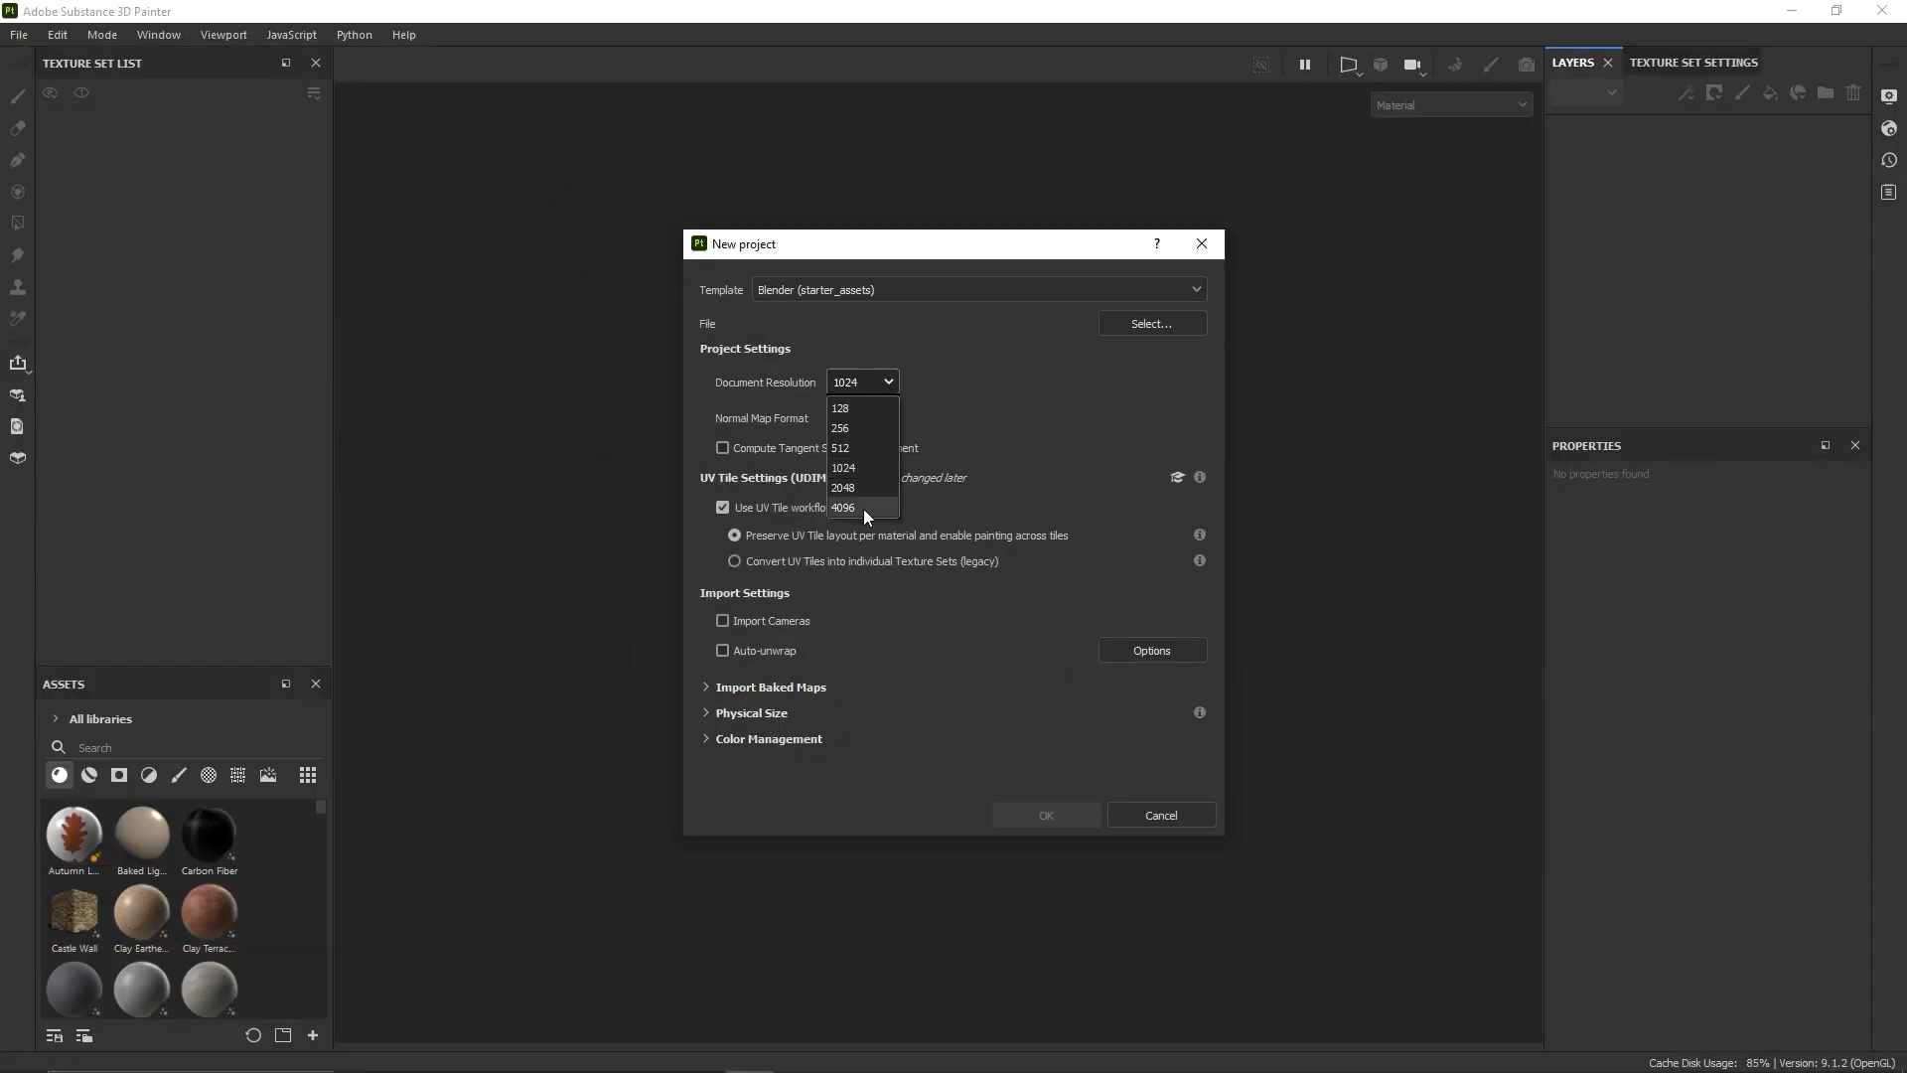
# - Set the new project's document resolution to 4096 and choose LowRes as its mesh file
pyautogui.click(862, 508)
pyautogui.click(1135, 319)
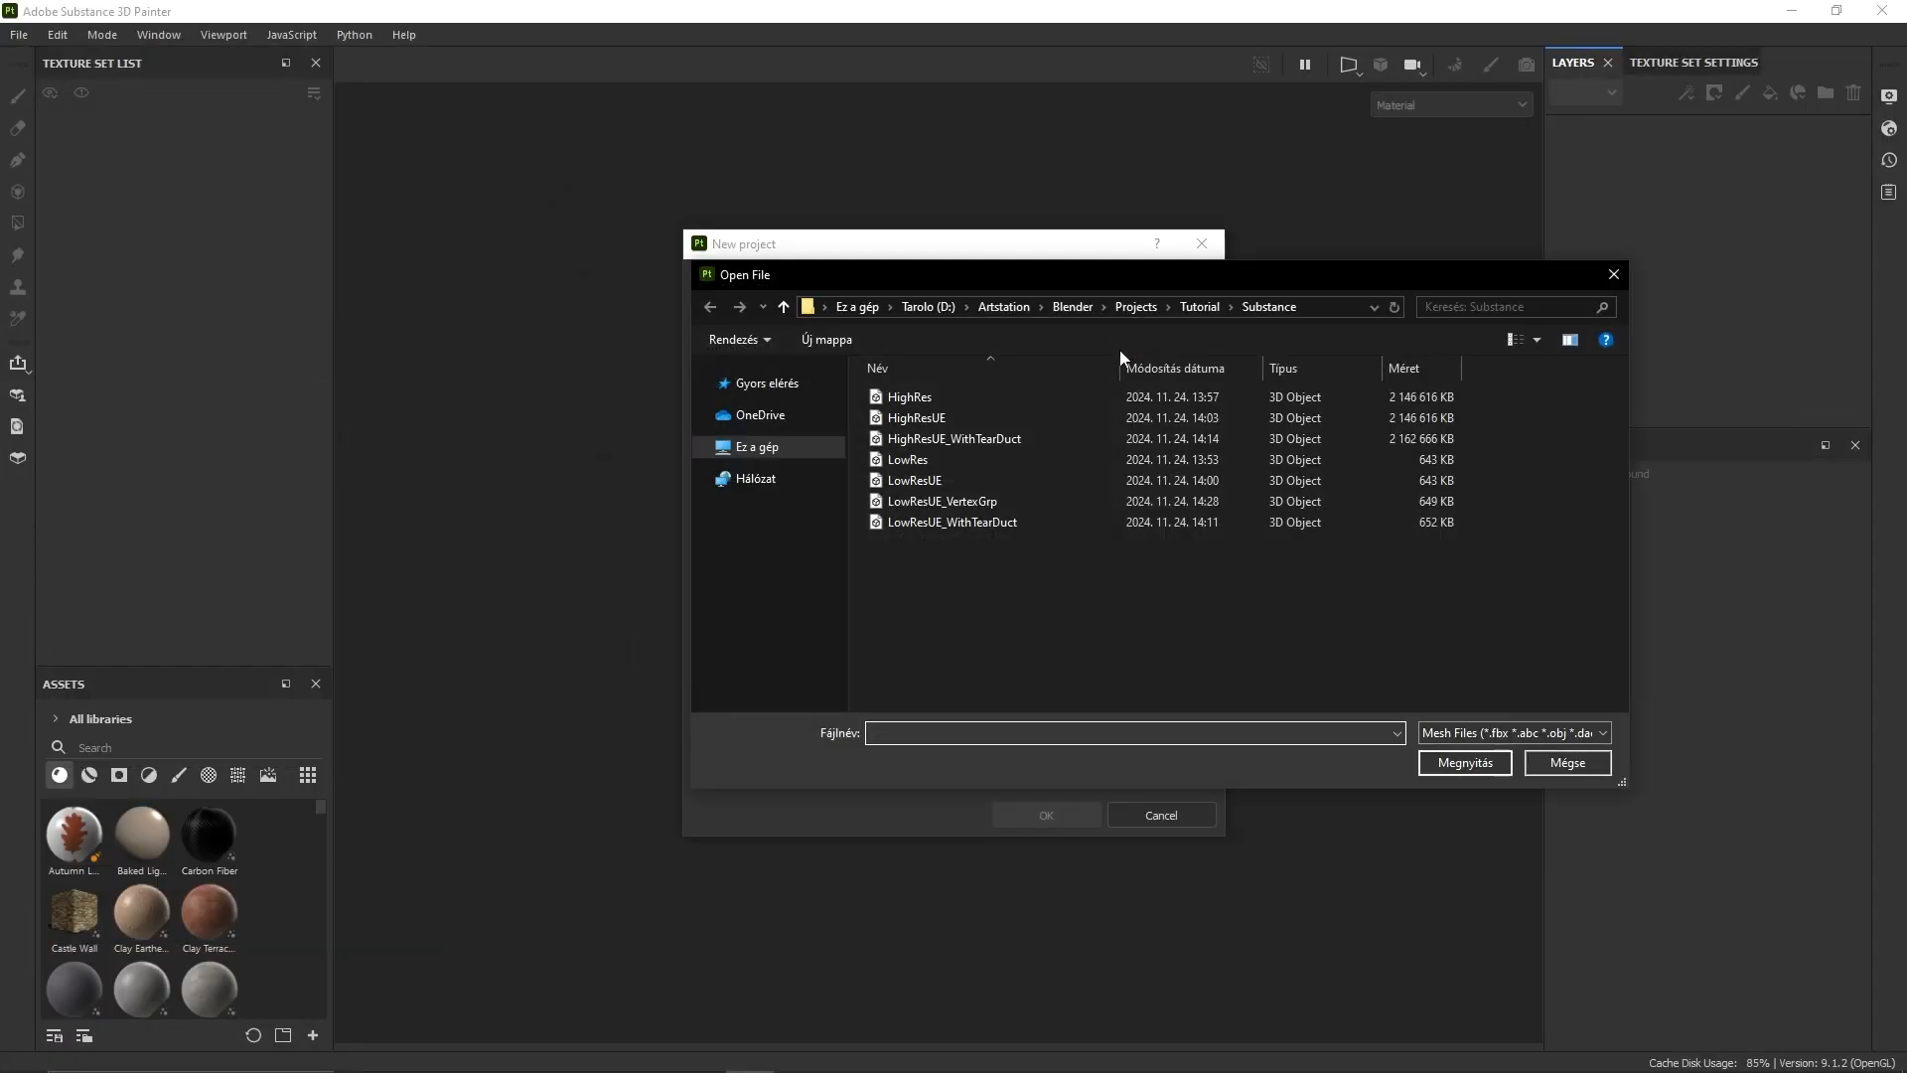
pyautogui.click(969, 459)
pyautogui.click(1465, 762)
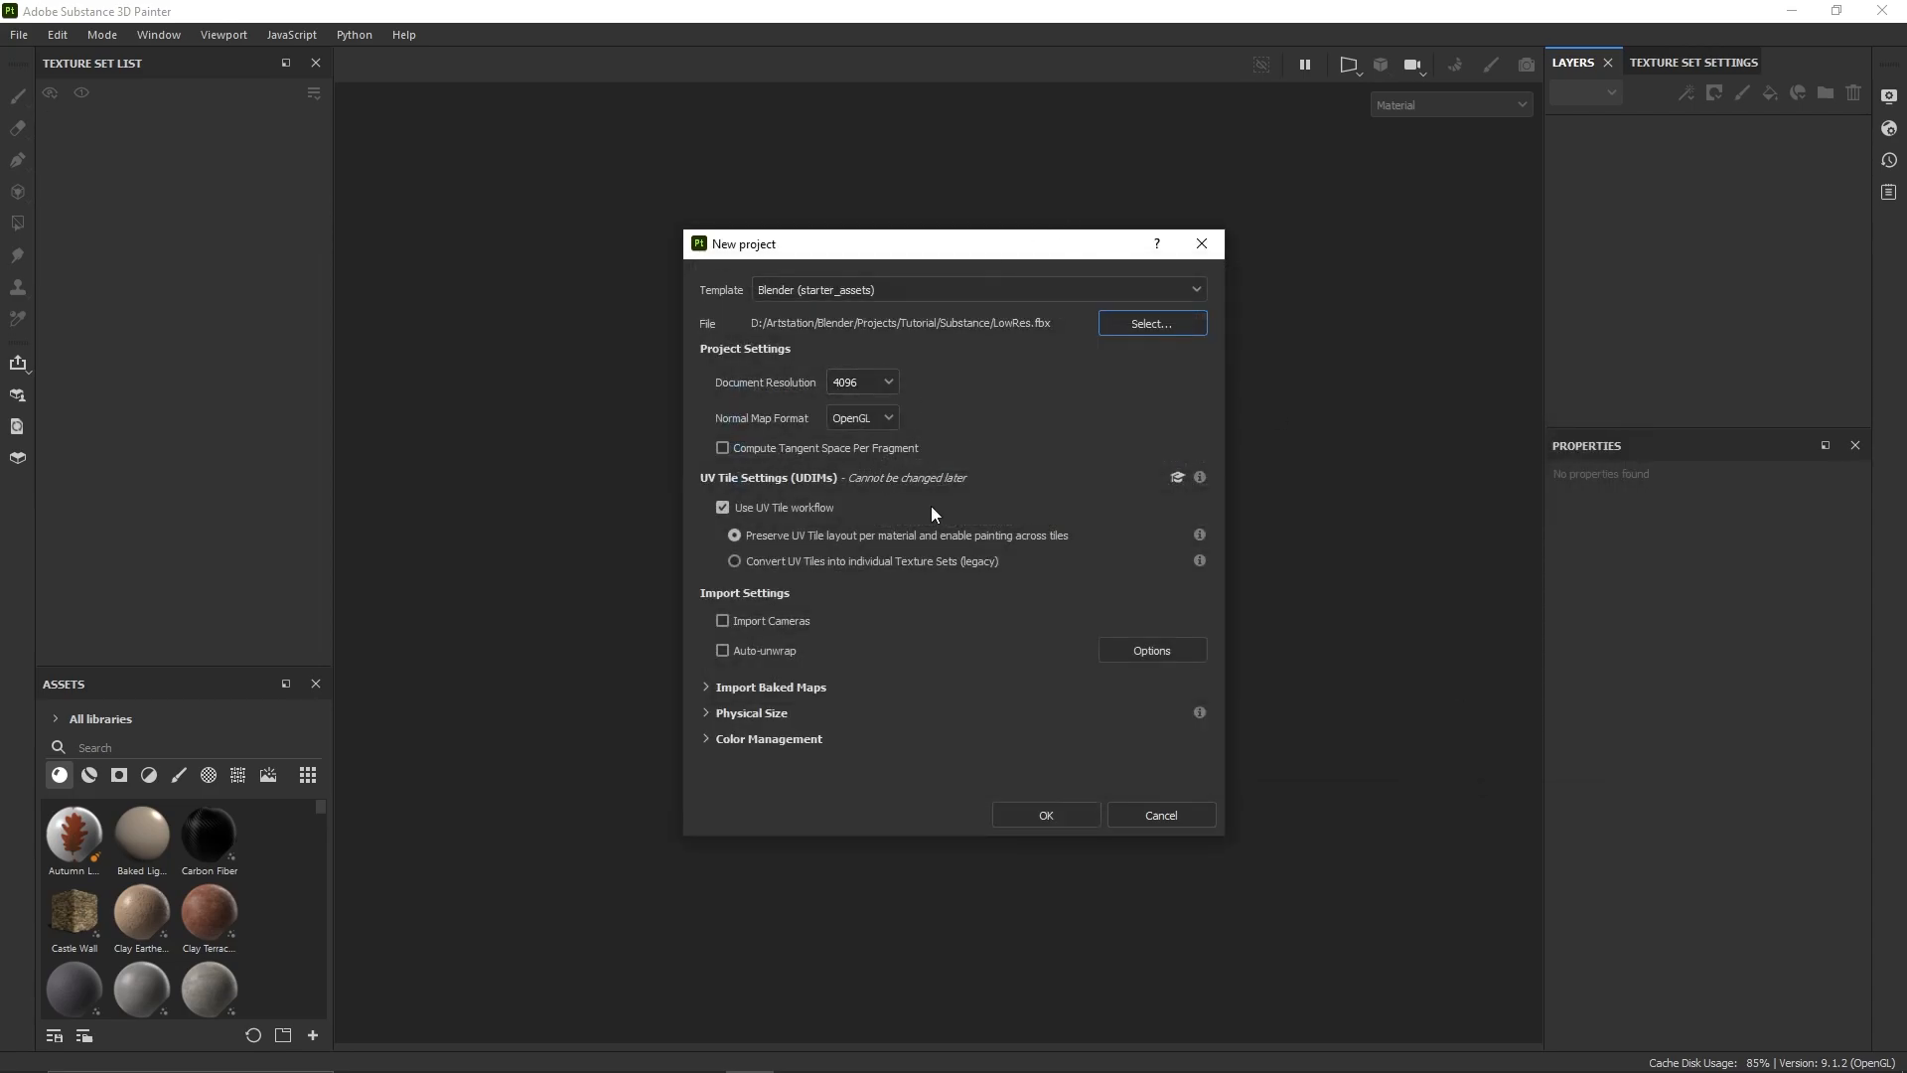
# - Add the baked normal maps Character_Normal_4K.1001 to 1005 to the import and create the project
pyautogui.click(807, 690)
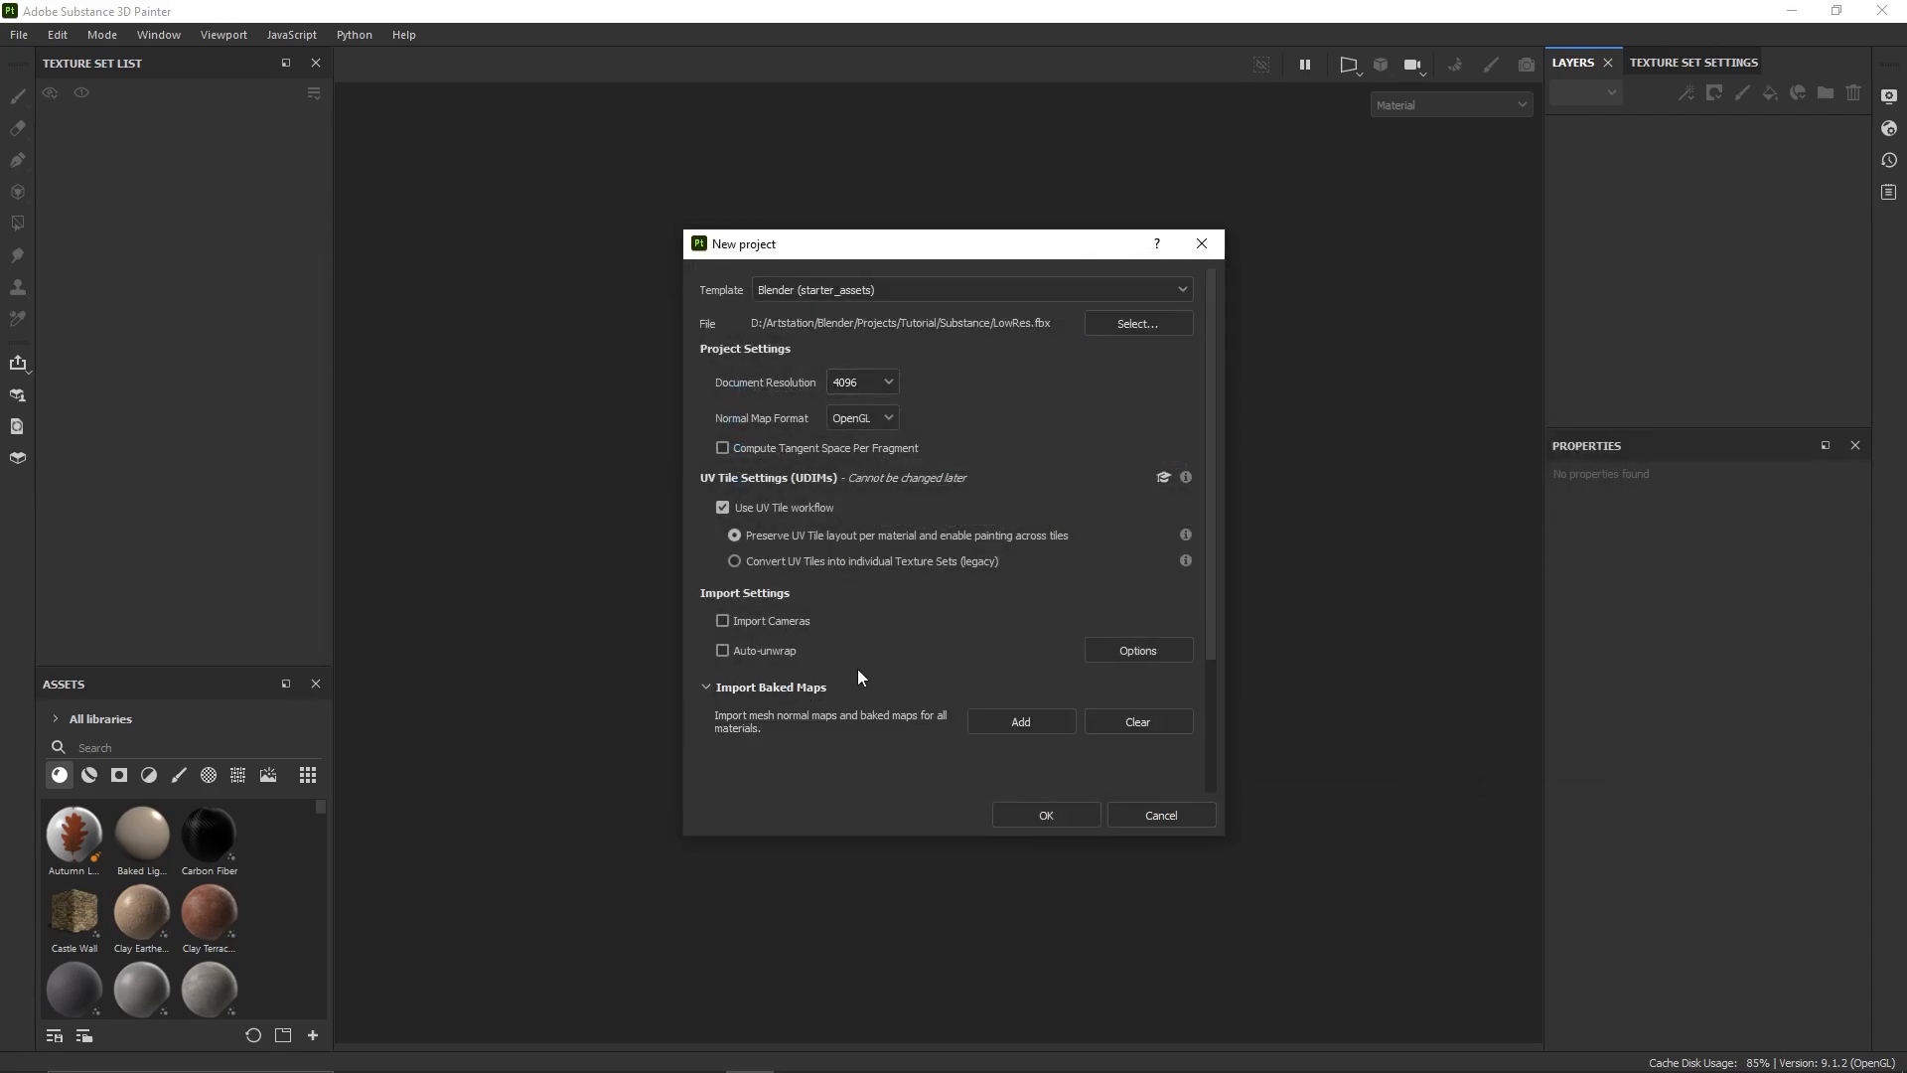
pyautogui.scroll(-3, 780, 588)
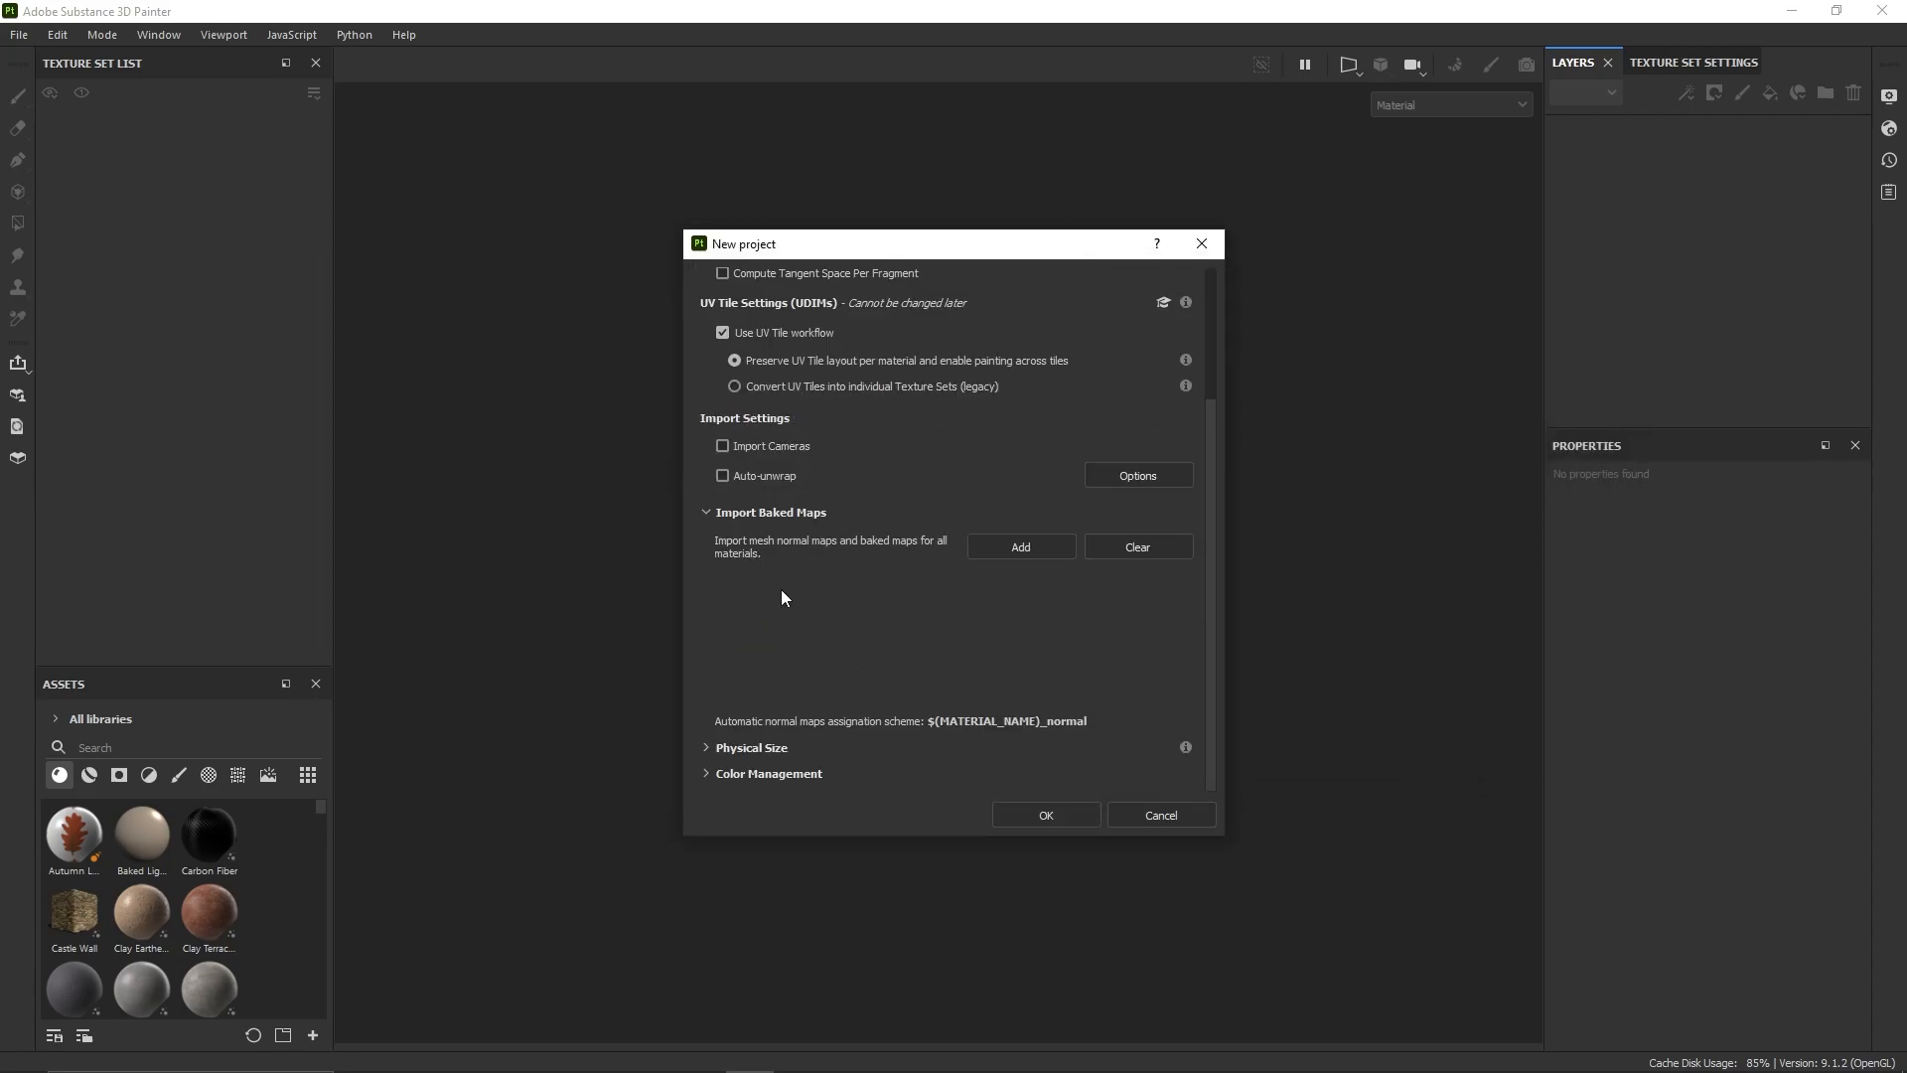
pyautogui.click(1010, 544)
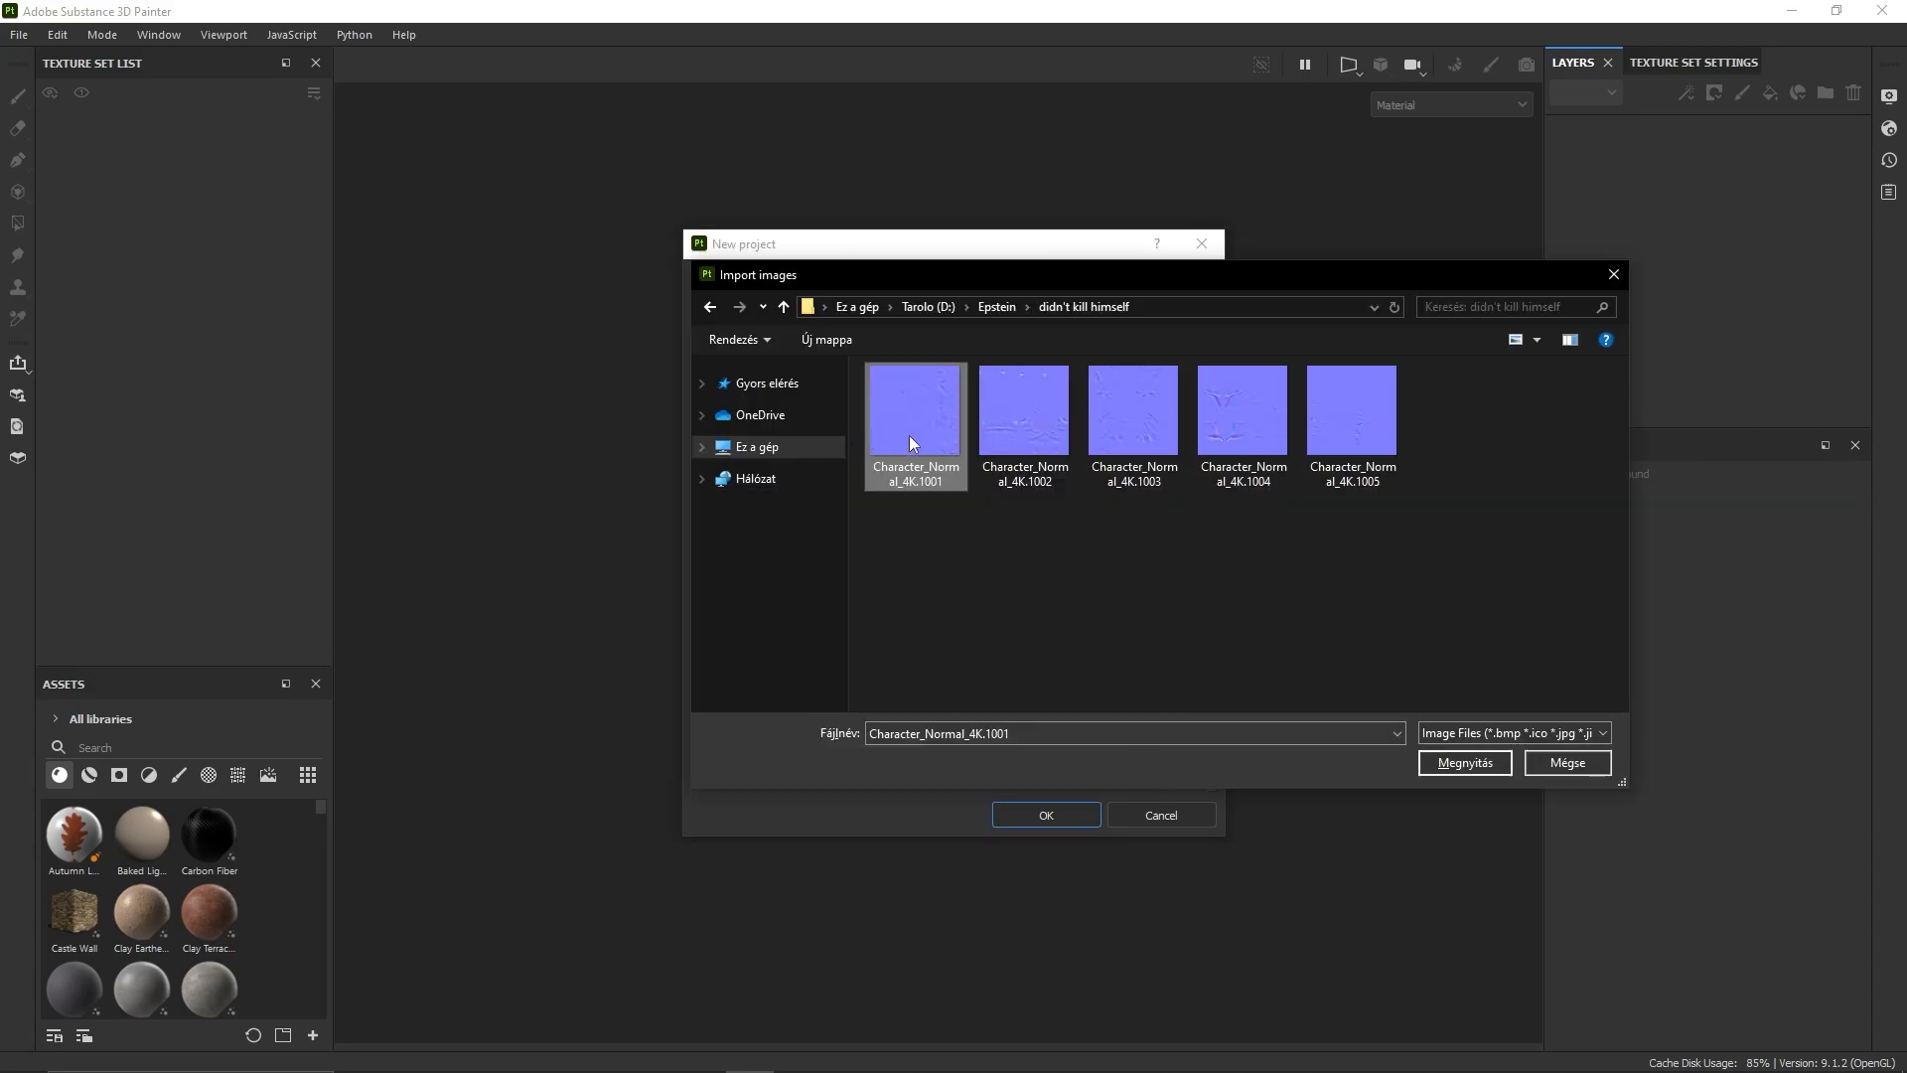
pyautogui.keyDown('shift'); pyautogui.click(1341, 431); pyautogui.keyUp('shift')
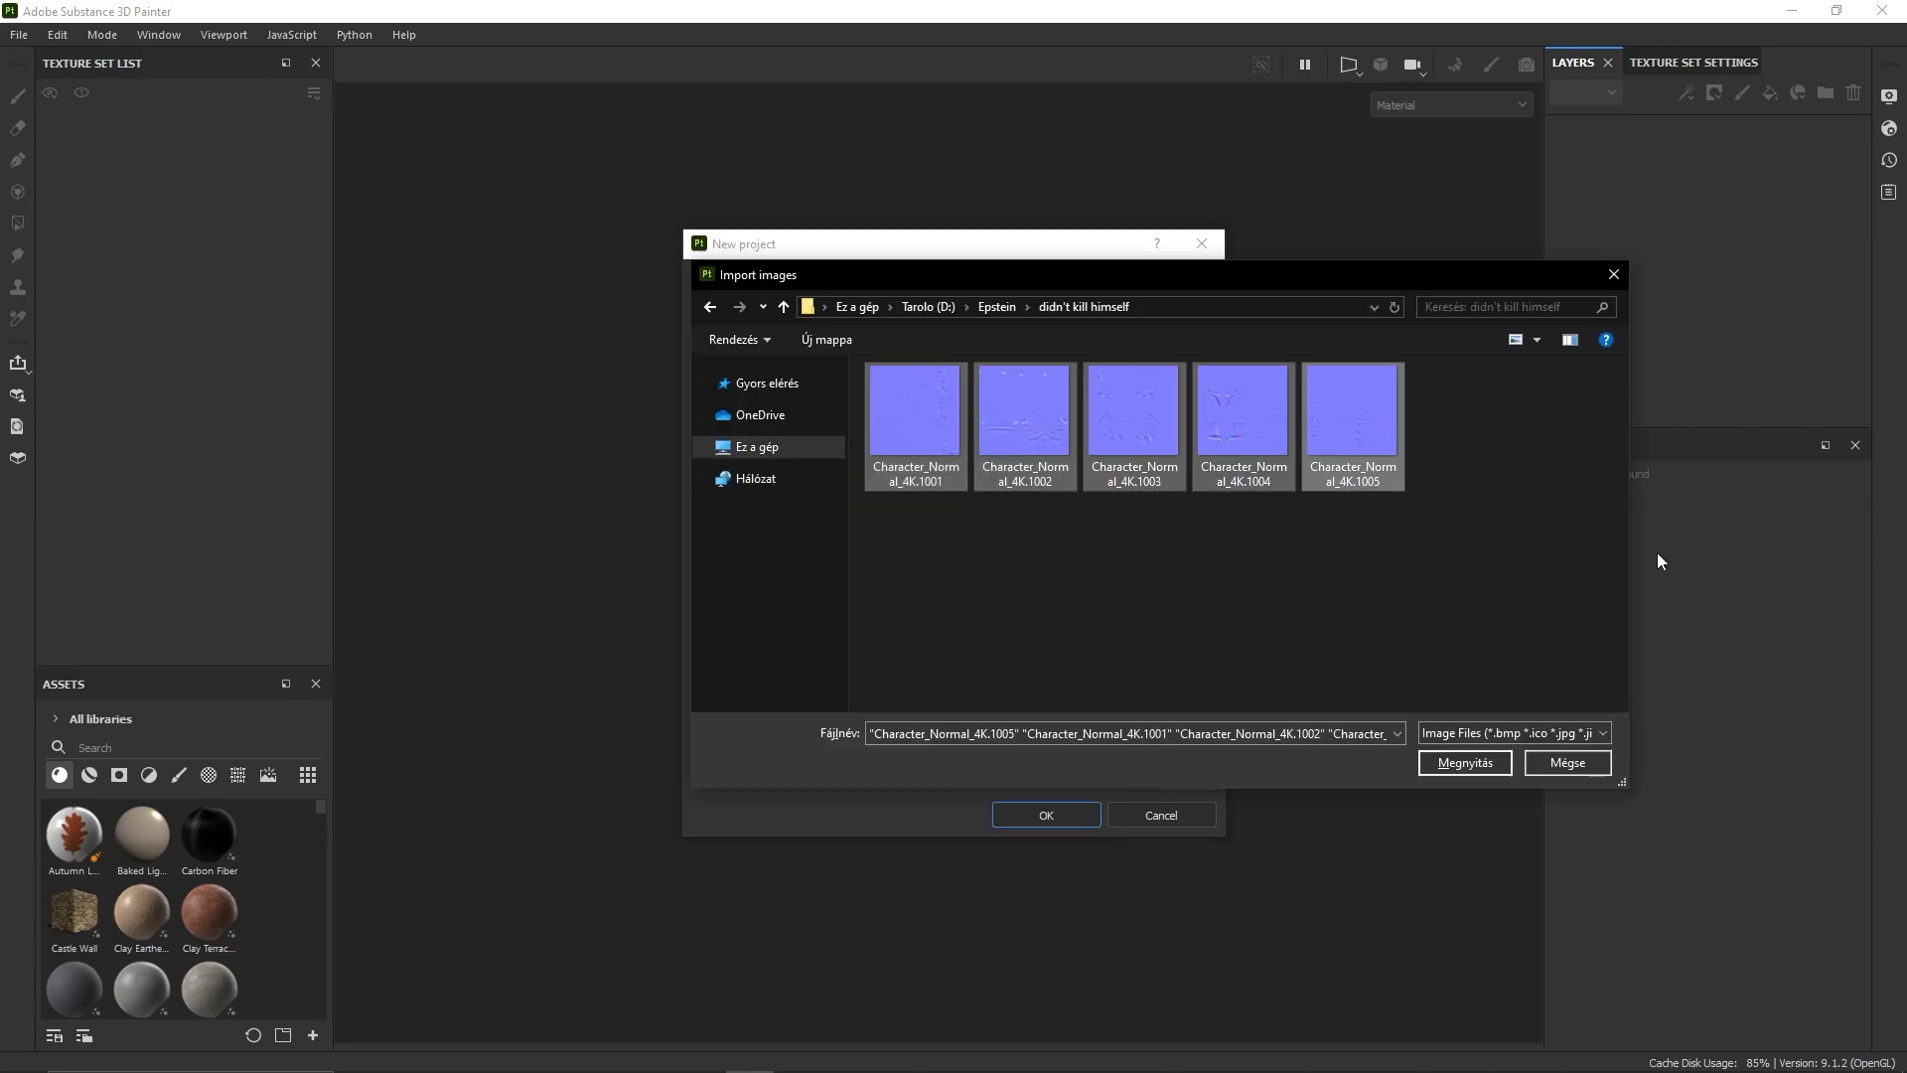
pyautogui.click(1452, 767)
pyautogui.scroll(-2, 868, 711)
pyautogui.click(1027, 813)
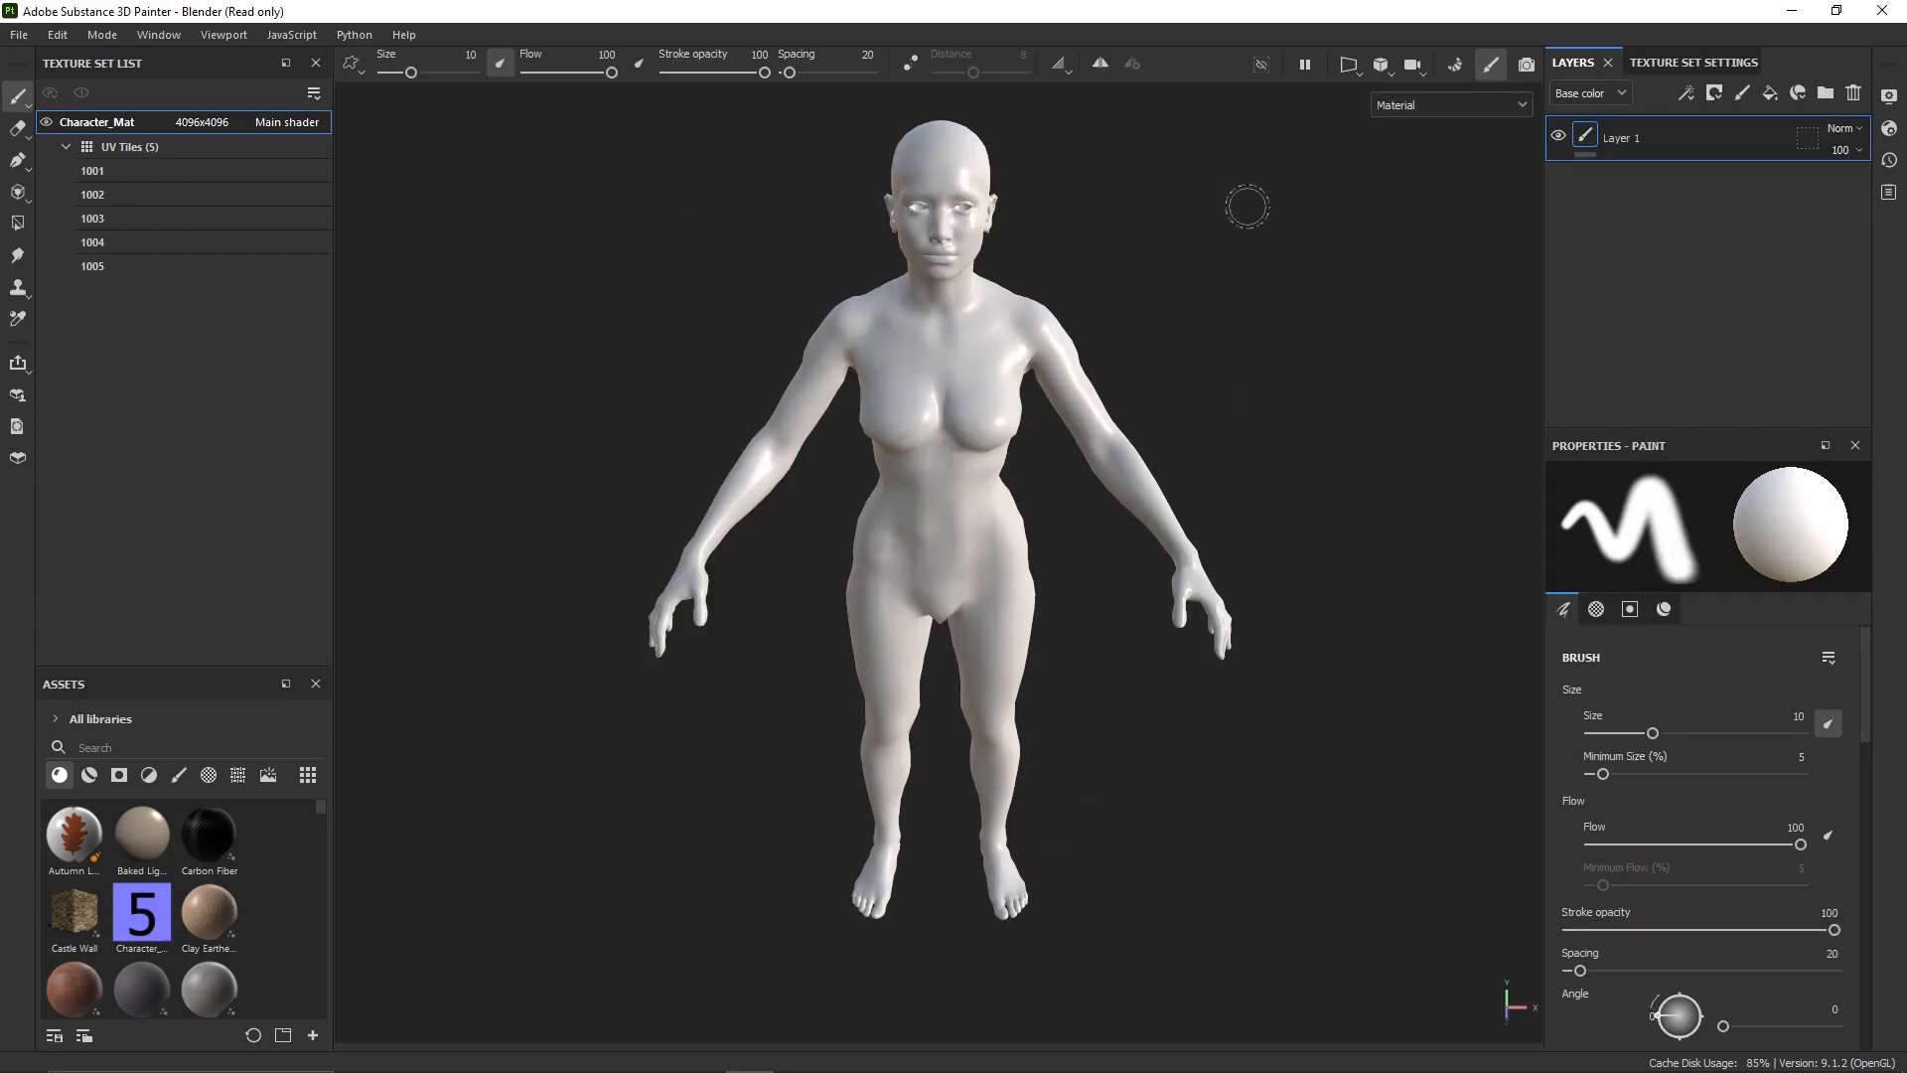
# - Go to the mesh maps in the texture set settings and switch to mesh map baking
pyautogui.click(1694, 64)
pyautogui.scroll(-5, 1762, 230)
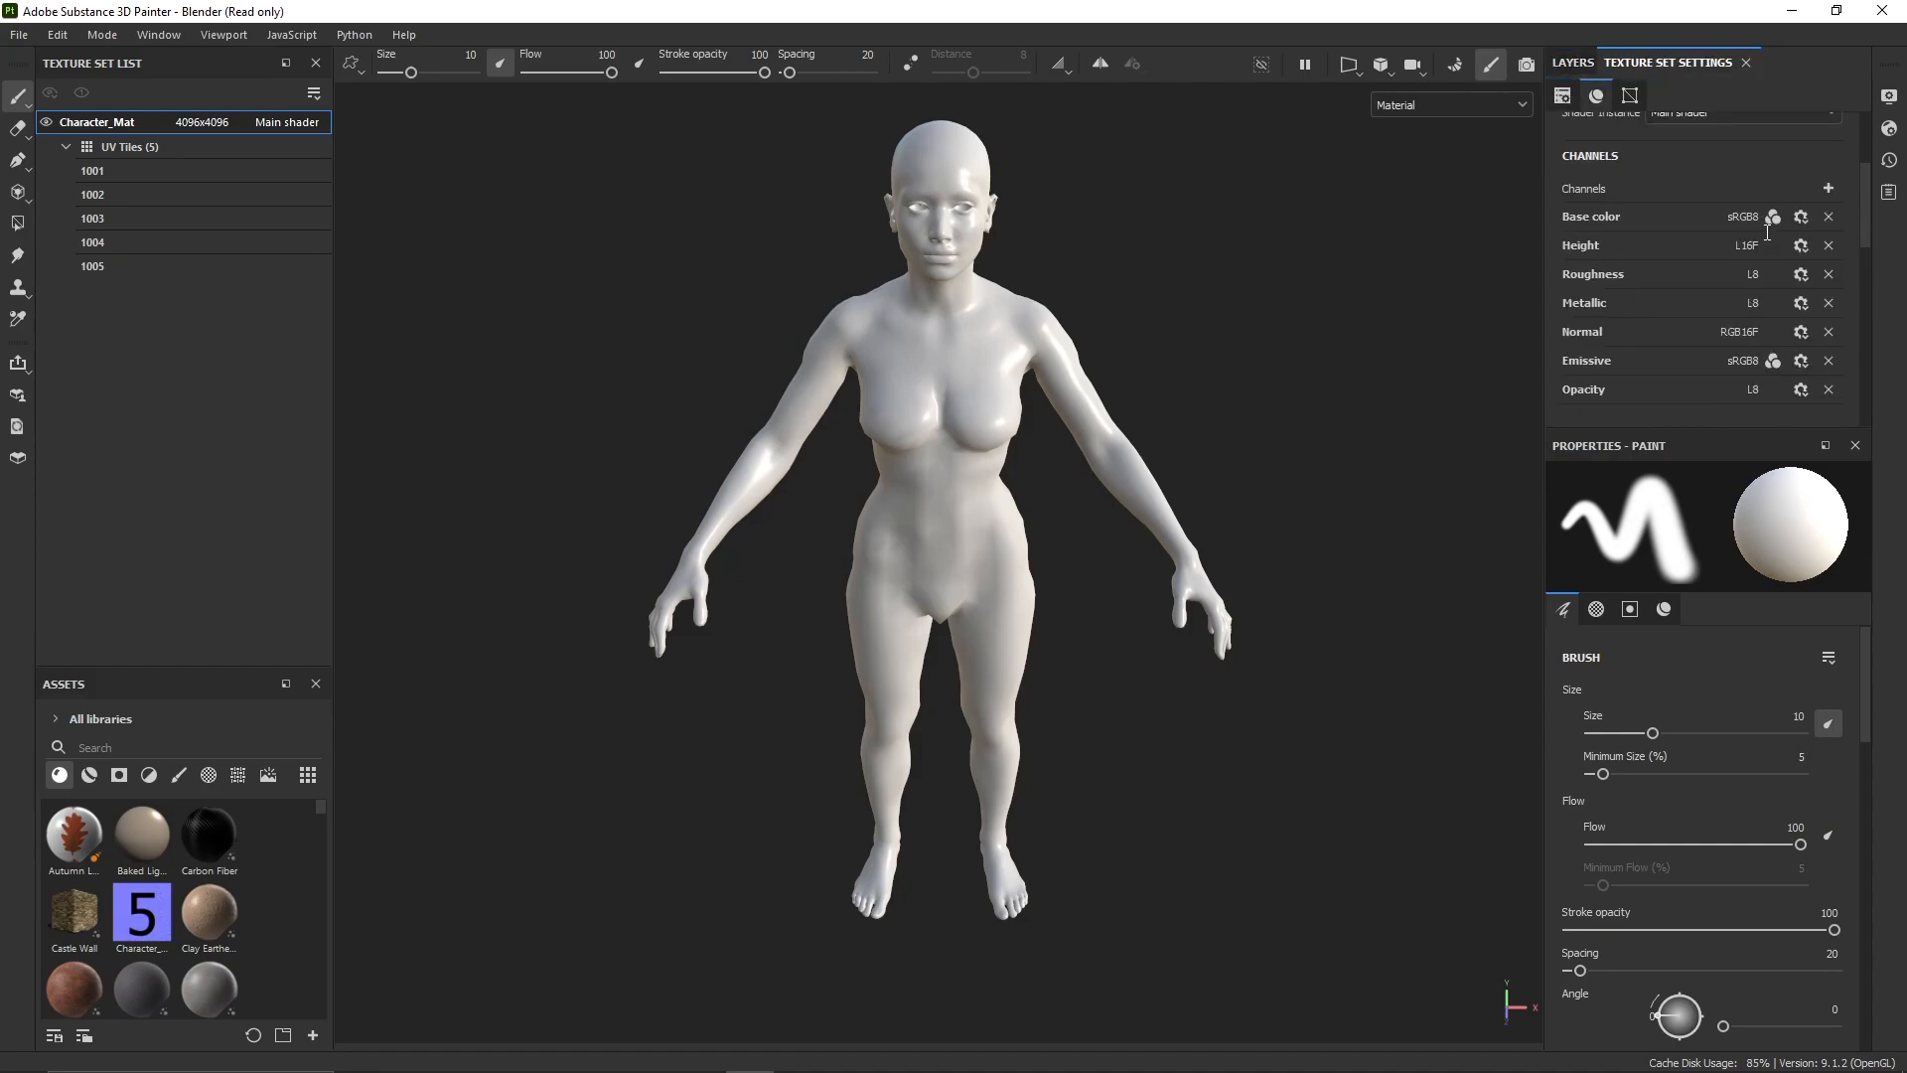
pyautogui.scroll(-3, 1762, 230)
pyautogui.click(1761, 230)
pyautogui.click(1633, 255)
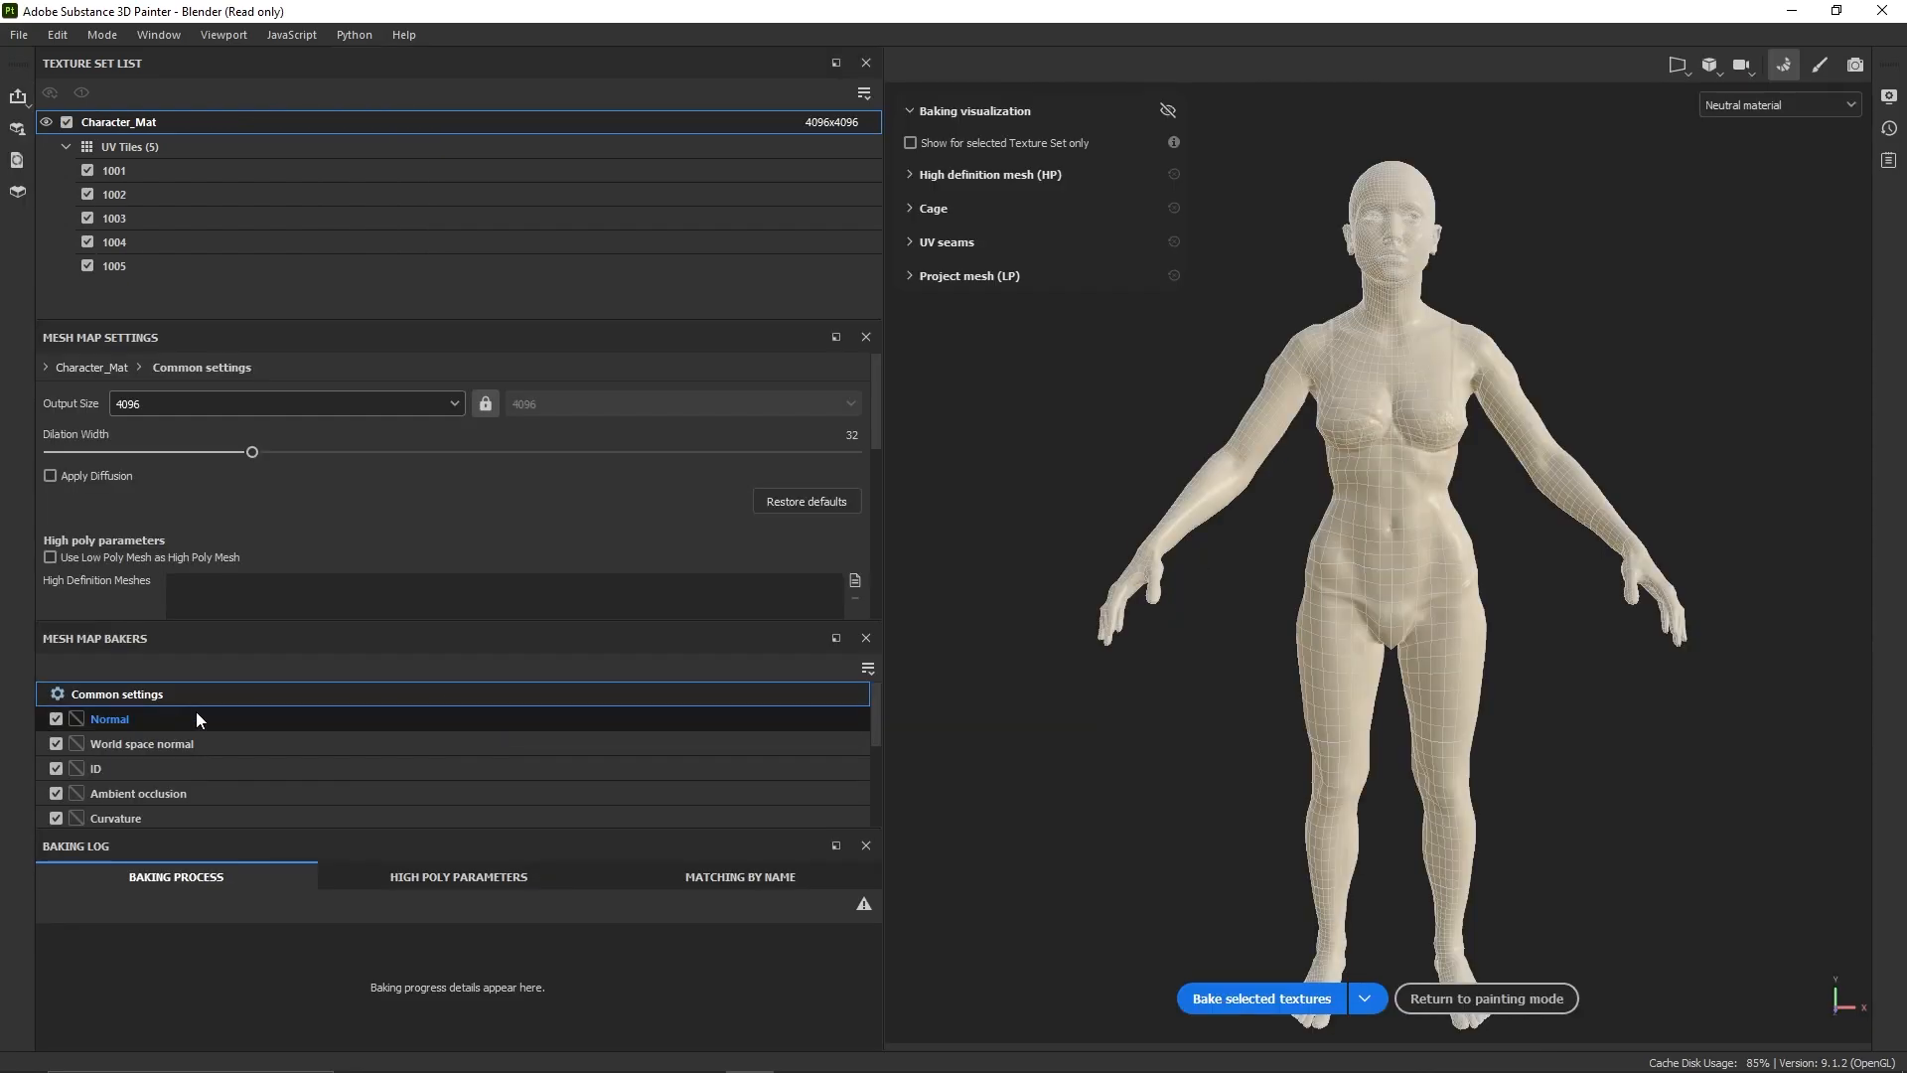
# - Review the Normal baker's settings and the common baking settings
pyautogui.click(275, 711)
pyautogui.click(145, 696)
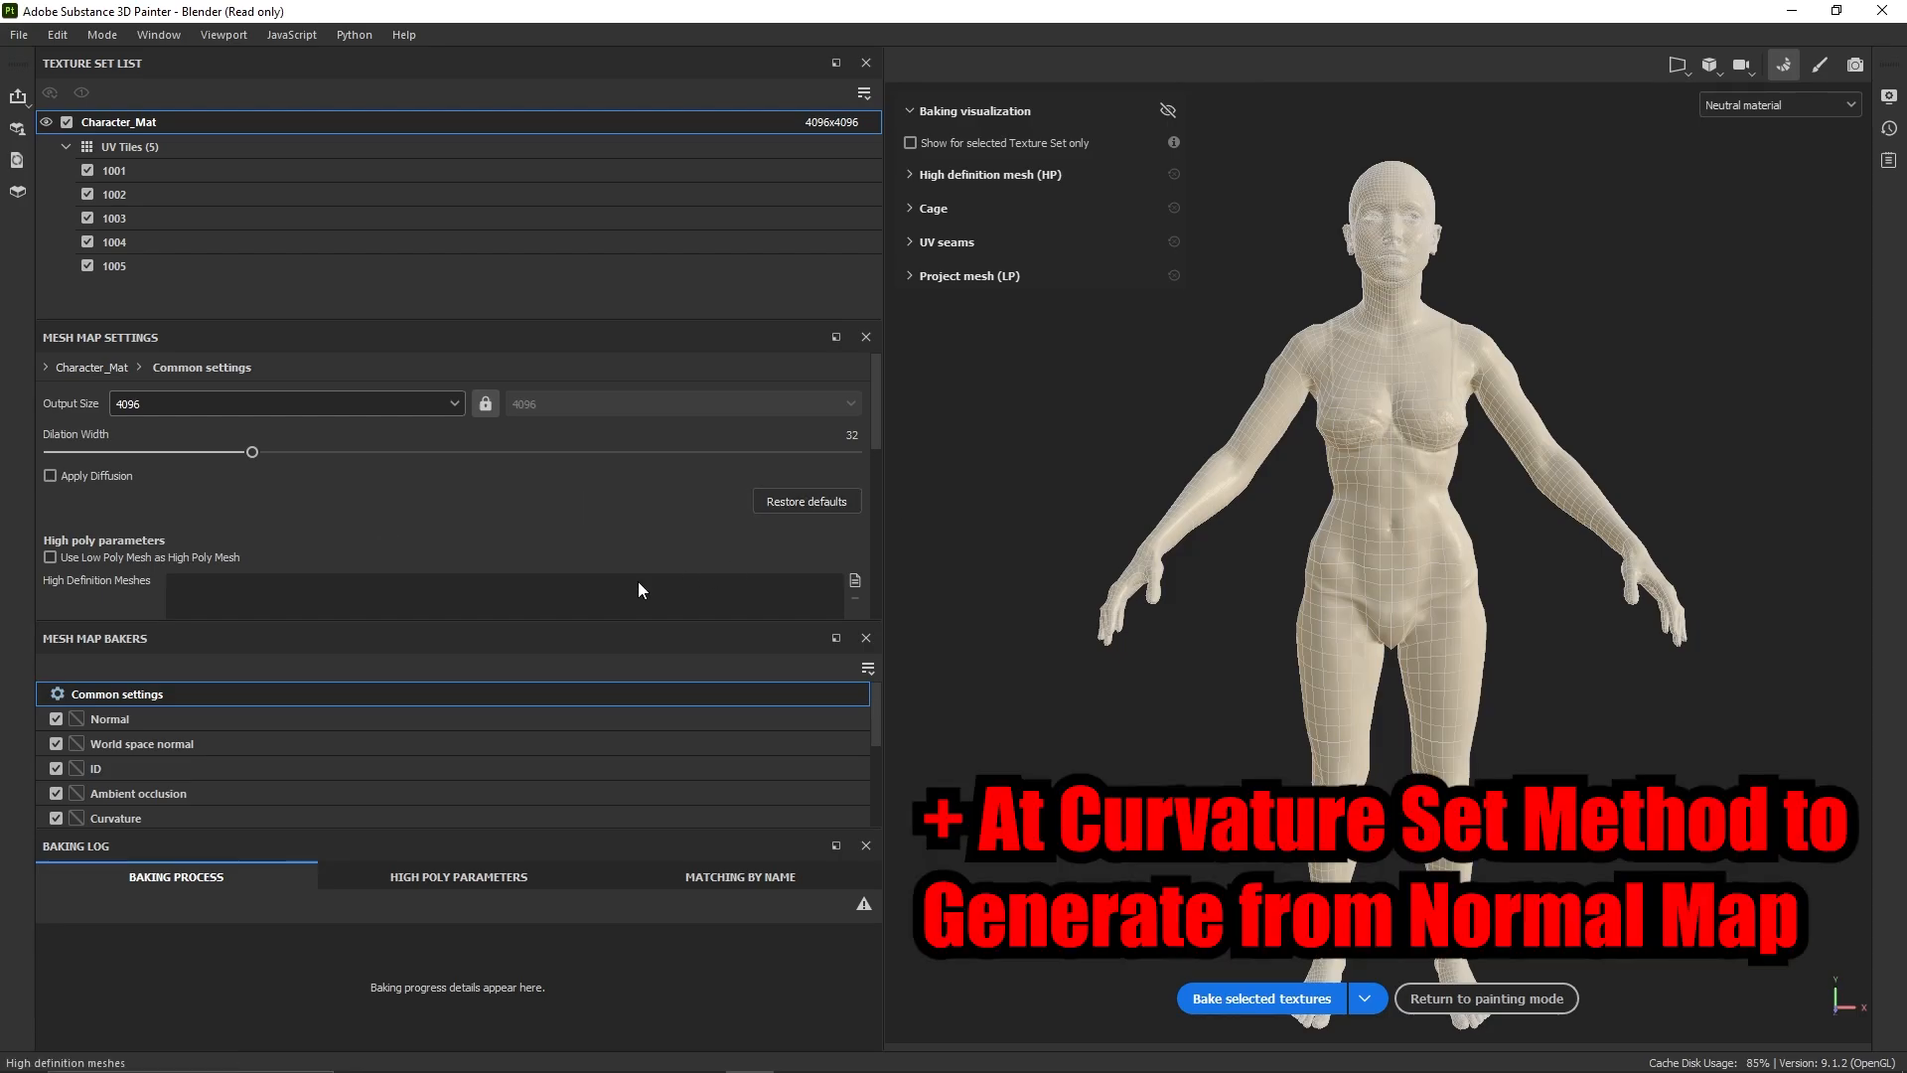
pyautogui.click(129, 715)
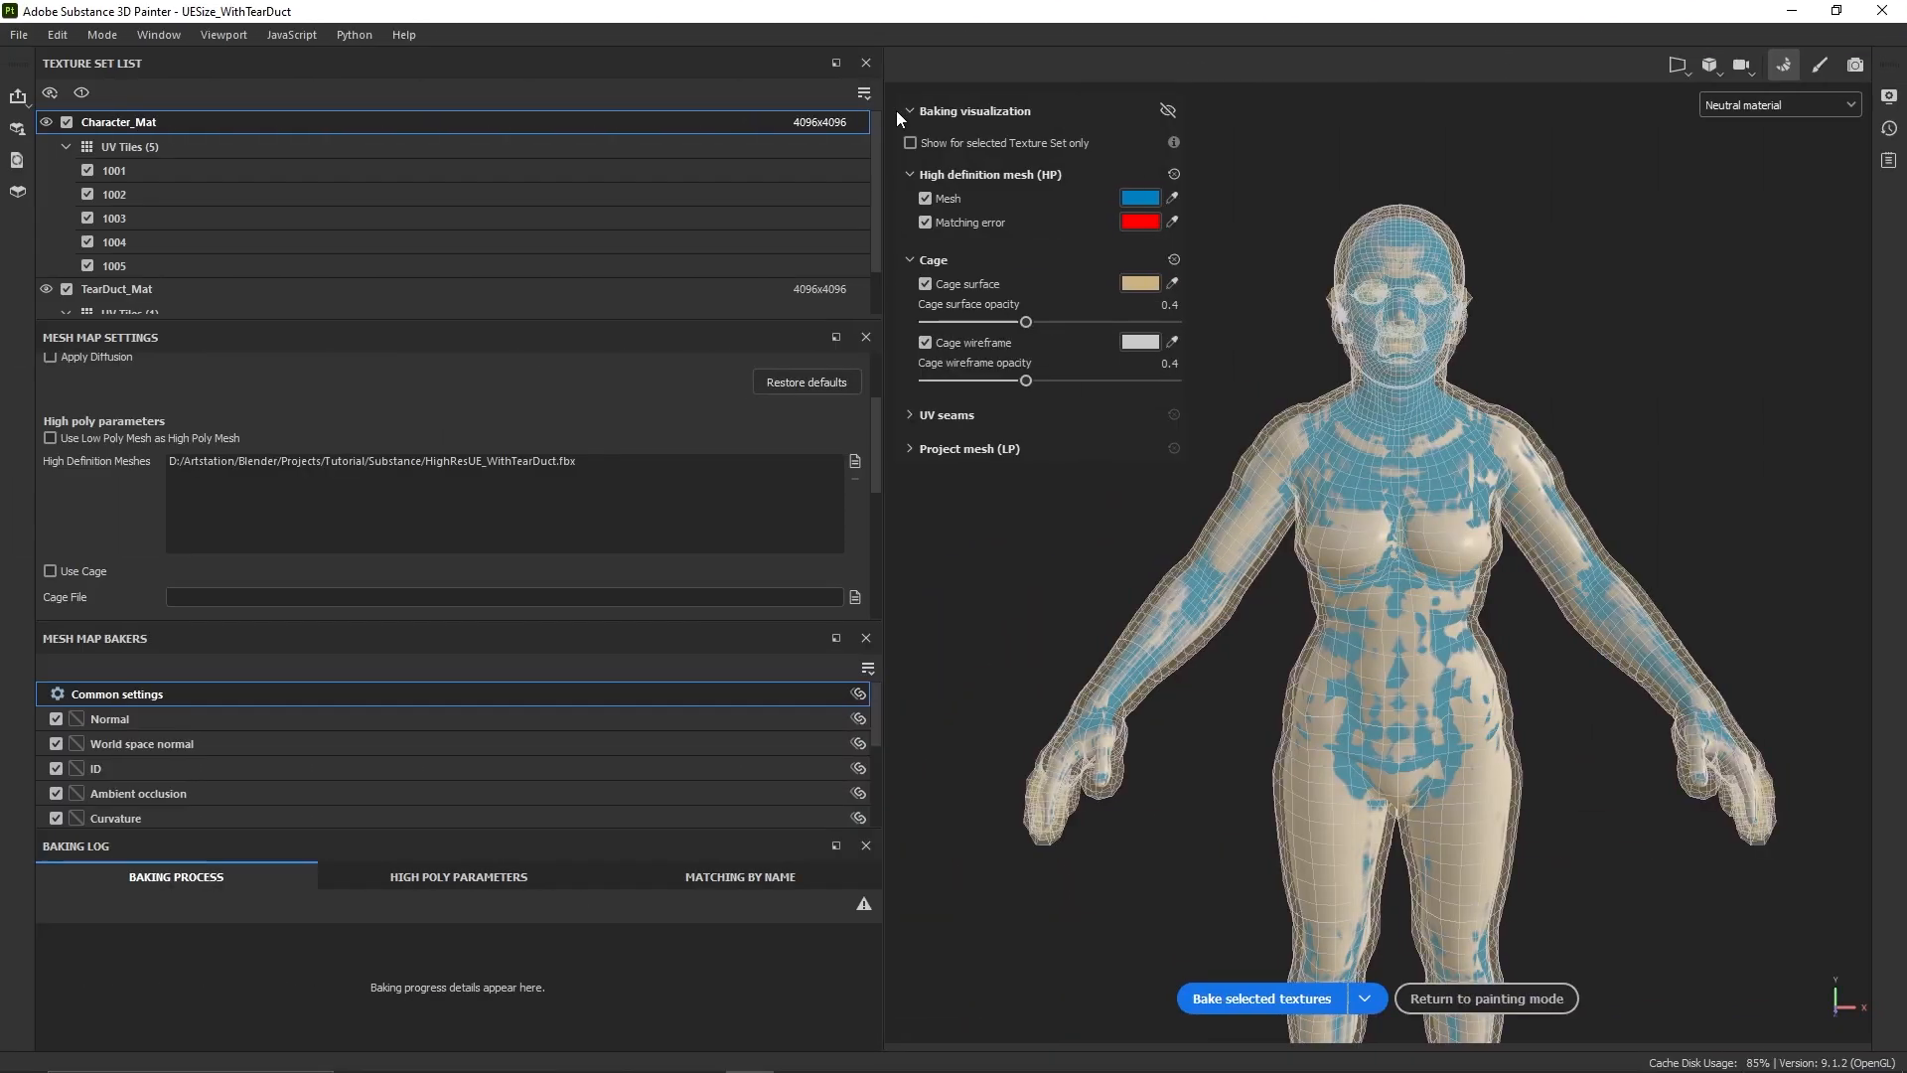
# - Examine the baking options in the program's general settings, including live preview baking and GPU raytracing
pyautogui.click(57, 35)
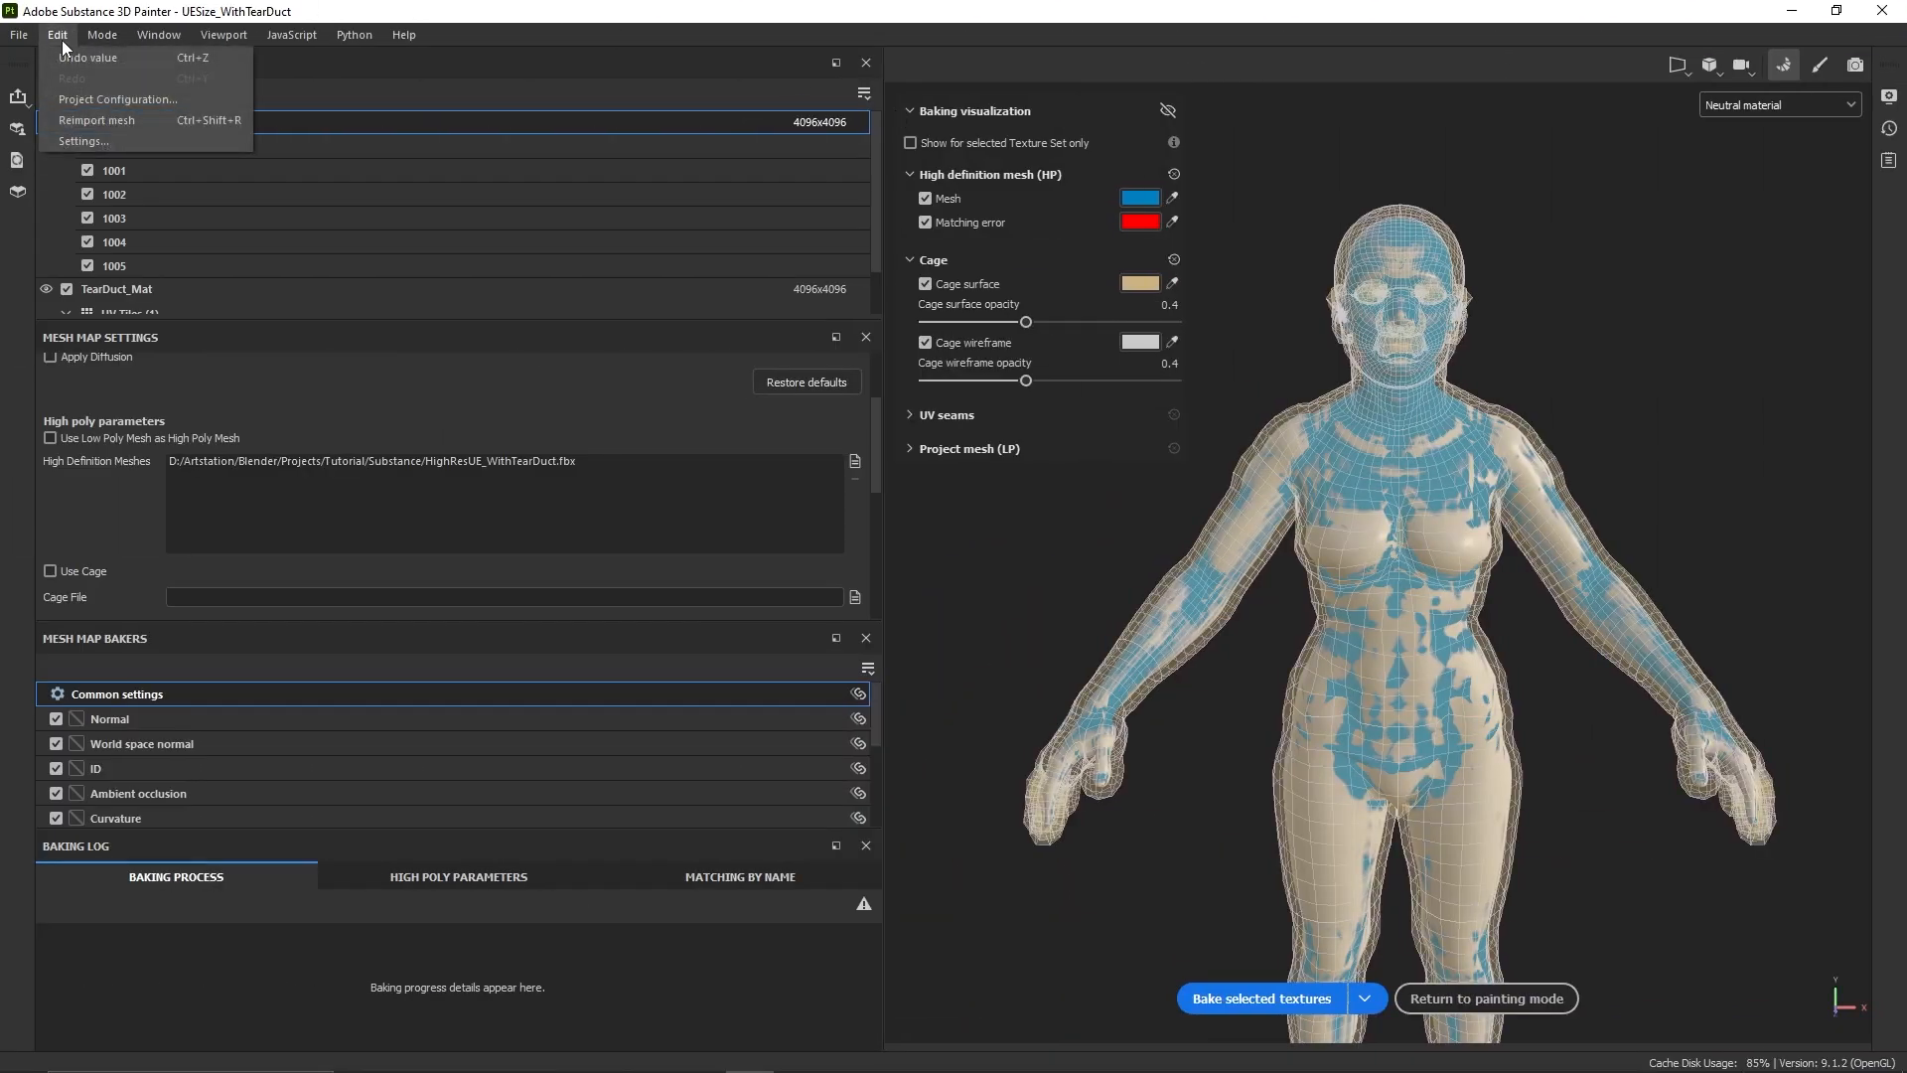
pyautogui.click(83, 141)
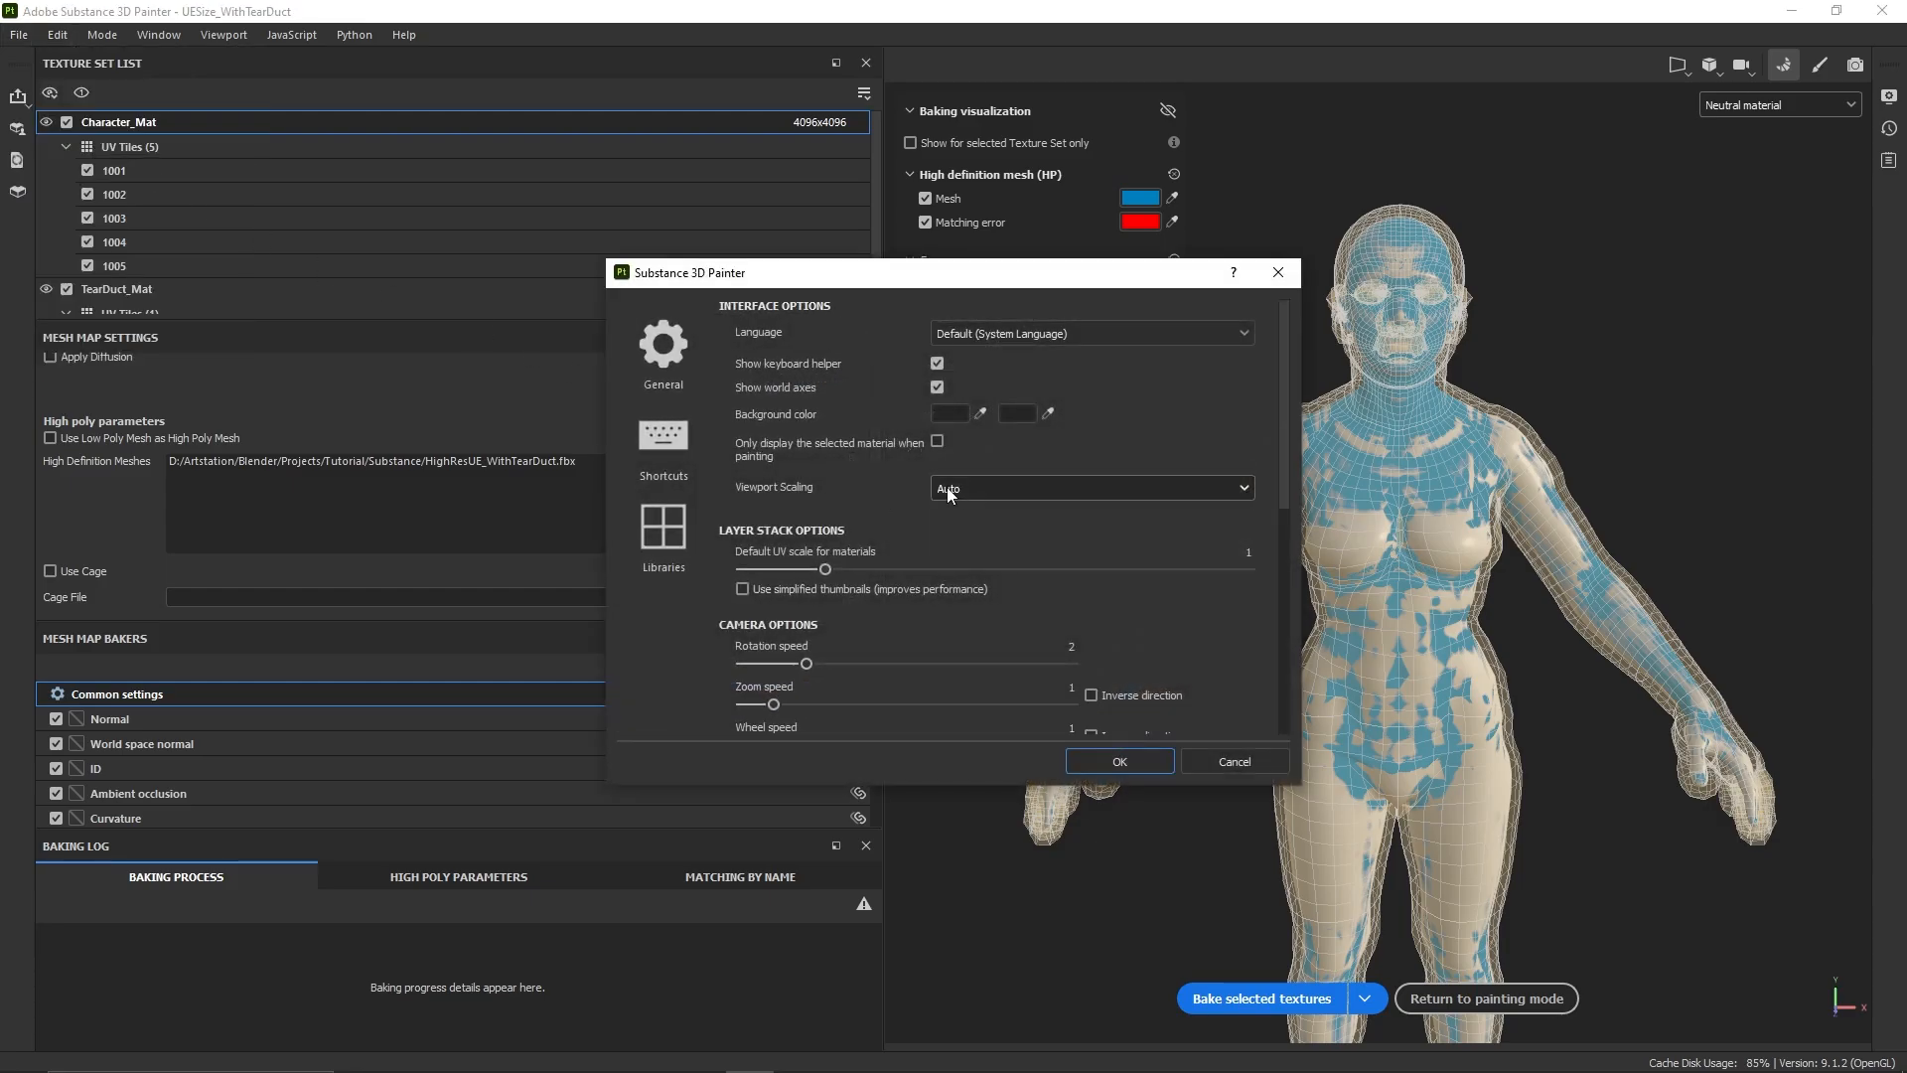
pyautogui.scroll(-5, 1047, 527)
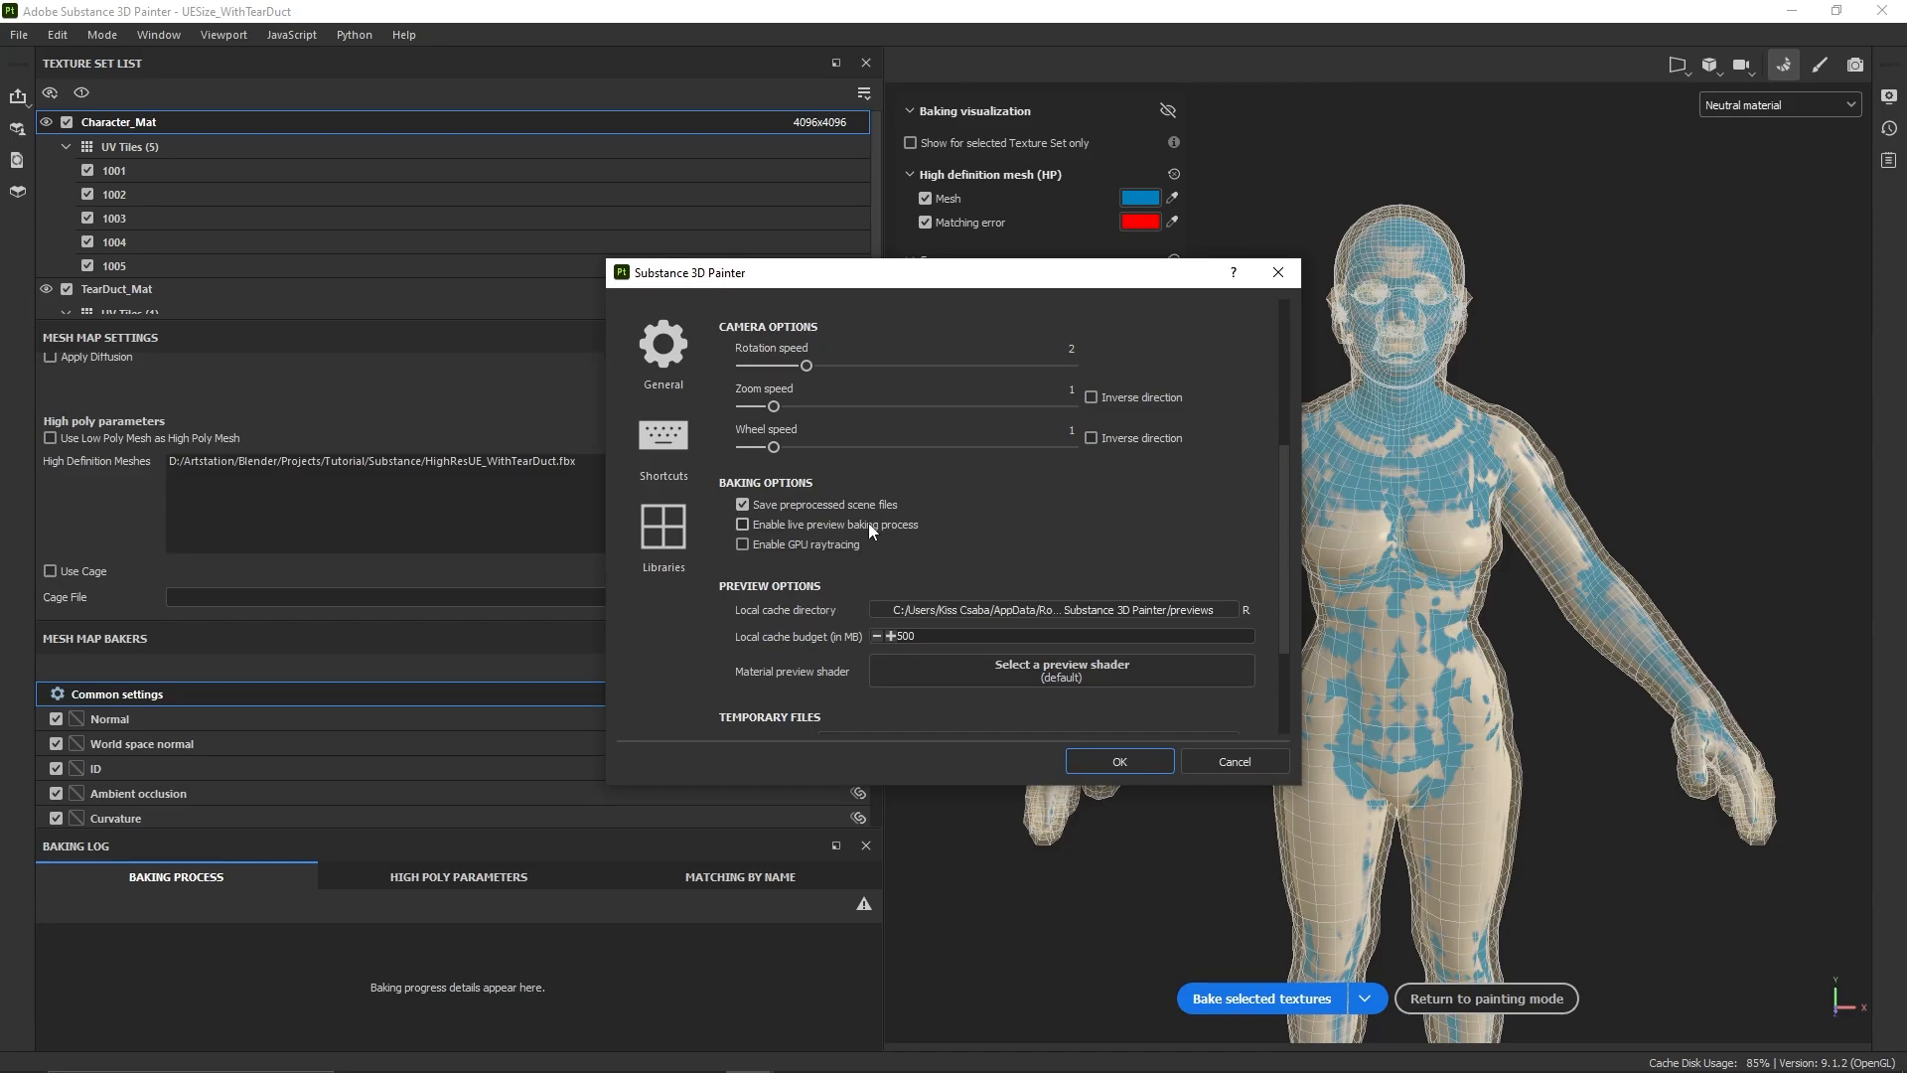
pyautogui.scroll(2, 1013, 513)
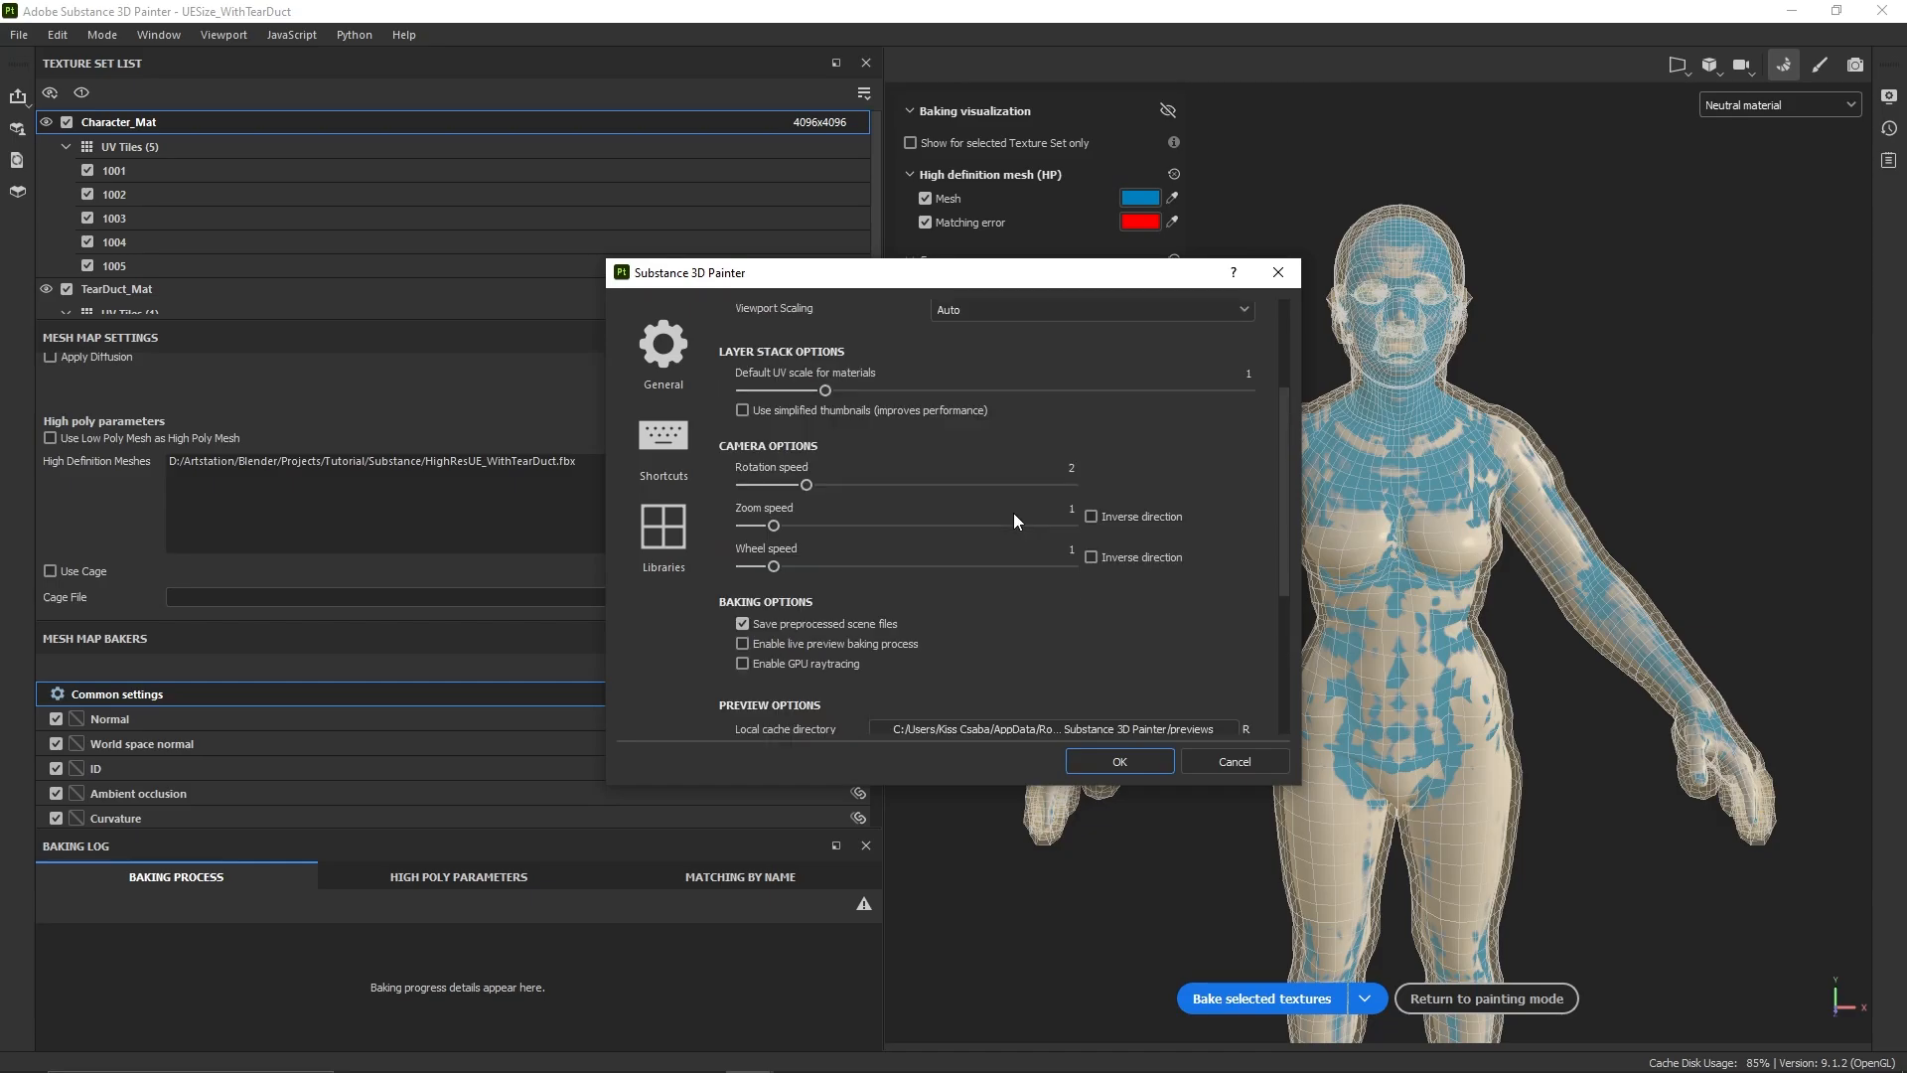
pyautogui.scroll(1, 1013, 512)
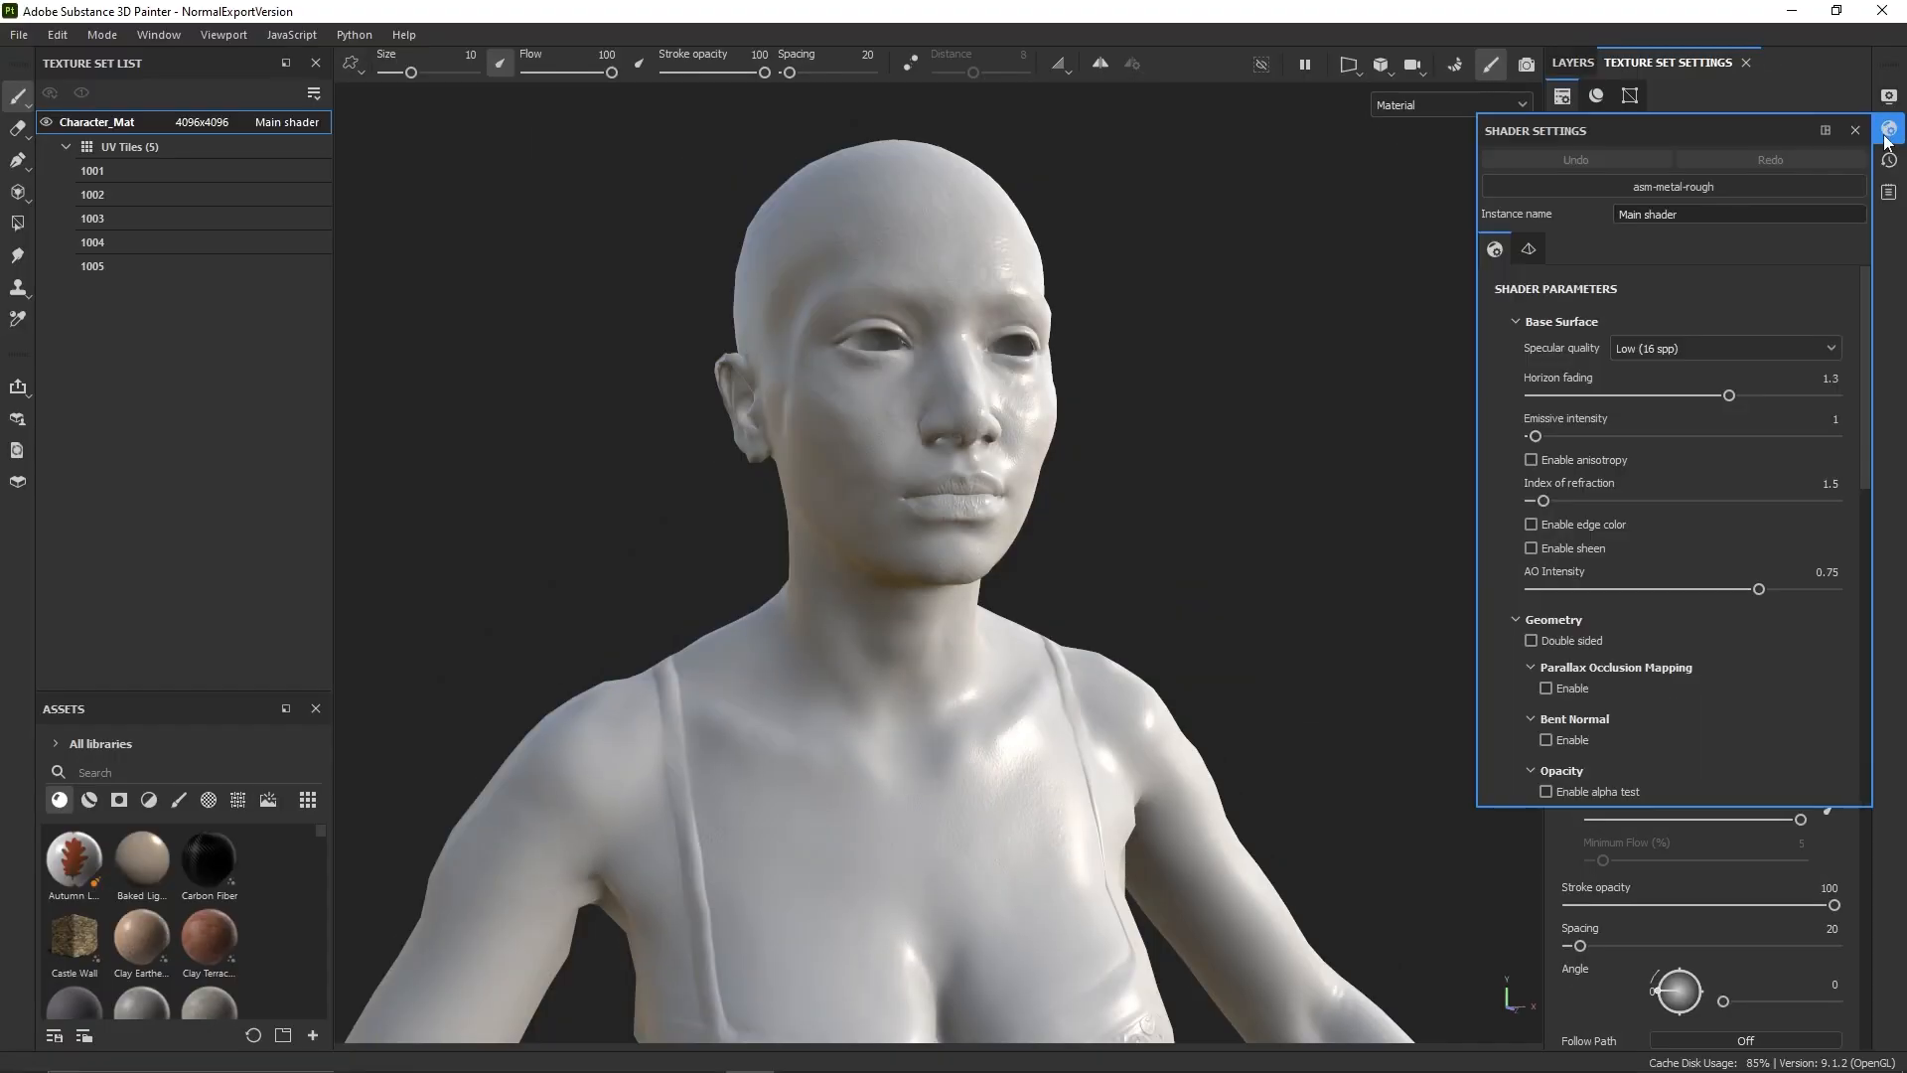
# - Look through the available shaders for the main shader, including the alpha test and alpha blending variants
pyautogui.click(1739, 189)
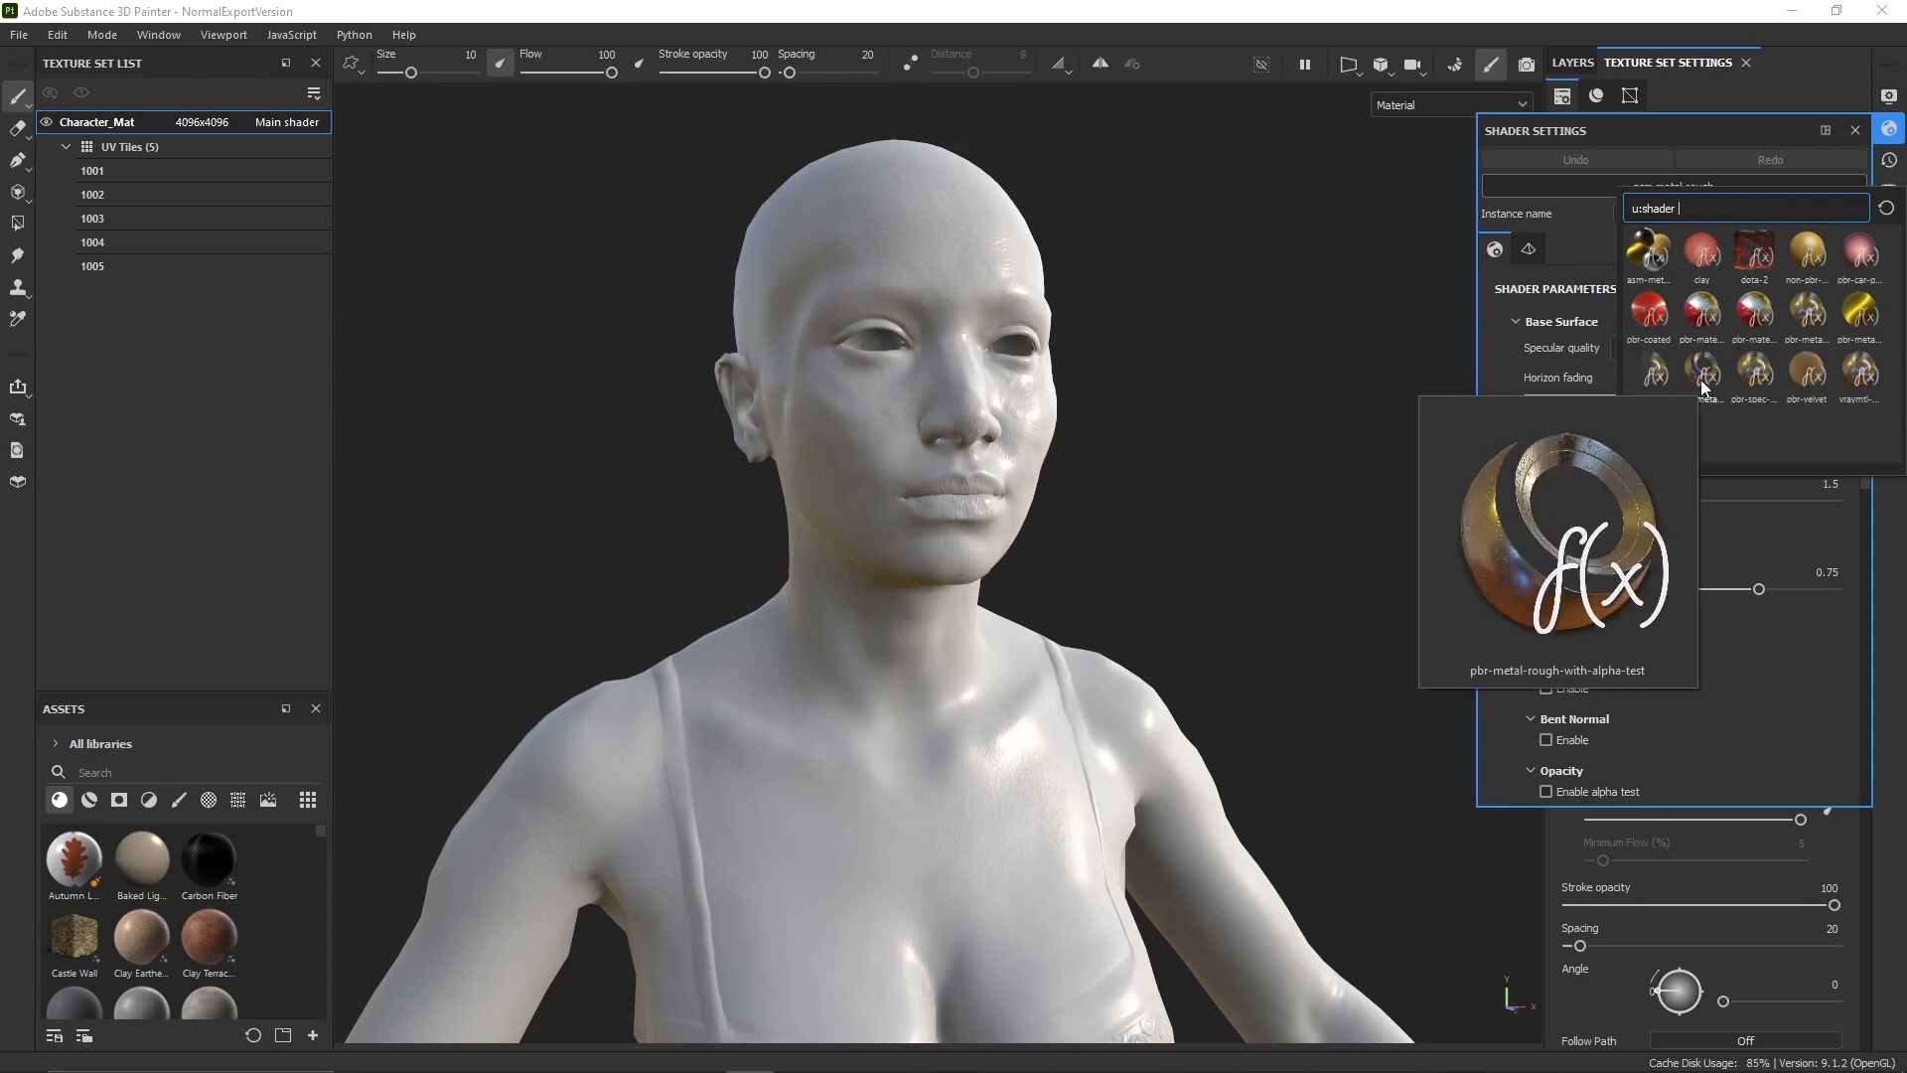
pyautogui.moveTo(1645, 386)
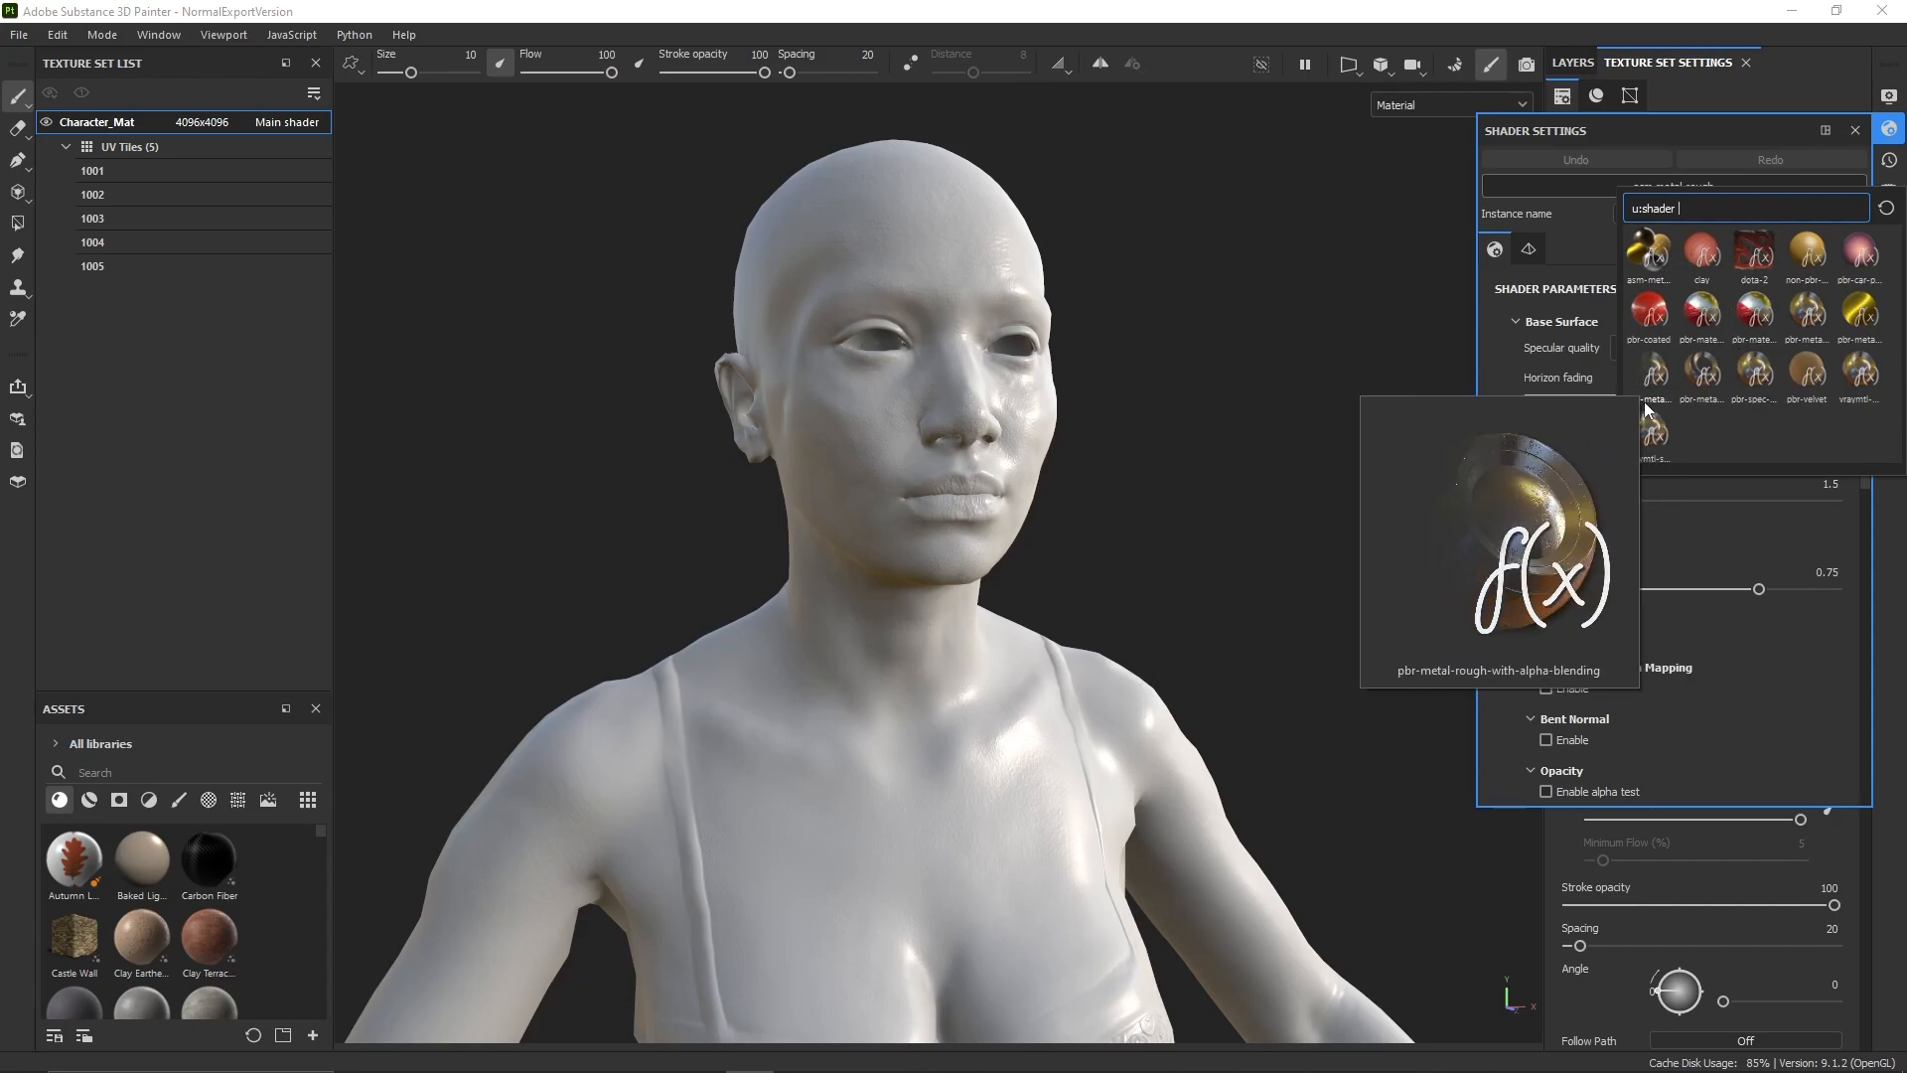
pyautogui.moveTo(1814, 326)
# - Collapse the Opacity group in the main shader's geometry parameters and enable Bent Normal
pyautogui.scroll(-5, 1714, 508)
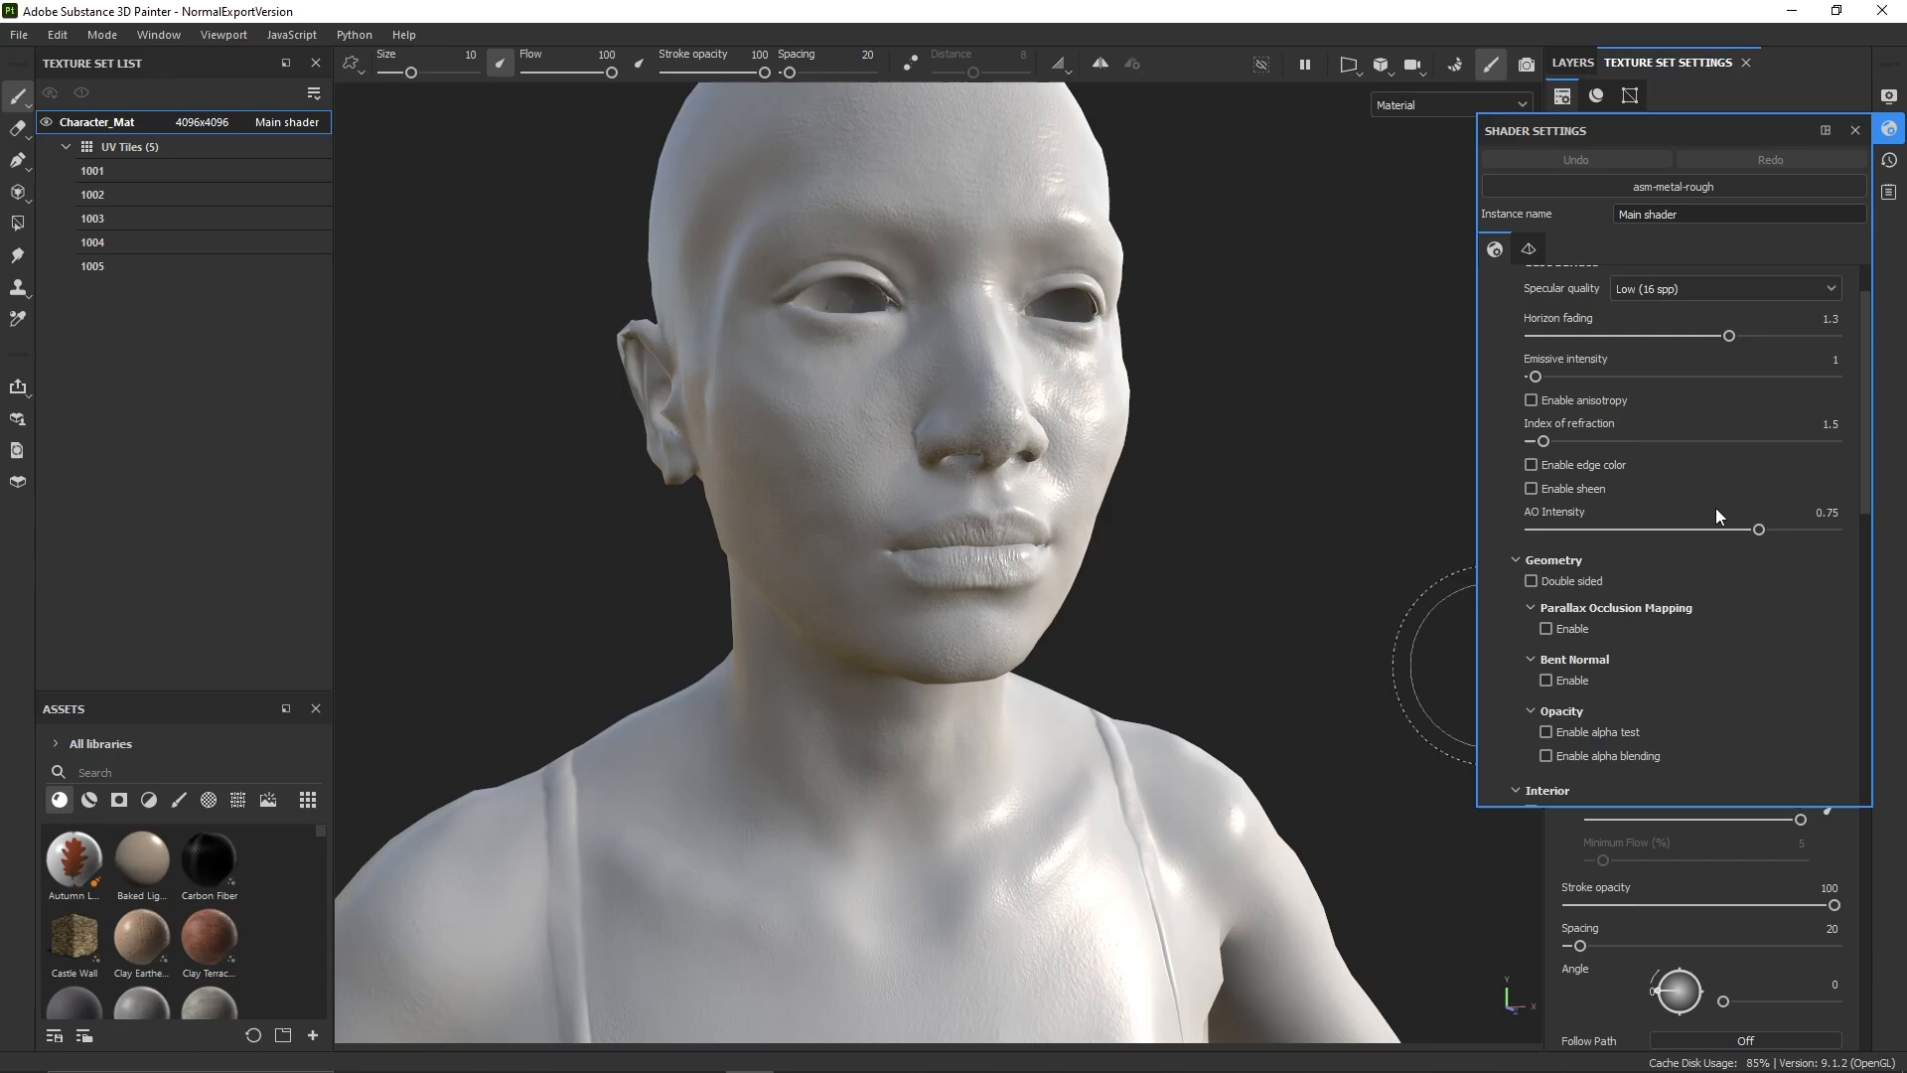
pyautogui.scroll(-1, 1686, 601)
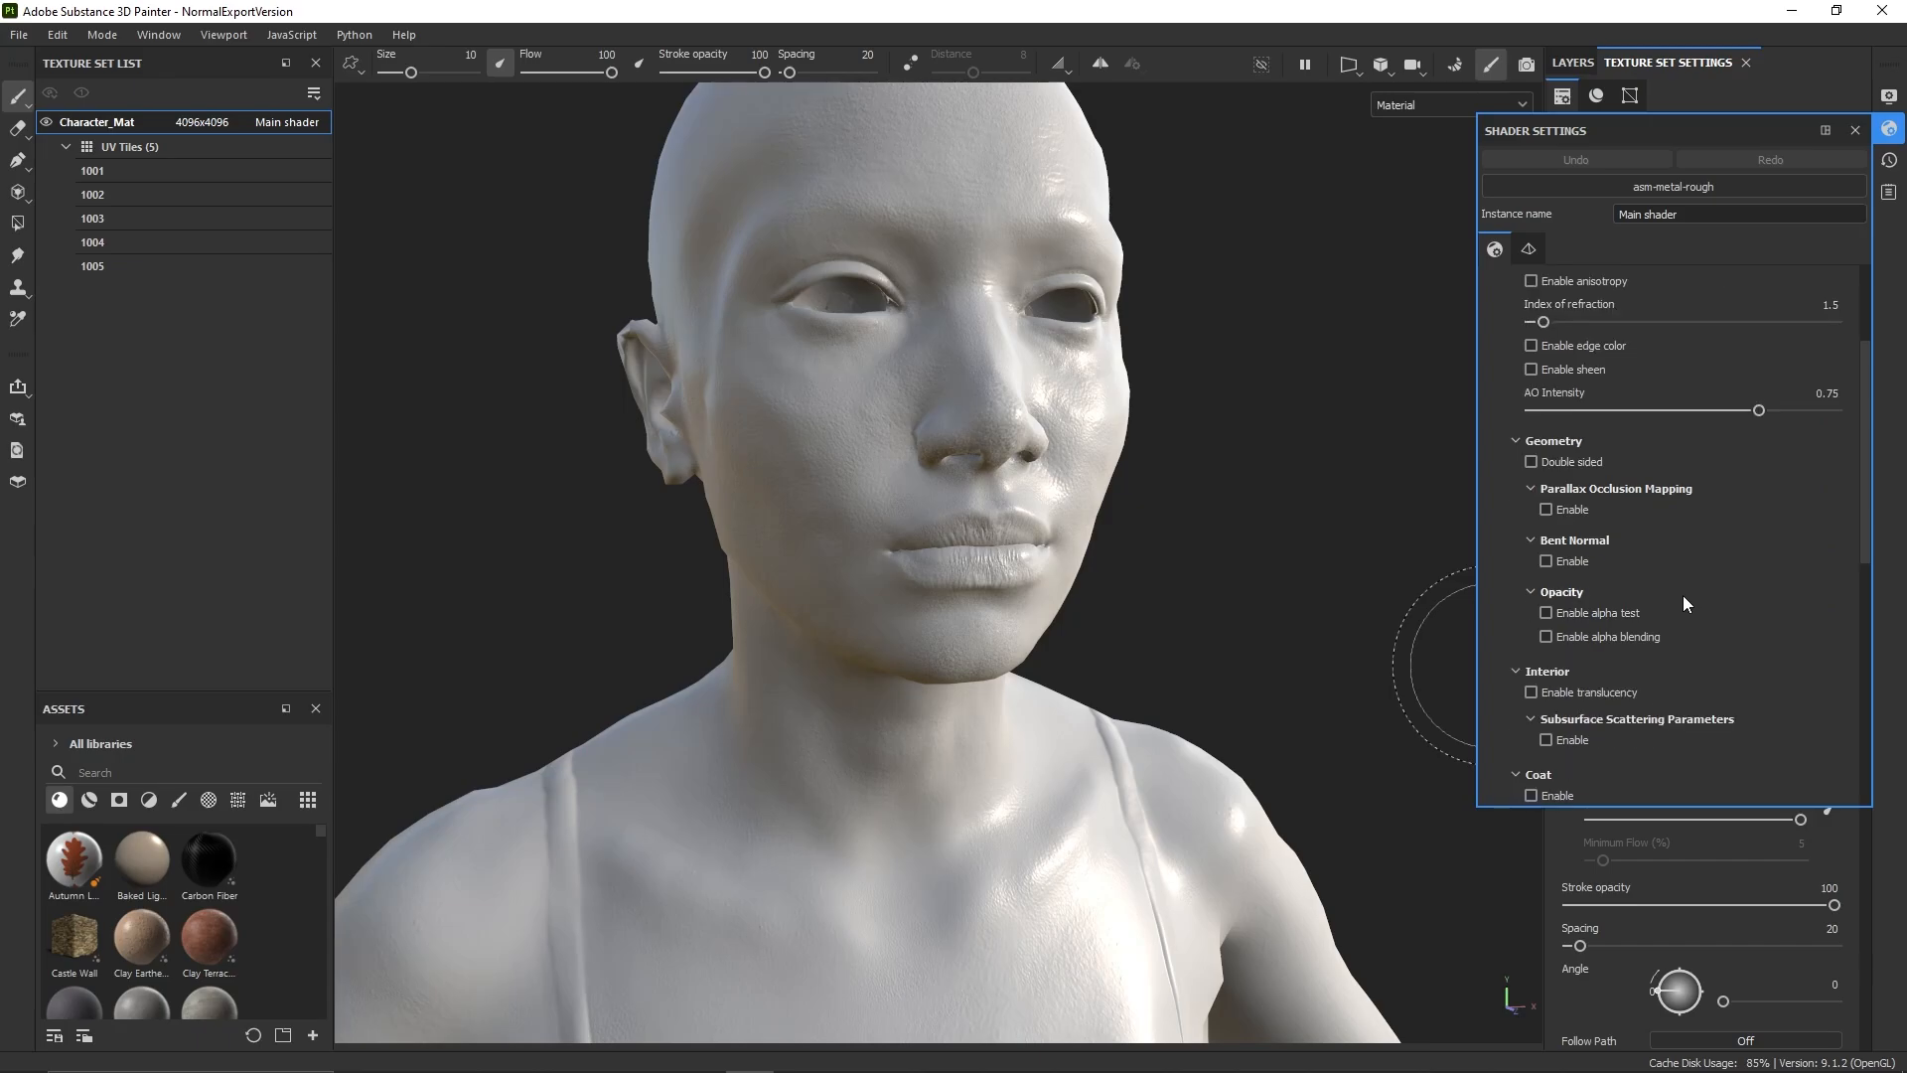
pyautogui.click(1565, 593)
pyautogui.click(1547, 562)
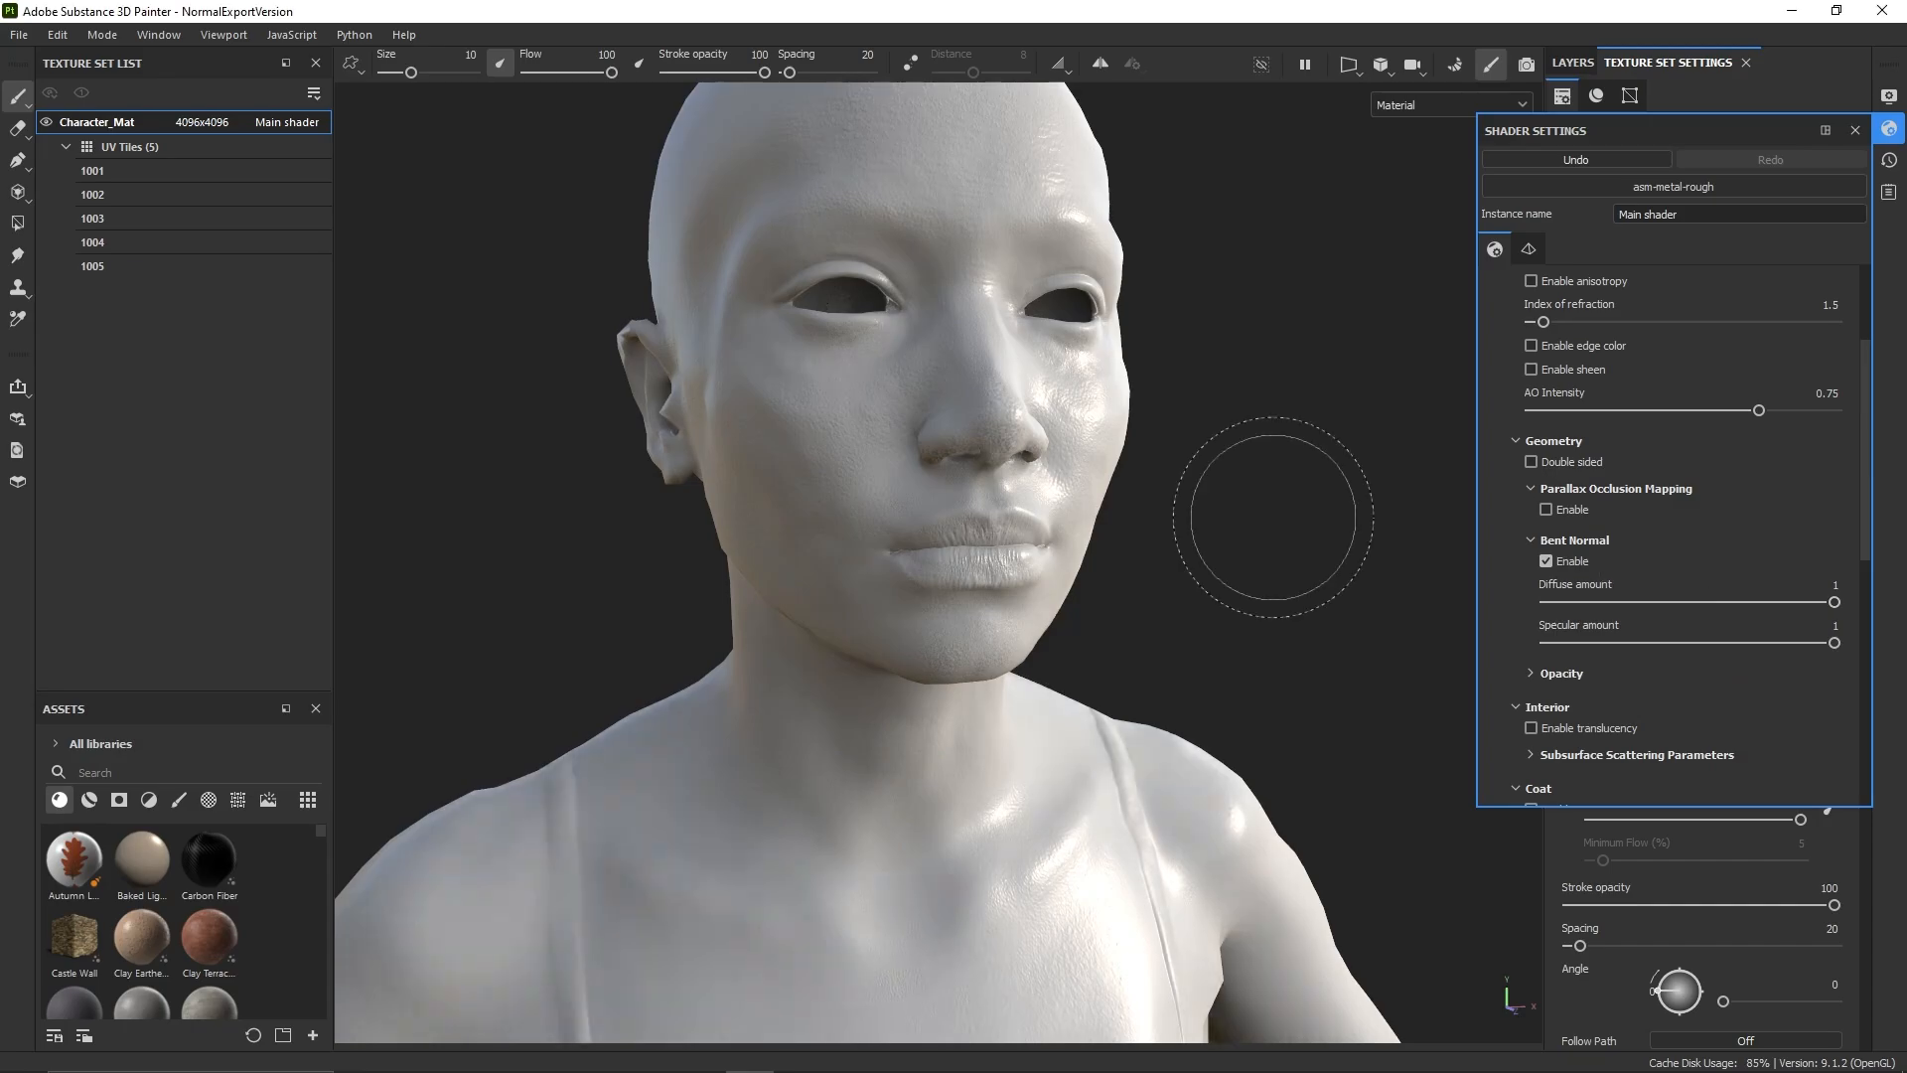
# - Compare Bent Normal diffuse amounts between 0 and 1 on the character's face and torso
pyautogui.keyDown('alt'); pyautogui.moveTo(1263, 503); pyautogui.dragTo(1278, 442); pyautogui.keyUp('alt')
pyautogui.scroll(2, 1278, 442)
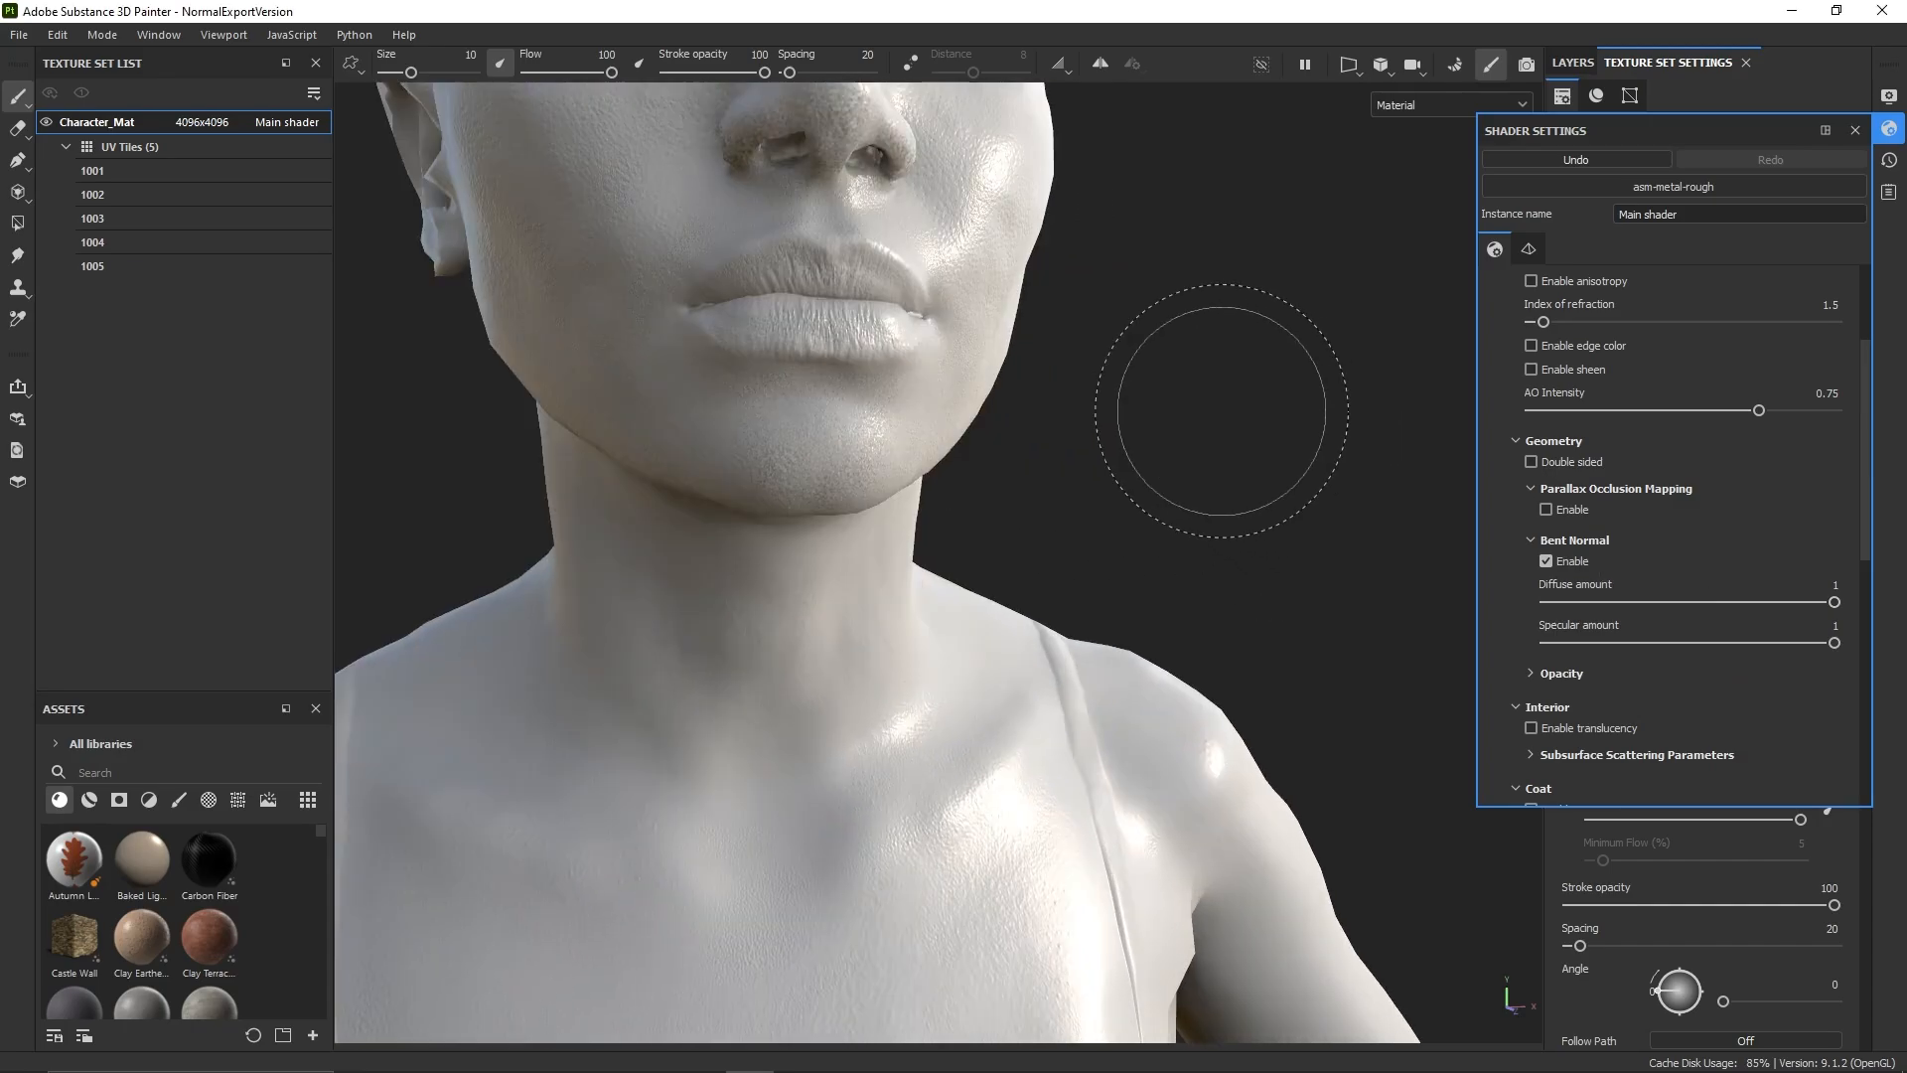
pyautogui.keyDown('alt'); pyautogui.moveTo(1231, 413); pyautogui.dragTo(1283, 581, button='middle'); pyautogui.keyUp('alt')
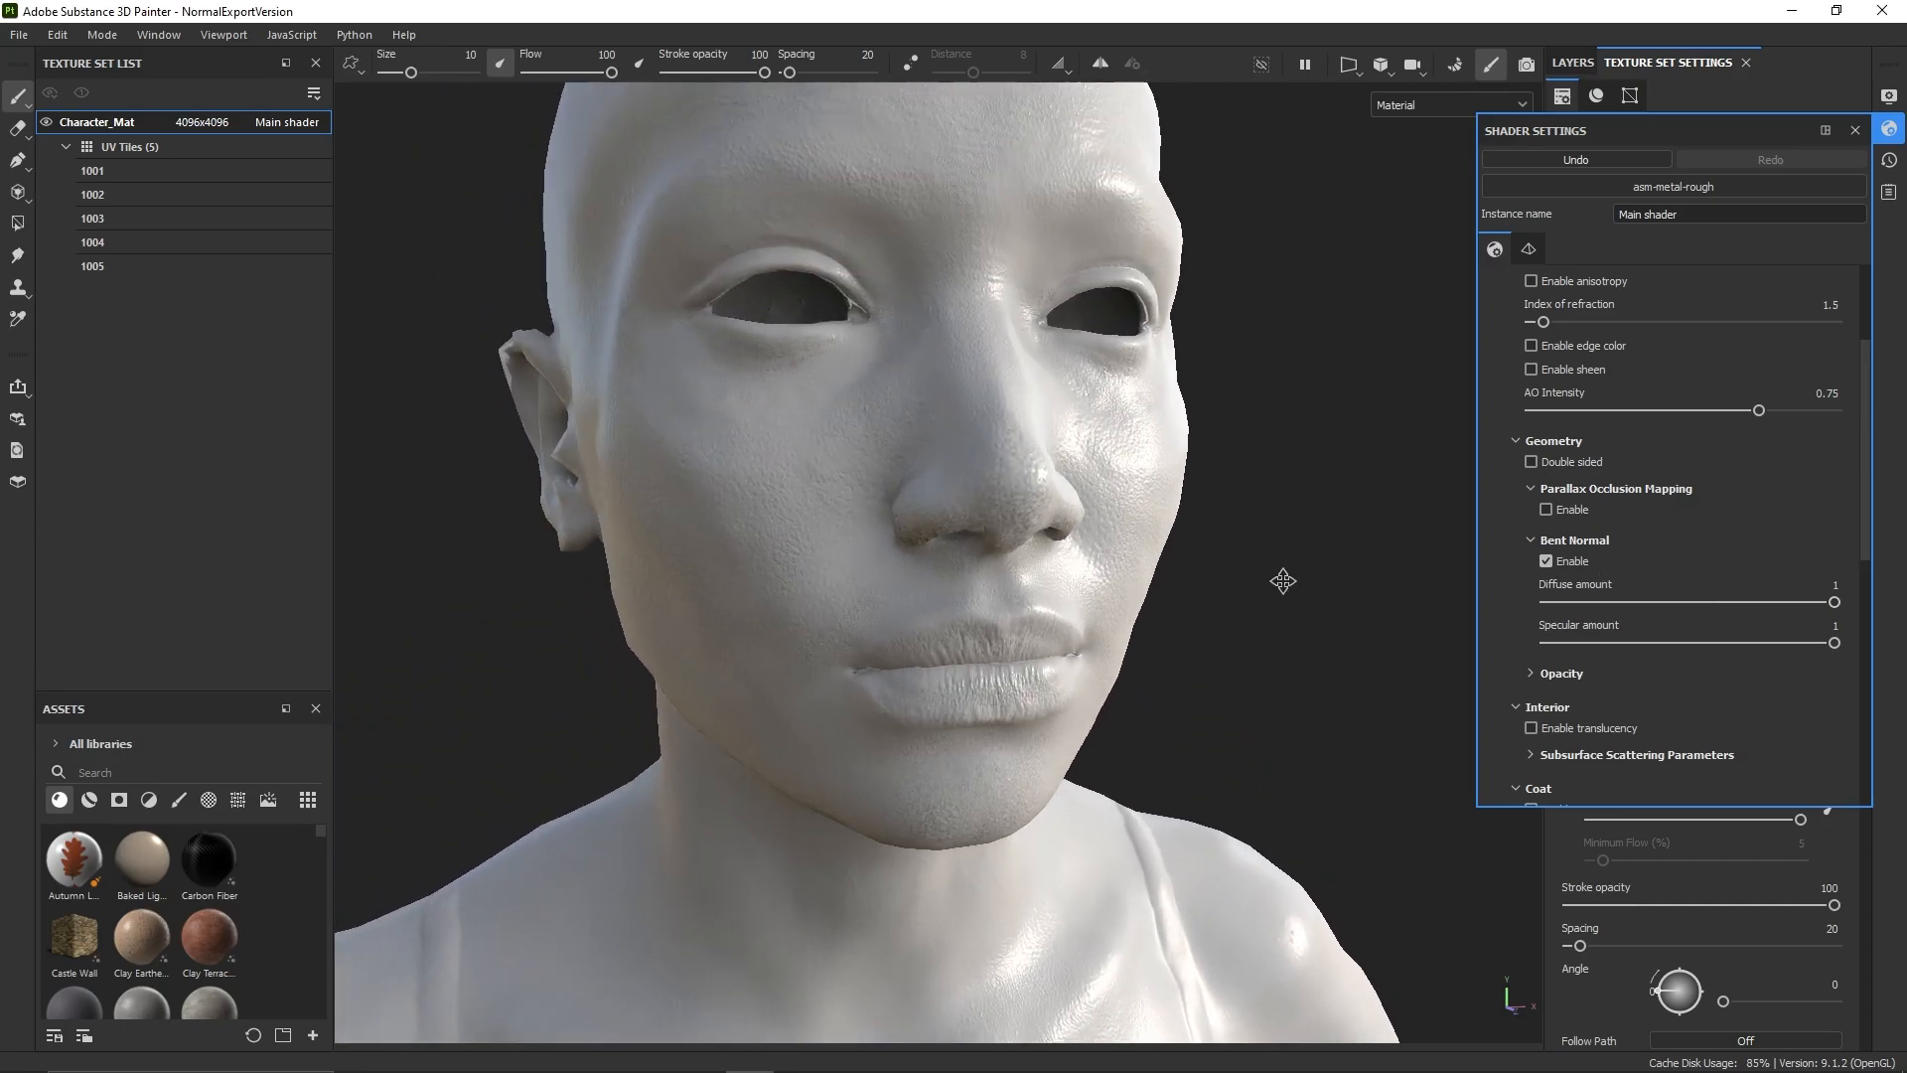
pyautogui.click(1705, 603)
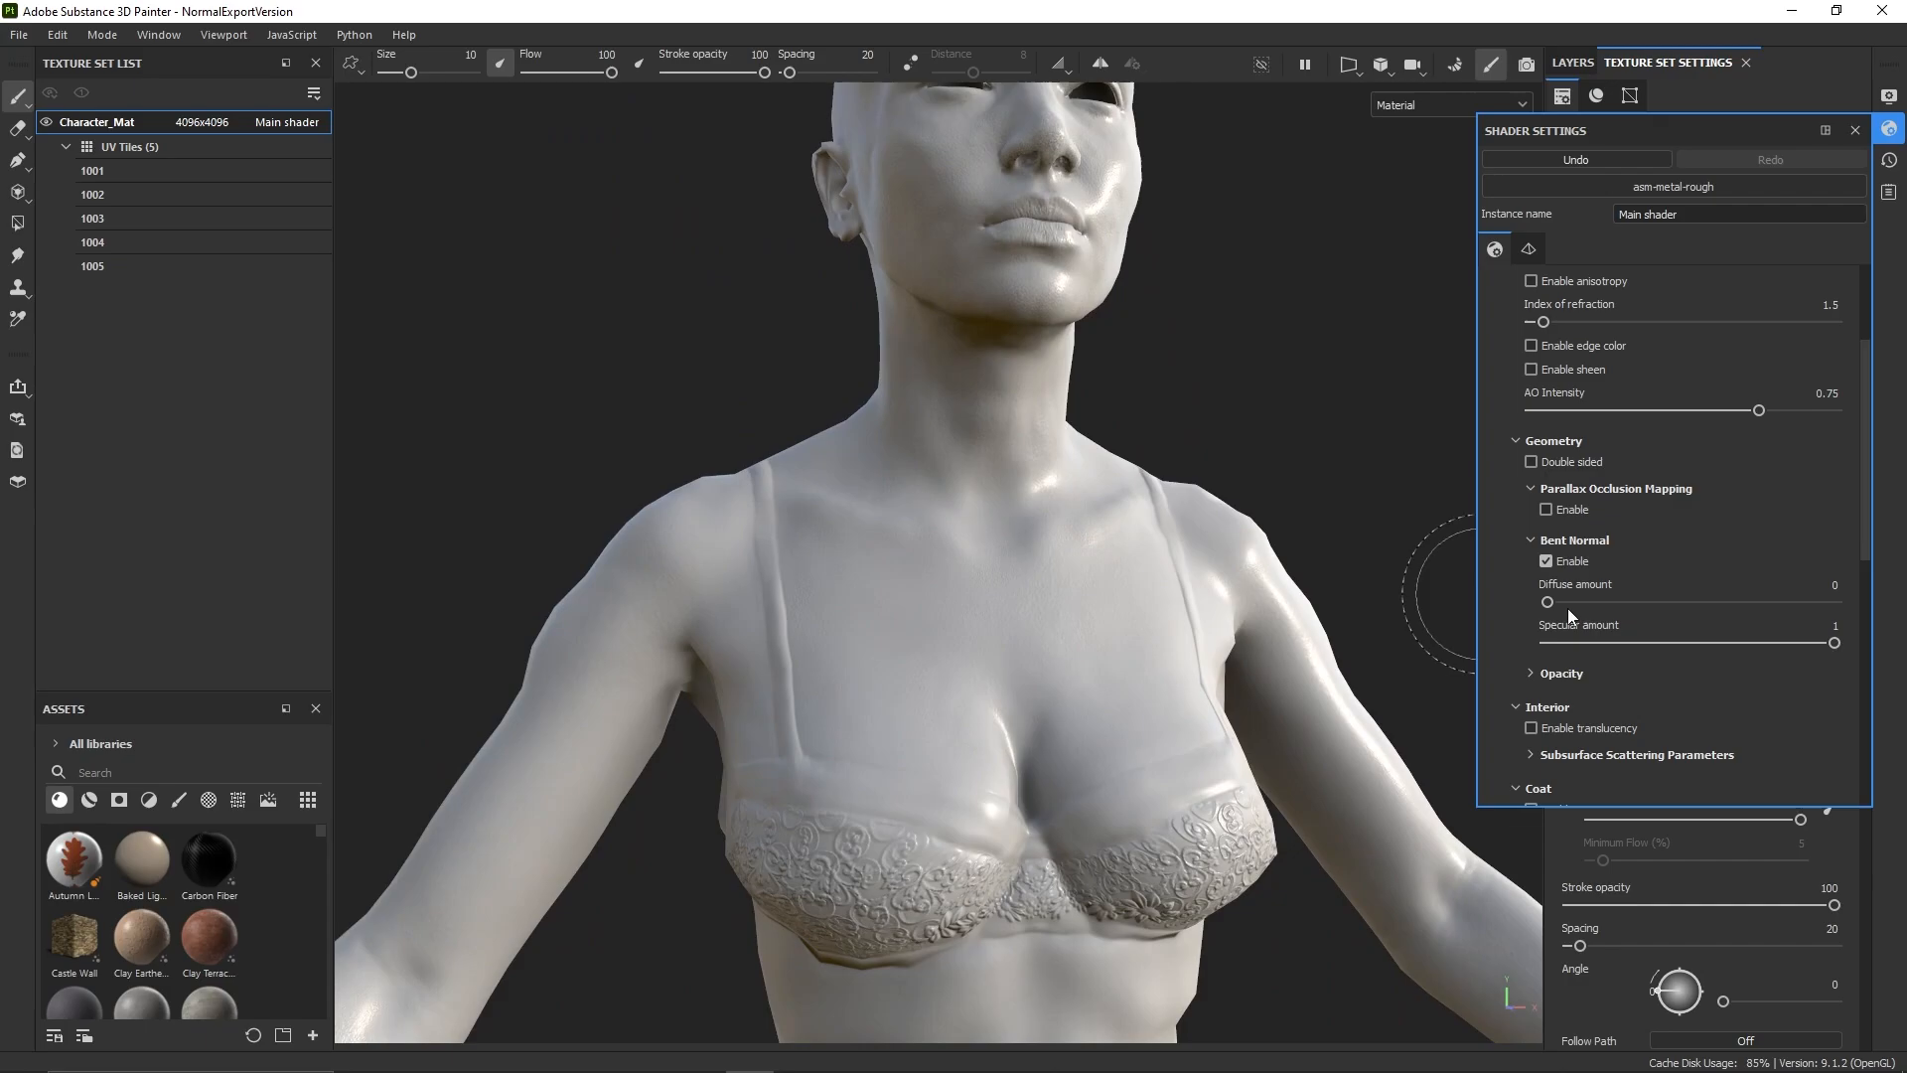
pyautogui.moveTo(1541, 602); pyautogui.dragTo(1869, 610)
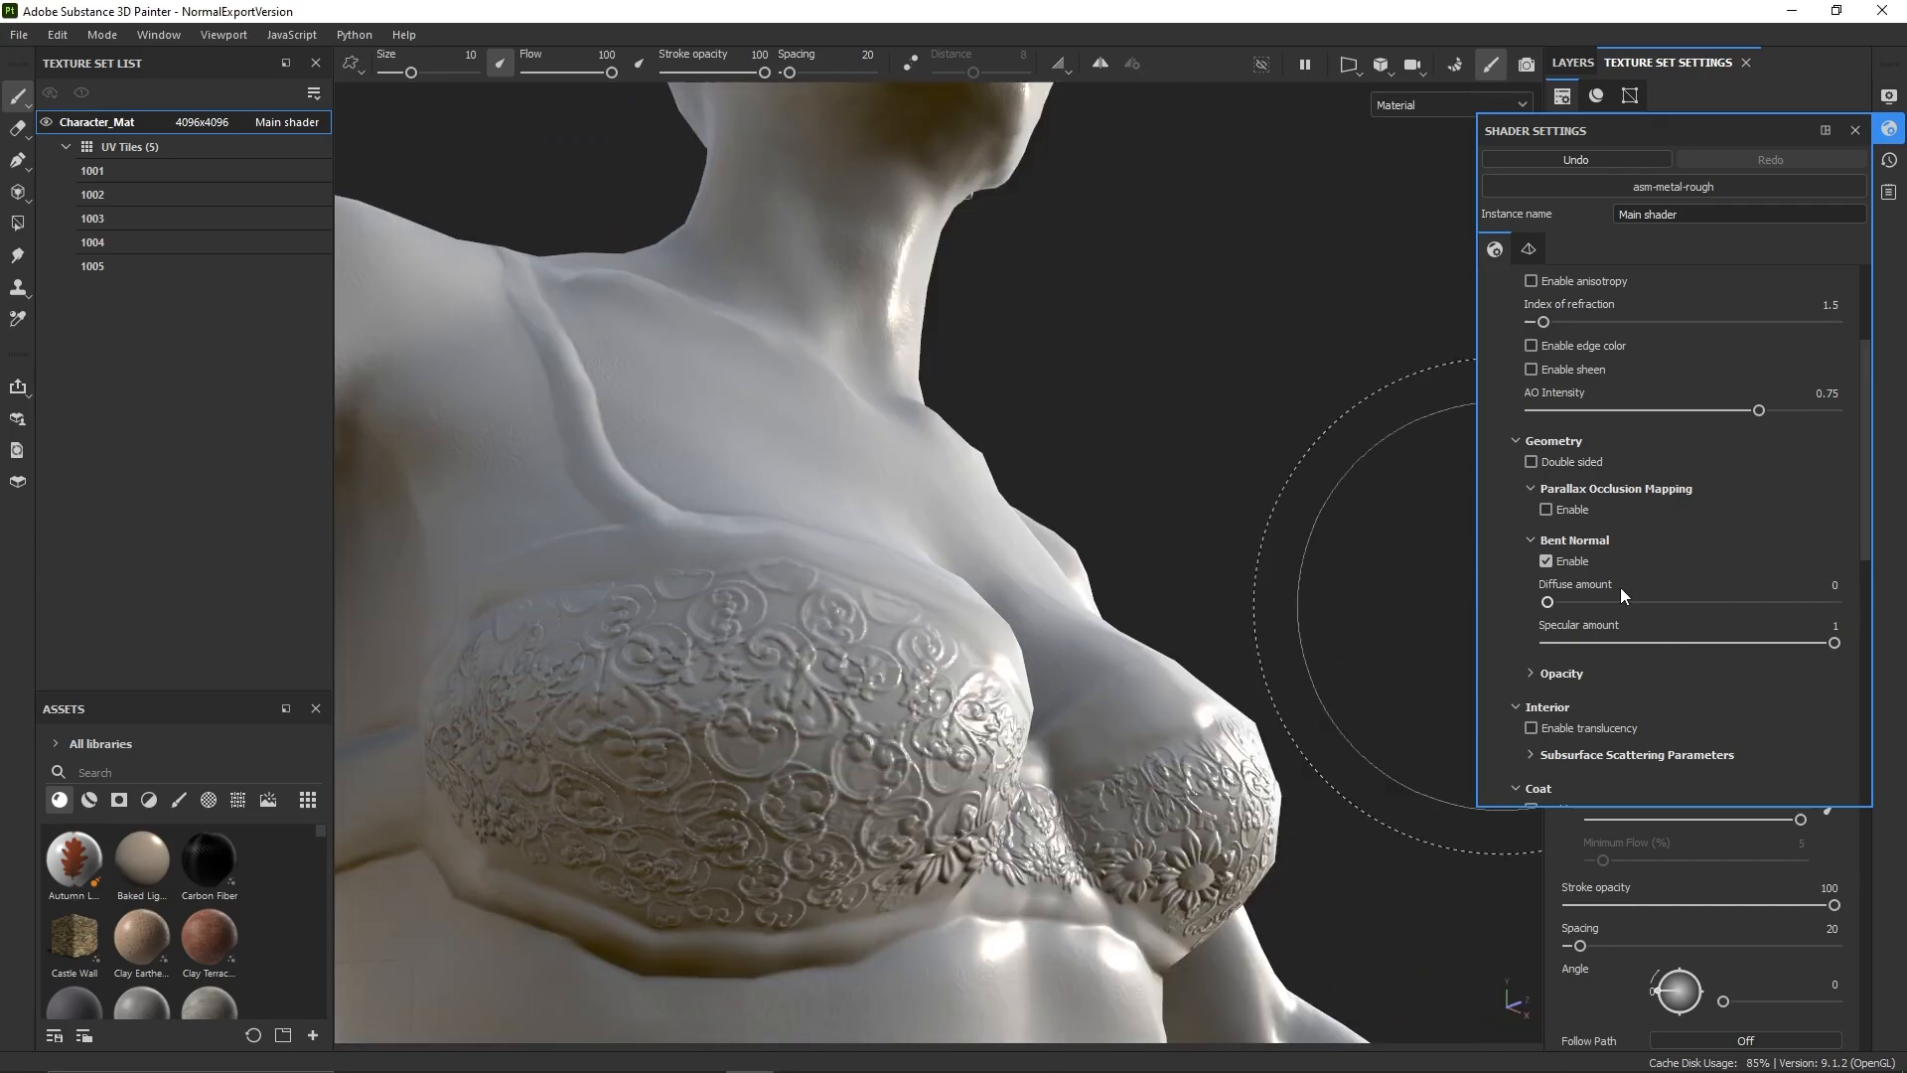
pyautogui.moveTo(1597, 608)
pyautogui.mouseDown()
pyautogui.moveTo(1850, 613)
pyautogui.moveTo(1588, 603)
pyautogui.mouseUp()
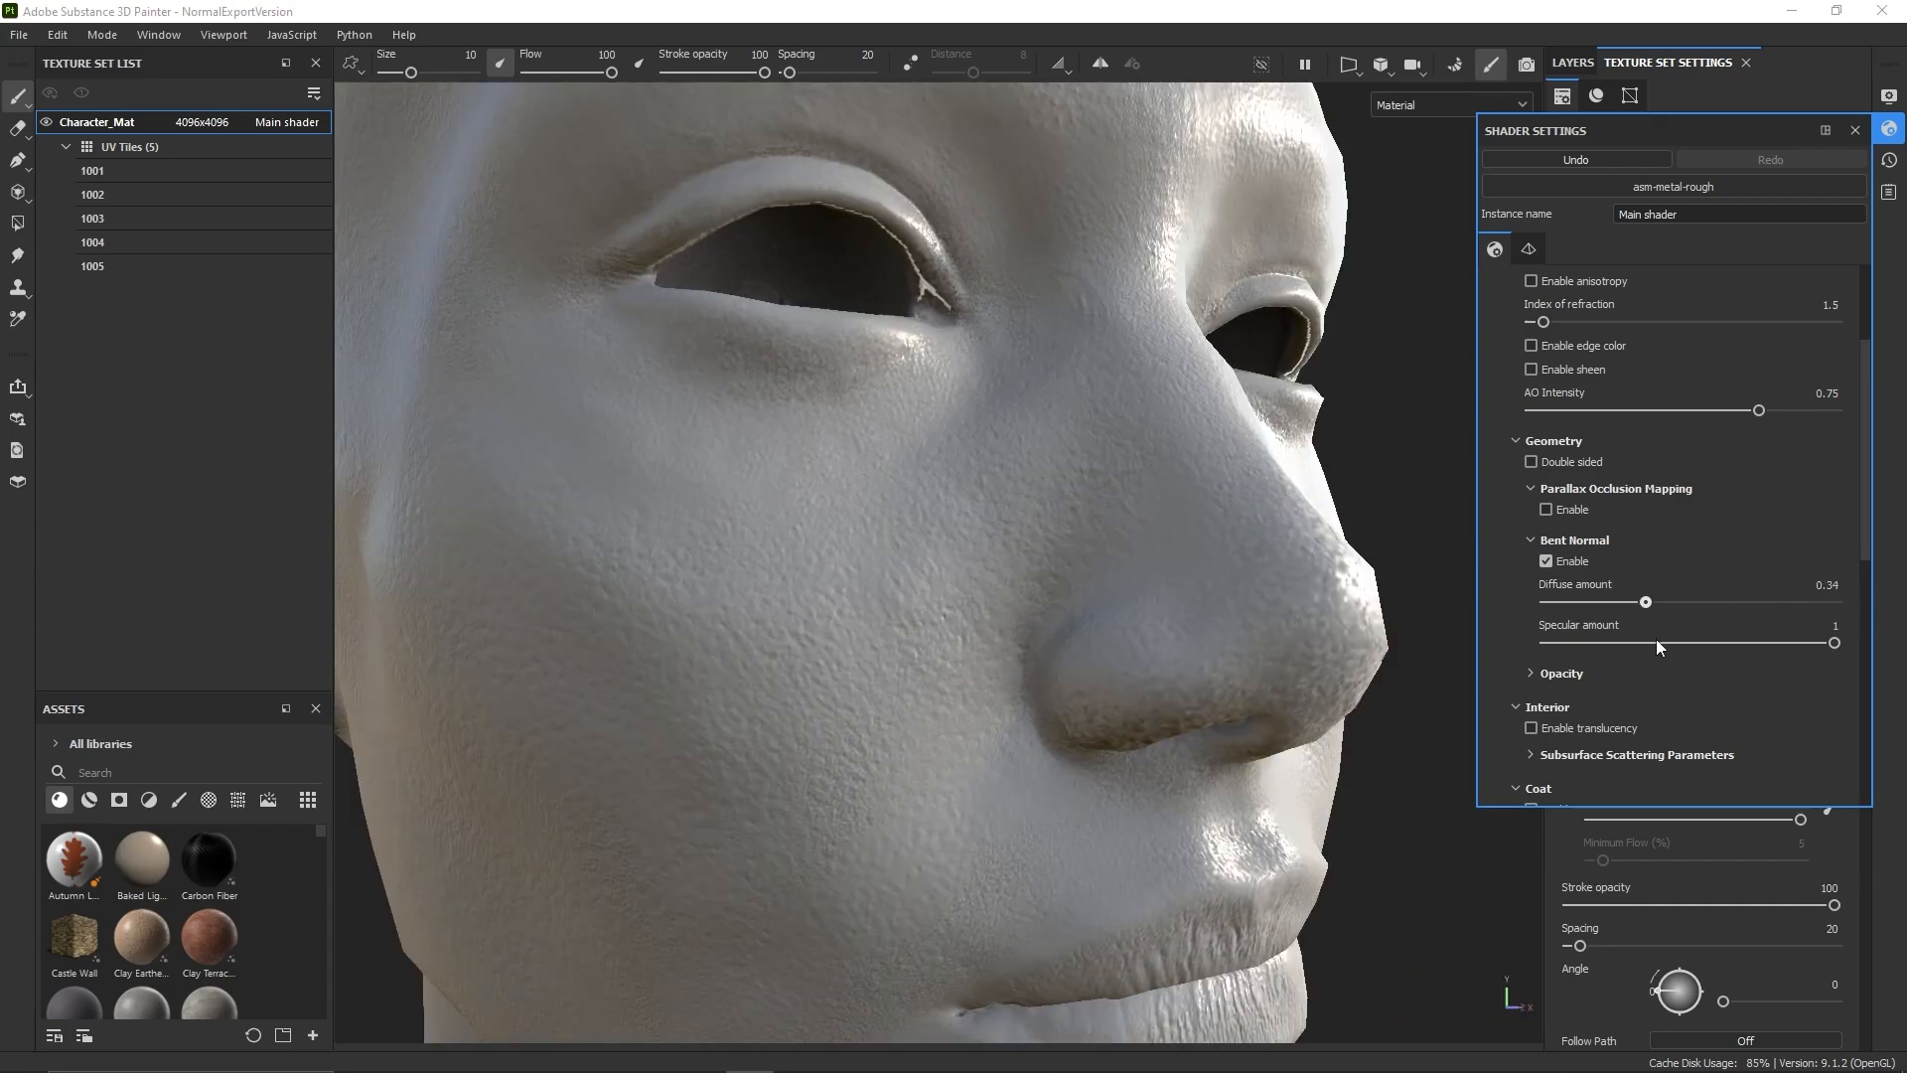
pyautogui.moveTo(1654, 603); pyautogui.dragTo(1848, 607)
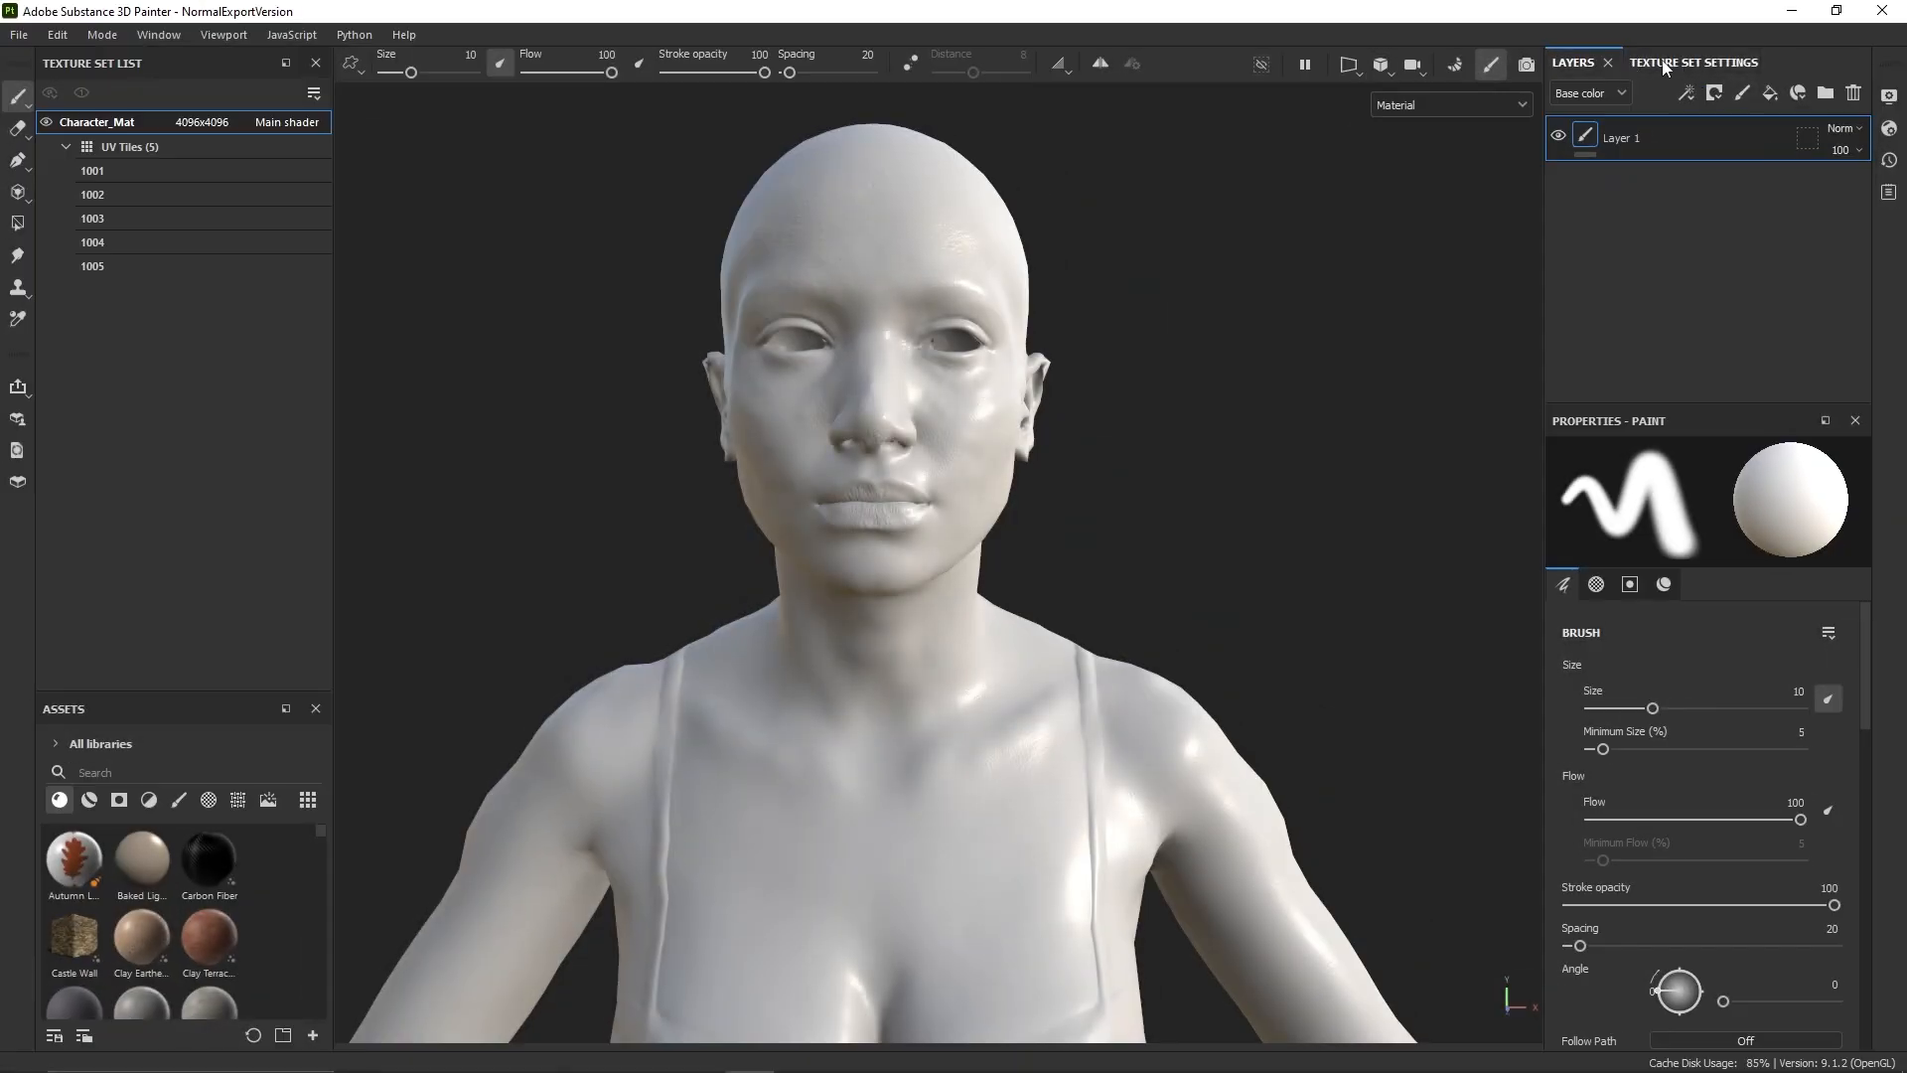
# - Add a Scattering channel to the Character_Mat texture set and review its channel list
pyautogui.click(1671, 64)
pyautogui.scroll(6, 1733, 193)
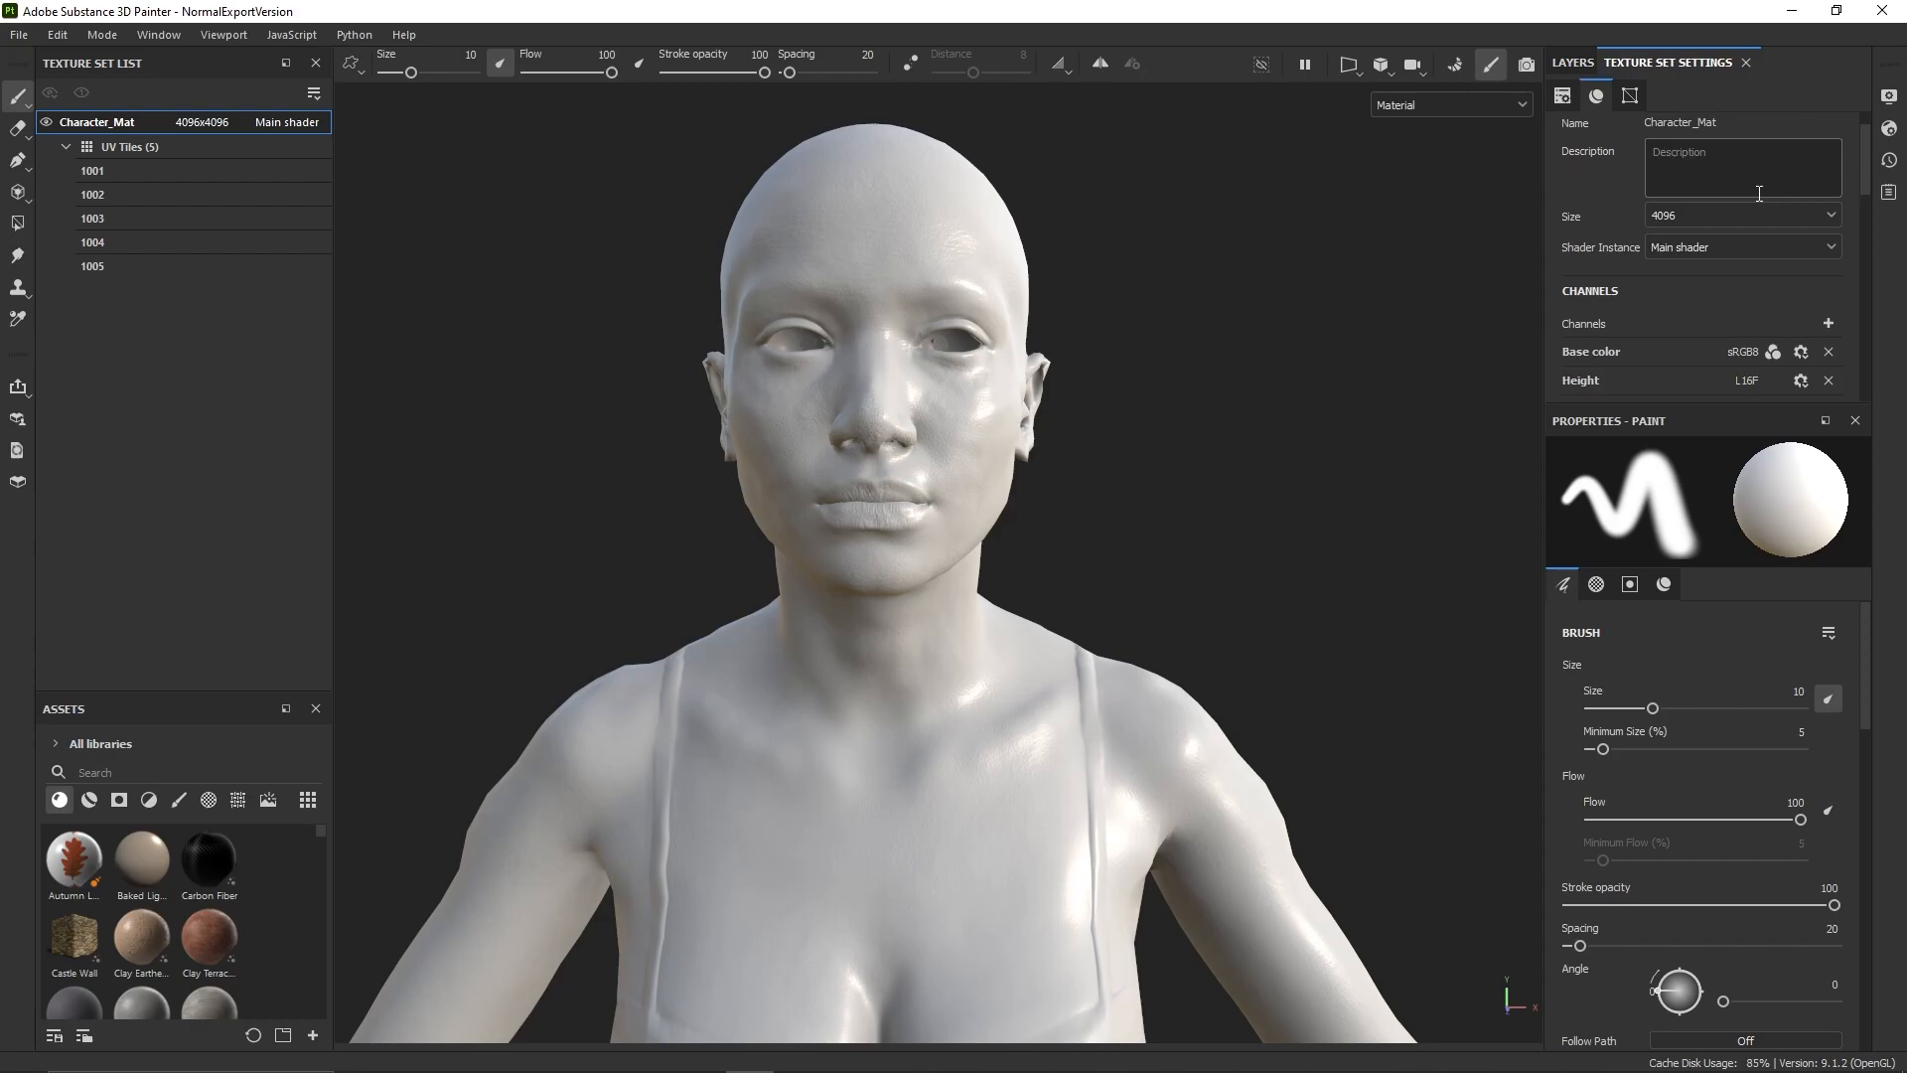
pyautogui.scroll(-3, 1757, 248)
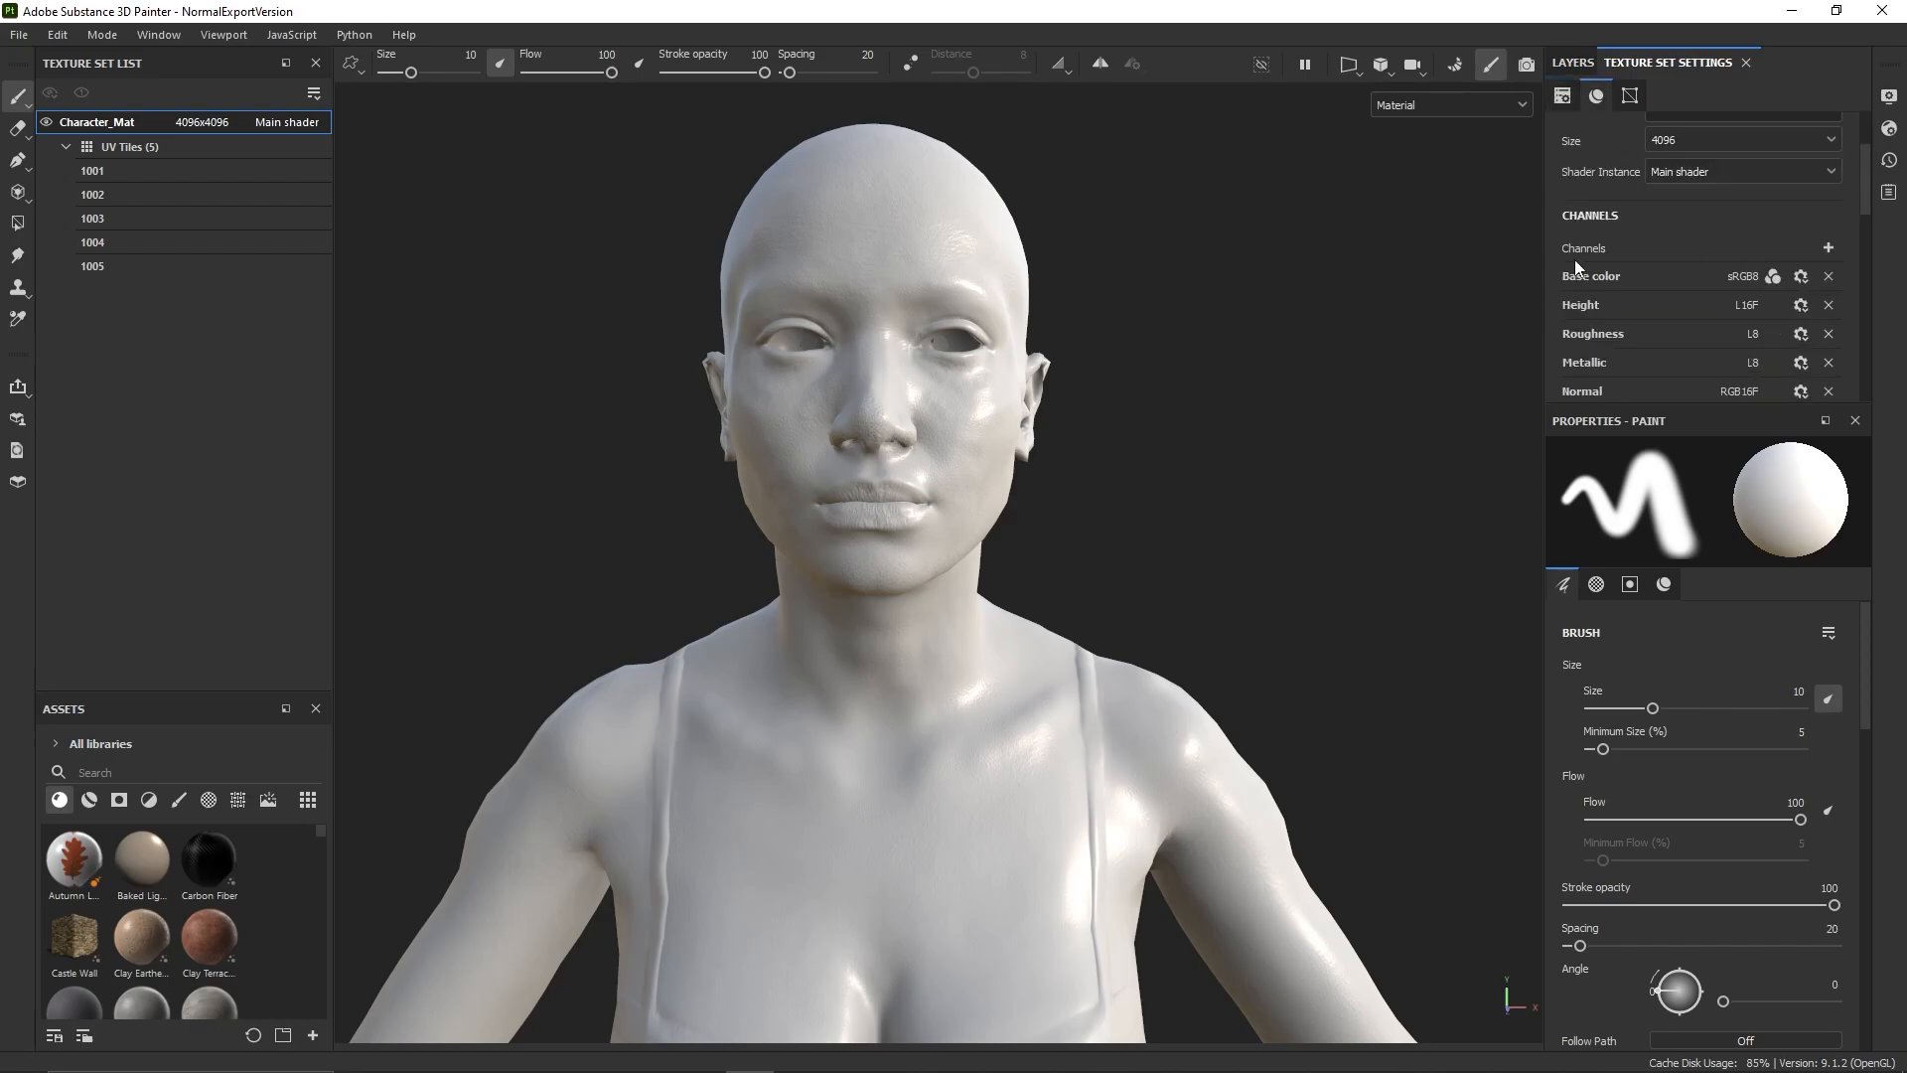
pyautogui.scroll(-1, 1688, 248)
pyautogui.click(1828, 187)
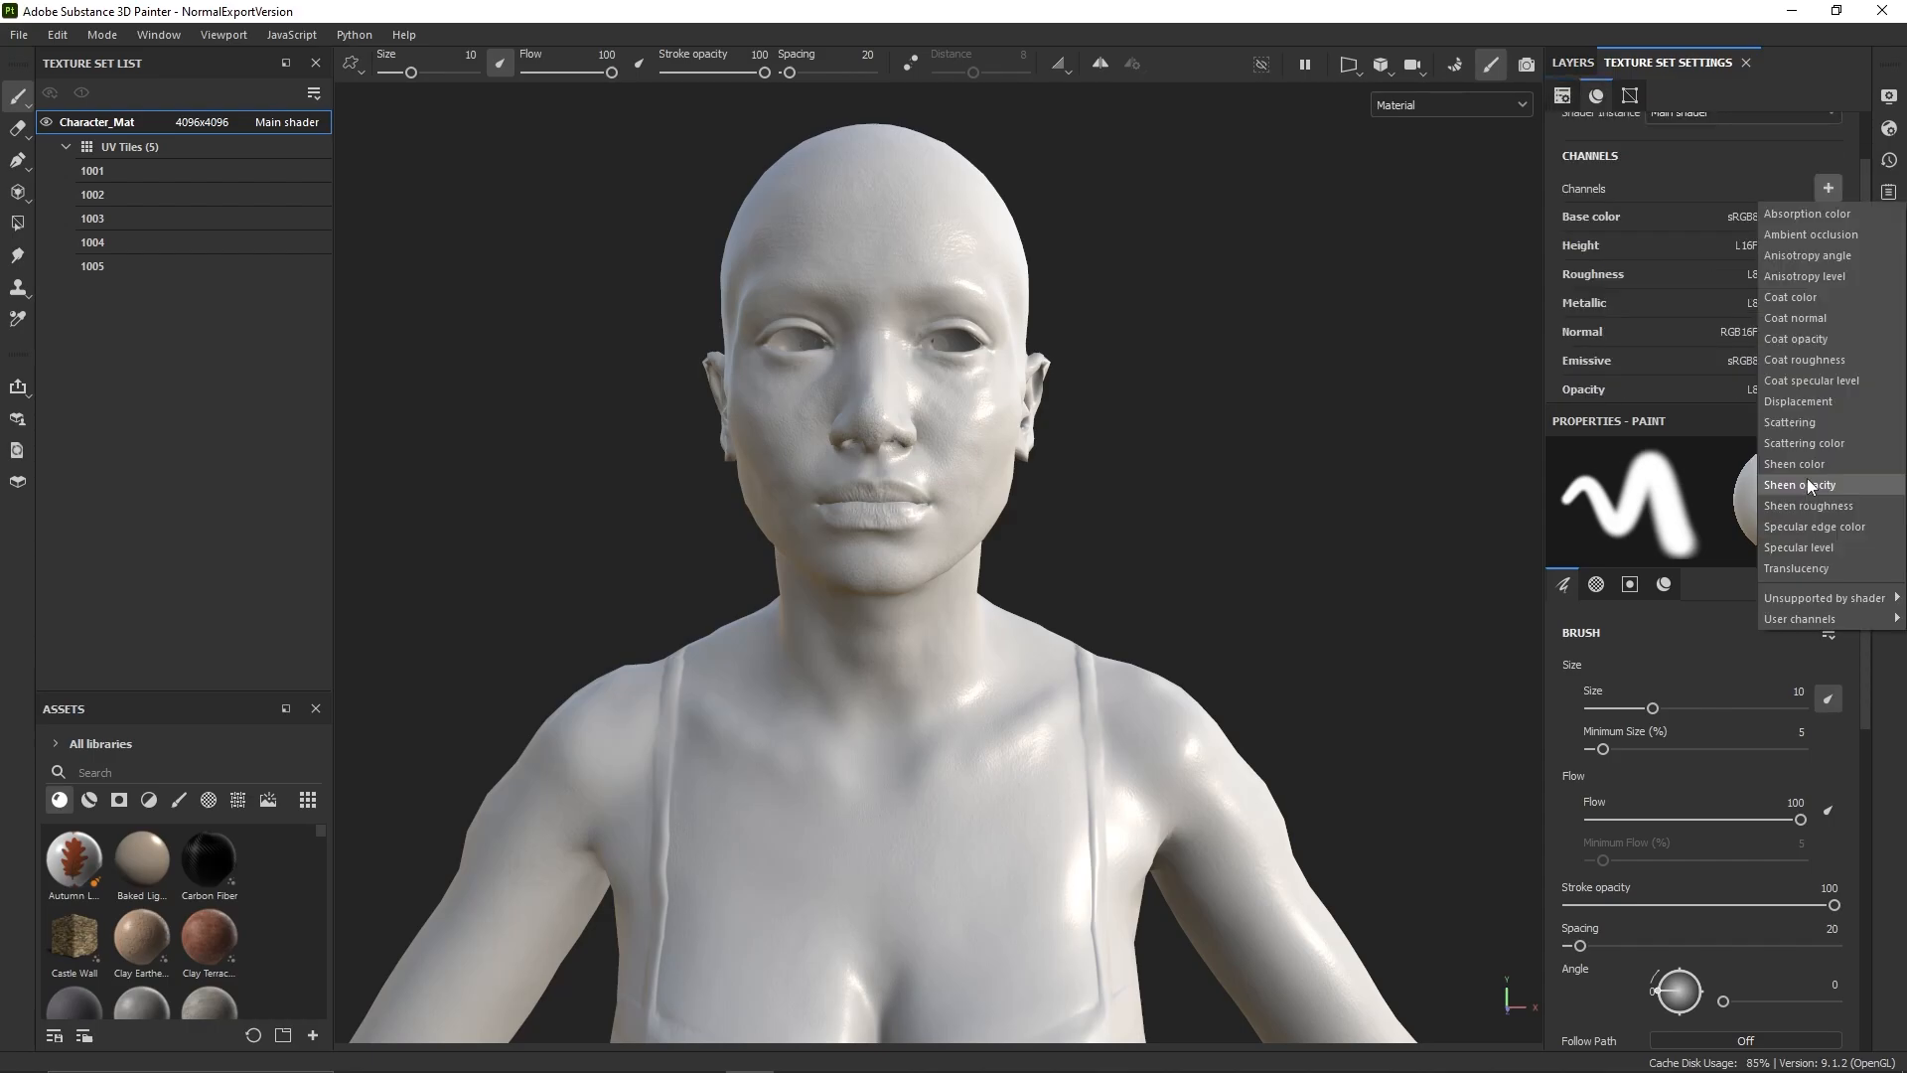
pyautogui.click(1810, 423)
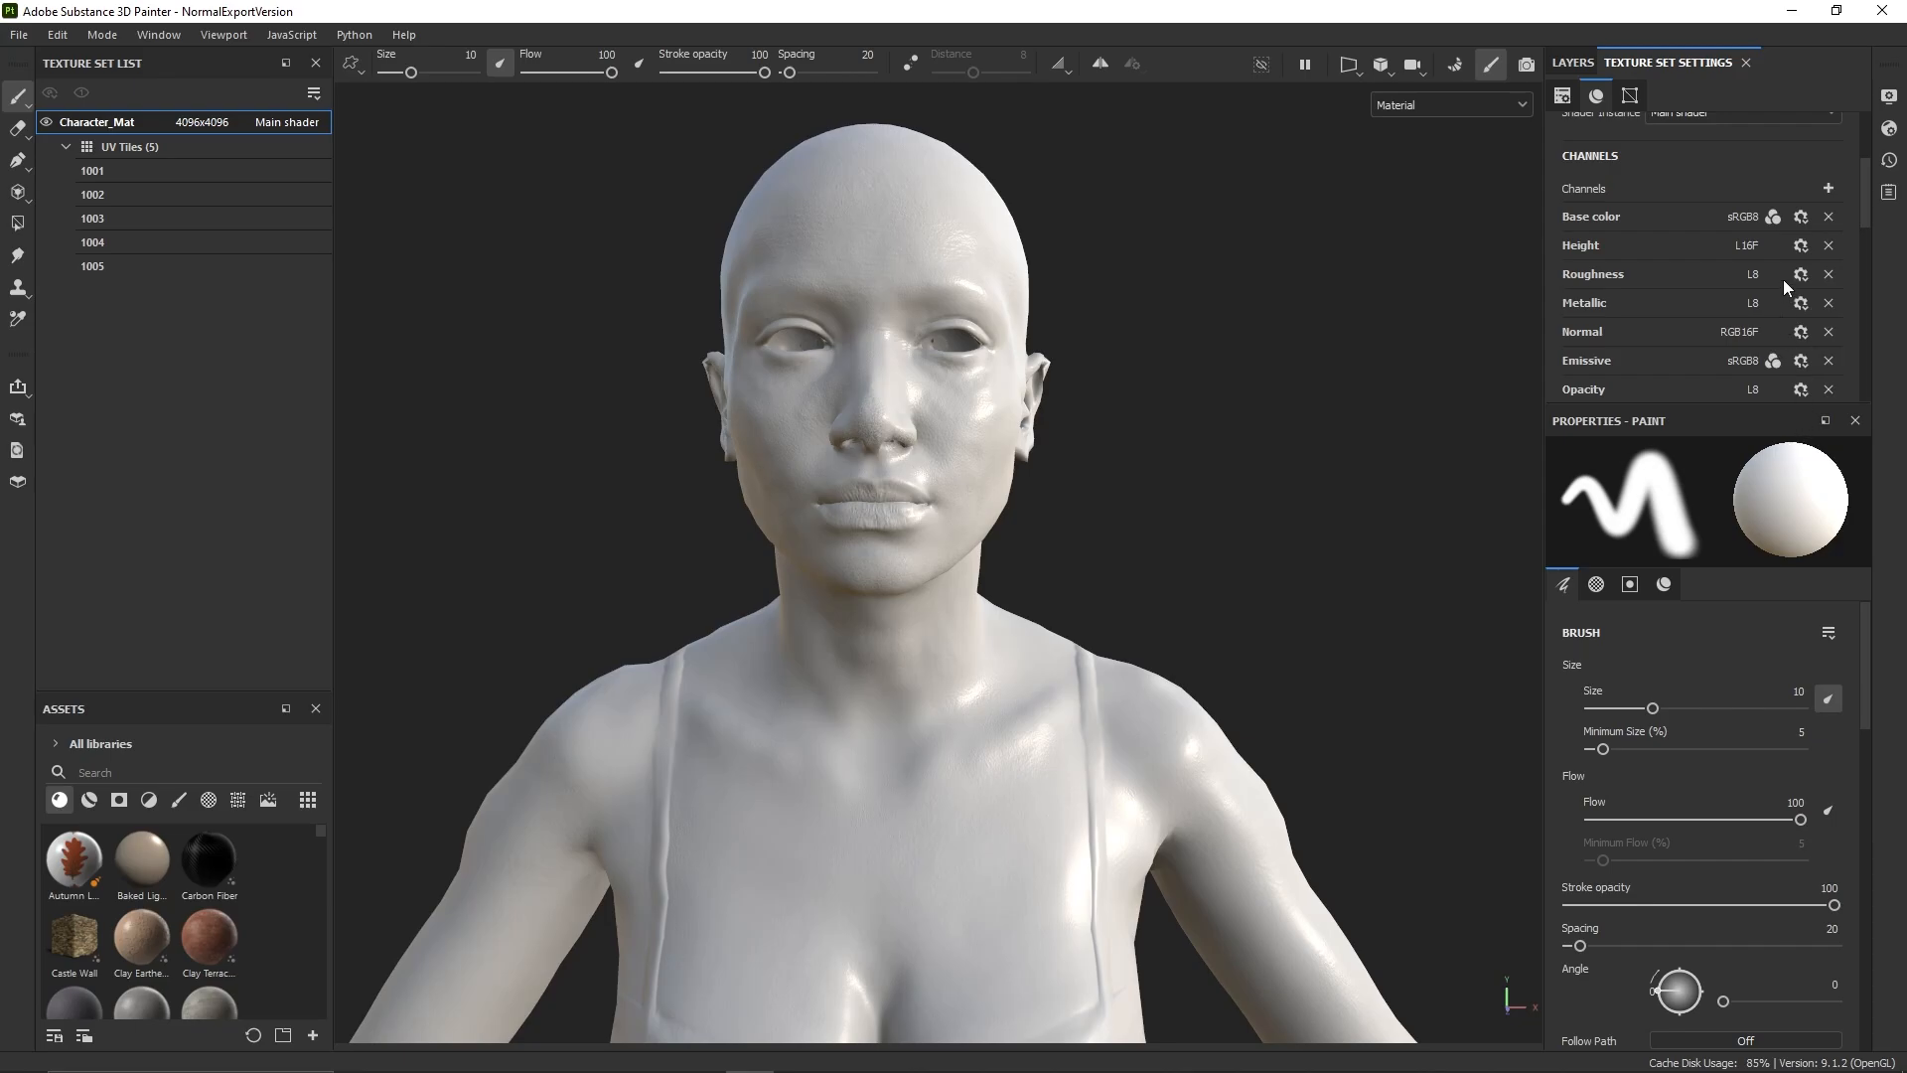
pyautogui.scroll(-3, 1784, 278)
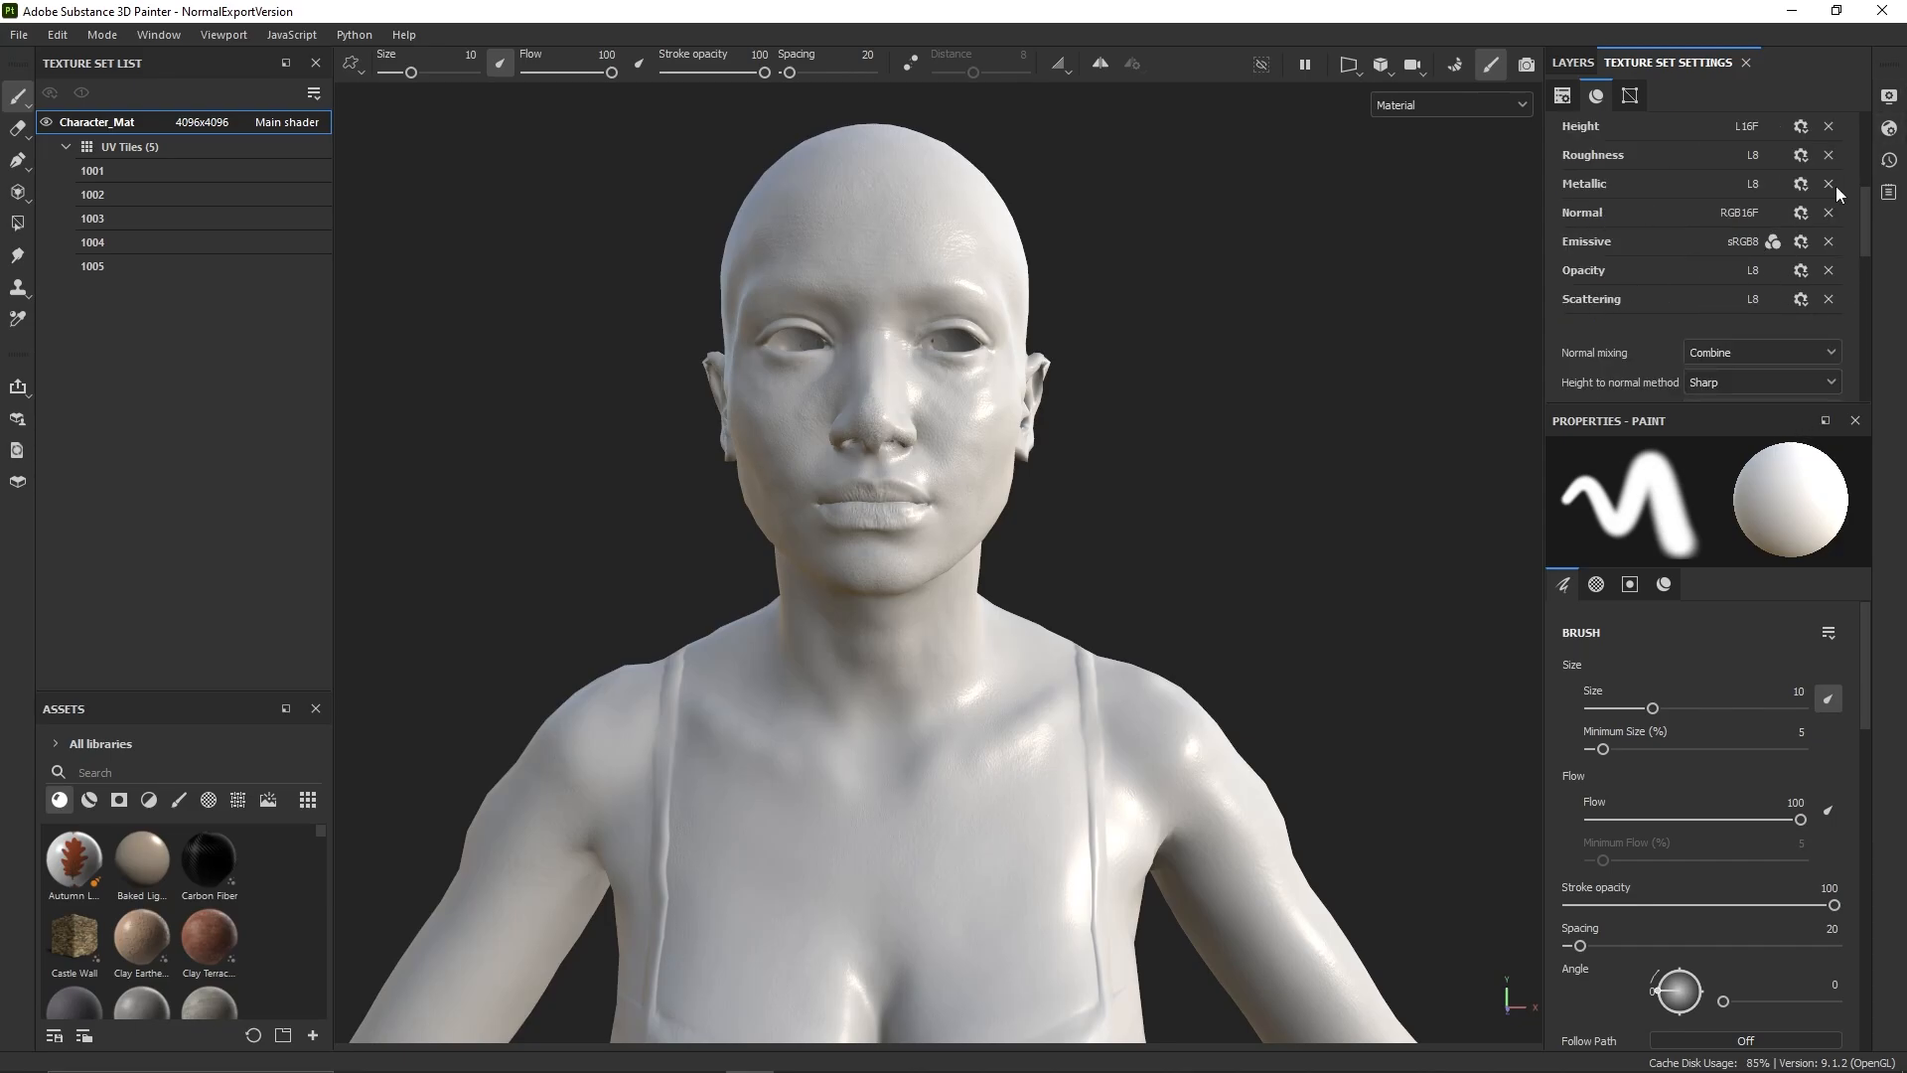
pyautogui.scroll(-10, 1737, 703)
pyautogui.scroll(5, 1748, 248)
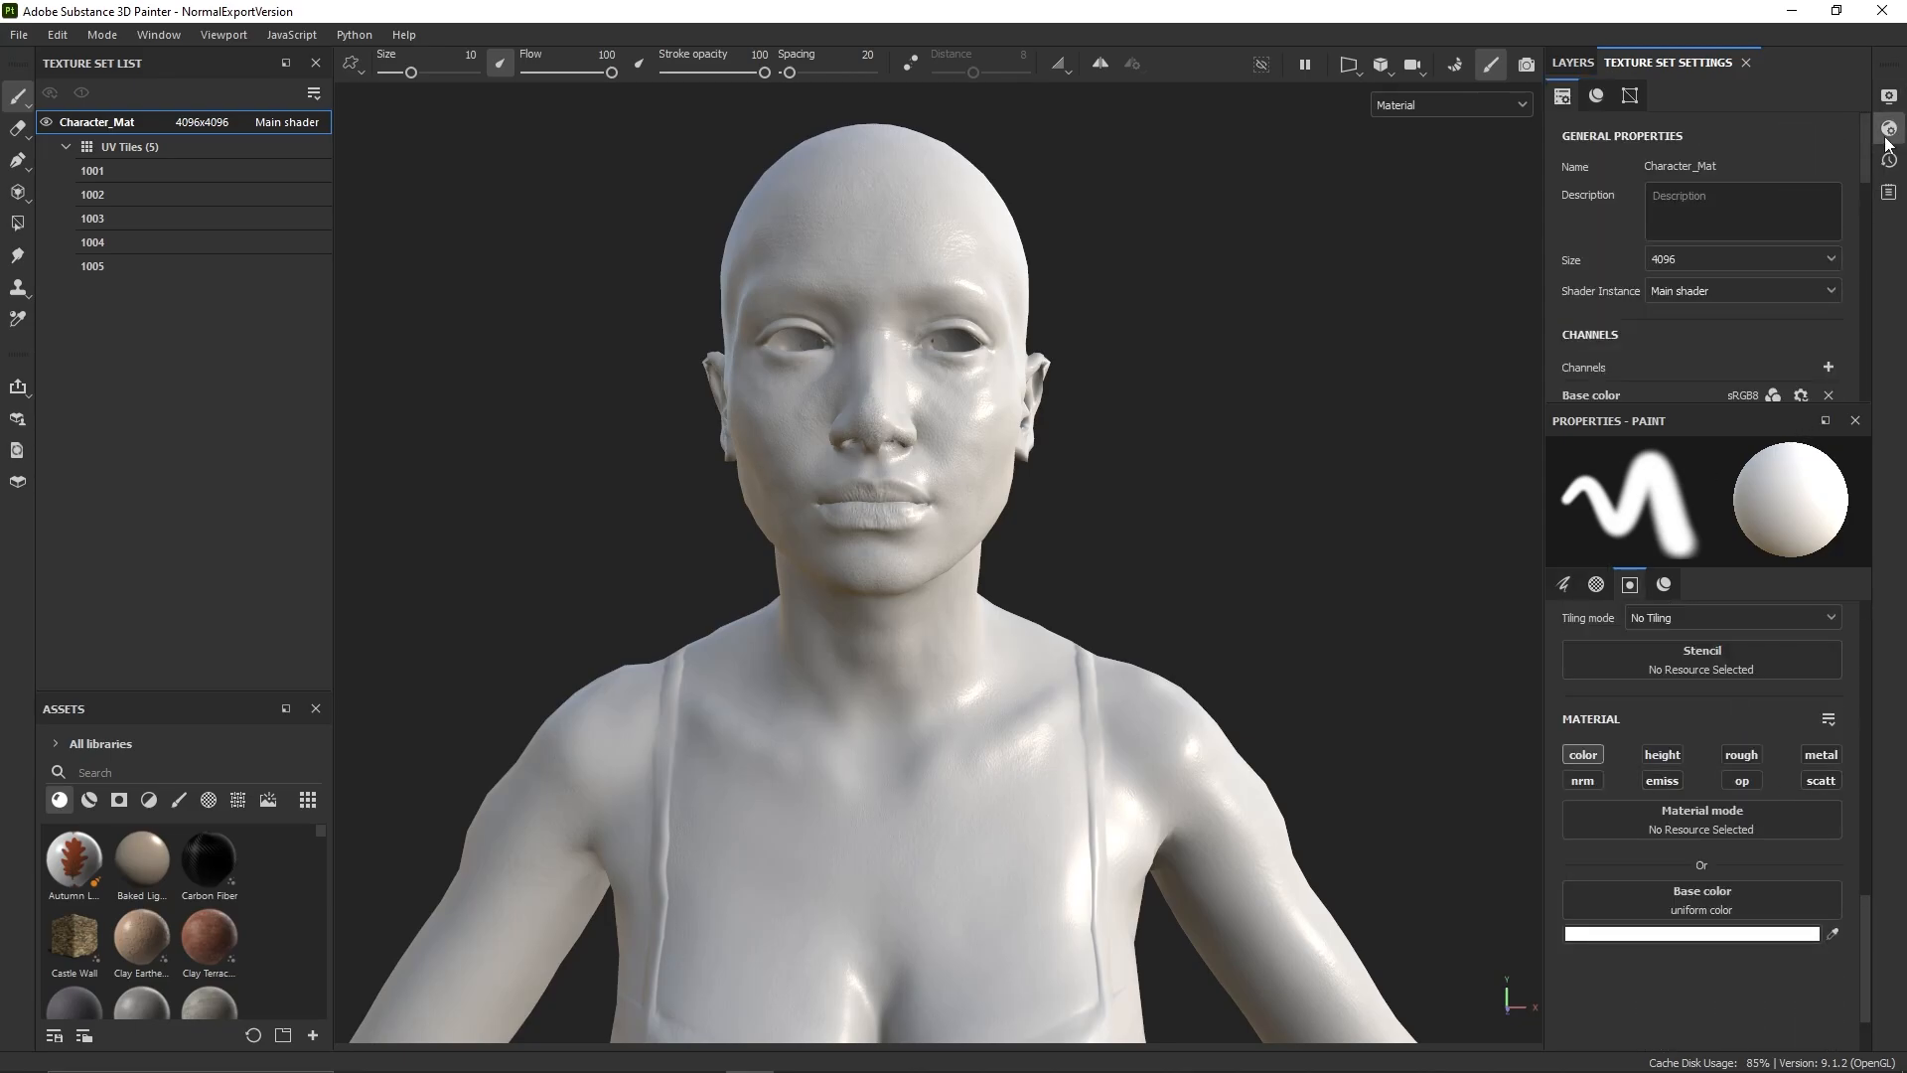
# - Try the pbr-metal-rough-with-alpha-blending shader on the main shader and look through its parameters
pyautogui.click(1889, 129)
pyautogui.scroll(5, 1707, 337)
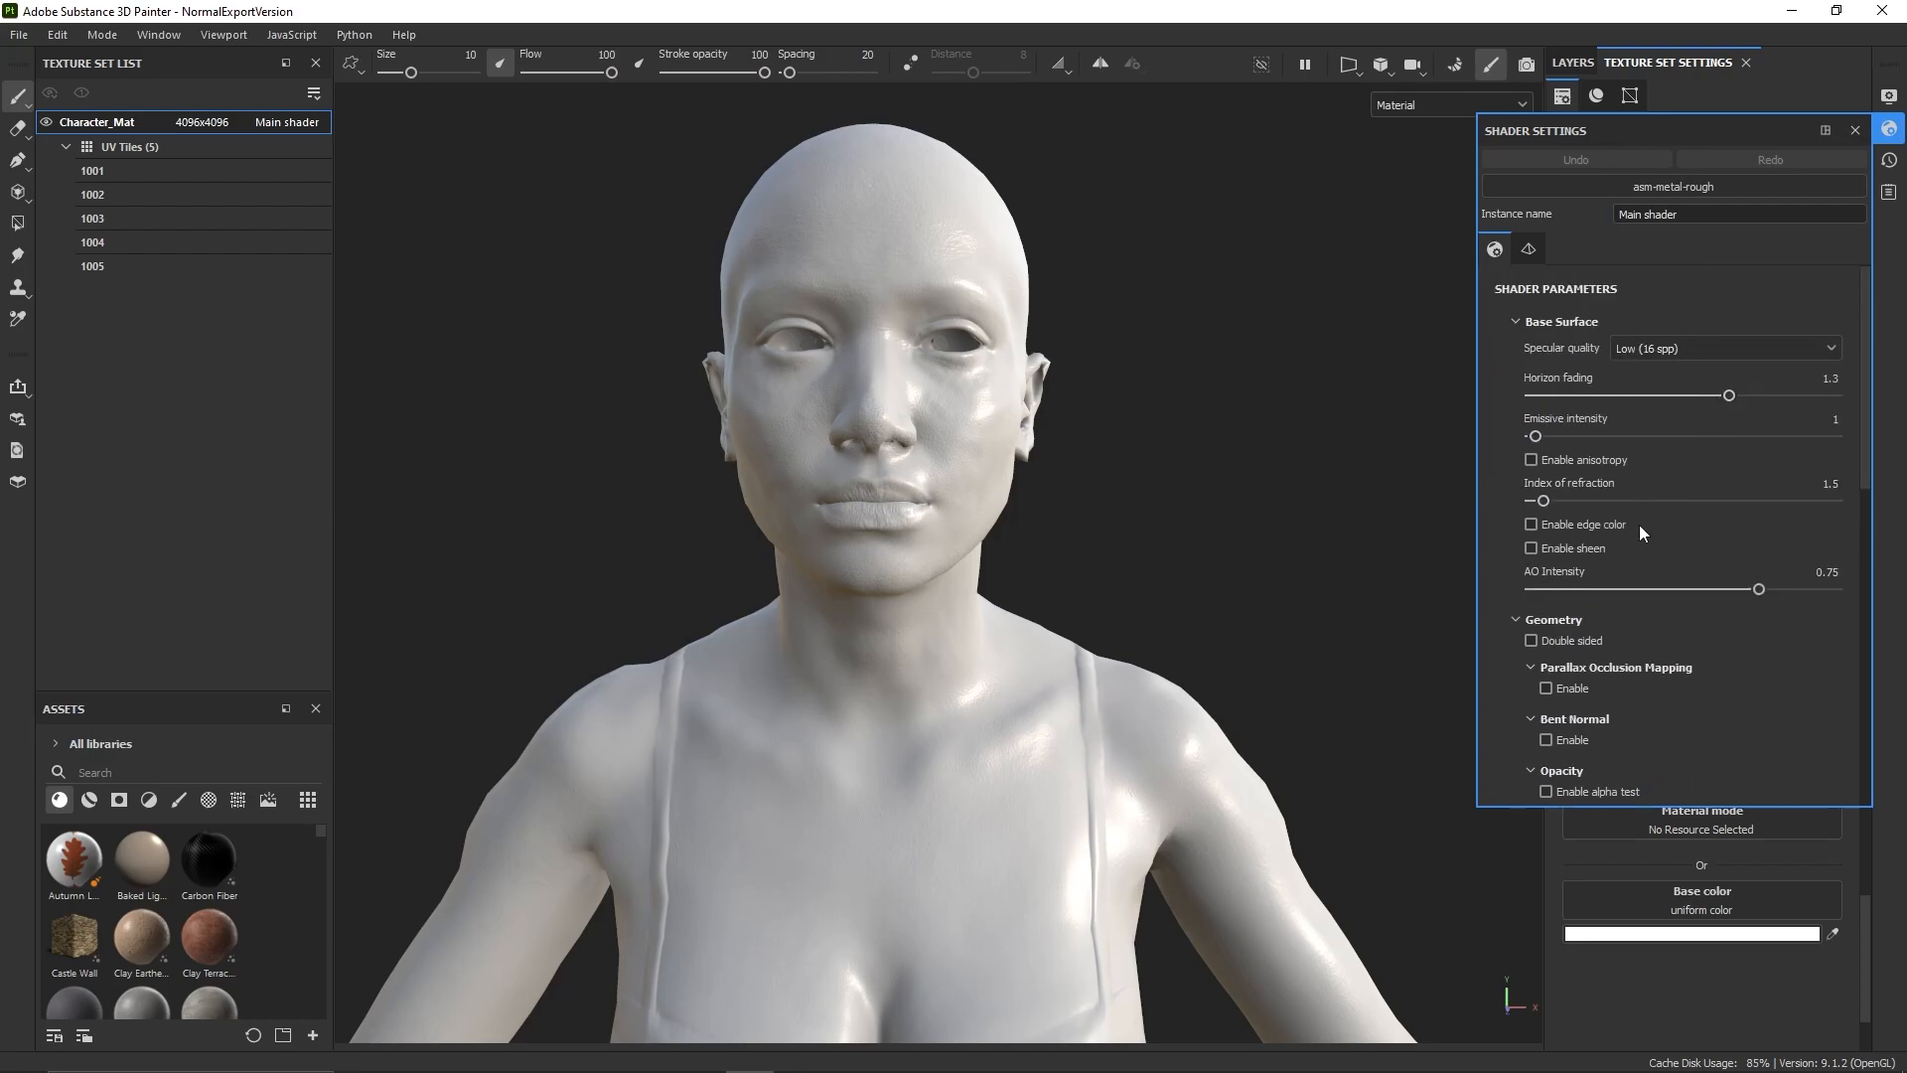
pyautogui.click(1678, 193)
pyautogui.click(1734, 391)
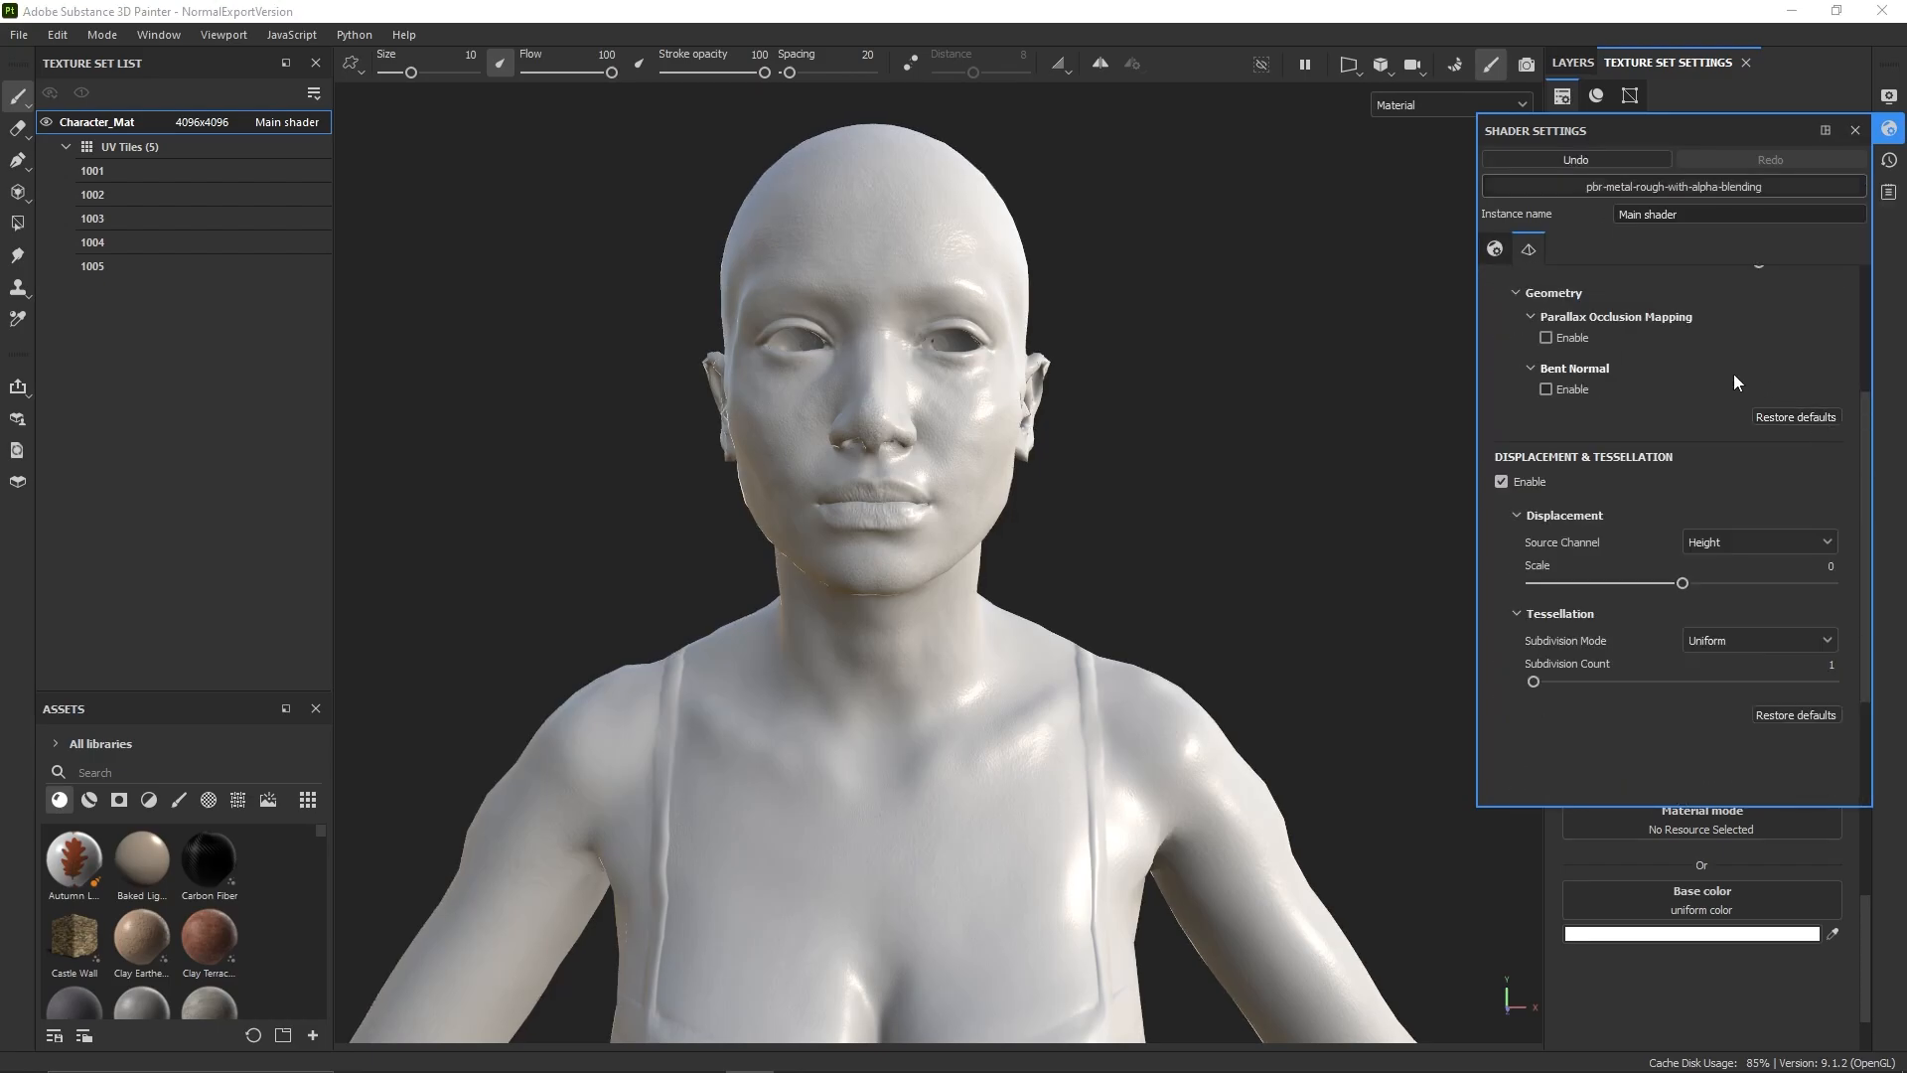
pyautogui.scroll(3, 1748, 333)
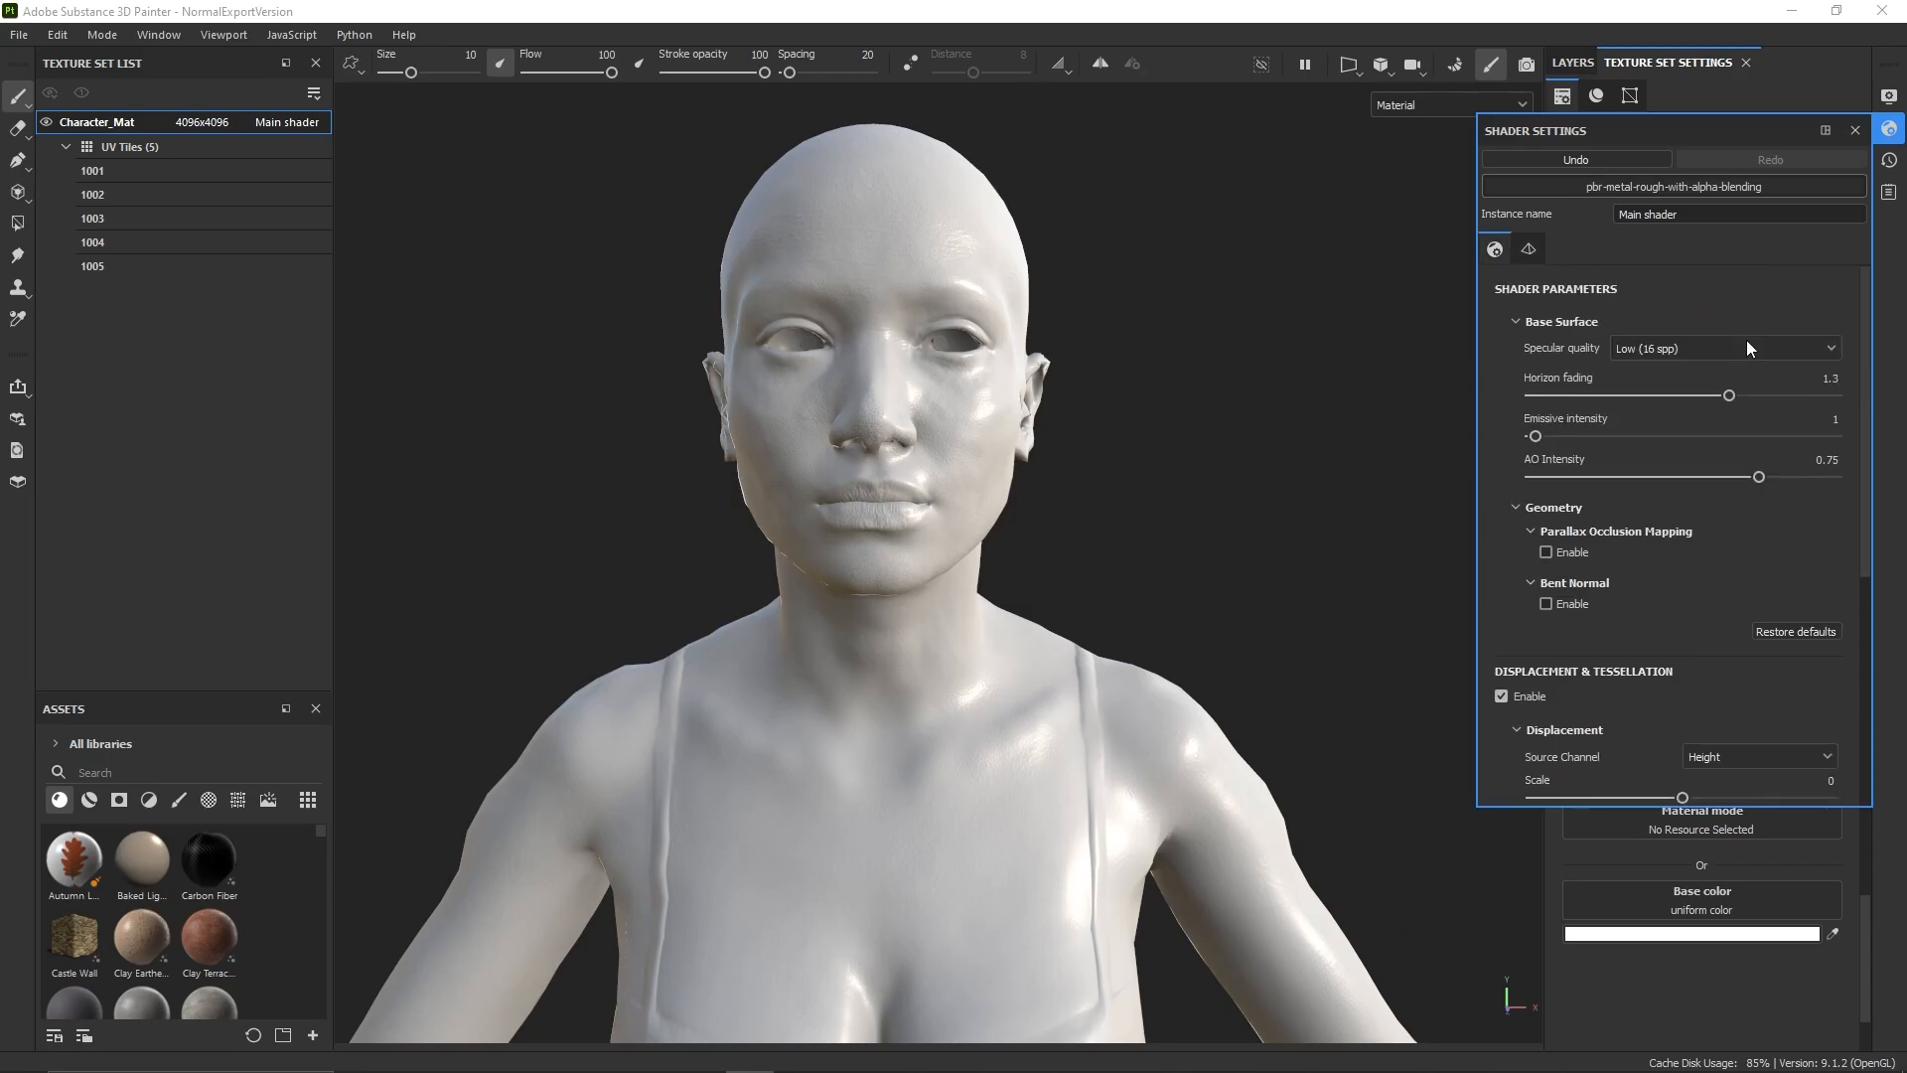
pyautogui.scroll(-5, 1641, 676)
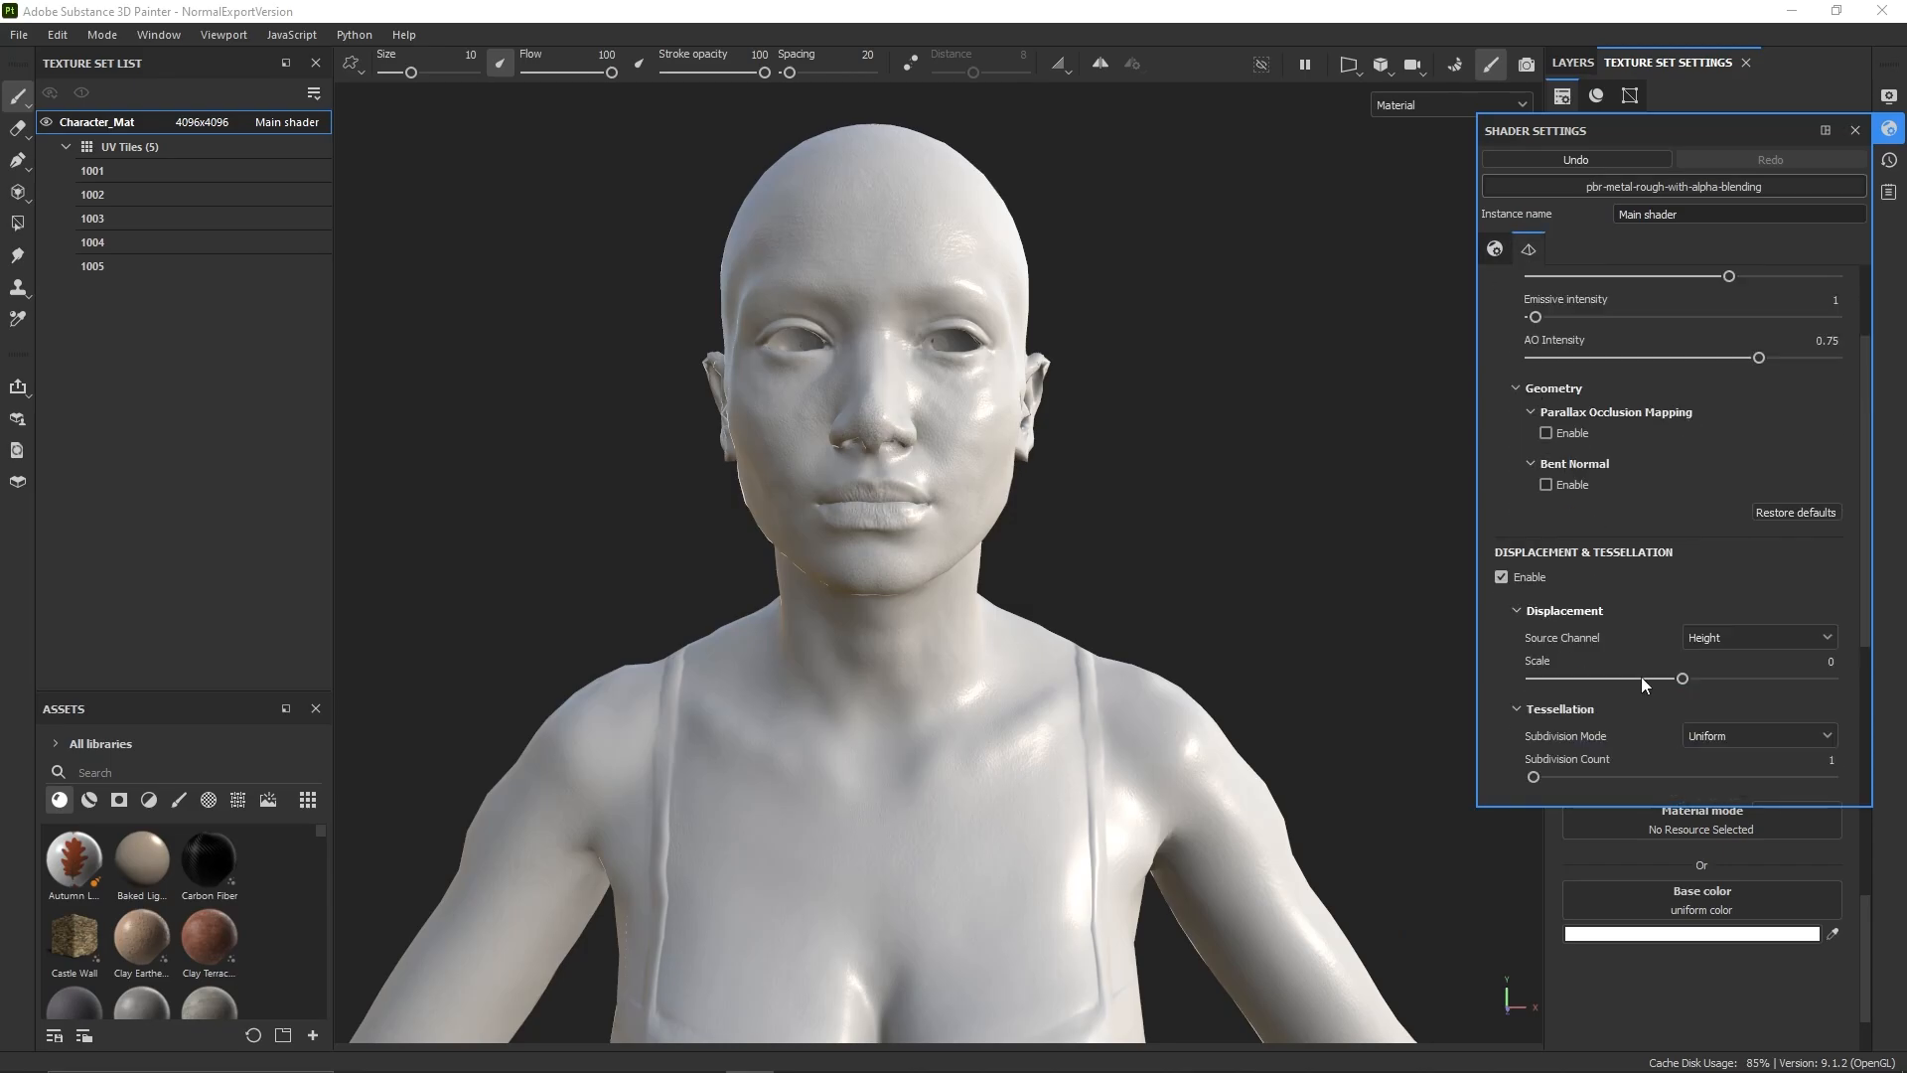
pyautogui.scroll(6, 1605, 635)
# - Switch the main shader to pbr-metal-rough and enable its subsurface scattering
pyautogui.click(1673, 186)
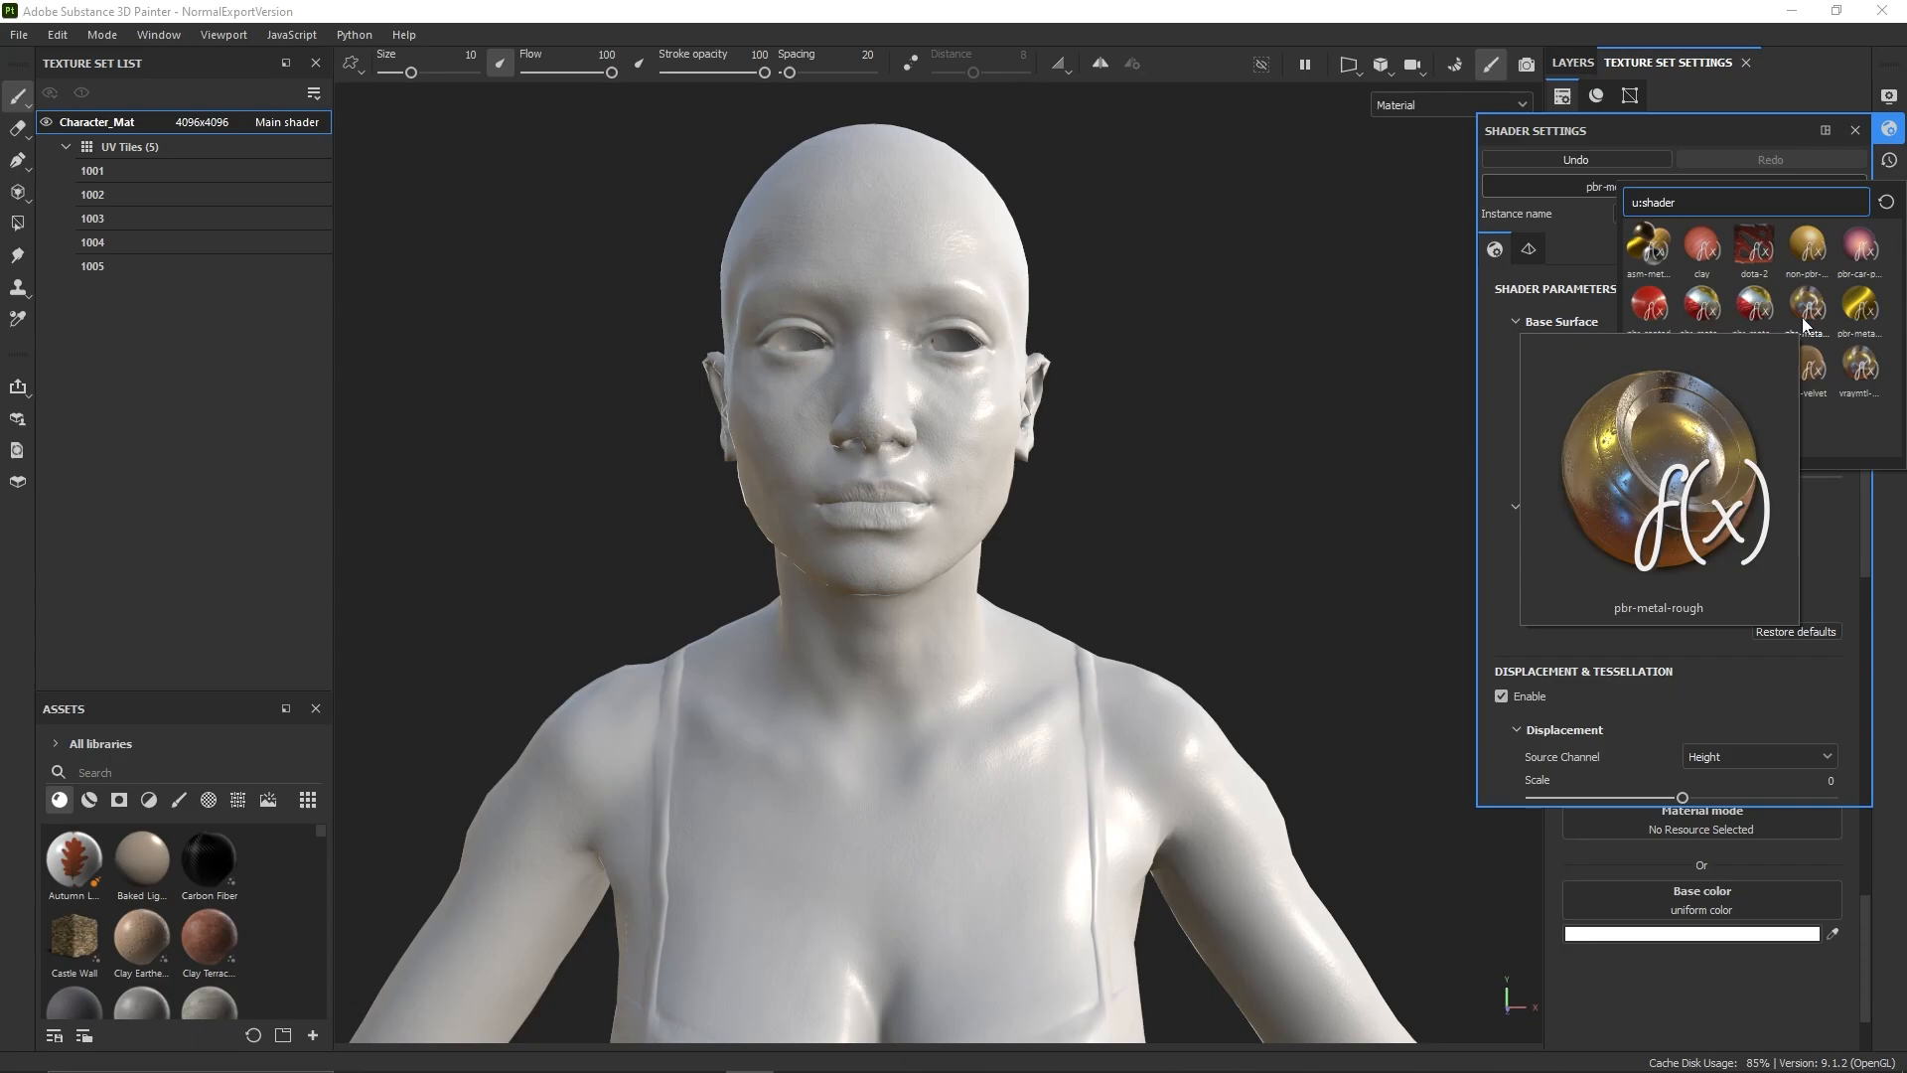
pyautogui.click(1806, 316)
pyautogui.click(1576, 566)
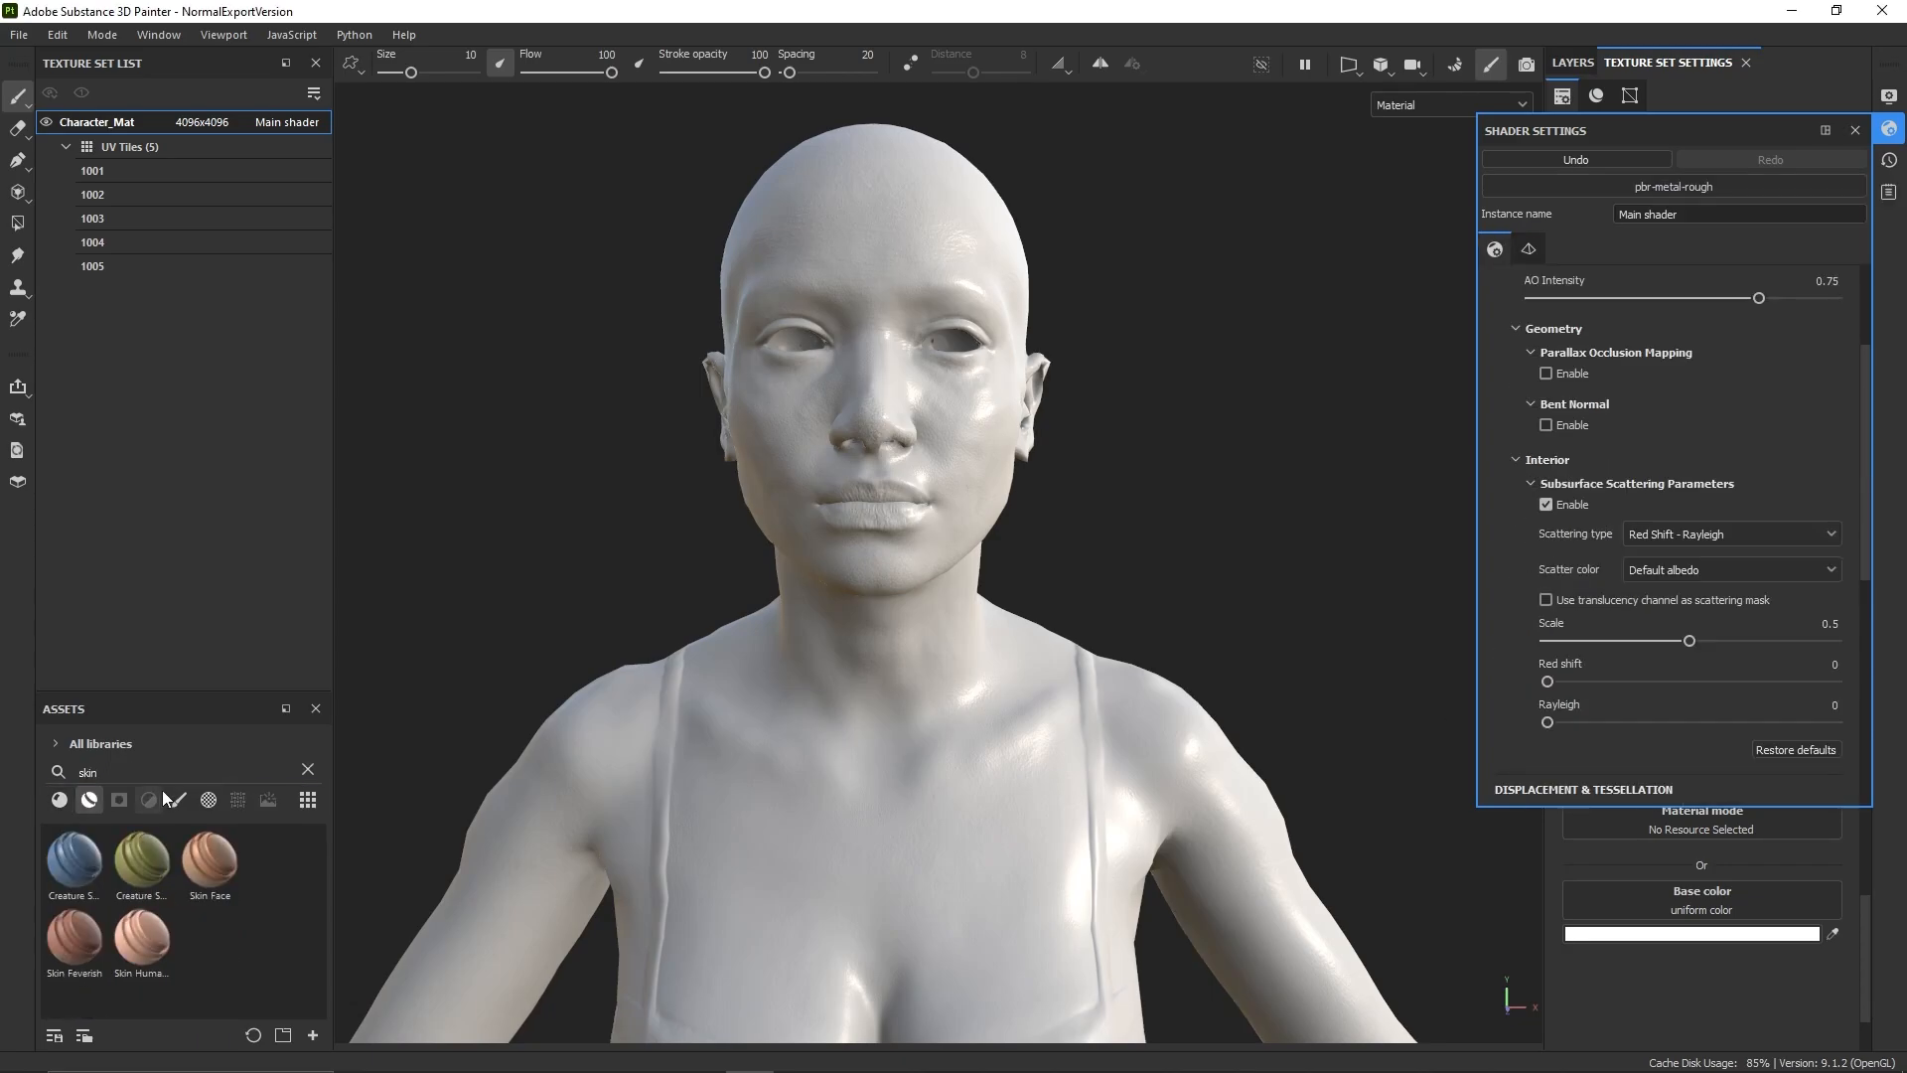
# - Find the skin smart materials with the search "skin" and apply Skin Face to the character
pyautogui.moveTo(204, 864); pyautogui.dragTo(1180, 407)
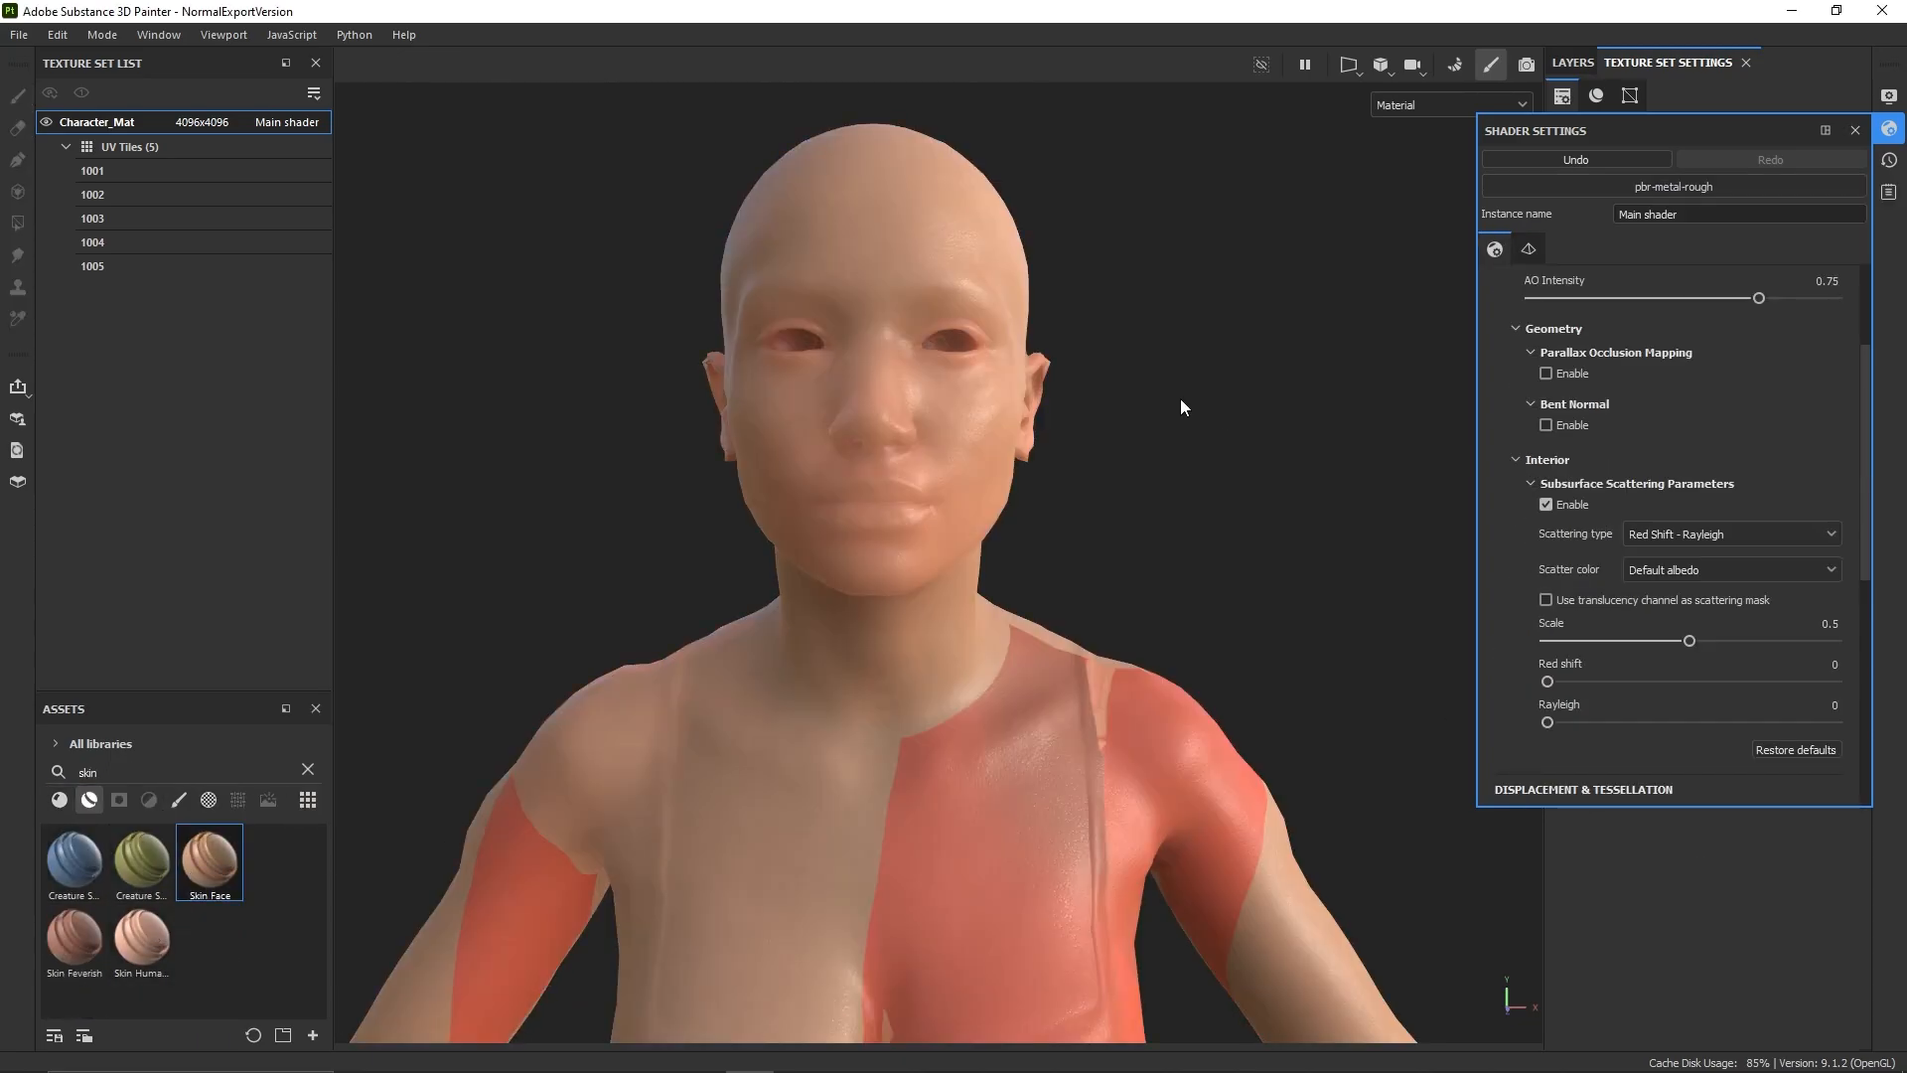
pyautogui.scroll(4, 1118, 390)
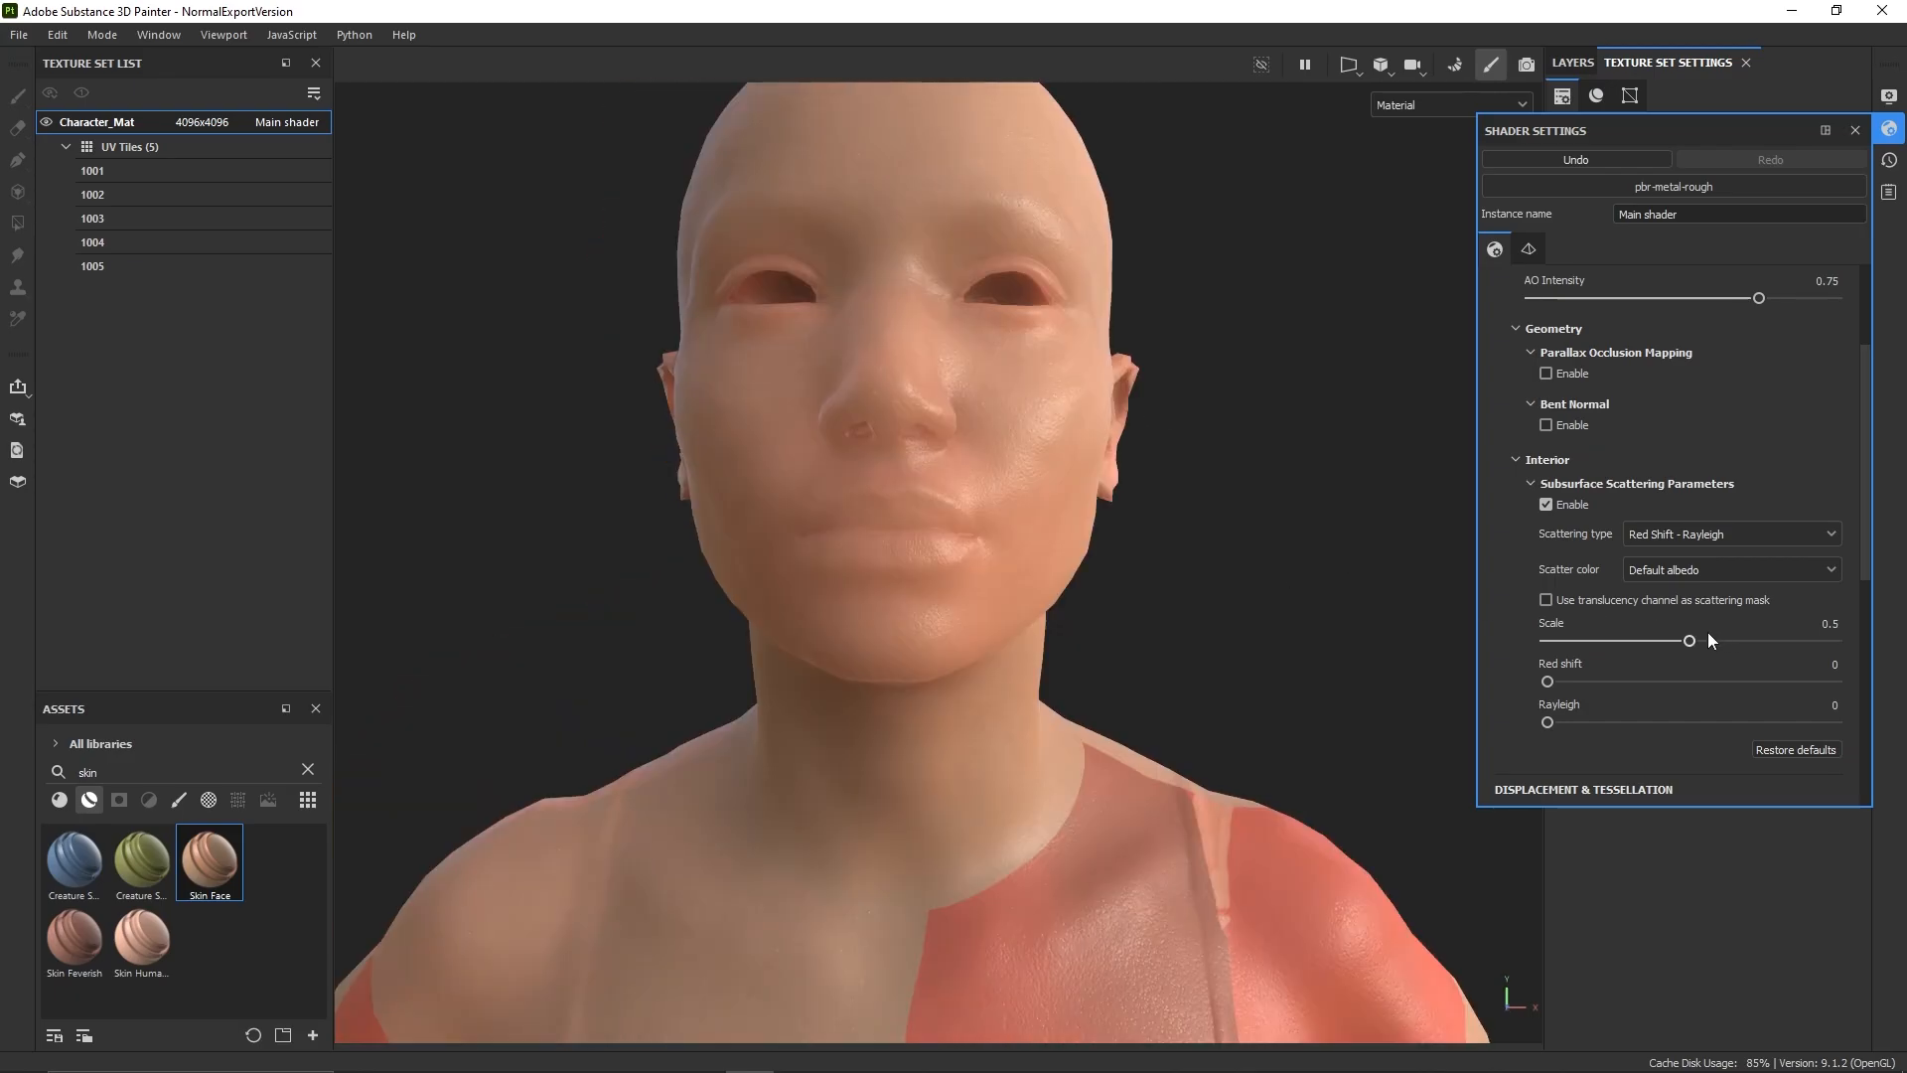
# - Try a red shift of 0.49 for the subsurface scattering and change the scattering type to Skin
pyautogui.moveTo(1689, 641)
pyautogui.mouseDown()
pyautogui.moveTo(1784, 641)
pyautogui.moveTo(1629, 653)
pyautogui.moveTo(1696, 673)
pyautogui.moveTo(1583, 677)
pyautogui.moveTo(1688, 688)
pyautogui.mouseUp()
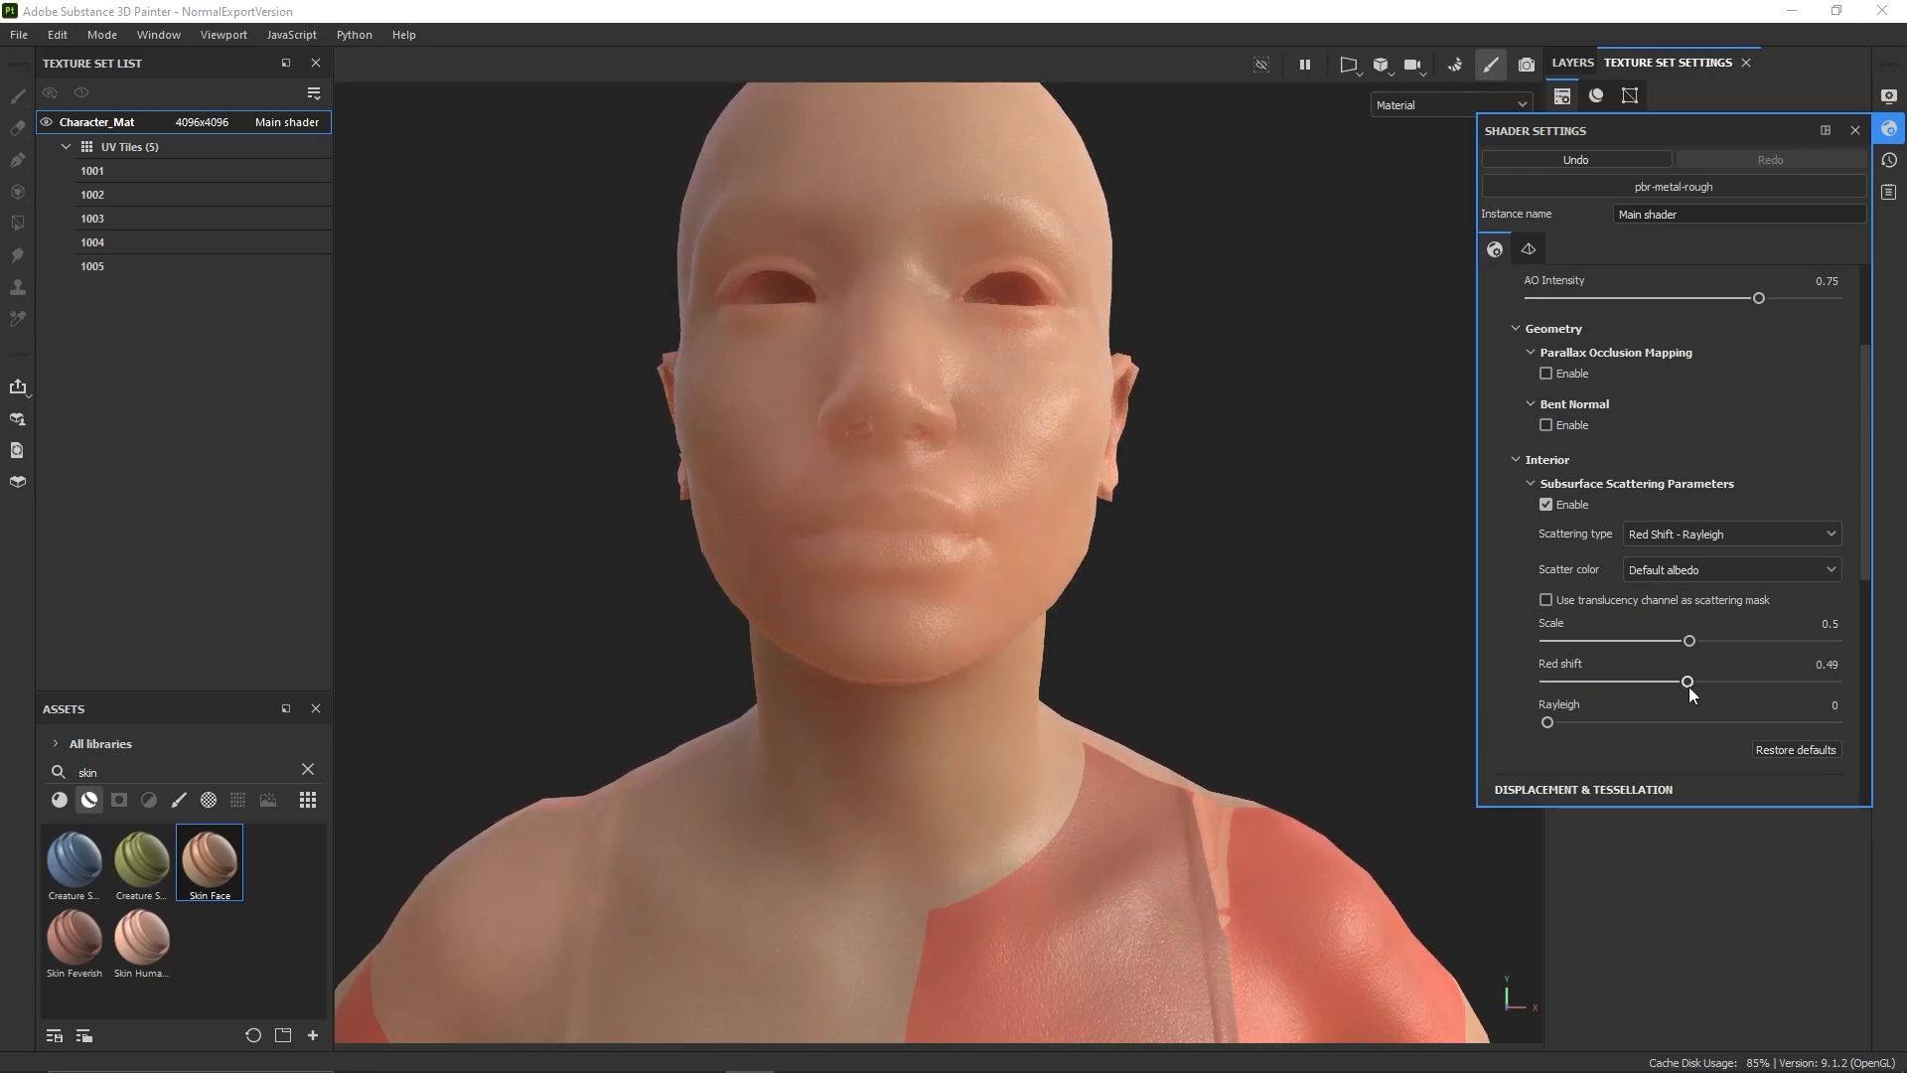
pyautogui.moveTo(1548, 723)
pyautogui.mouseDown()
pyautogui.moveTo(1863, 712)
pyautogui.moveTo(1542, 735)
pyautogui.mouseUp()
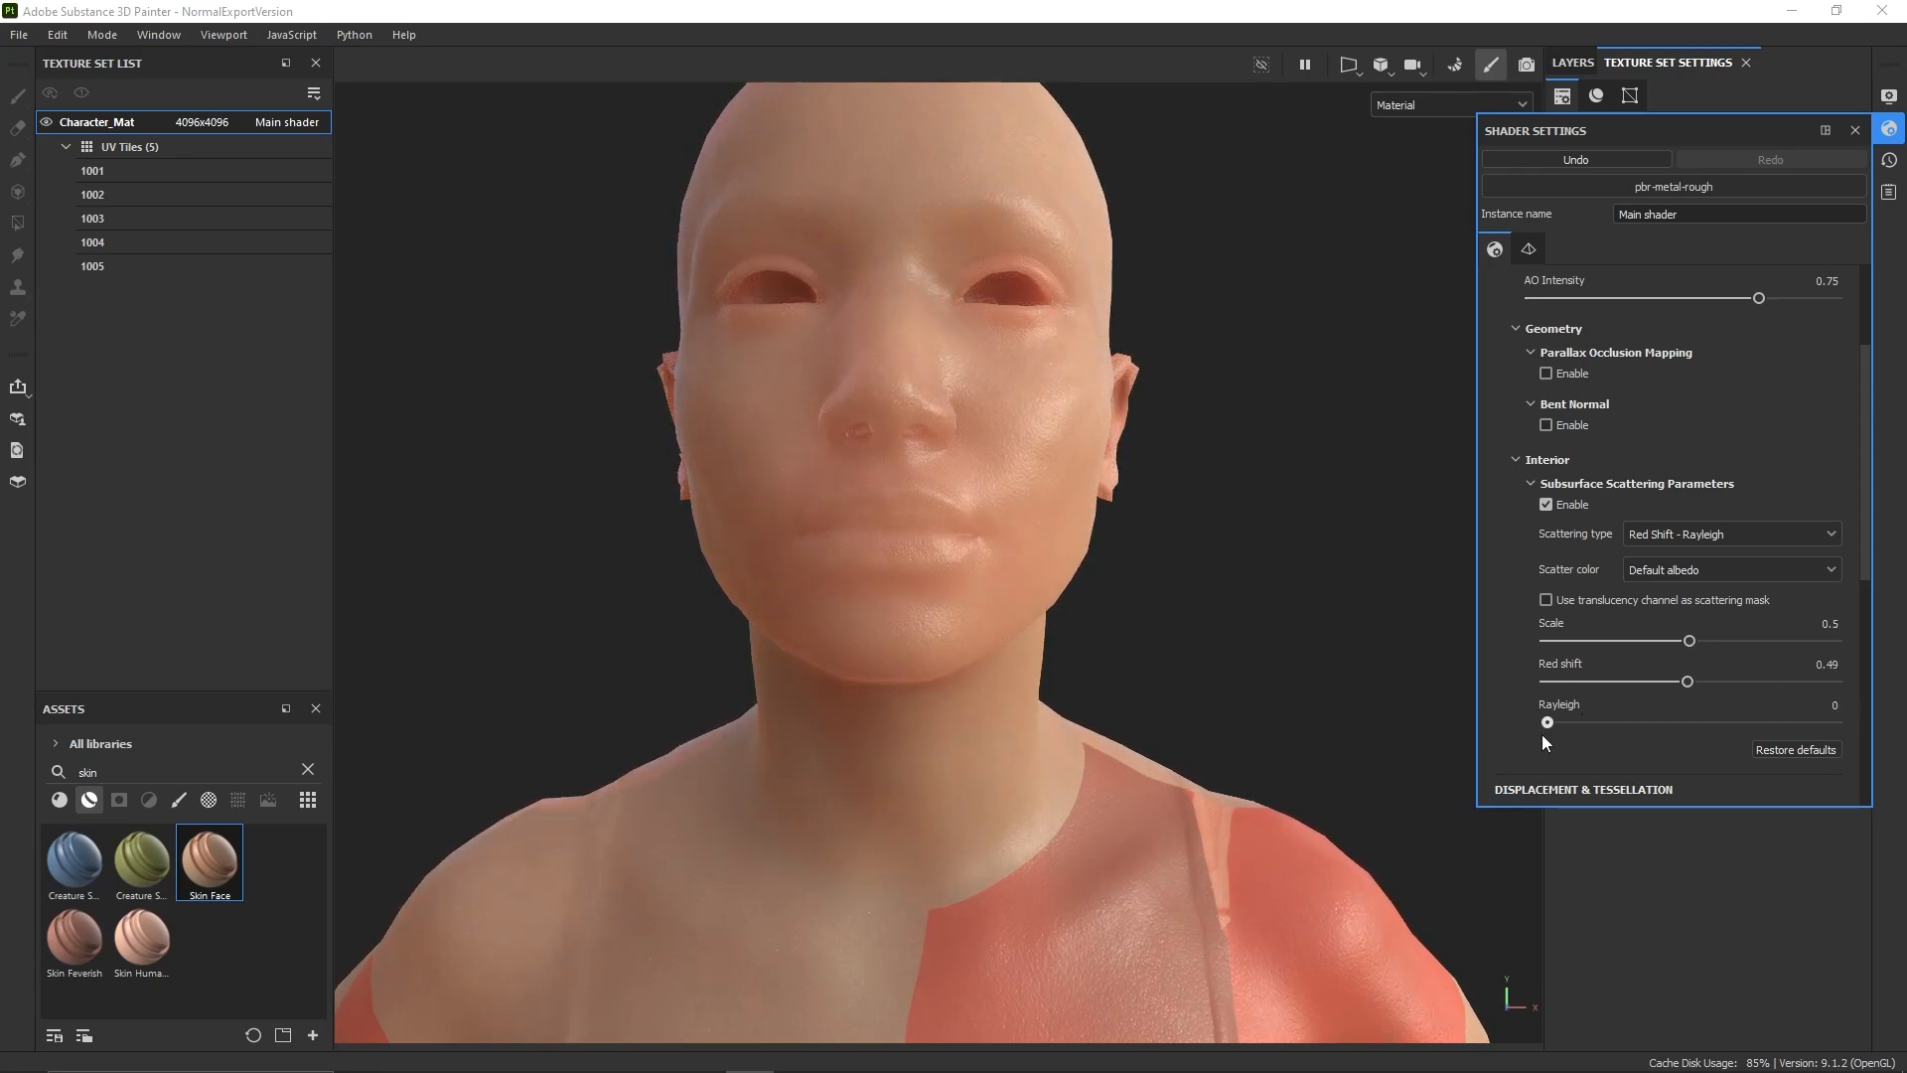
pyautogui.click(1656, 536)
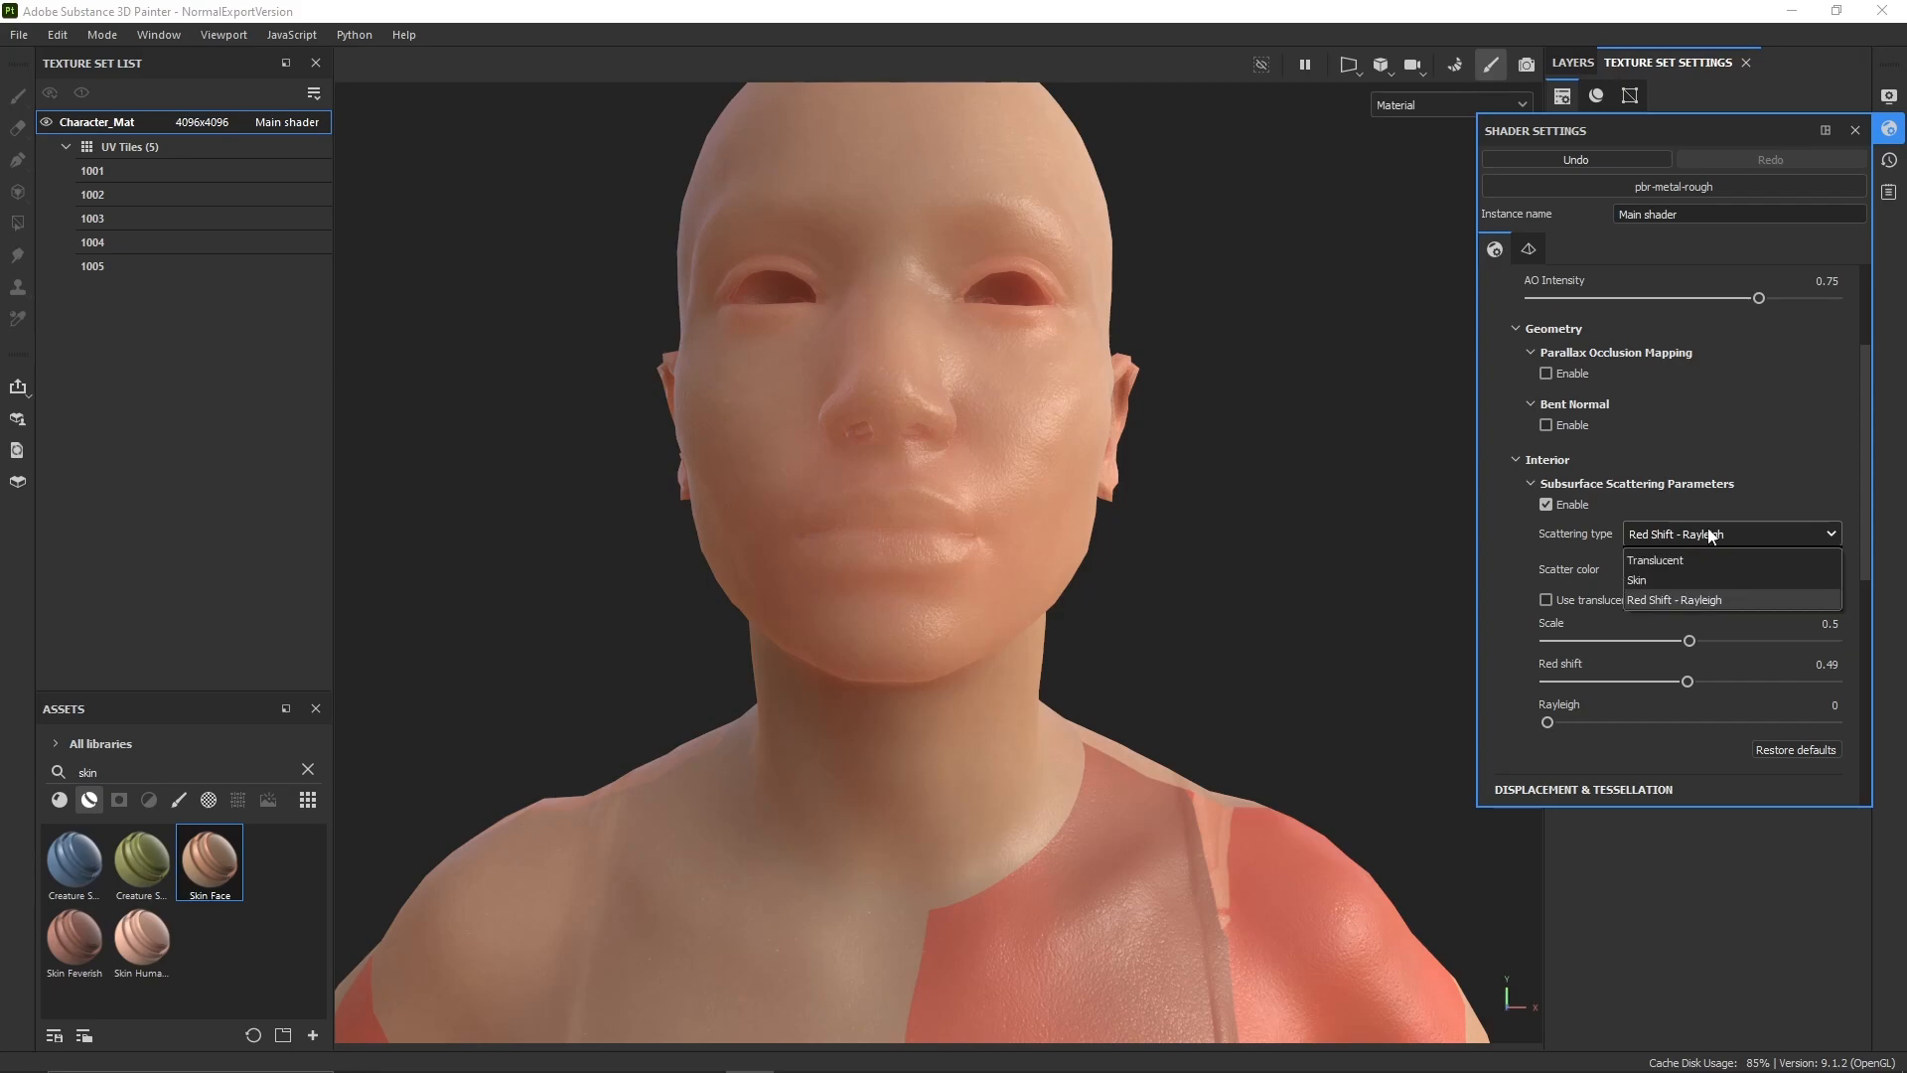
pyautogui.click(1684, 580)
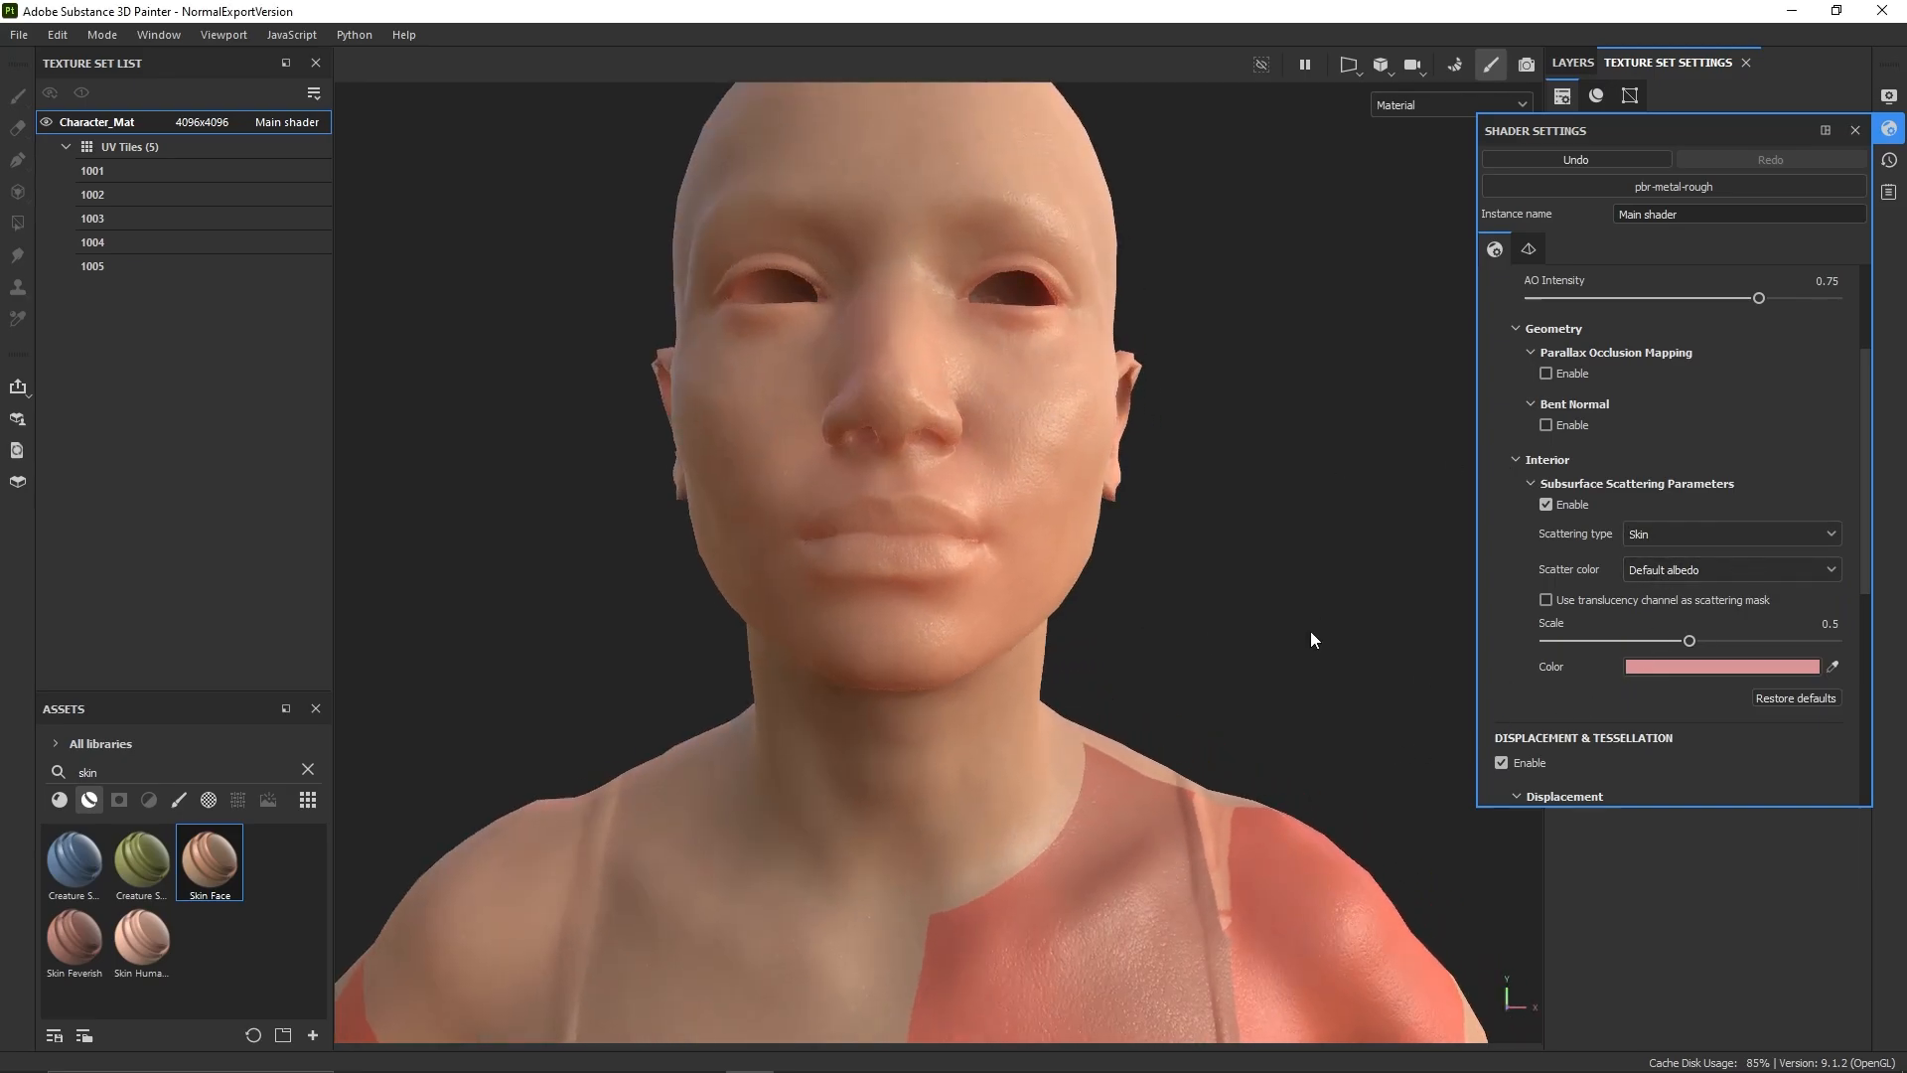
# - Set the mask fills of the SSS and AO layers in the Skin Face group to Fill (Match per UV Tile) projection
pyautogui.keyDown('alt'); pyautogui.moveTo(1309, 635); pyautogui.dragTo(1226, 643); pyautogui.keyUp('alt')
pyautogui.keyDown('alt'); pyautogui.moveTo(1226, 643); pyautogui.dragTo(1183, 443, button='middle'); pyautogui.keyUp('alt')
pyautogui.scroll(-4, 1183, 443)
pyautogui.click(1854, 131)
pyautogui.click(1574, 63)
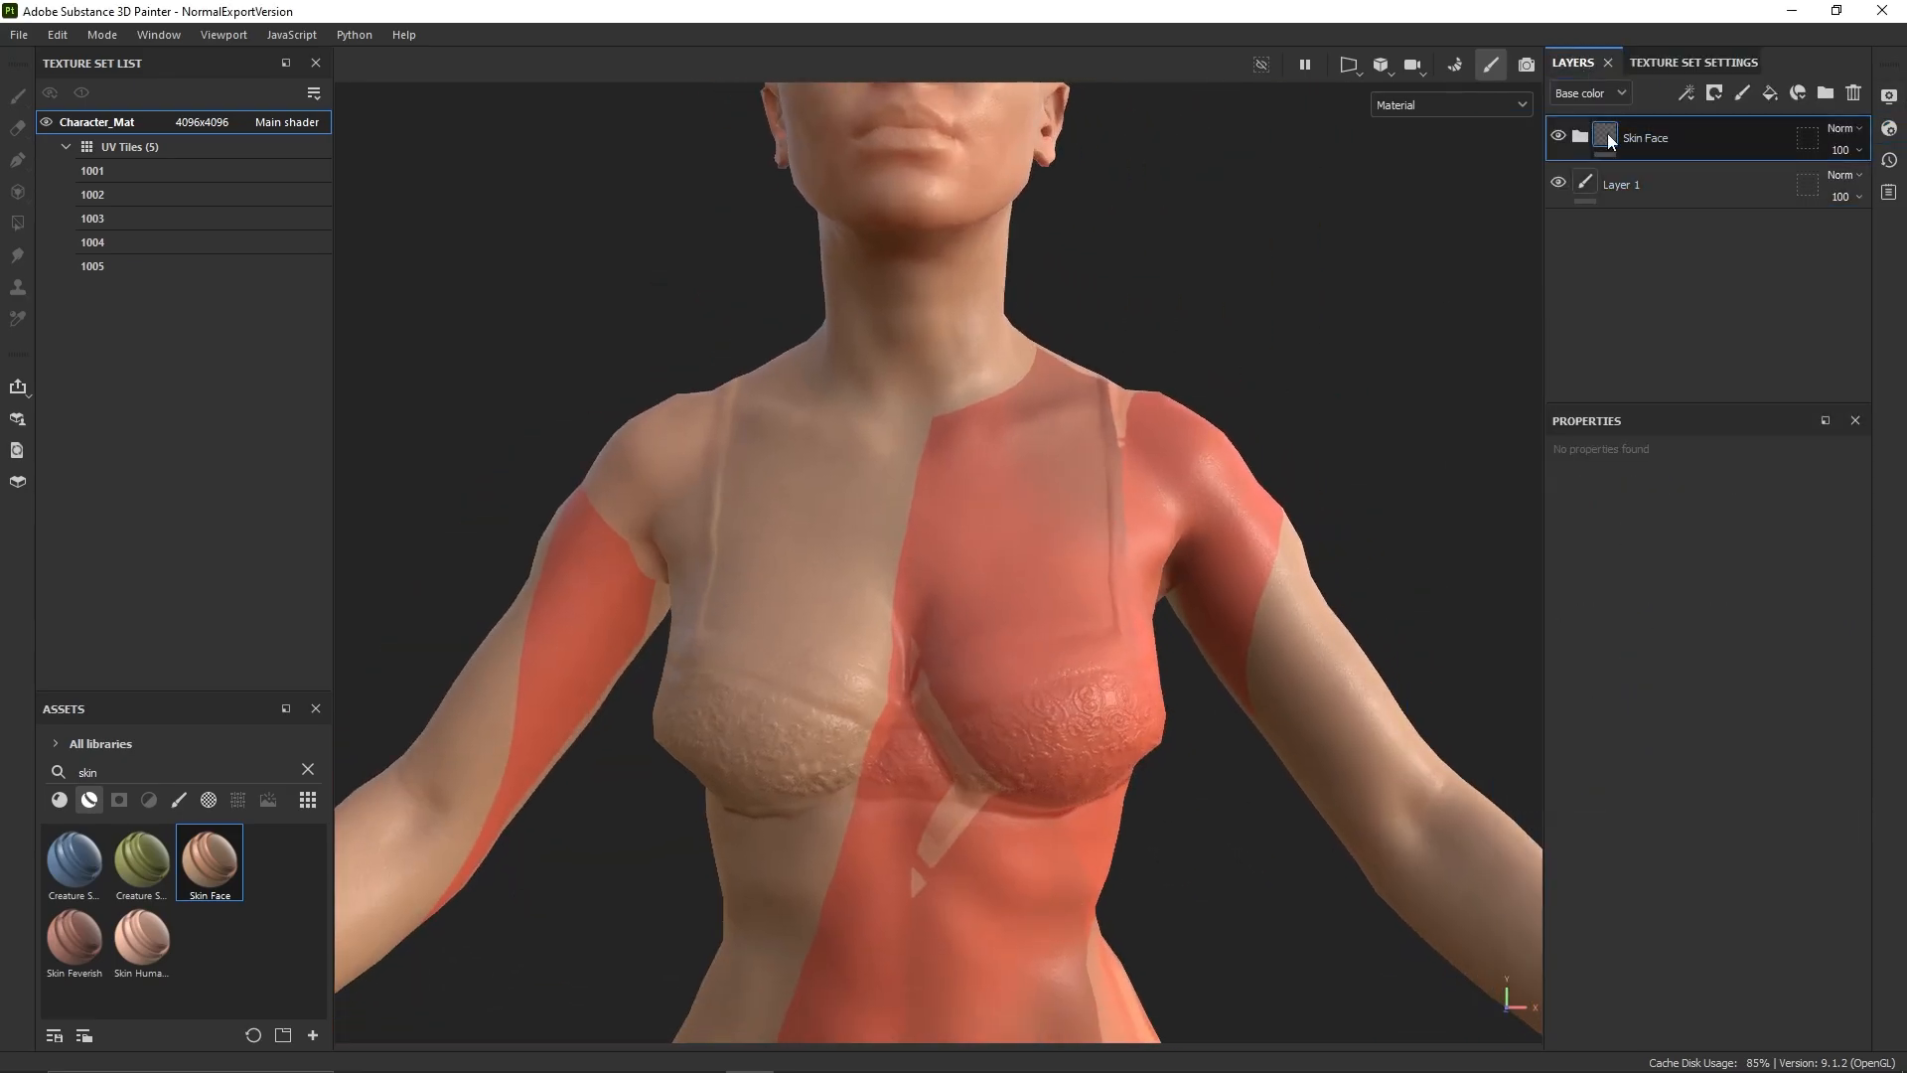
pyautogui.click(1580, 137)
pyautogui.click(1635, 199)
pyautogui.click(1718, 250)
pyautogui.click(1716, 530)
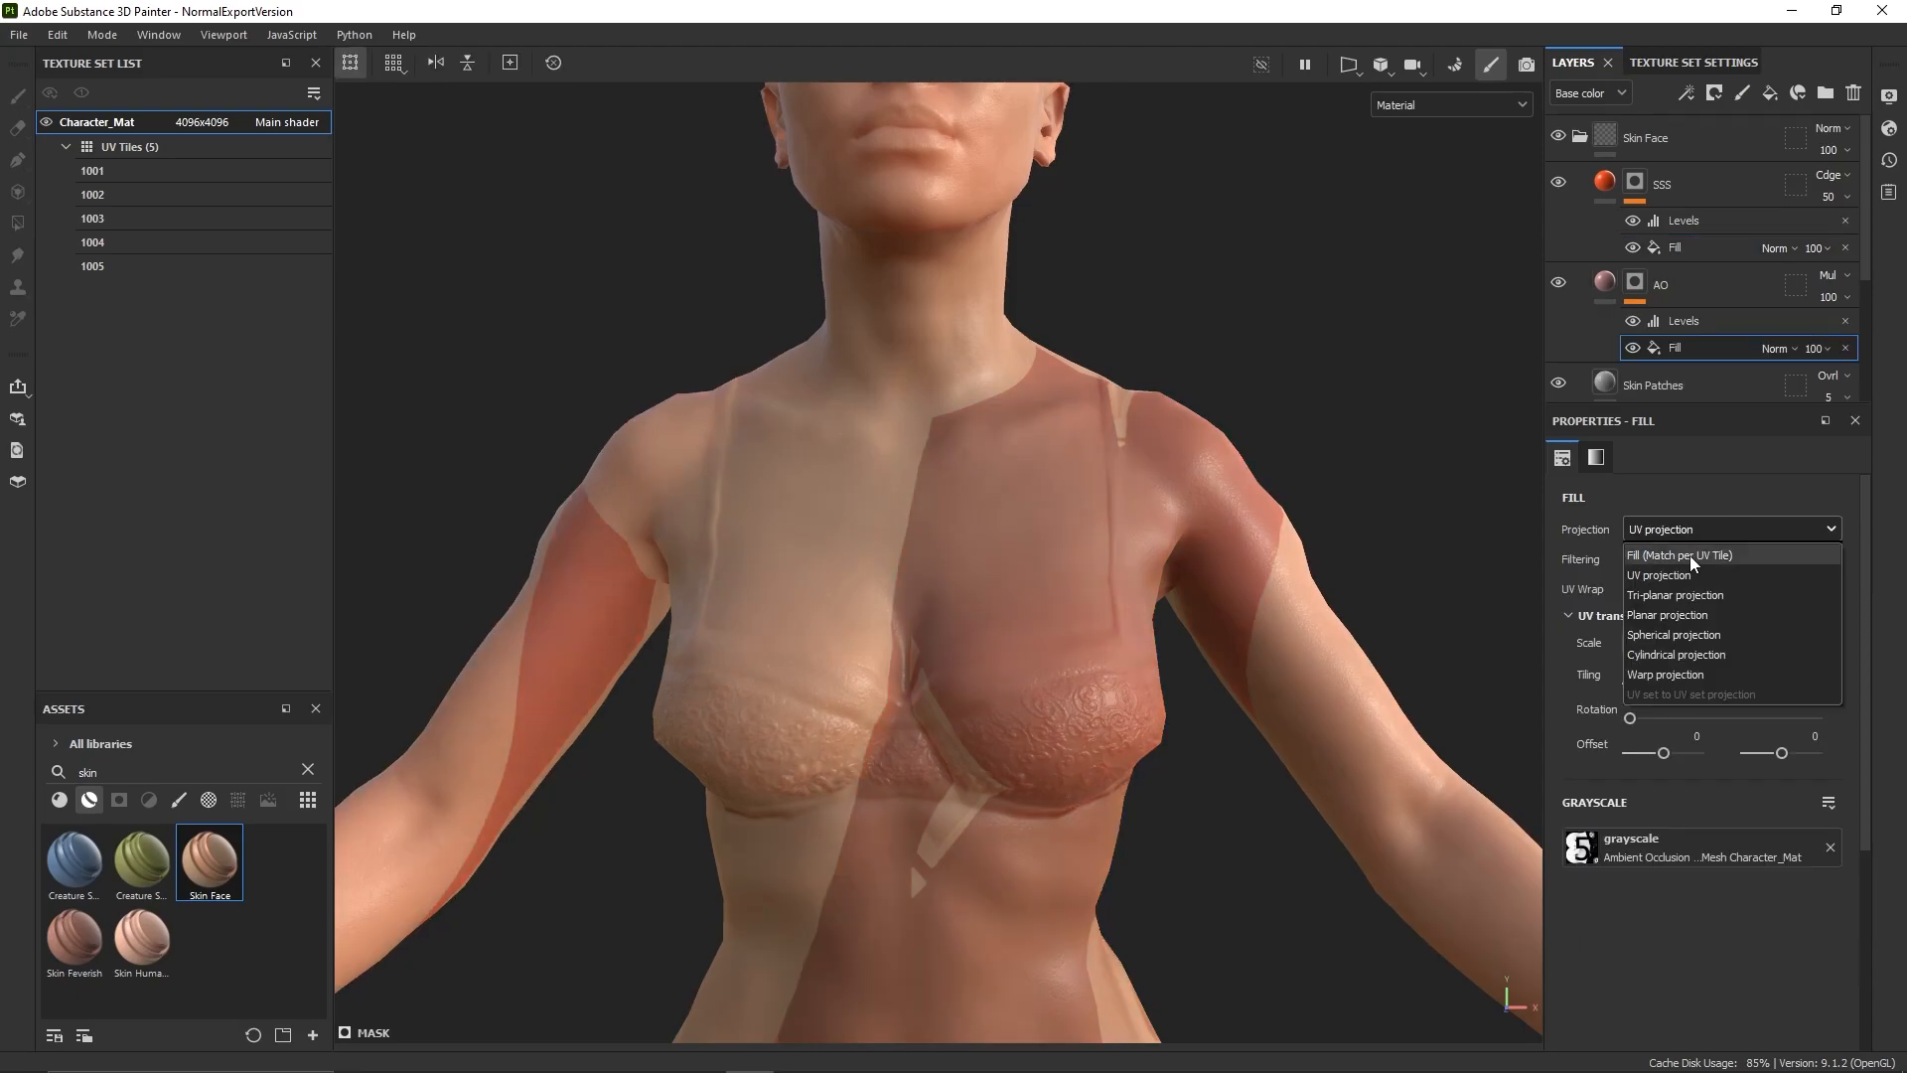
pyautogui.click(1691, 556)
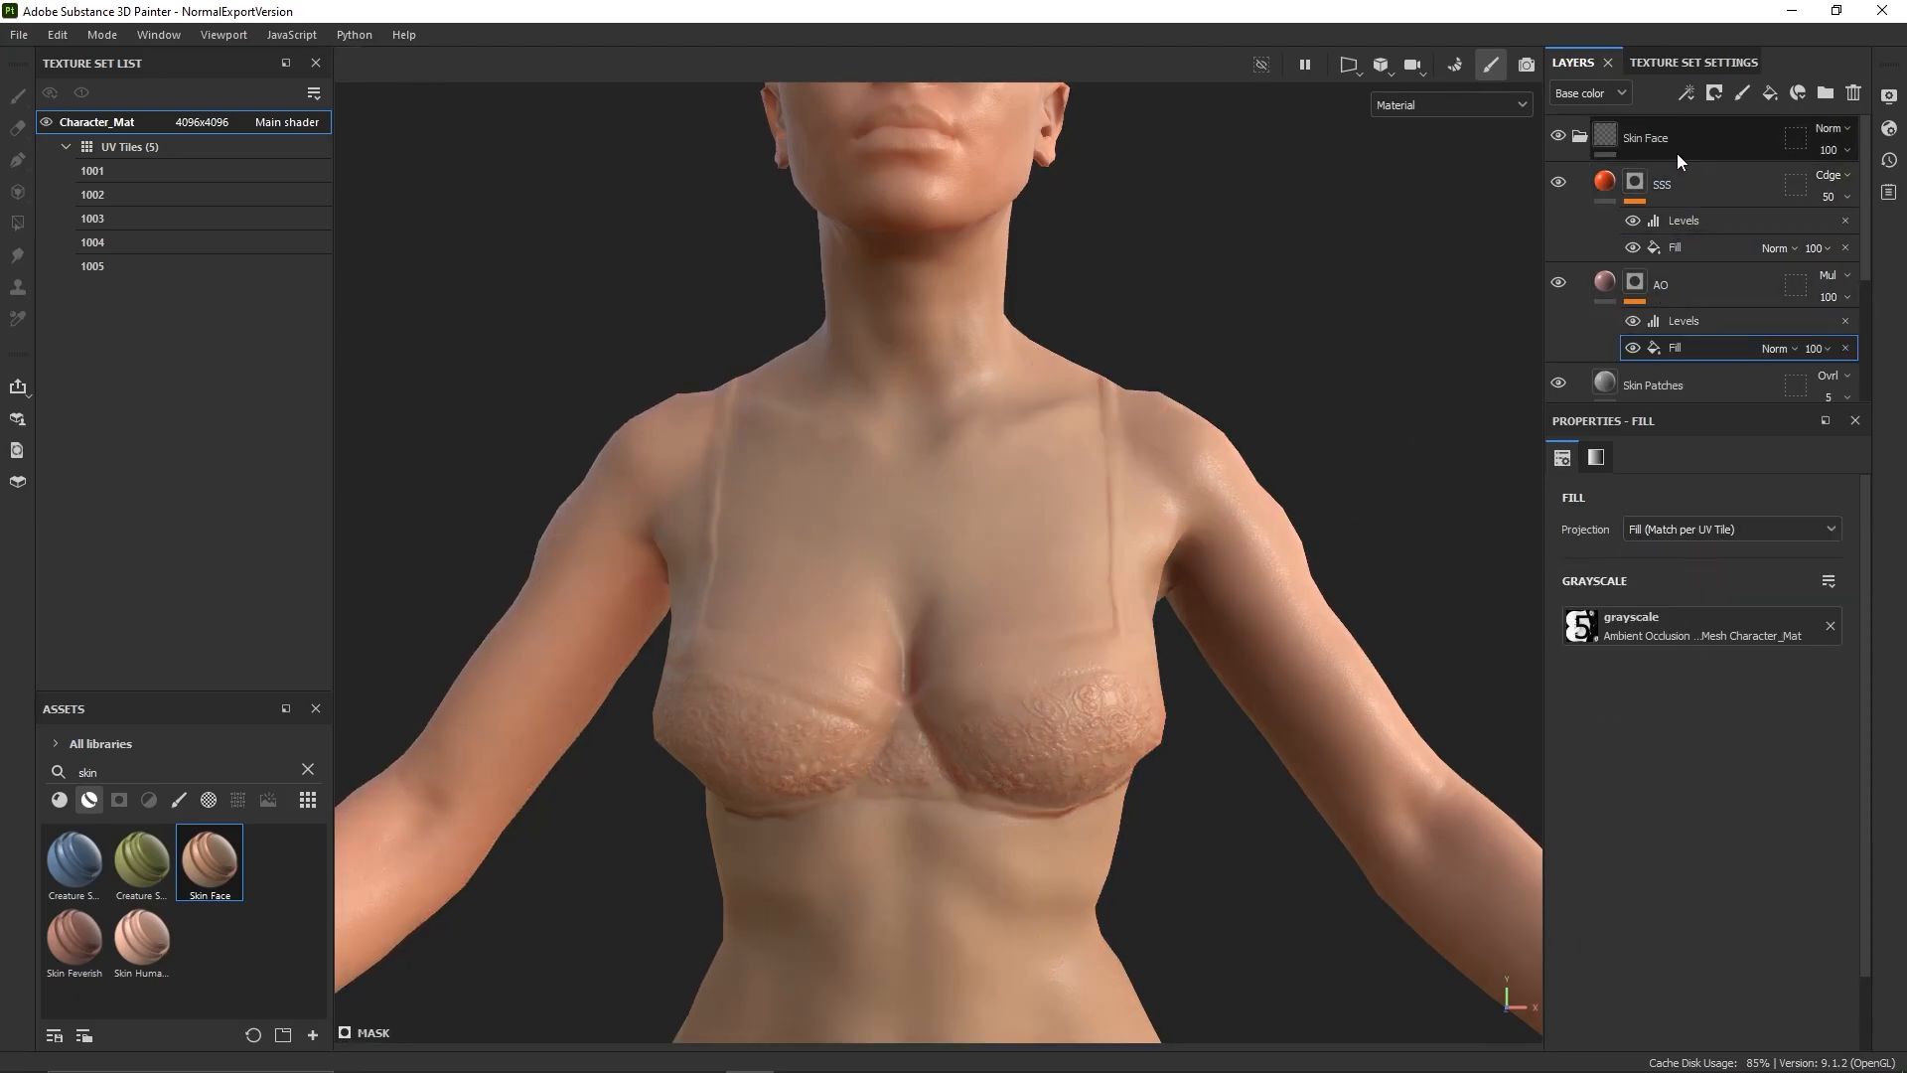
# - Display the Thickness mesh map alone and examine it across the torso, arms and hands
pyautogui.scroll(-4, 1260, 516)
pyautogui.keyDown('alt'); pyautogui.moveTo(1406, 723); pyautogui.dragTo(1337, 742); pyautogui.keyUp('alt')
pyautogui.keyDown('alt'); pyautogui.moveTo(1337, 742); pyautogui.dragTo(1321, 726, button='middle'); pyautogui.keyUp('alt')
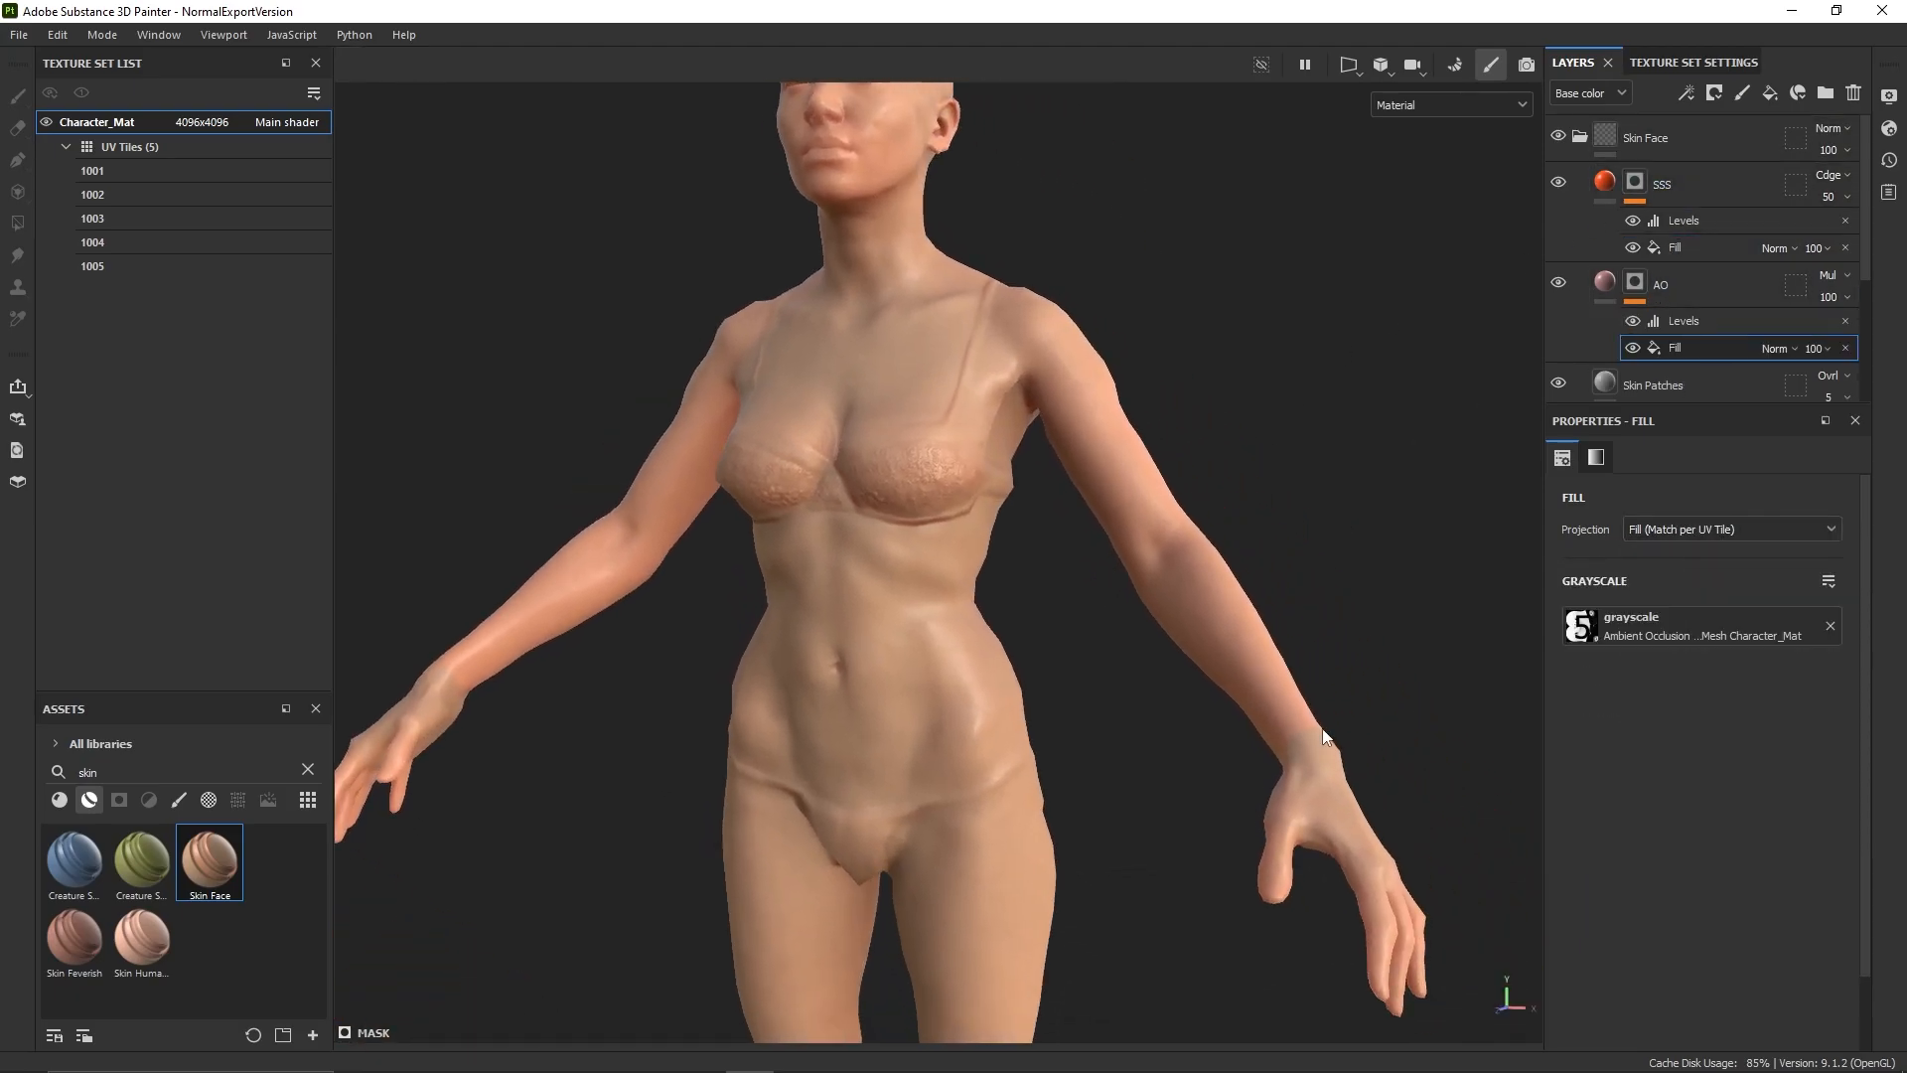
pyautogui.click(1464, 105)
pyautogui.scroll(-5, 1464, 266)
pyautogui.click(1452, 230)
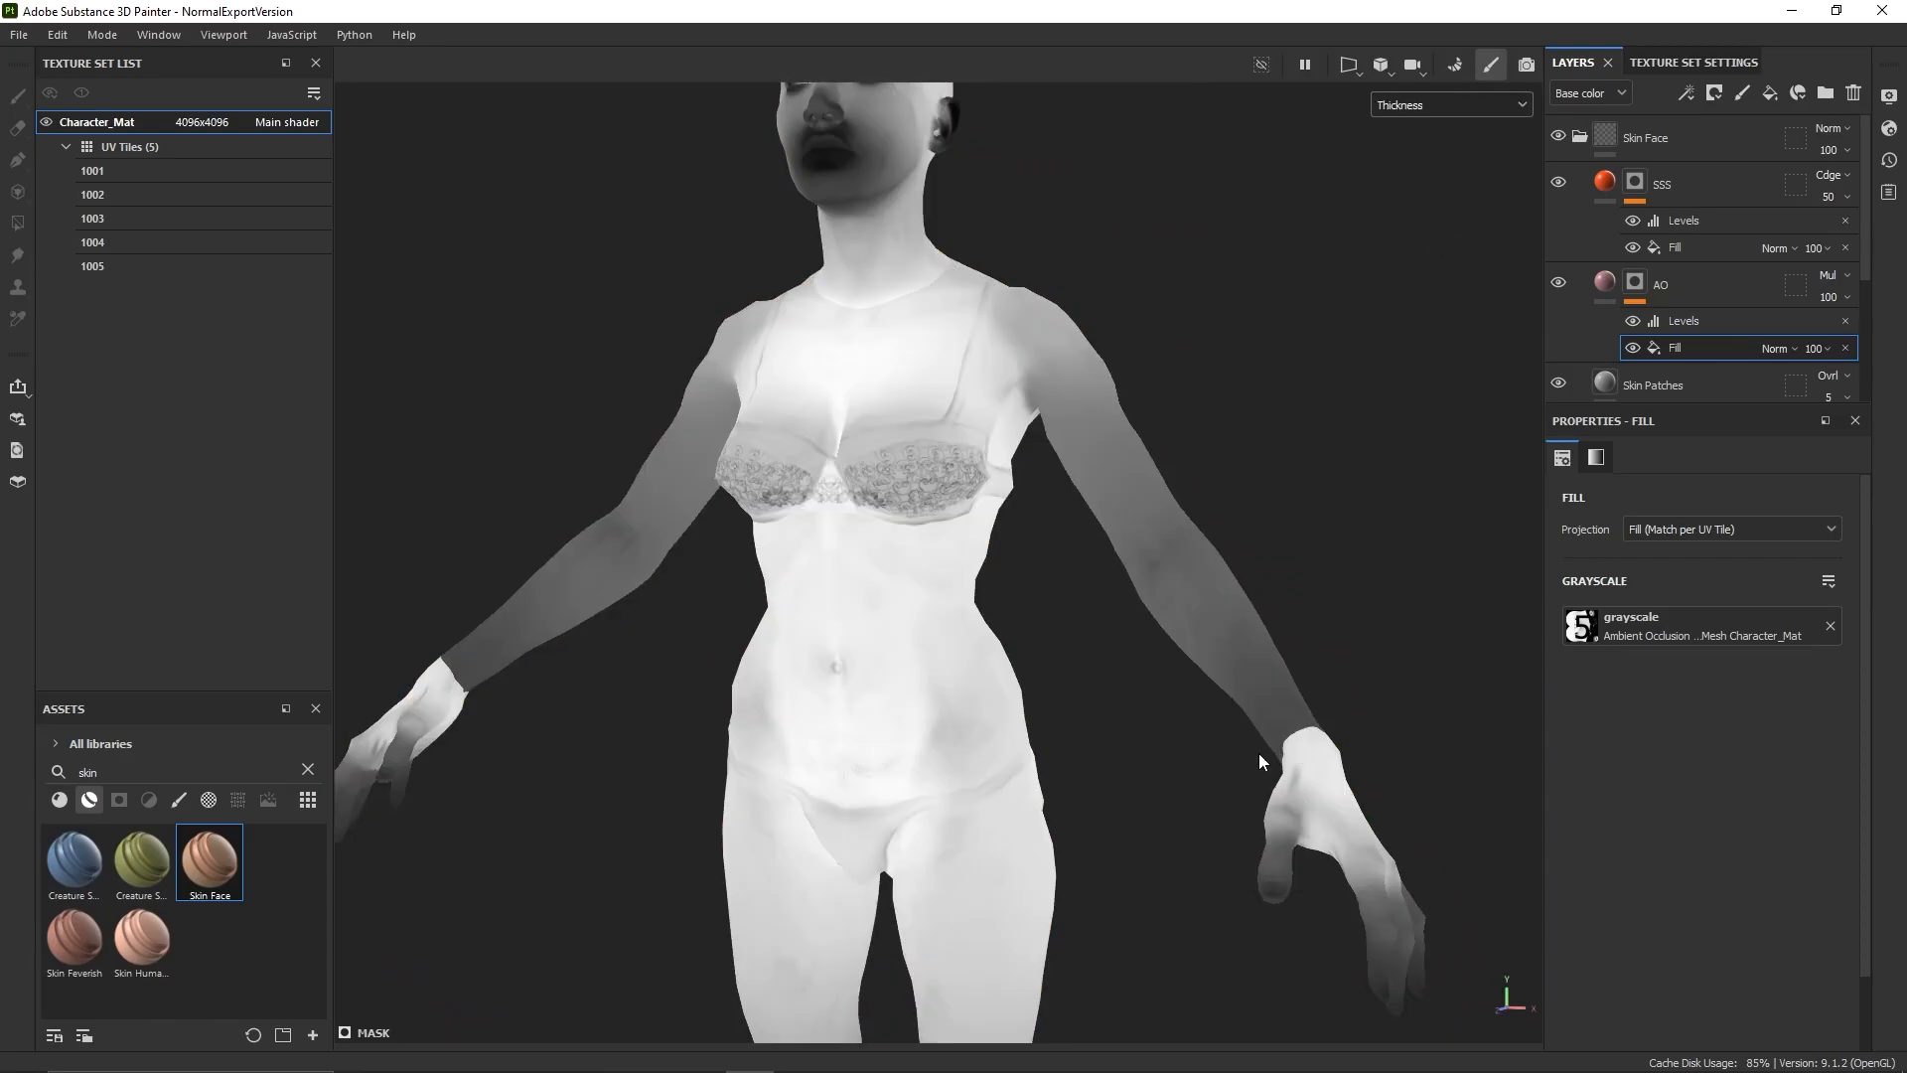